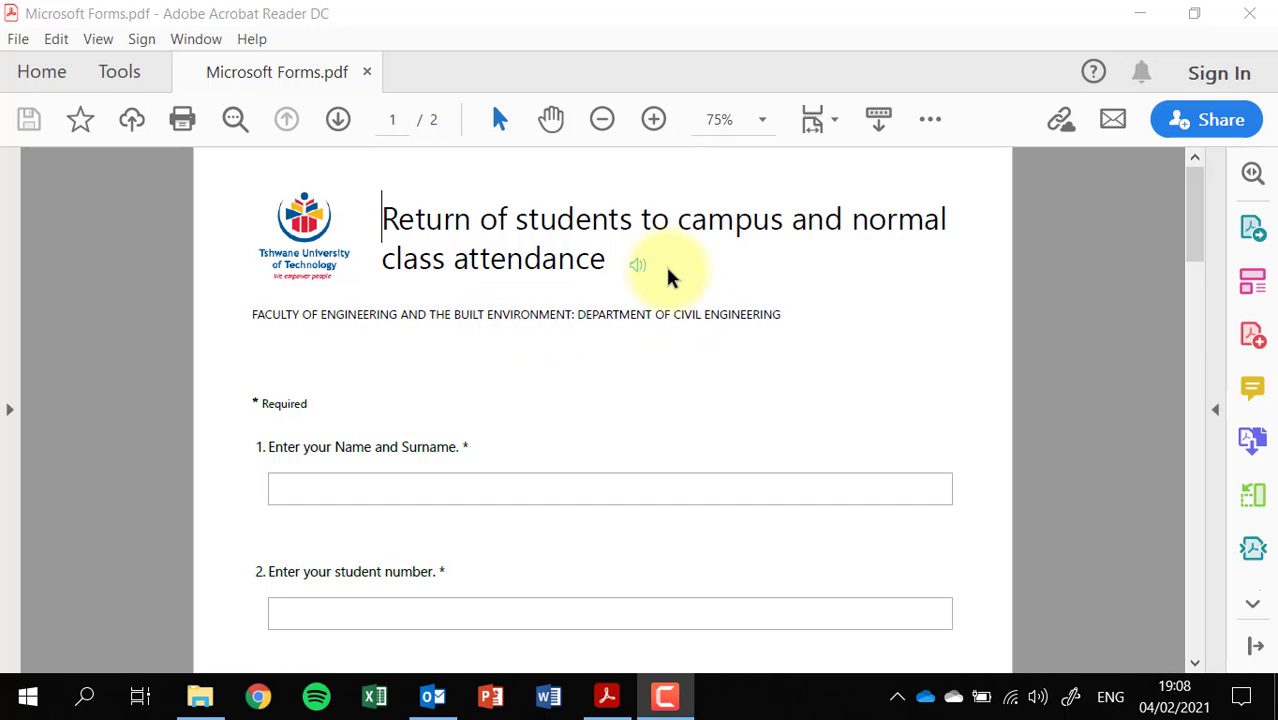
# Read through the survey questions in the Microsoft Forms PDF, from the title to the end of page 2.
pyautogui.scroll(-1, 664, 270)
pyautogui.scroll(-15, 664, 270)
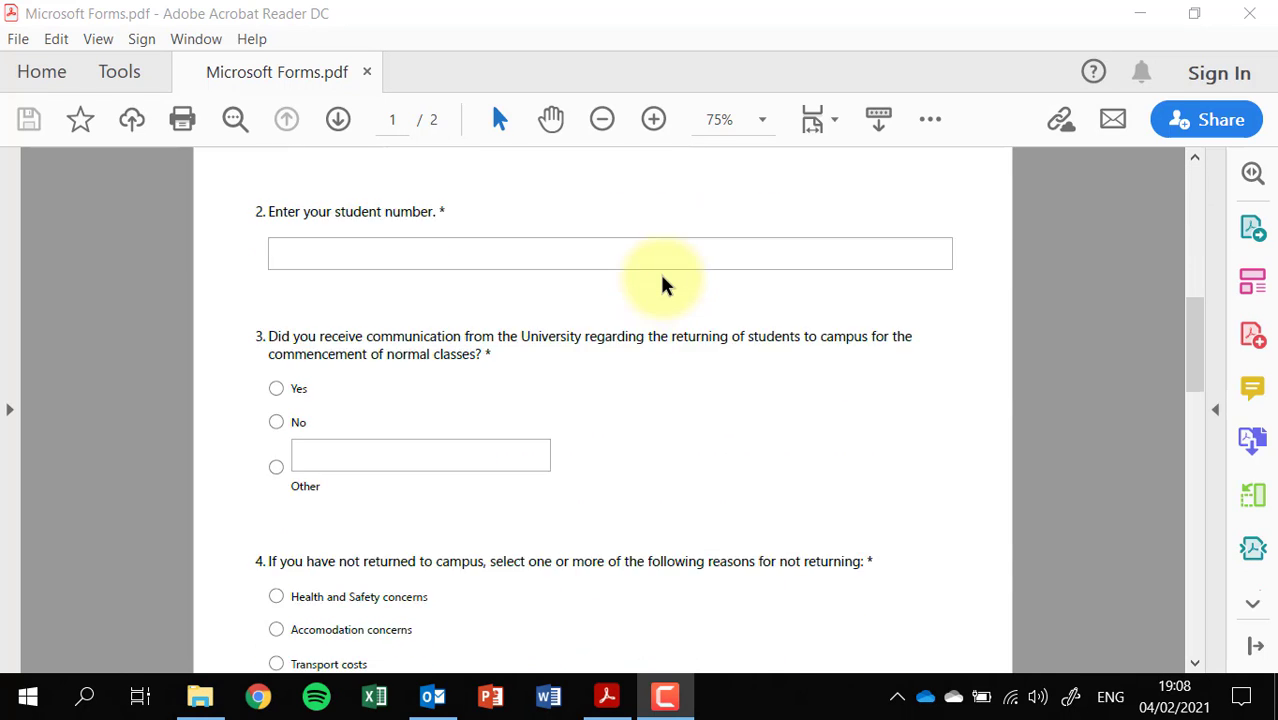
pyautogui.scroll(-7, 634, 296)
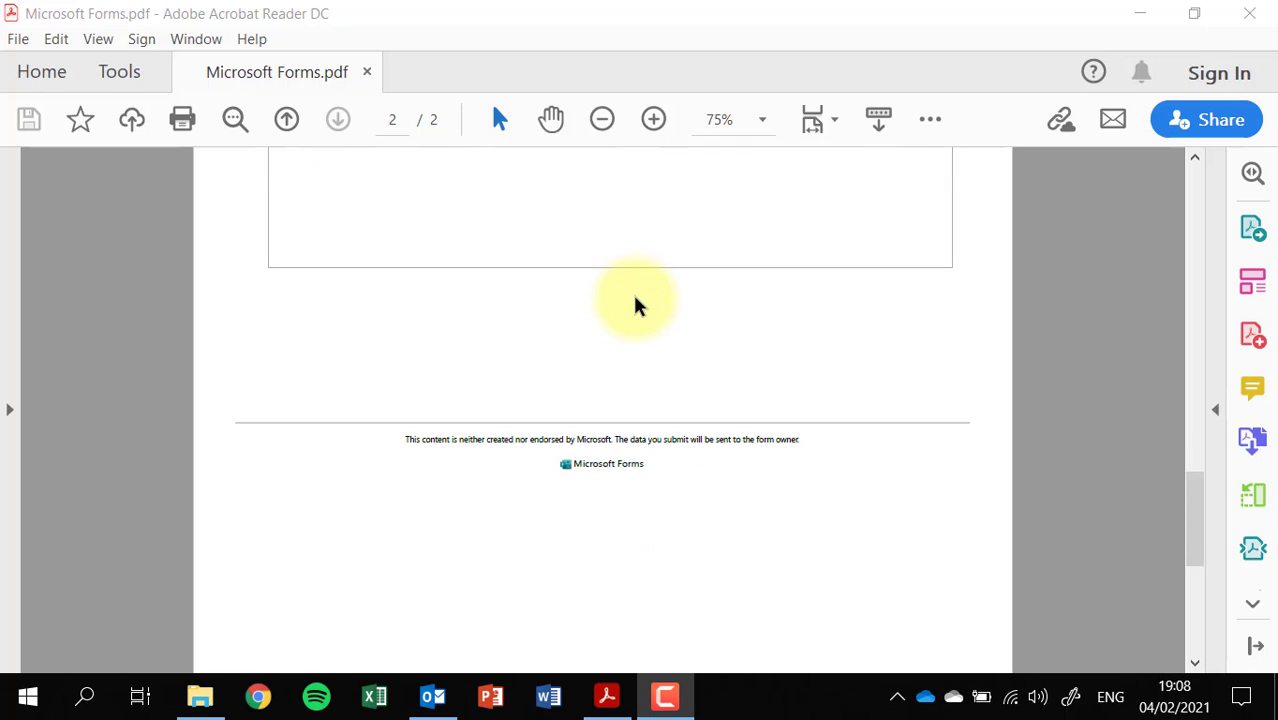
pyautogui.scroll(20, 634, 298)
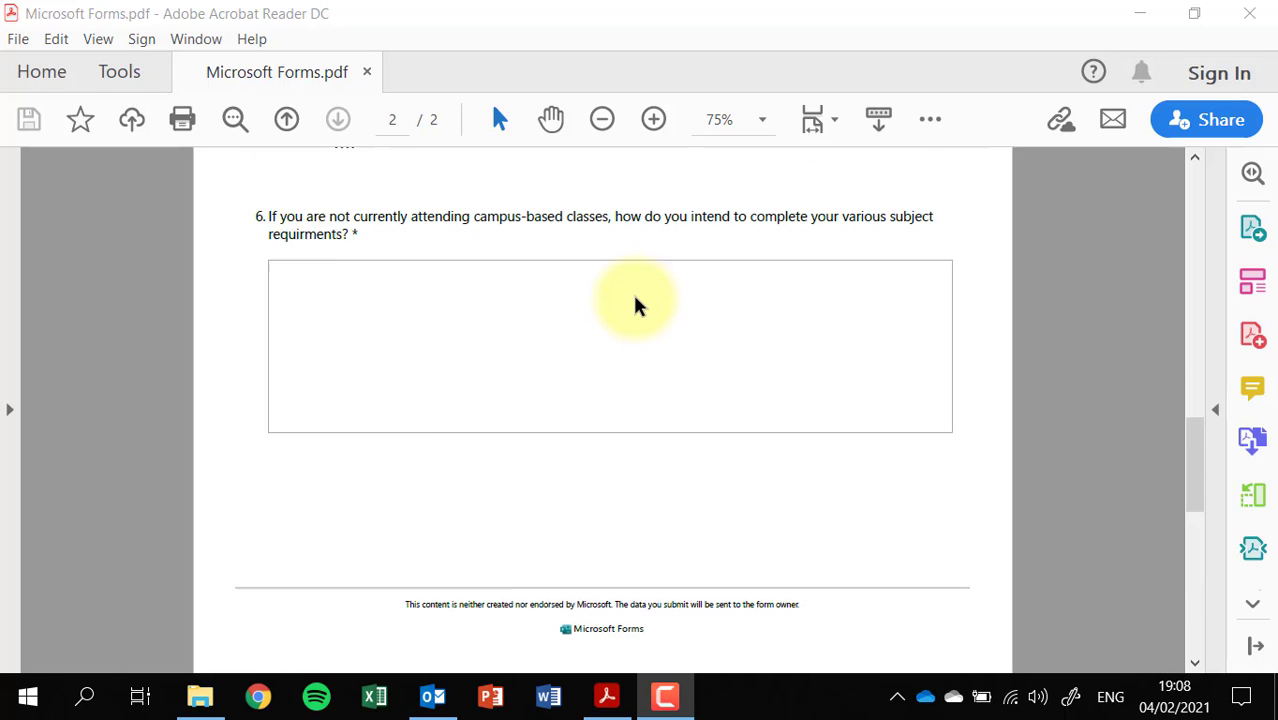
pyautogui.scroll(4, 634, 300)
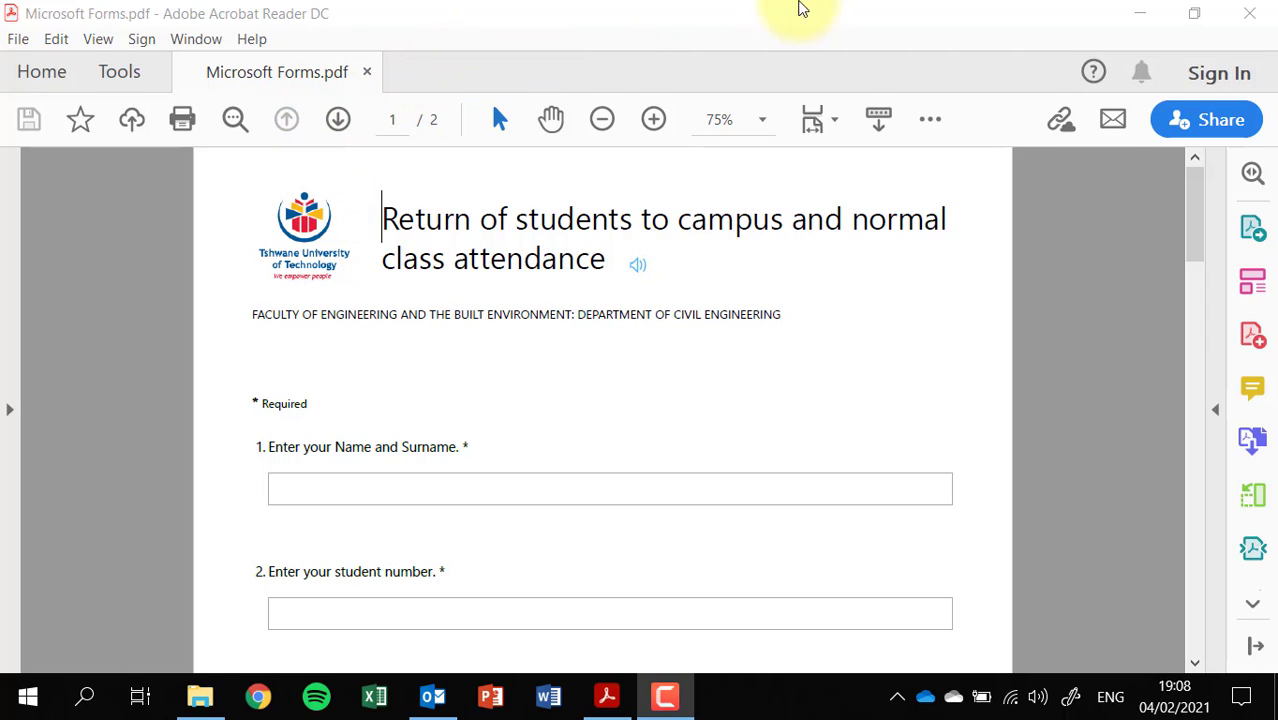
# Switch to Chrome, search Google for "Microsoft 365 login" and open the Office 365 Login result on office.com.
pyautogui.click(256, 698)
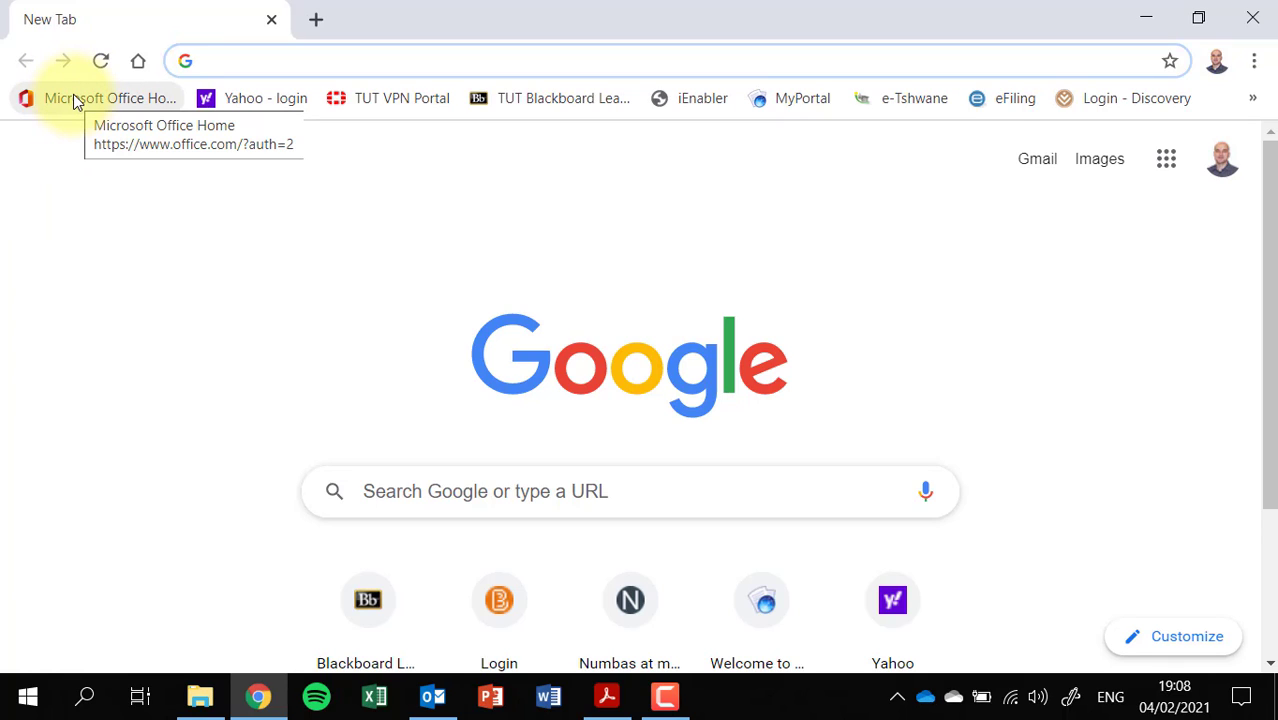
pyautogui.click(372, 500)
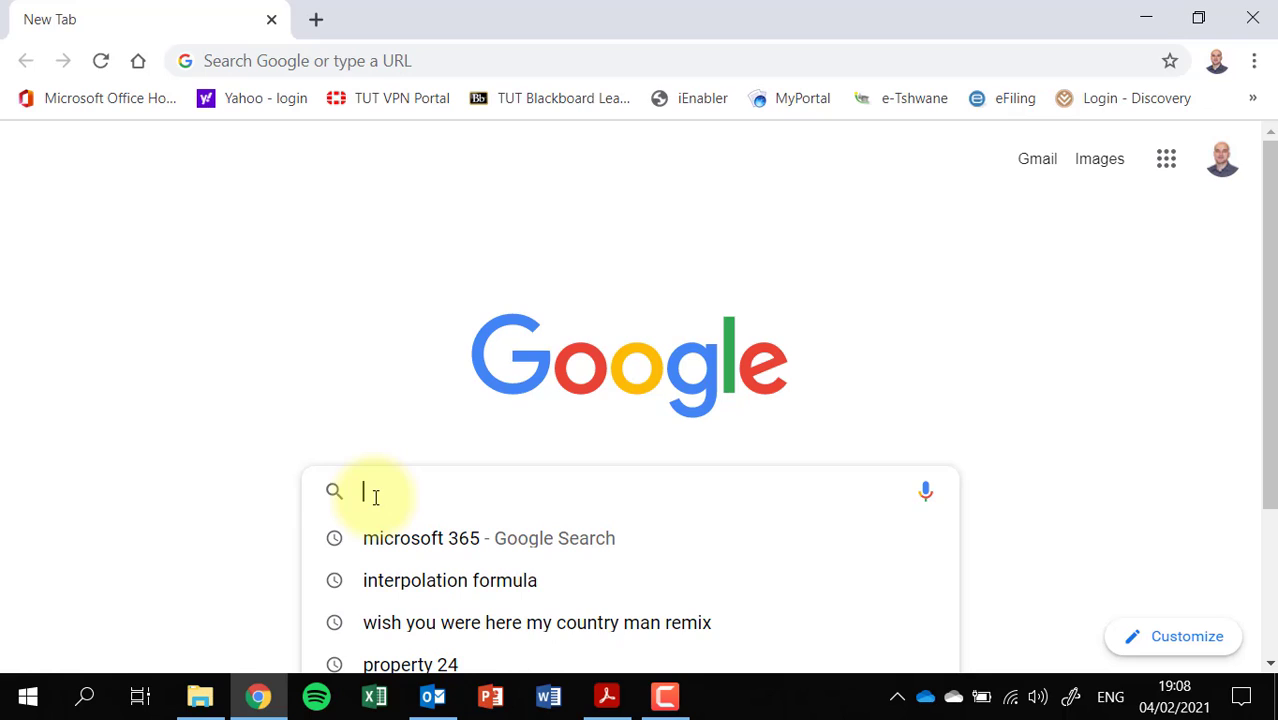
pyautogui.write('M')
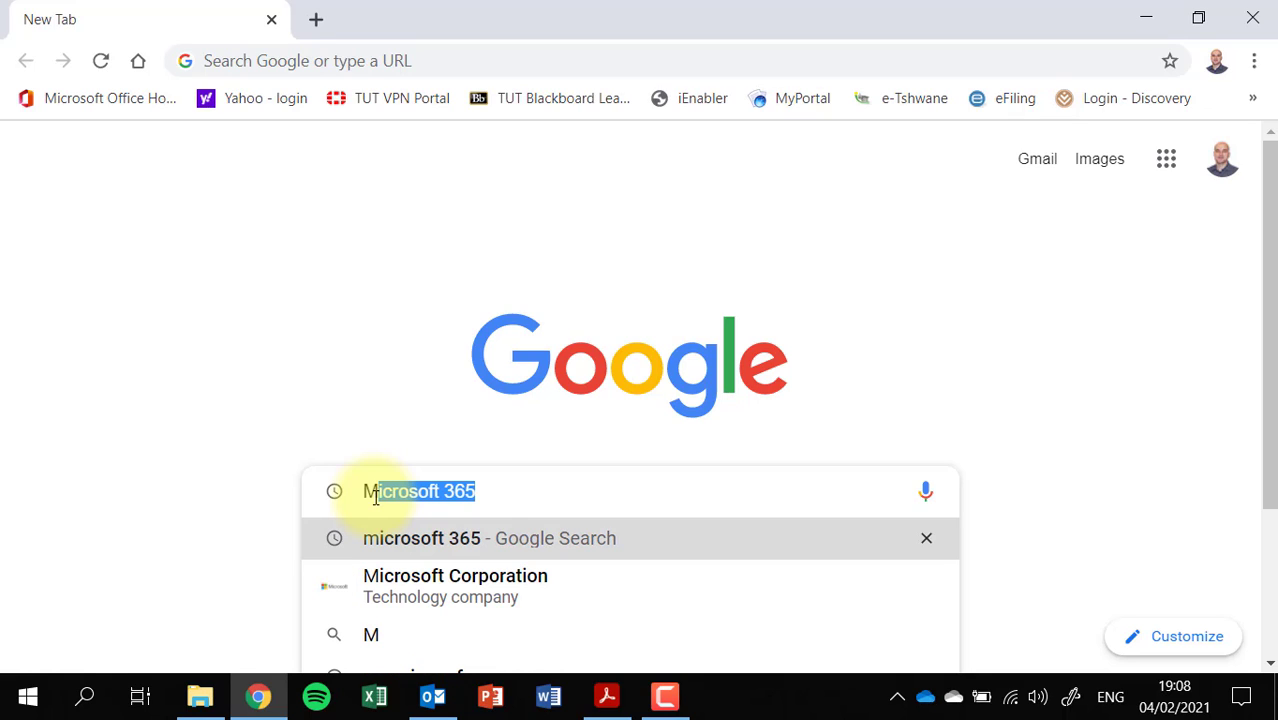
pyautogui.write('icros')
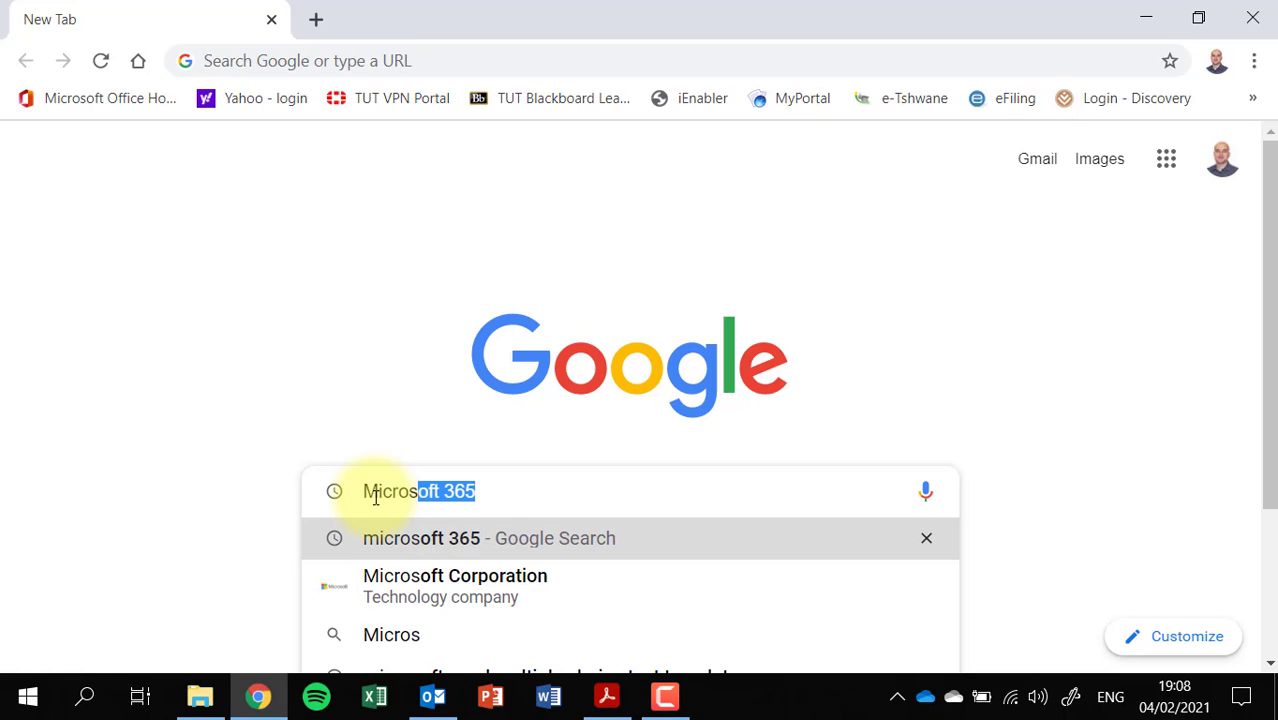
pyautogui.write('oft 3')
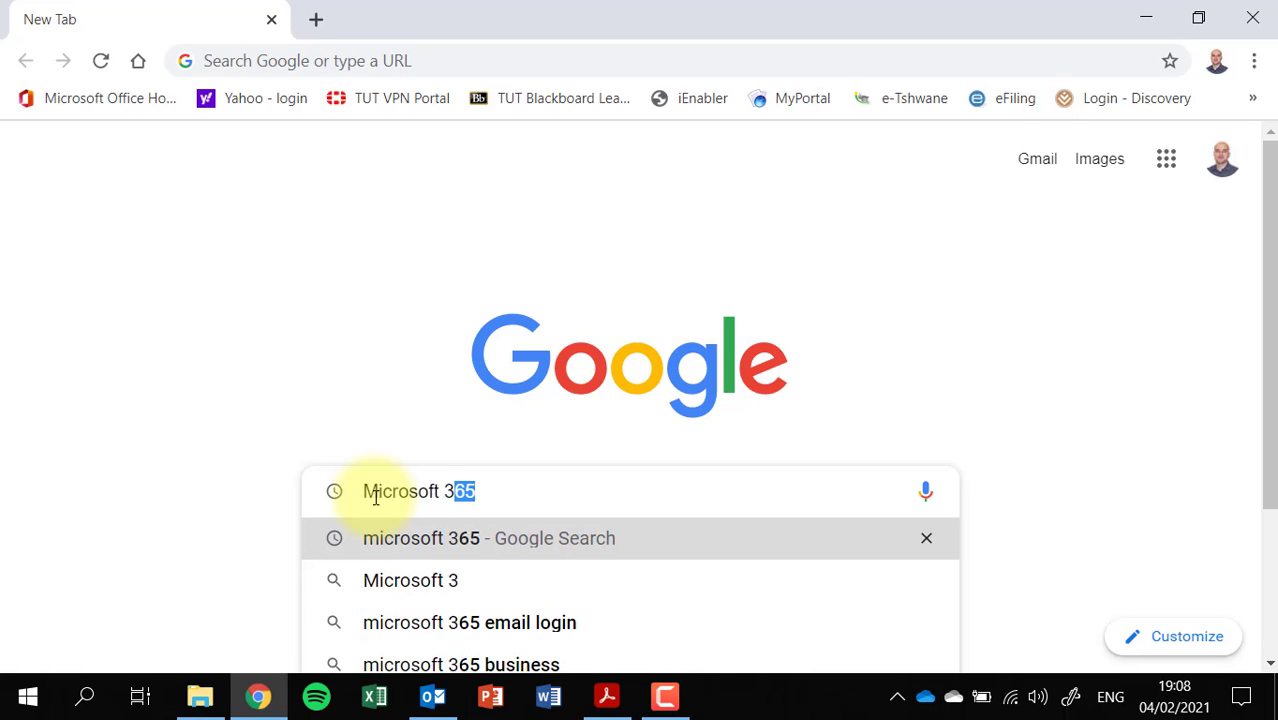
pyautogui.write('65 login')
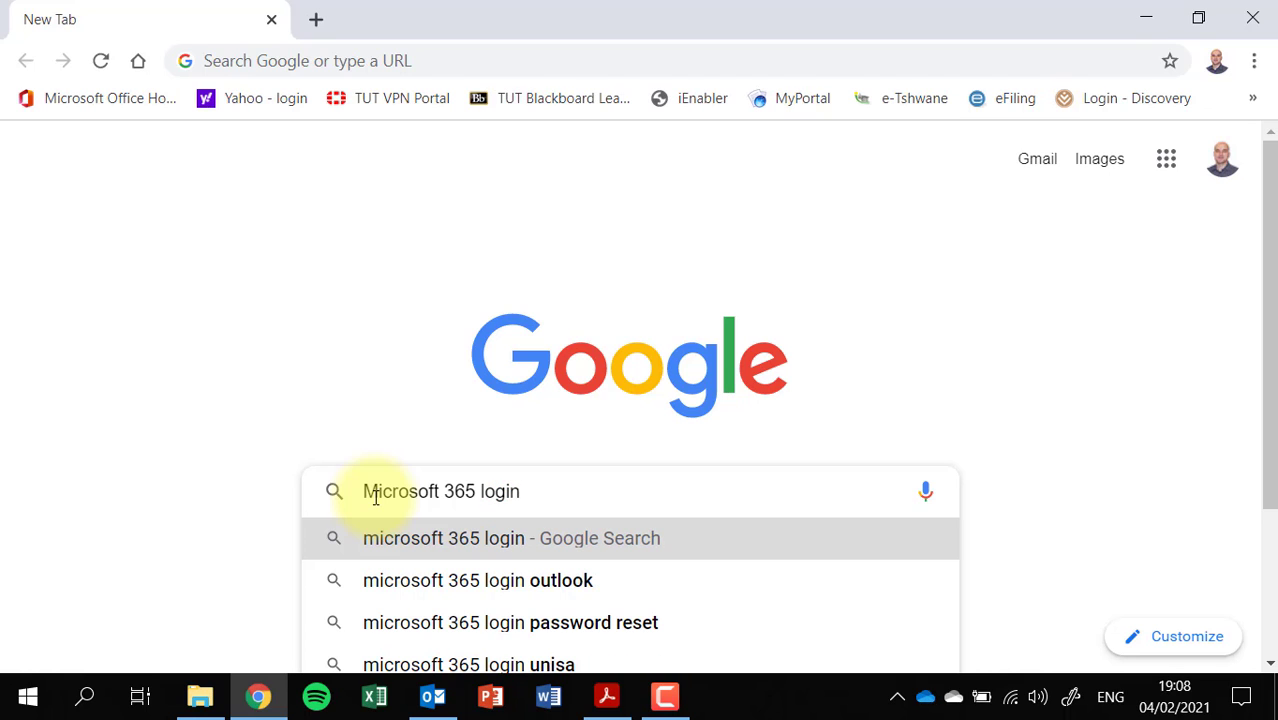
pyautogui.press('Return')
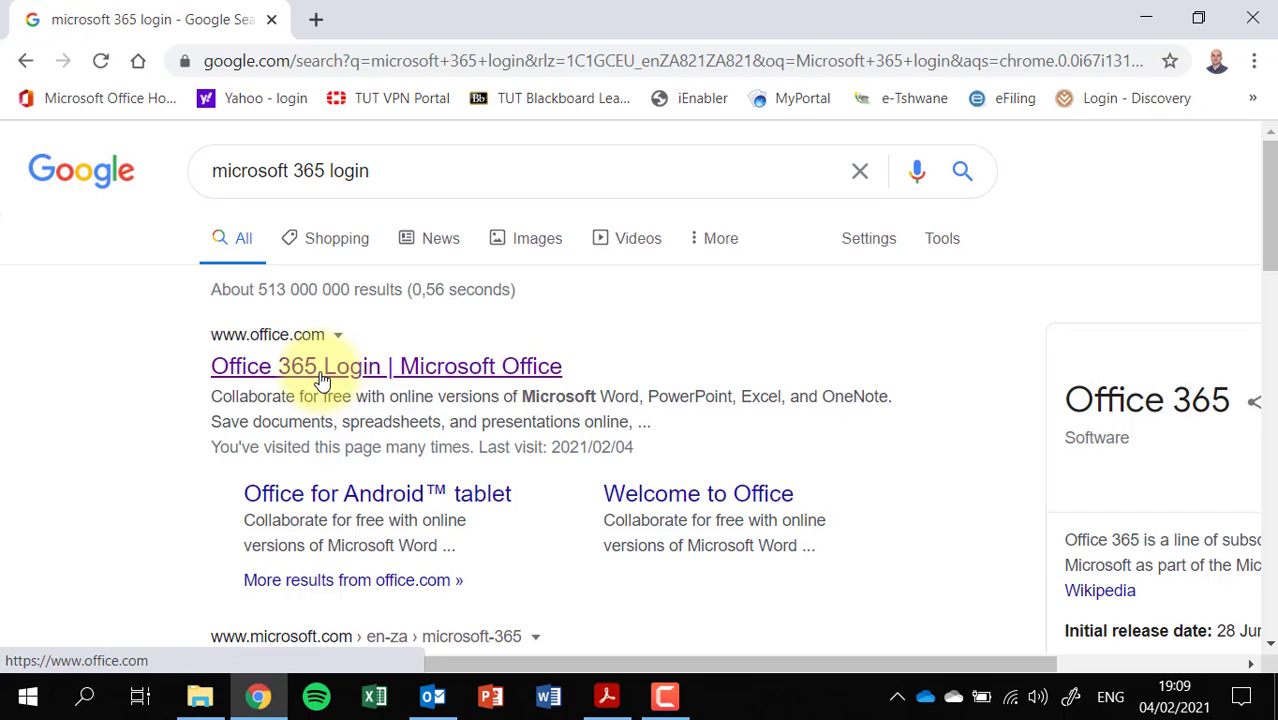
pyautogui.click(320, 376)
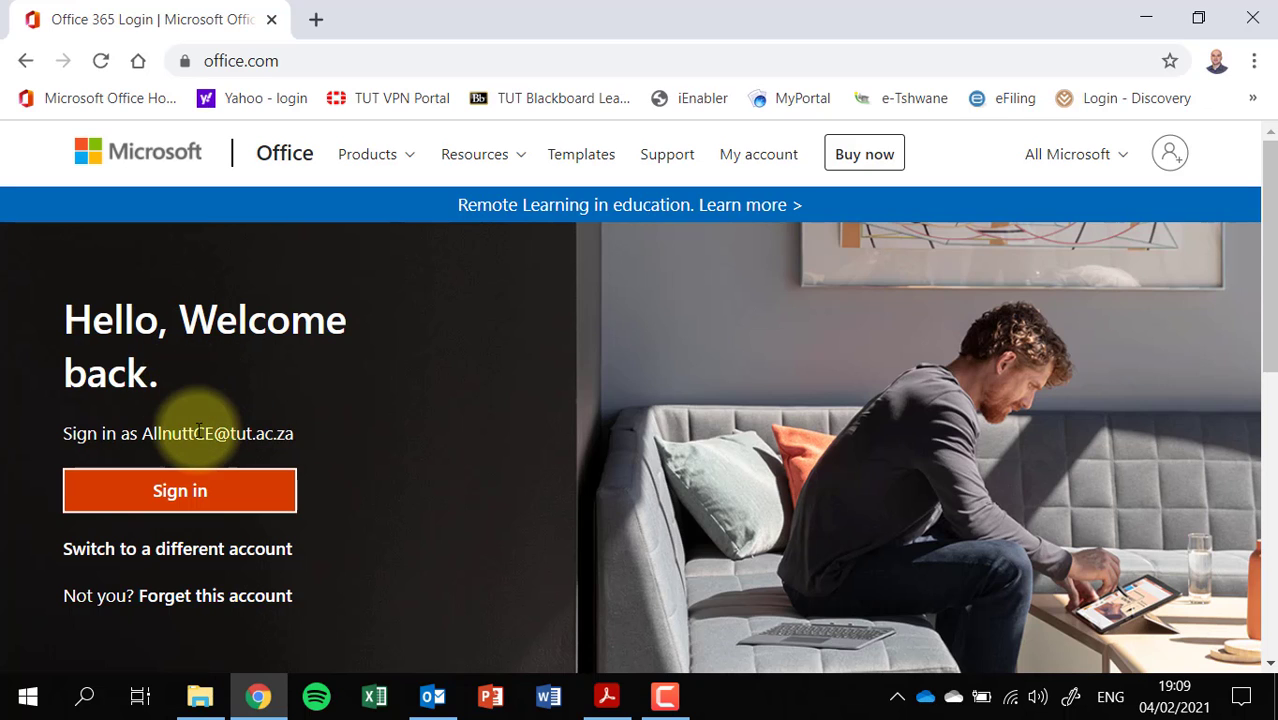
# Switch to a different account on the Office page, enter the university e-mail address and continue to sign-in.
pyautogui.scroll(-2, 185, 425)
pyautogui.scroll(2, 190, 255)
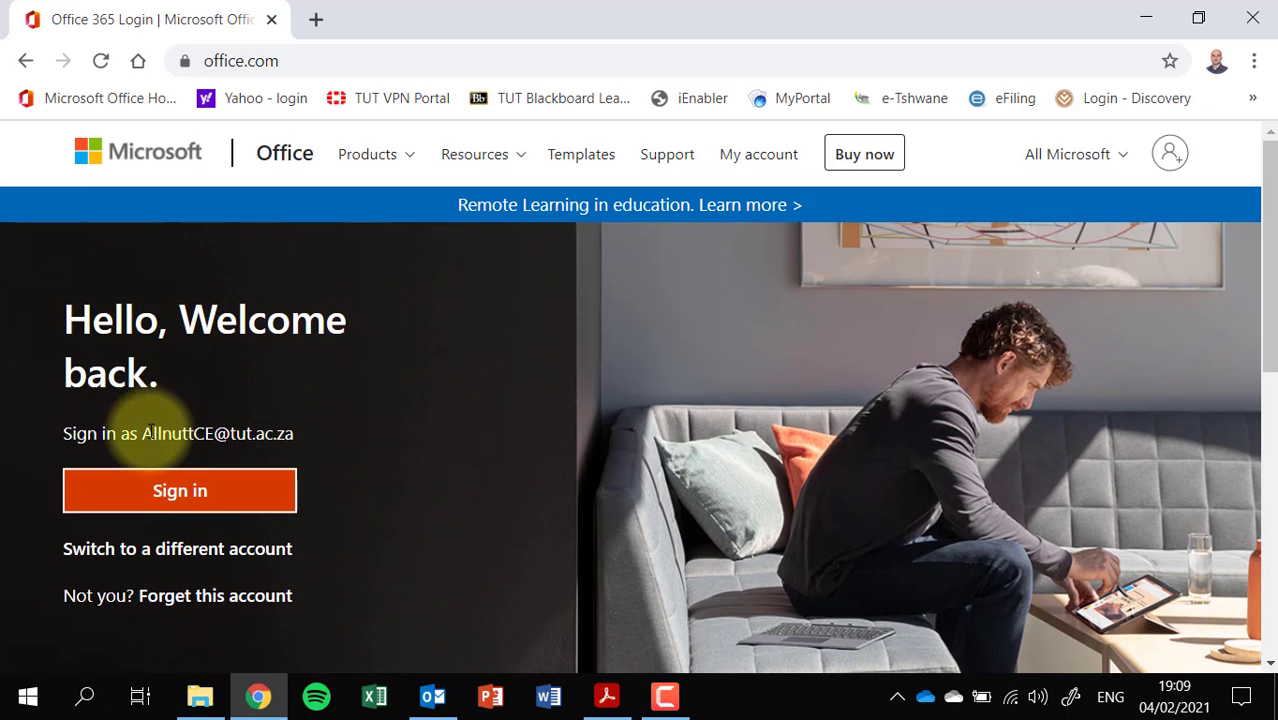
pyautogui.scroll(-2, 250, 422)
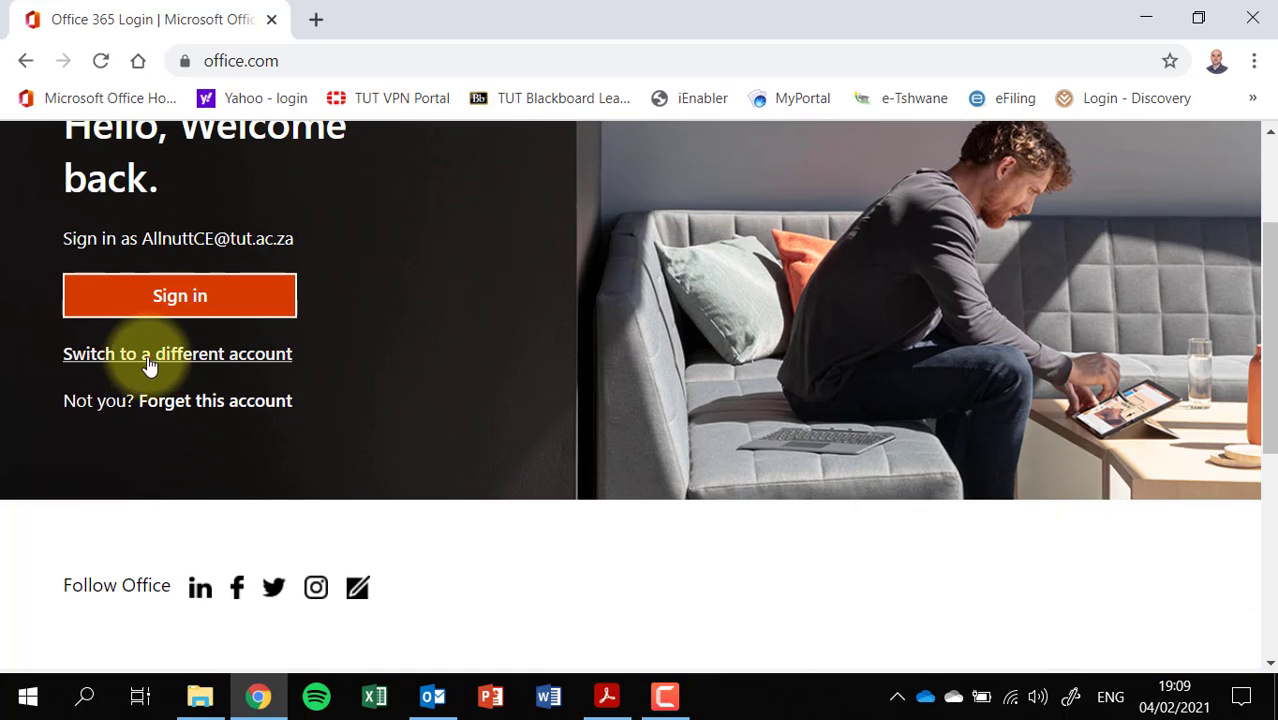
pyautogui.click(128, 356)
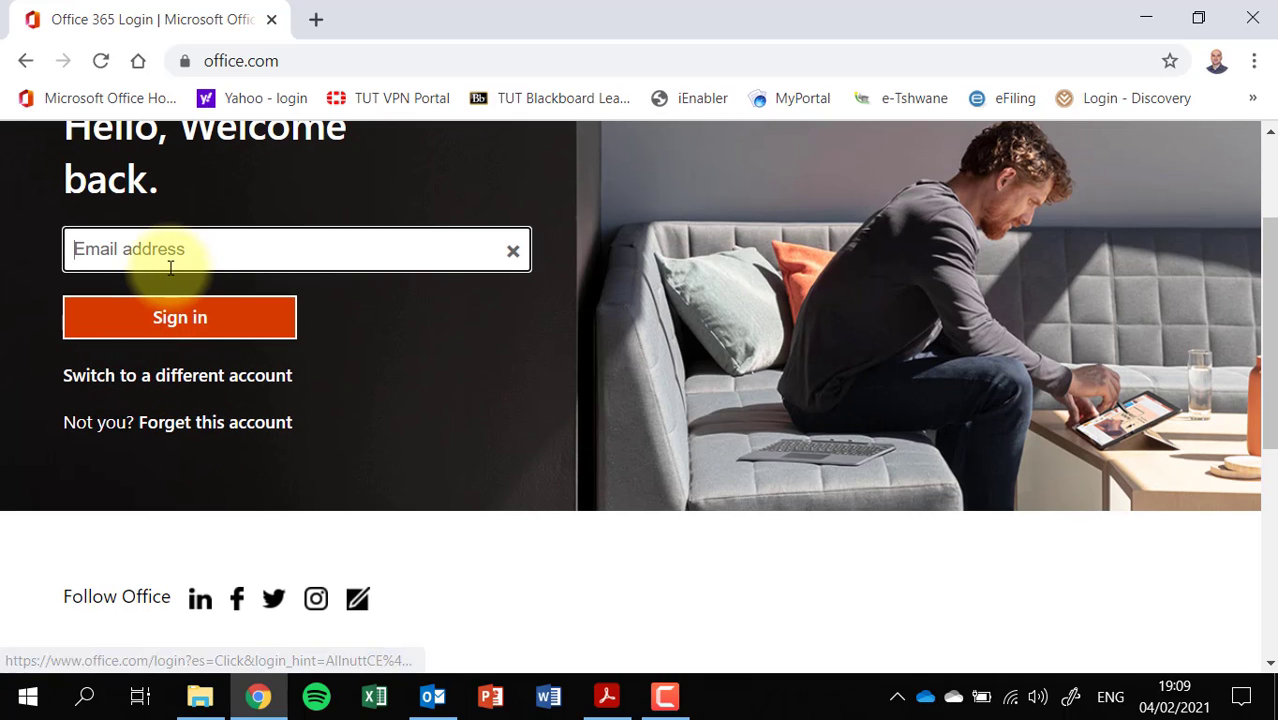
pyautogui.click(104, 254)
pyautogui.click(171, 203)
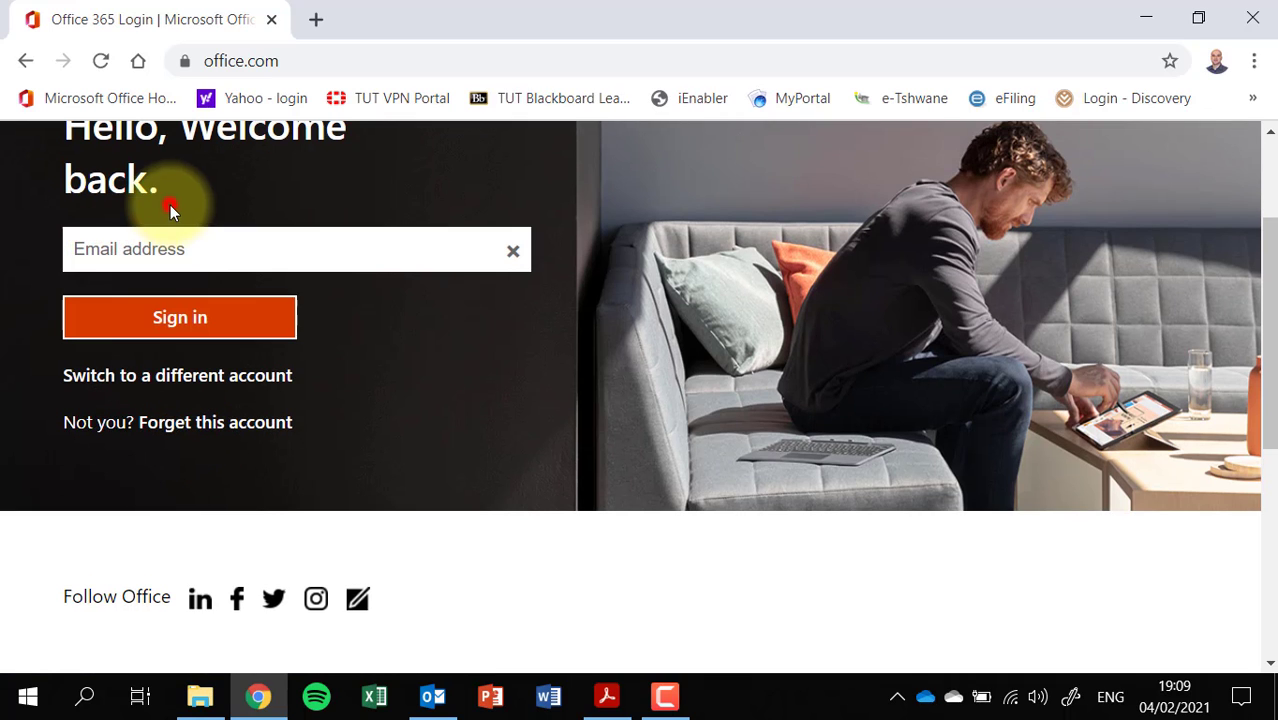
pyautogui.scroll(2, 230, 290)
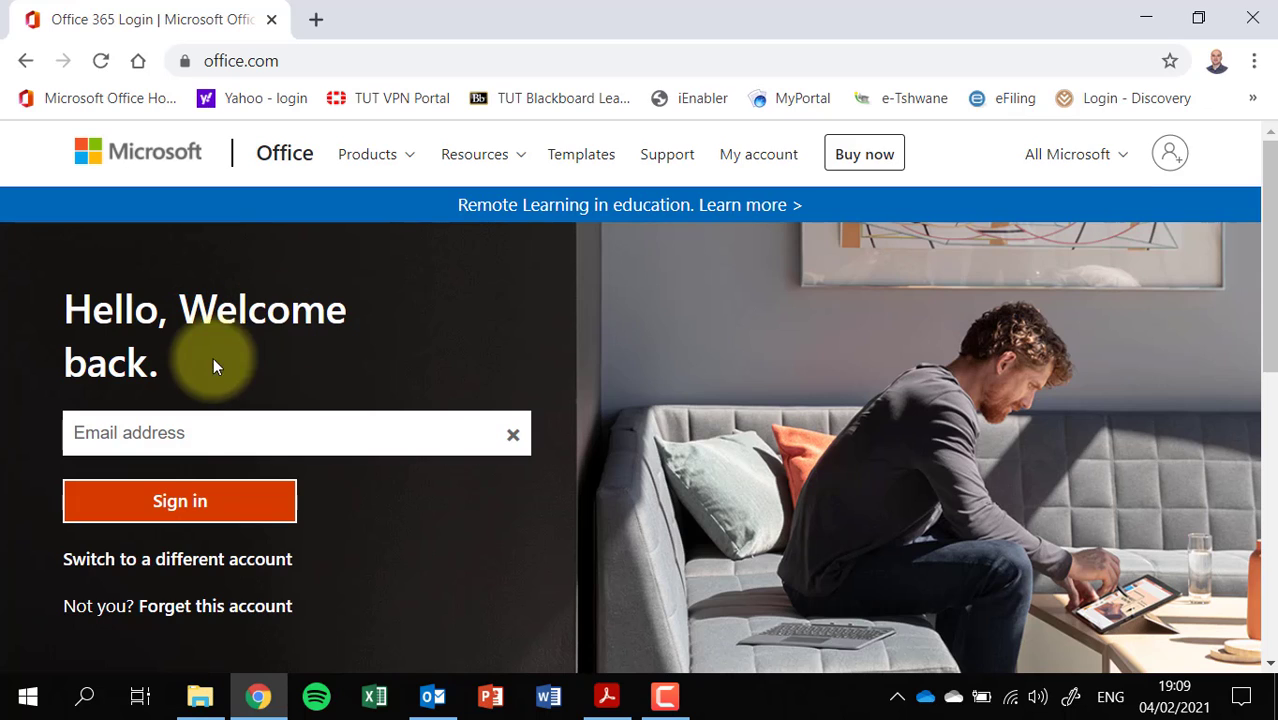
pyautogui.click(92, 432)
pyautogui.click(108, 491)
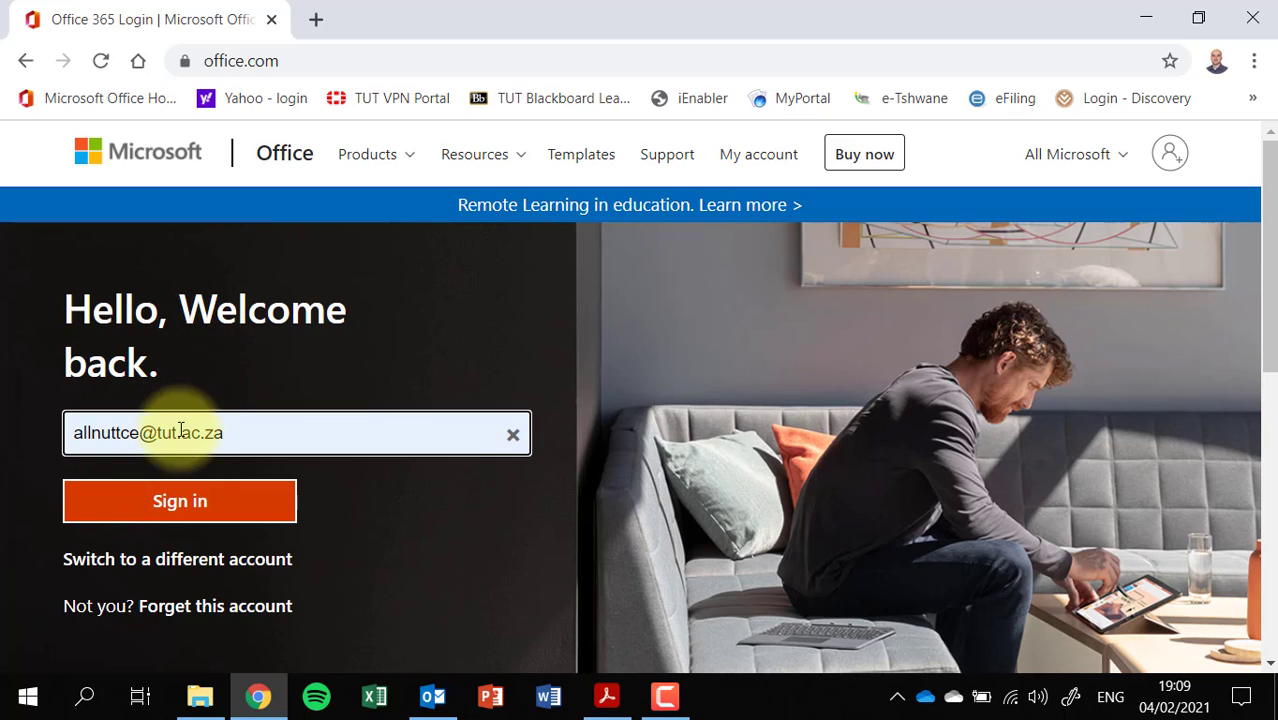
pyautogui.click(163, 510)
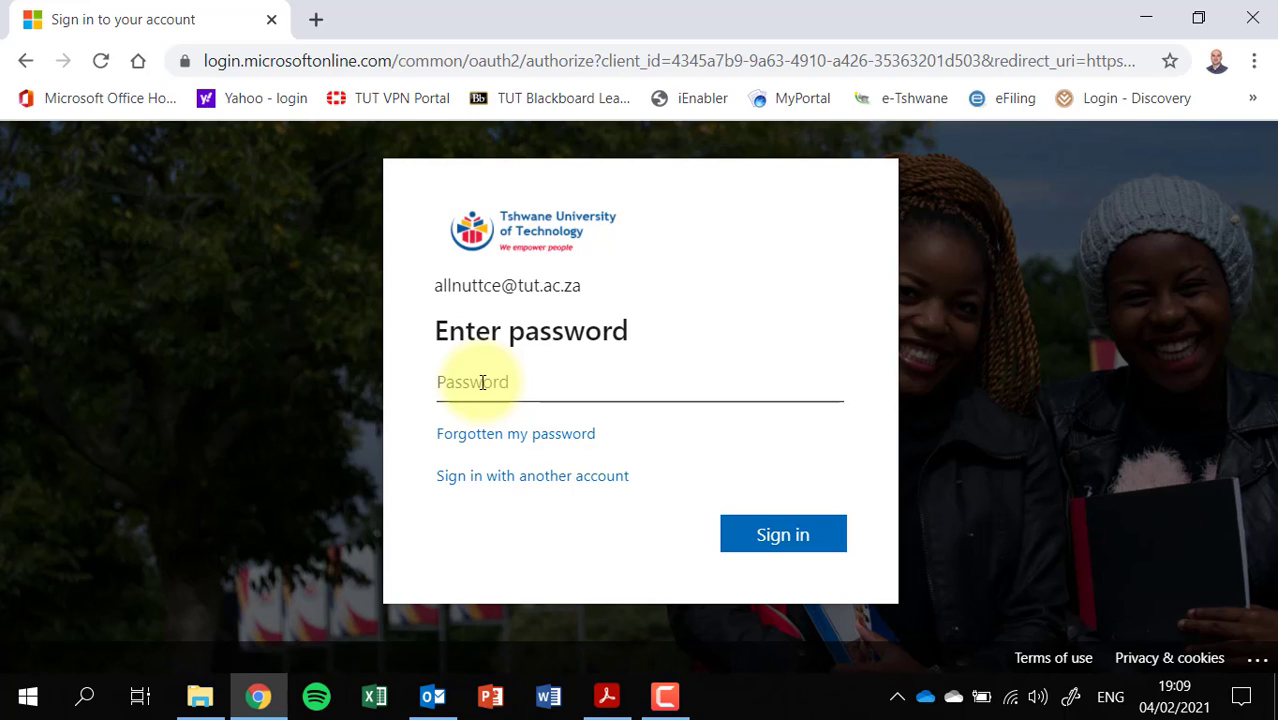
# Enter the account password, tick "Don't show this again" and choose to stay signed in.
pyautogui.write('••')
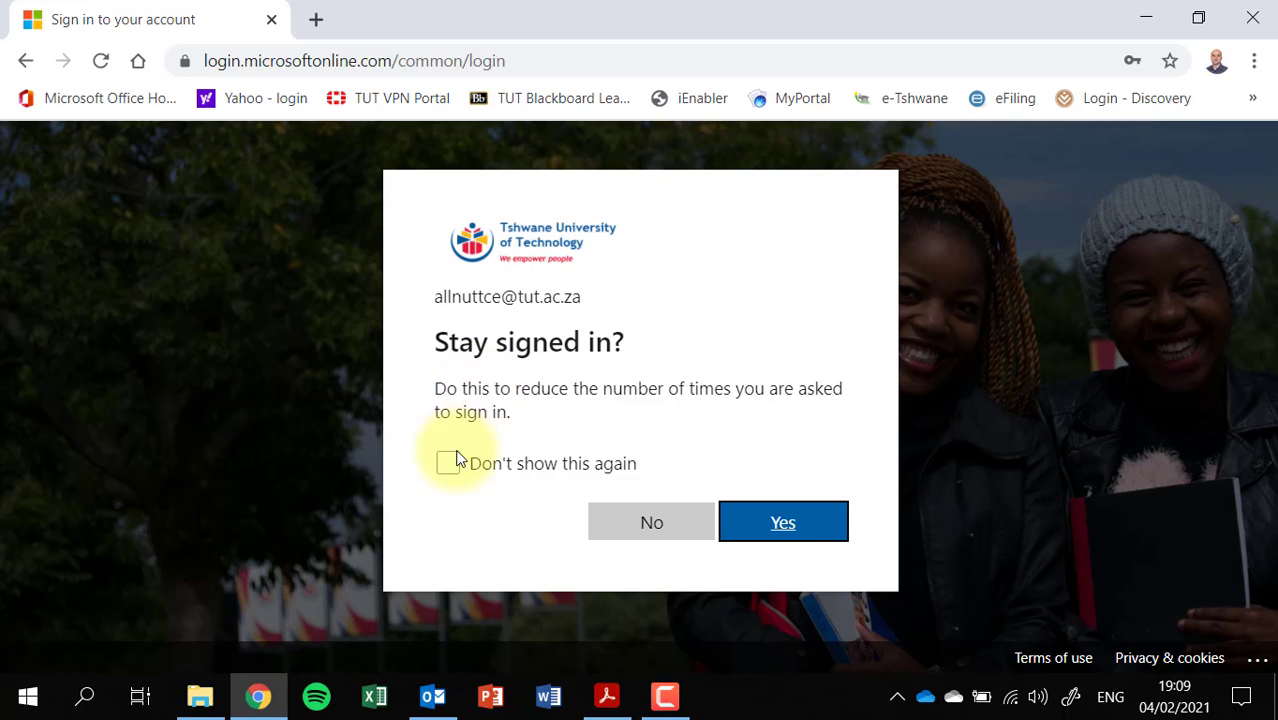
pyautogui.click(446, 466)
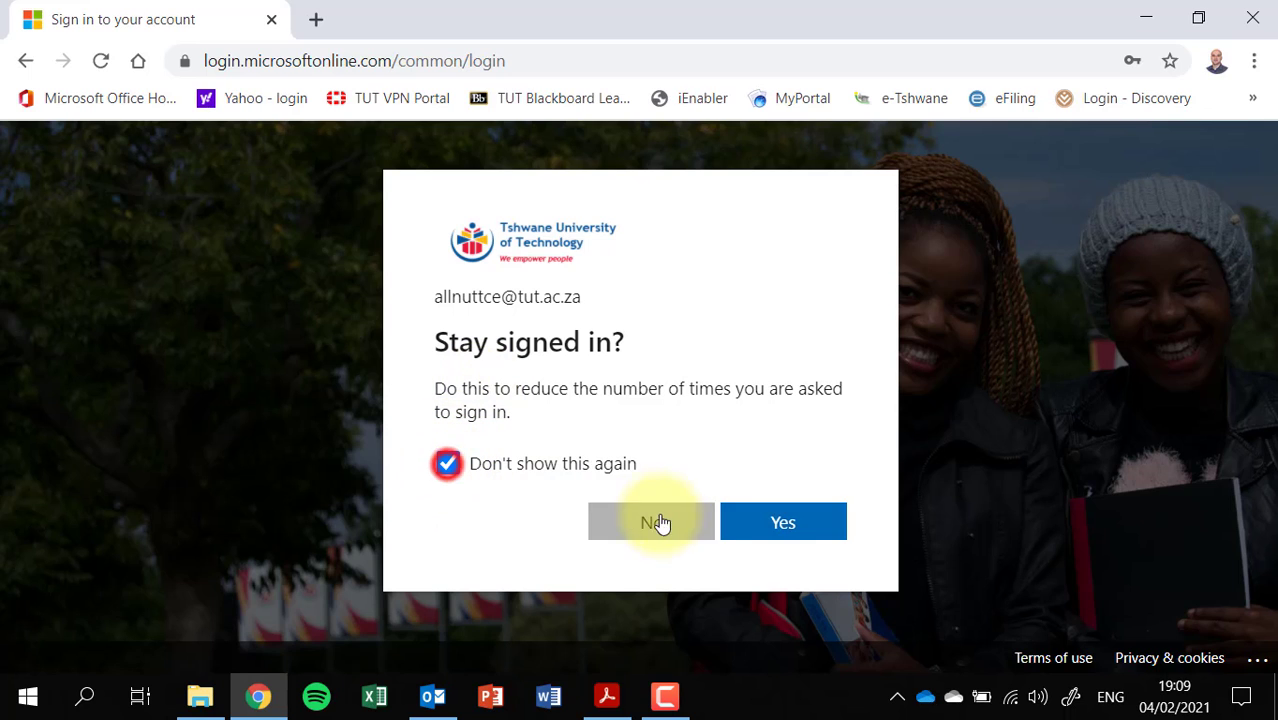
pyautogui.click(776, 527)
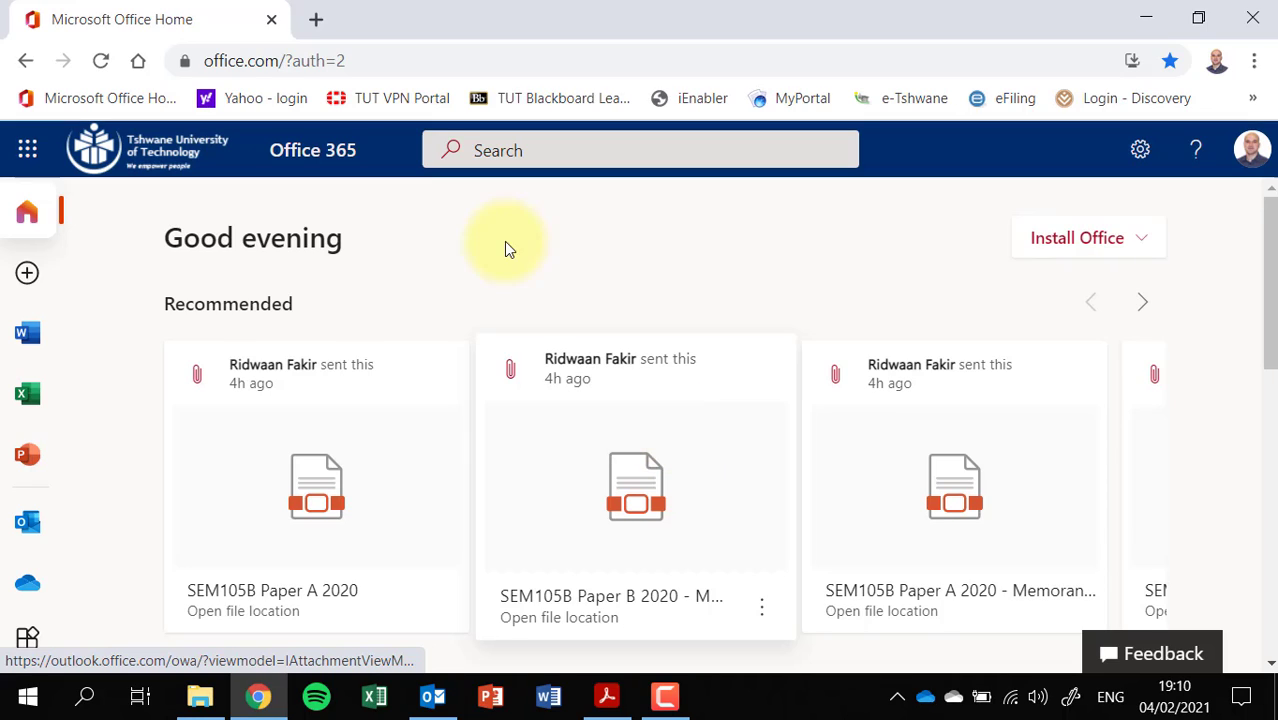
# Look through the available apps on the Office 365 home page and open Forms.
pyautogui.scroll(-2, 108, 255)
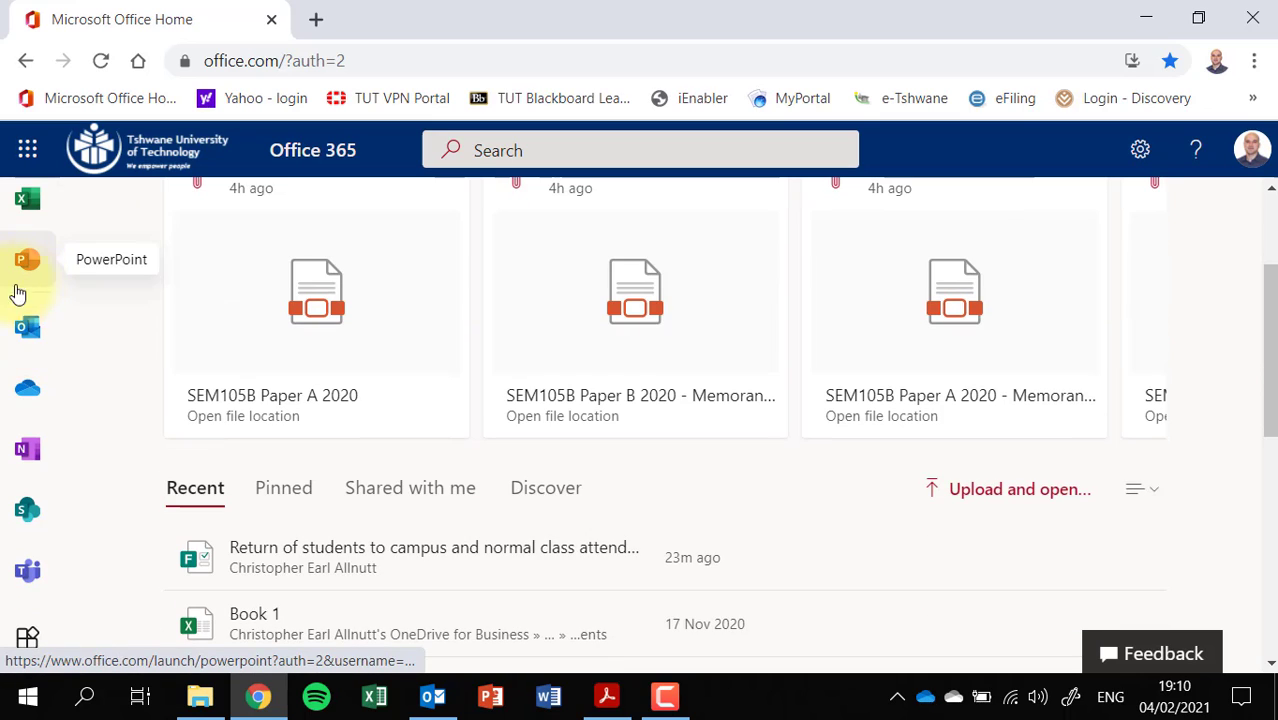
pyautogui.scroll(2, 12, 300)
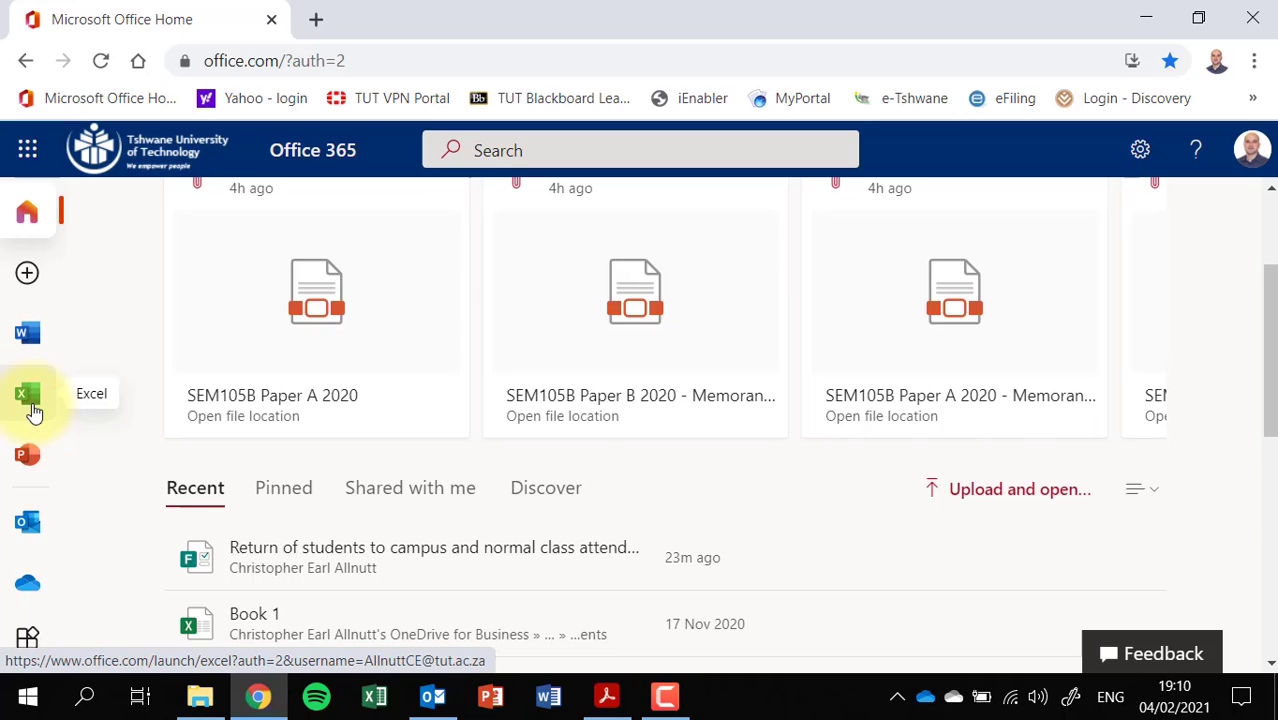
pyautogui.scroll(-2, 30, 400)
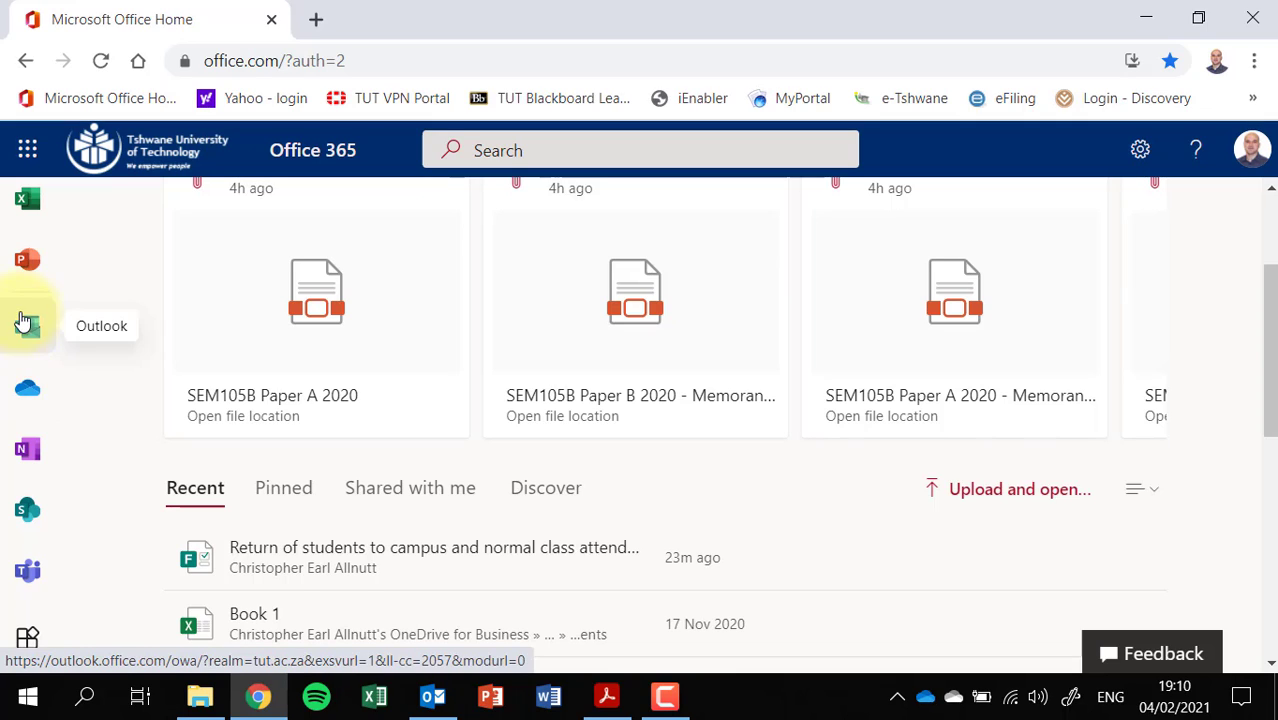
pyautogui.scroll(-2, 12, 415)
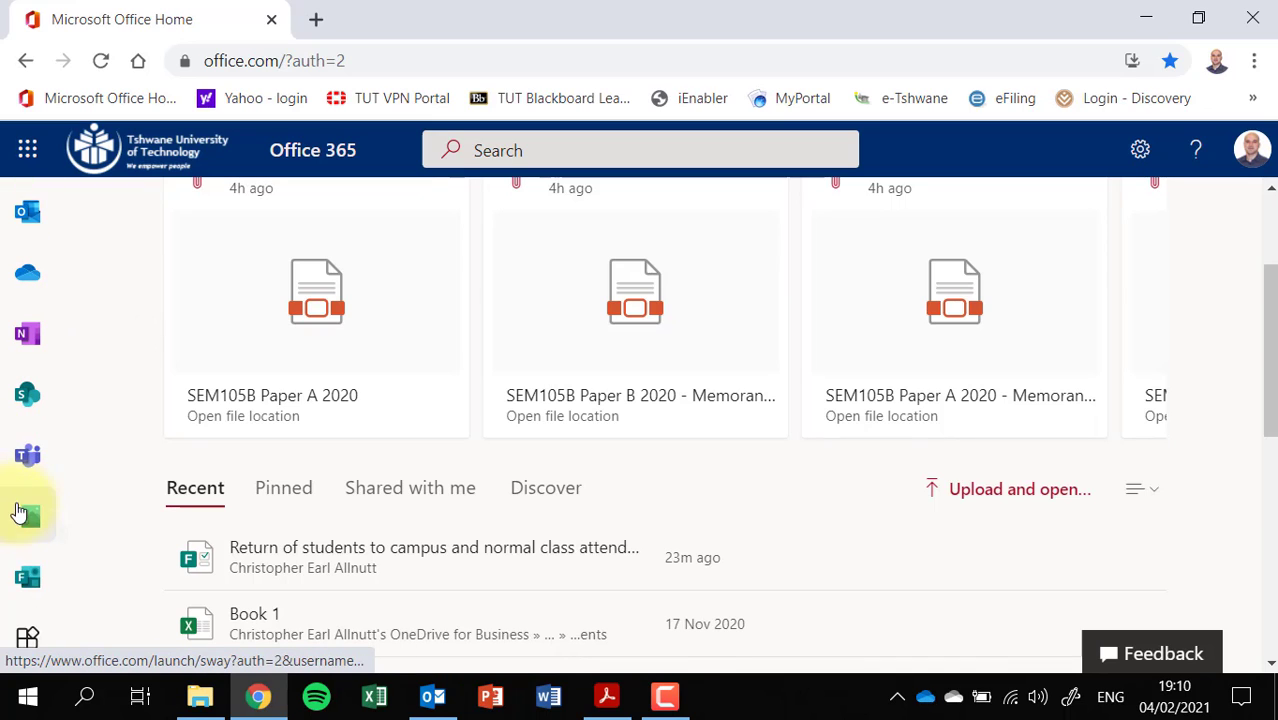
pyautogui.click(29, 582)
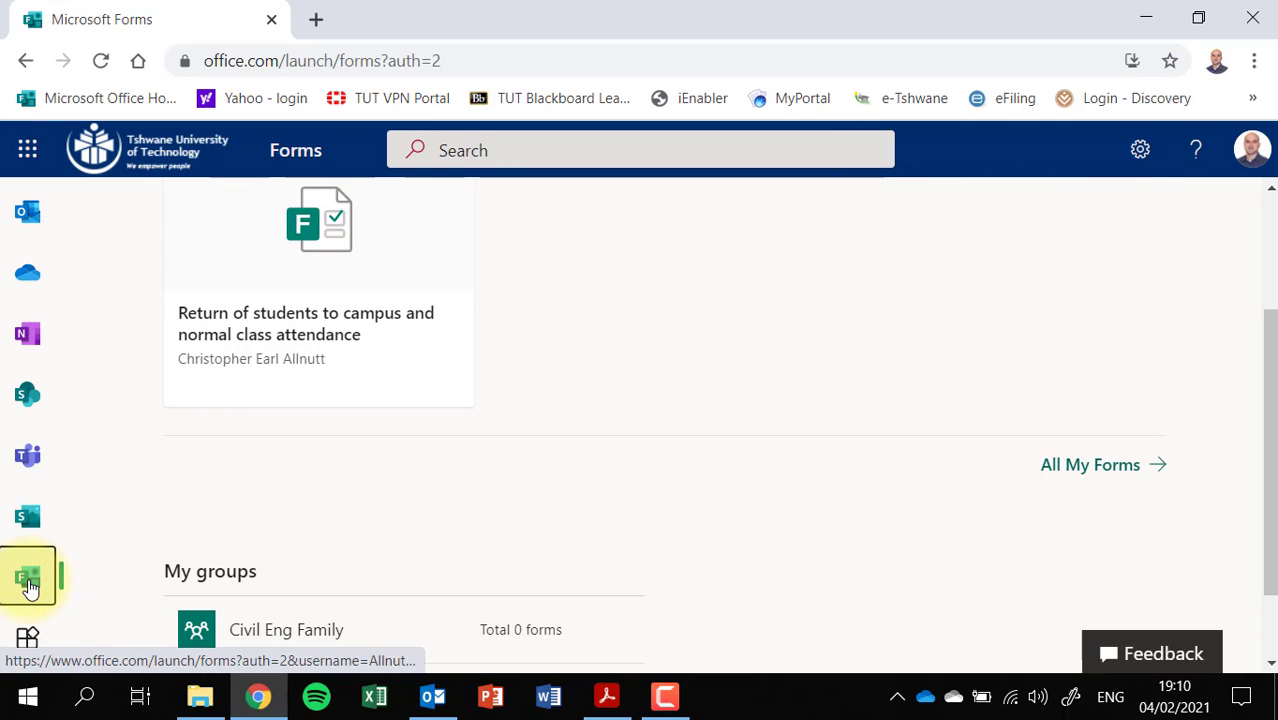
# Open the recent form "Return of students to campus and normal class attendance".
pyautogui.scroll(2, 520, 284)
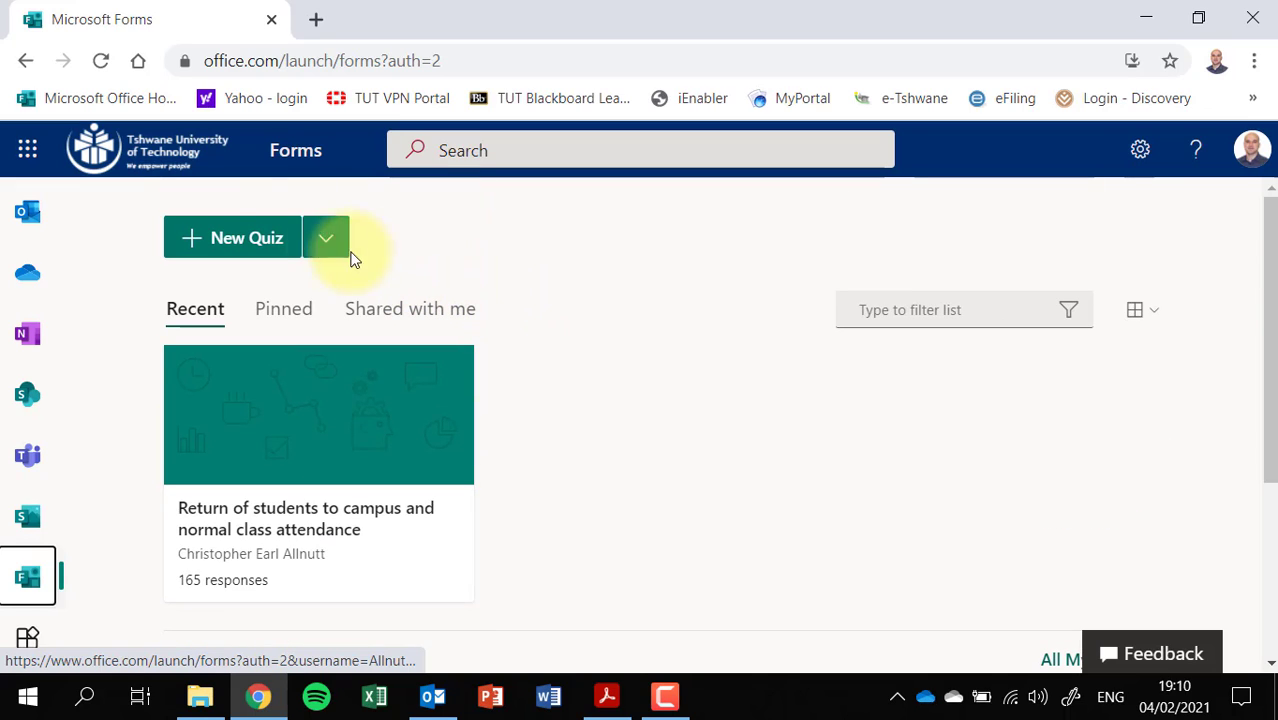
pyautogui.click(235, 248)
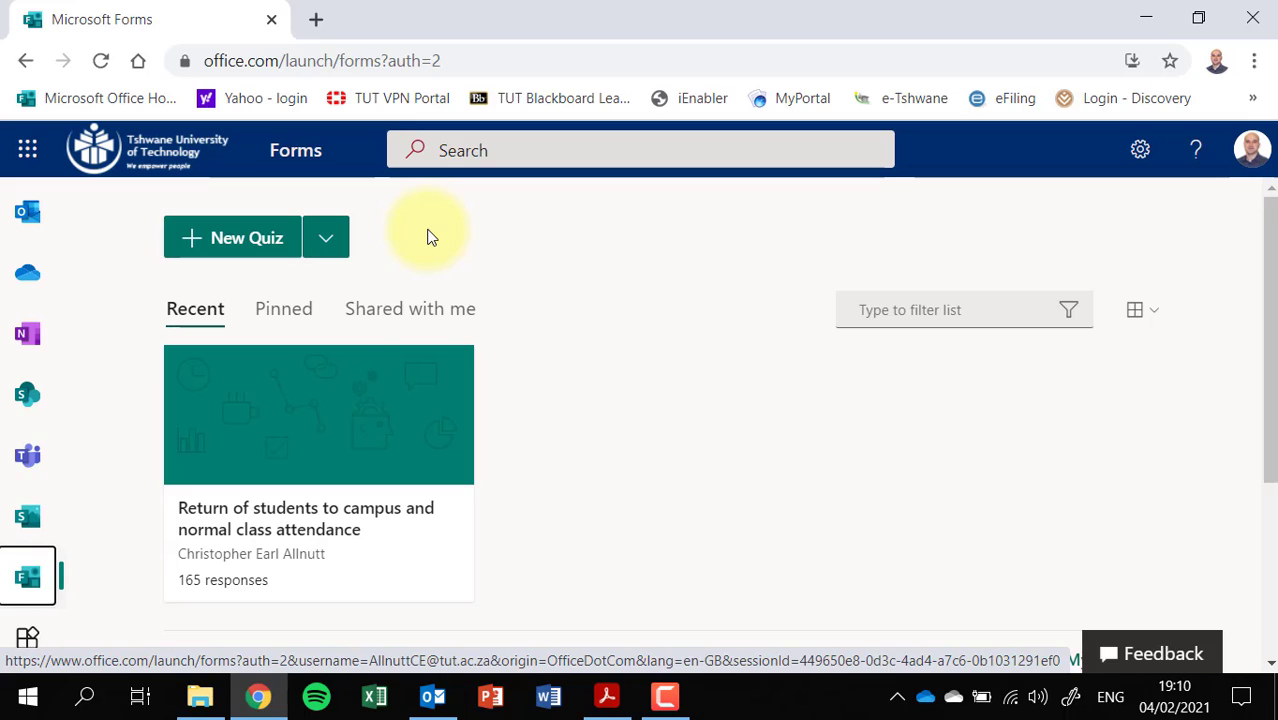
pyautogui.click(301, 440)
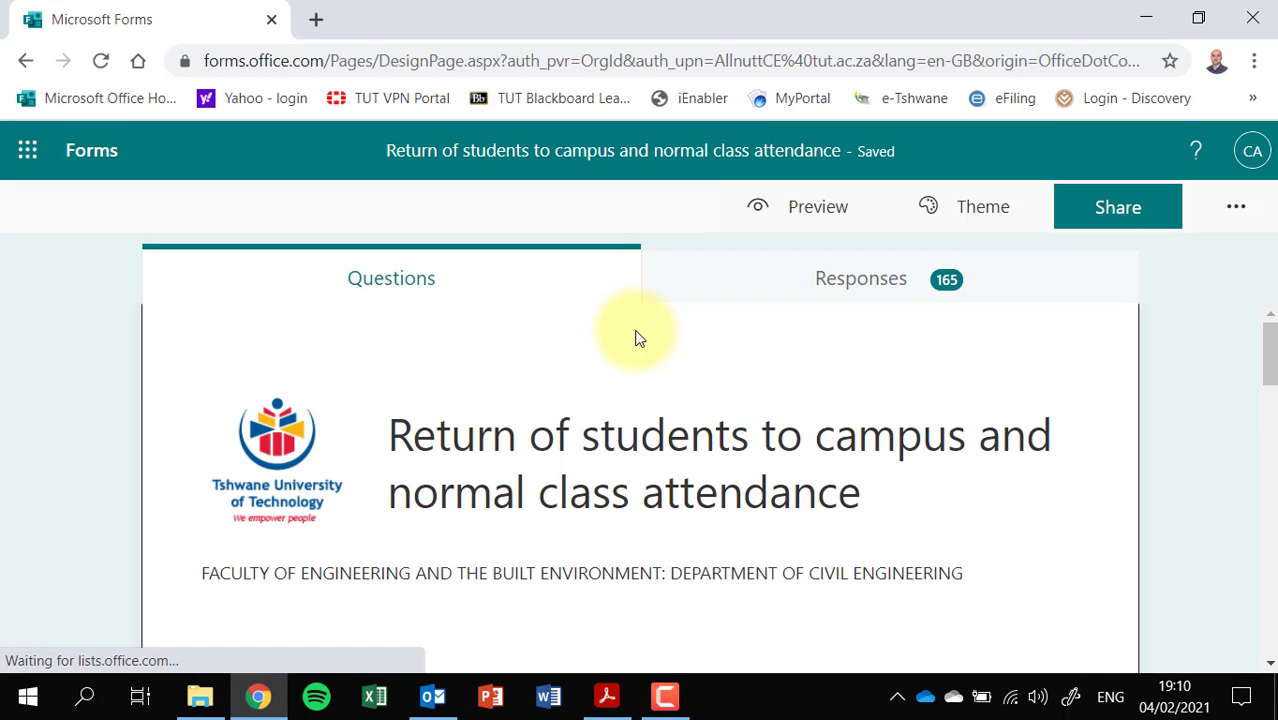
# Look through the form's questions, and show the summary of its collected responses.
pyautogui.scroll(-9, 640, 339)
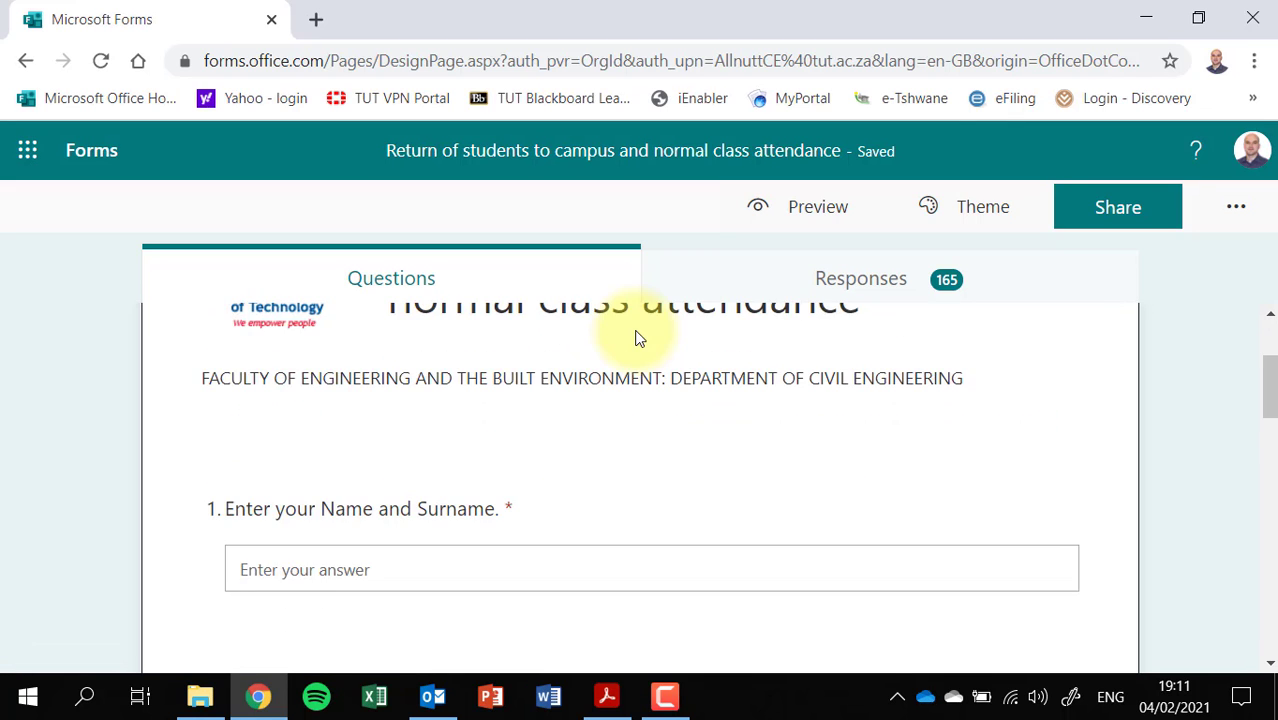
pyautogui.scroll(-4, 610, 457)
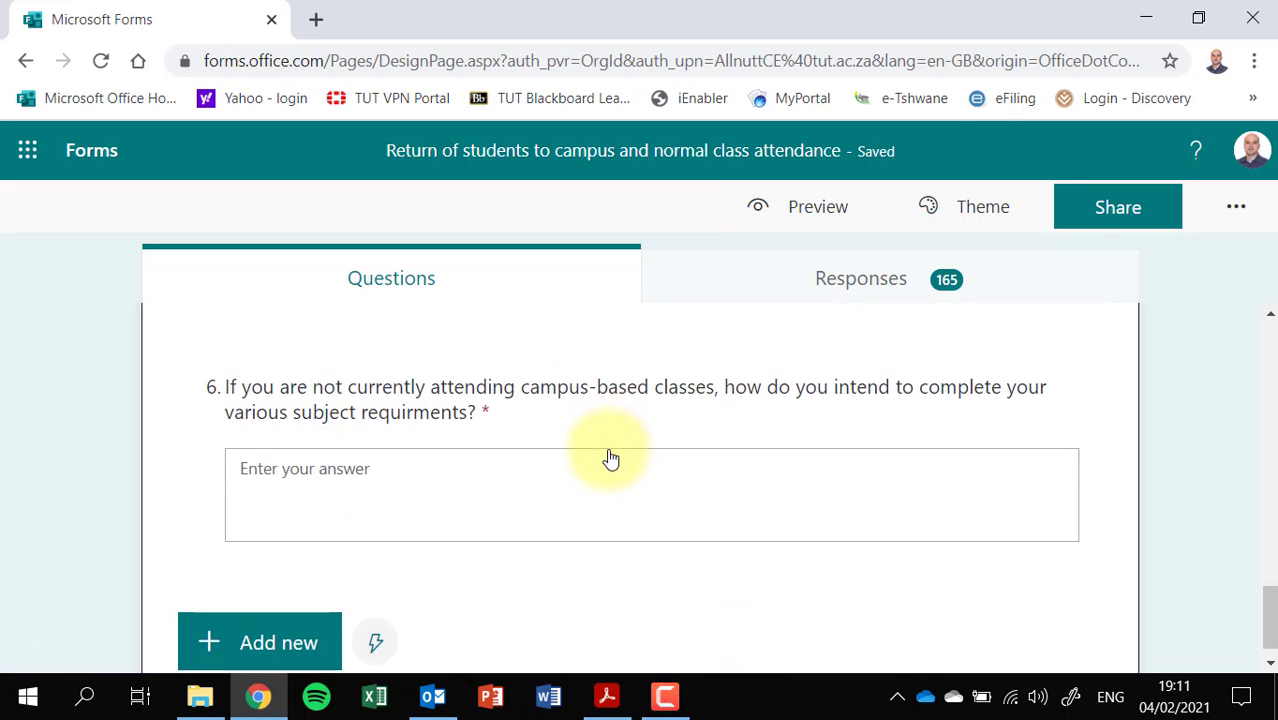
pyautogui.scroll(12, 612, 490)
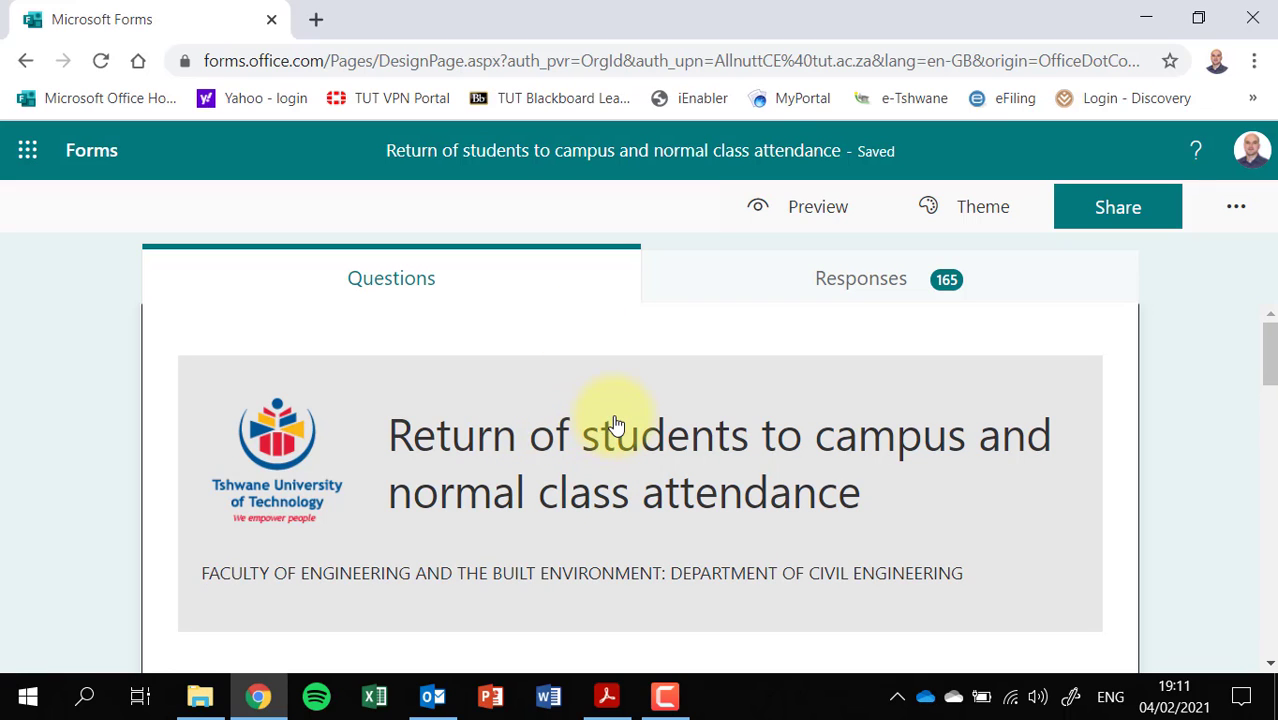
pyautogui.click(822, 282)
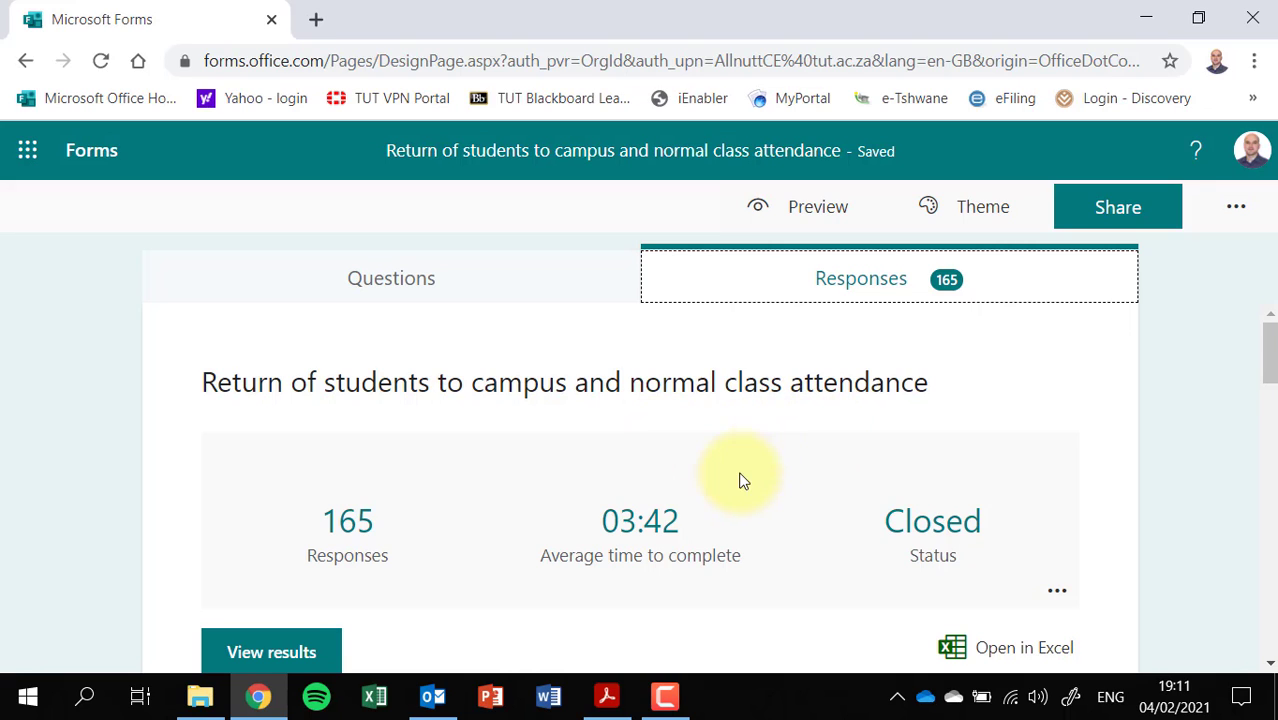
pyautogui.scroll(-2, 740, 498)
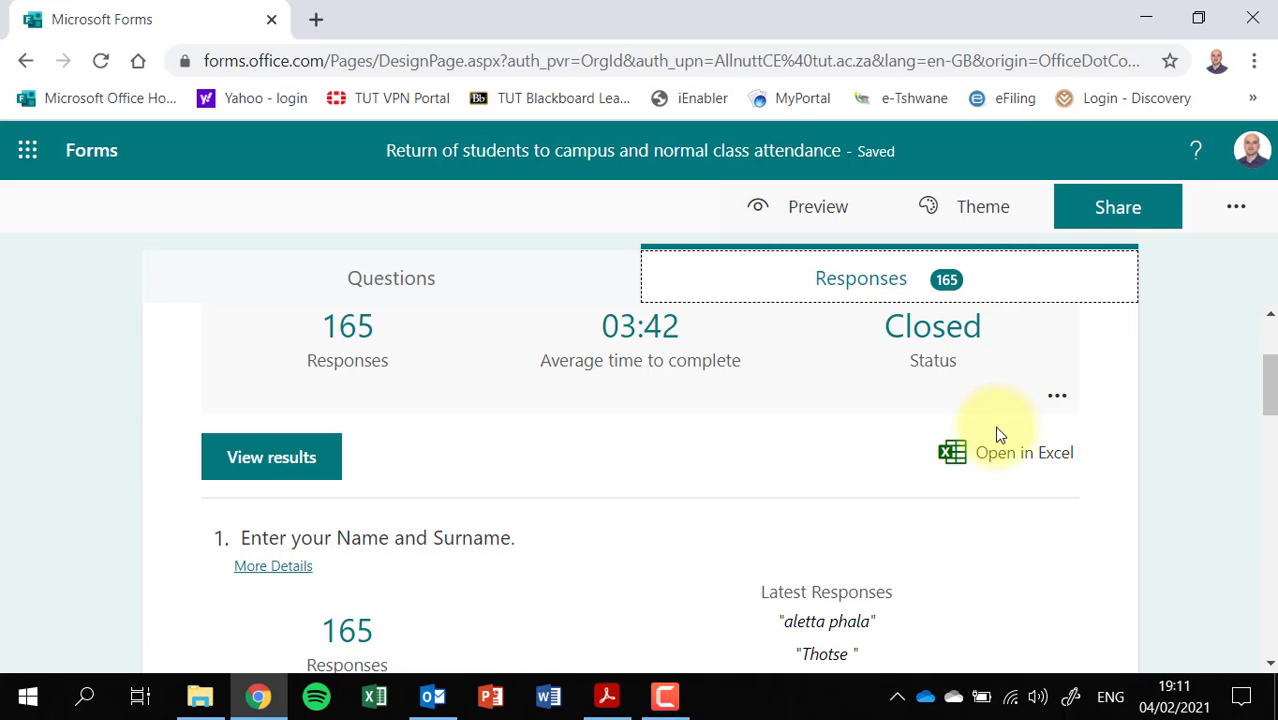
# Examine the survey's response summary, from the overall status through the answers and charts of questions 1 to 6.
pyautogui.scroll(2, 918, 468)
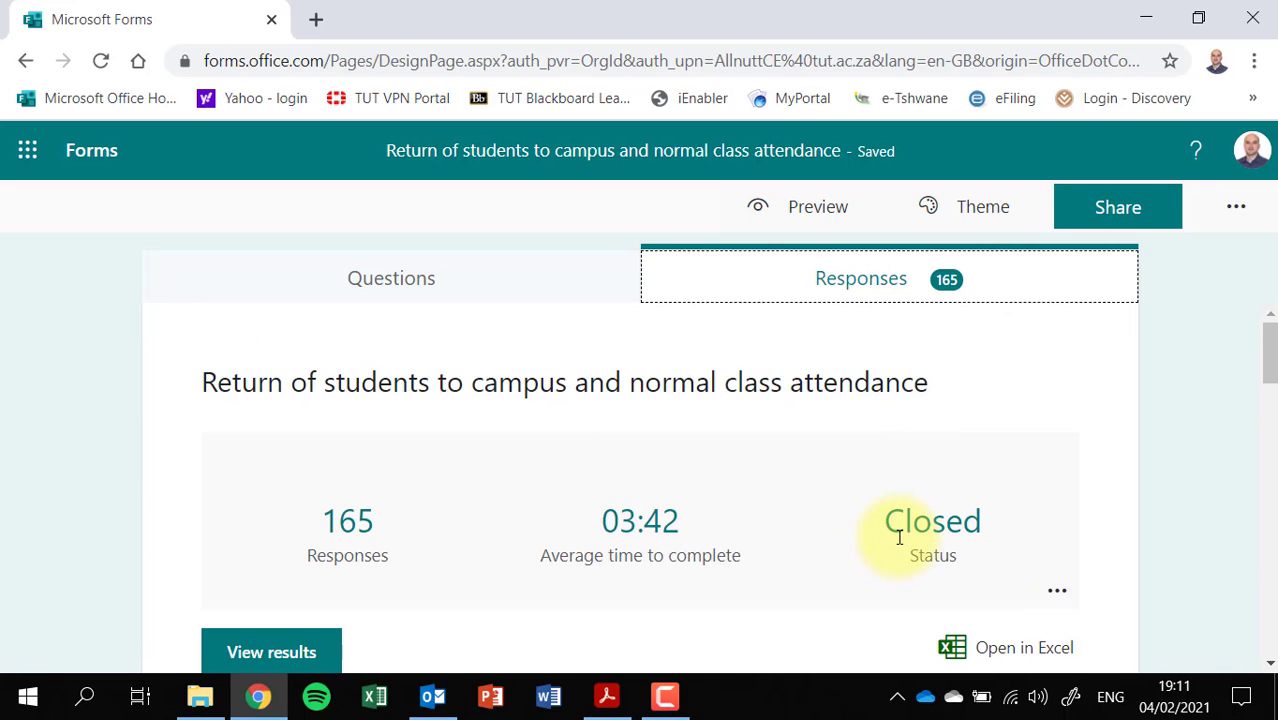
pyautogui.scroll(-2, 898, 527)
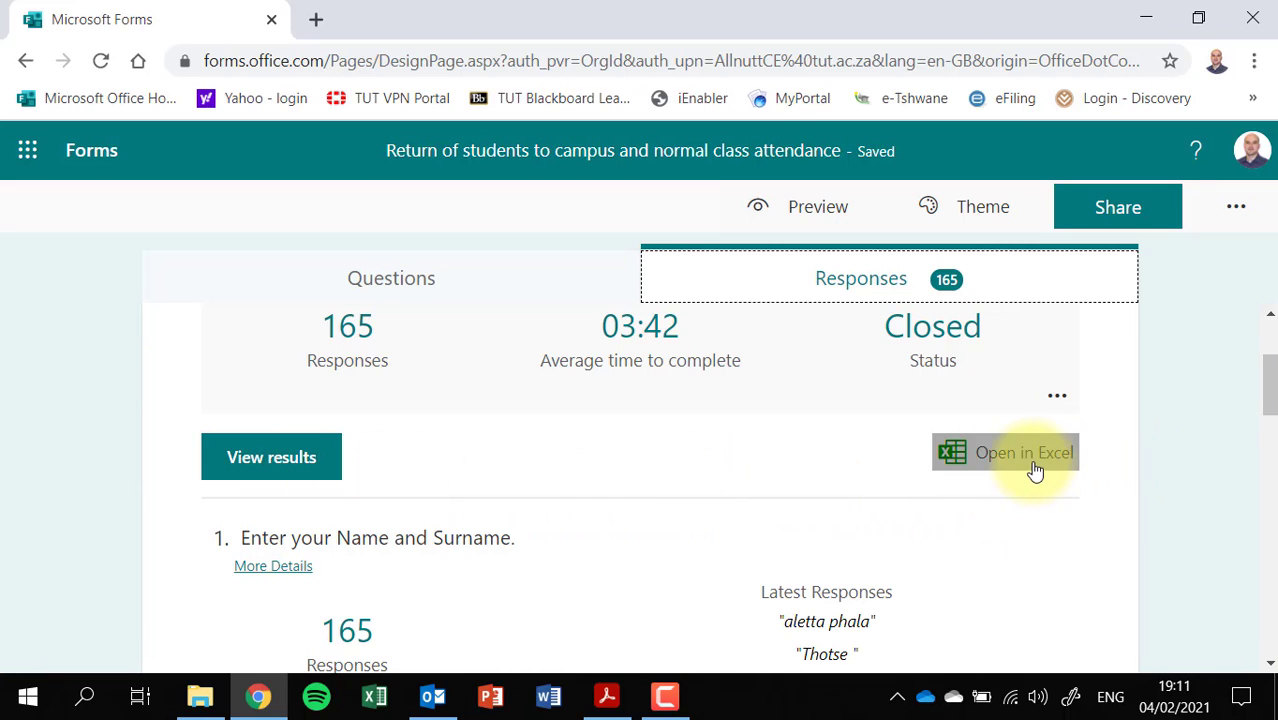
pyautogui.scroll(-2, 505, 488)
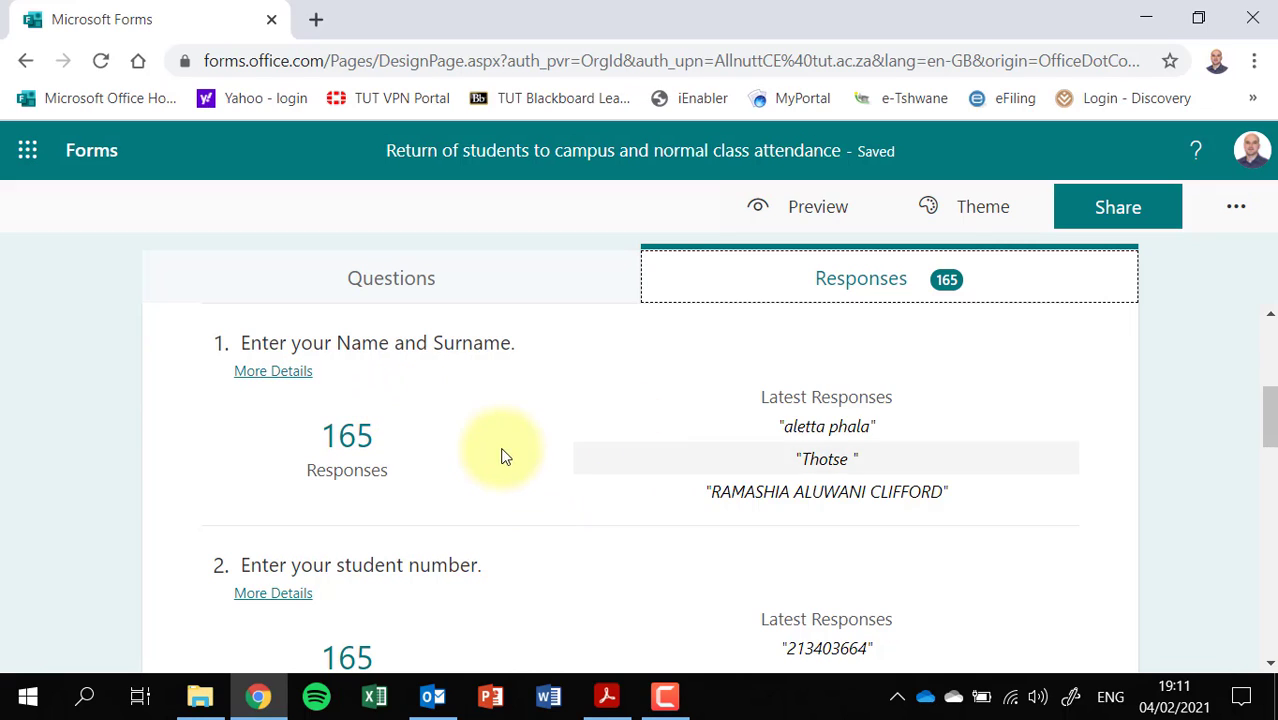
pyautogui.scroll(-2, 485, 484)
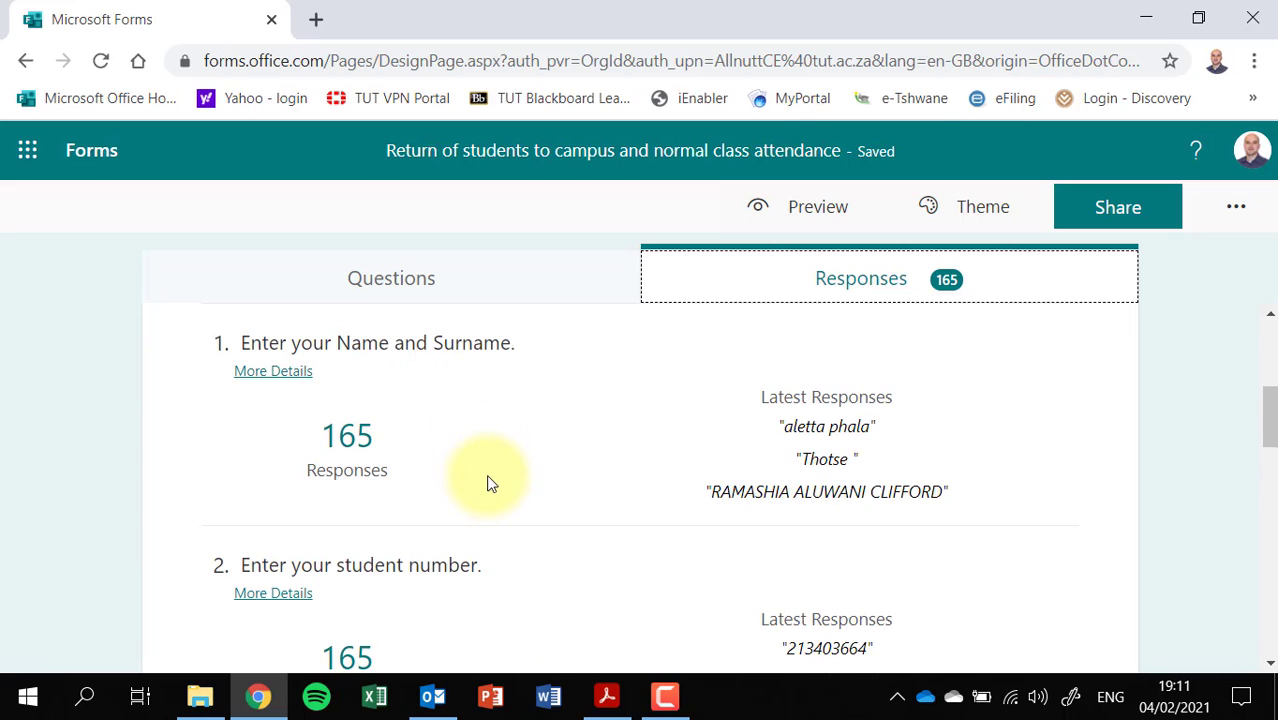
pyautogui.scroll(-2, 488, 484)
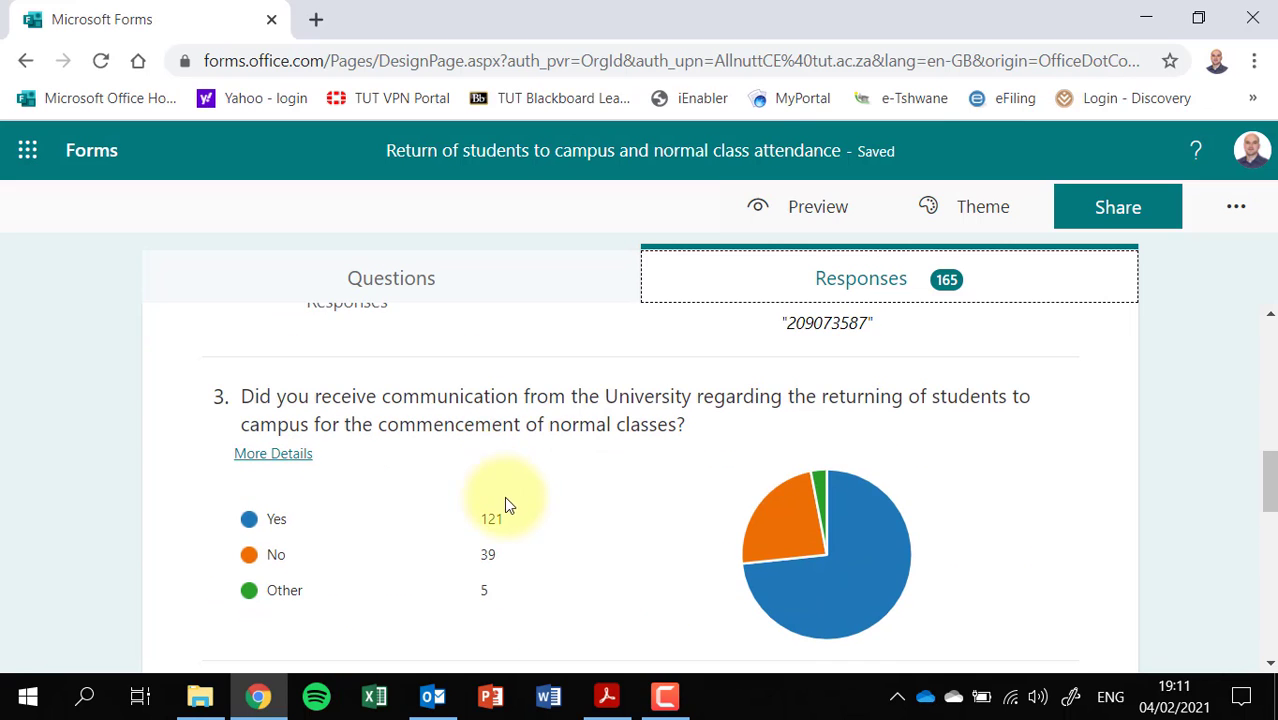
pyautogui.scroll(-2, 530, 498)
pyautogui.scroll(2, 640, 508)
pyautogui.moveTo(883, 507)
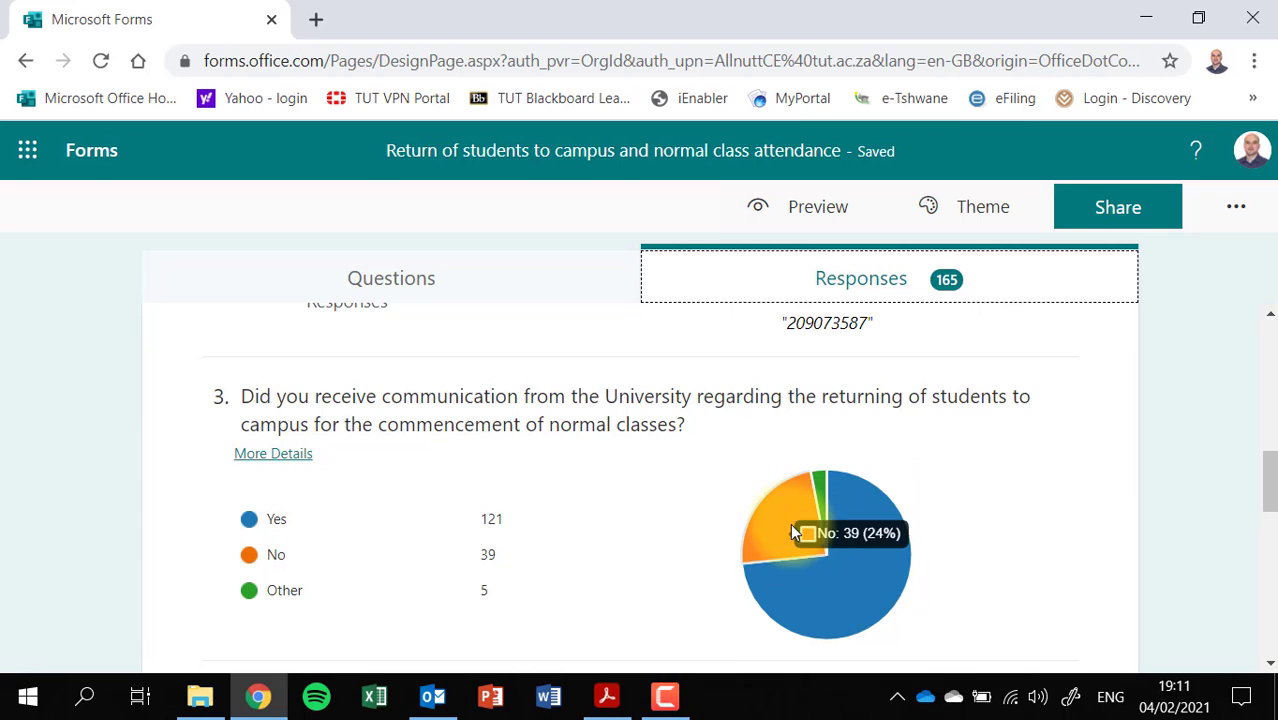
pyautogui.scroll(-2, 620, 550)
pyautogui.scroll(-2, 615, 540)
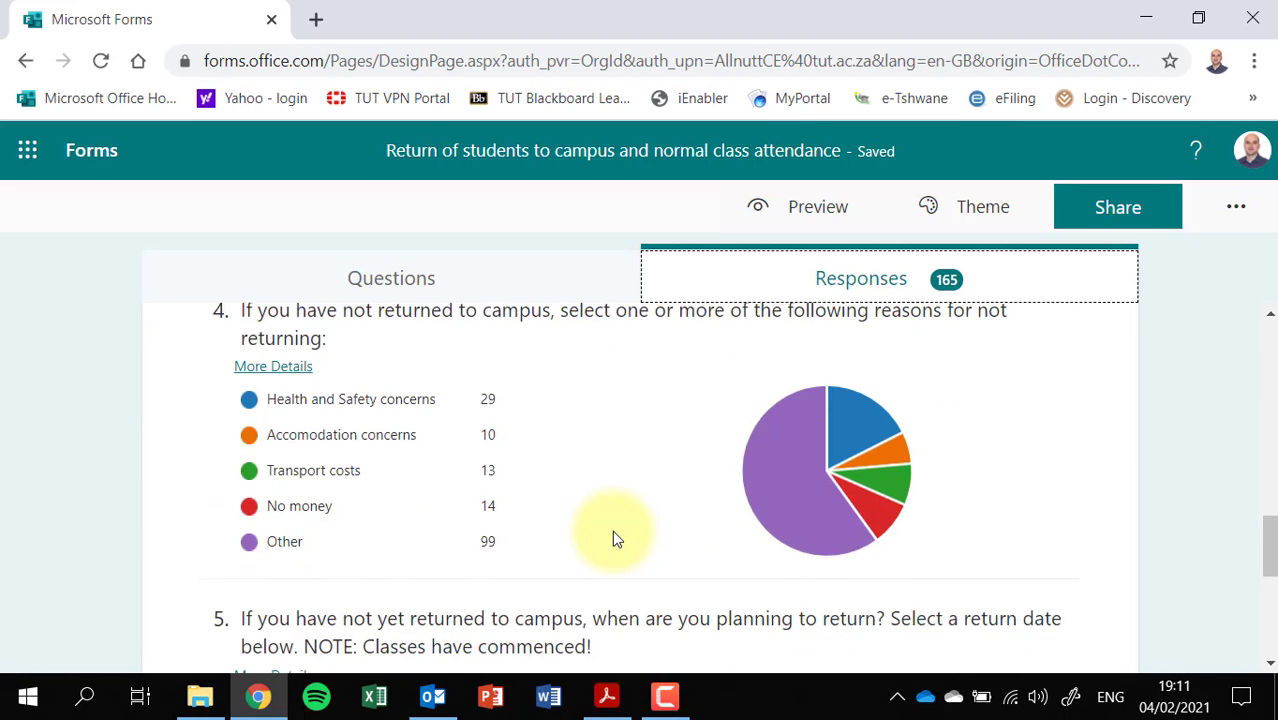
pyautogui.scroll(-4, 612, 530)
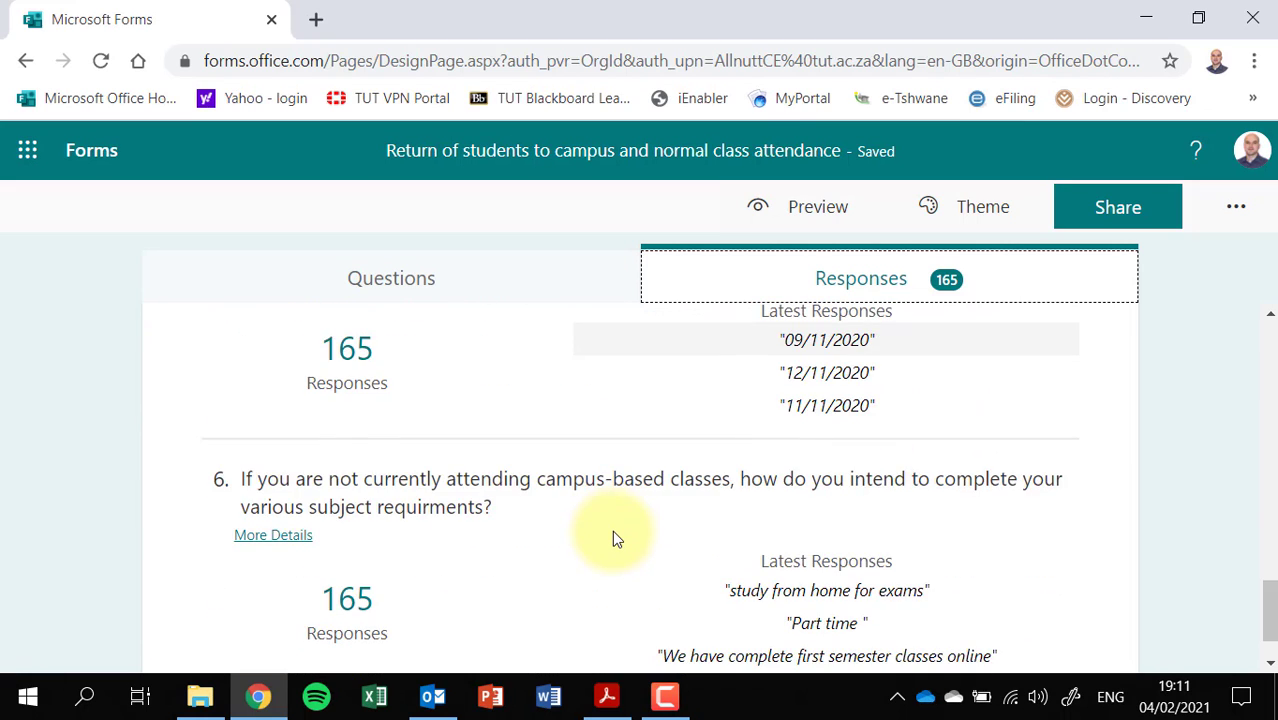
pyautogui.scroll(2, 612, 530)
pyautogui.scroll(-3, 612, 538)
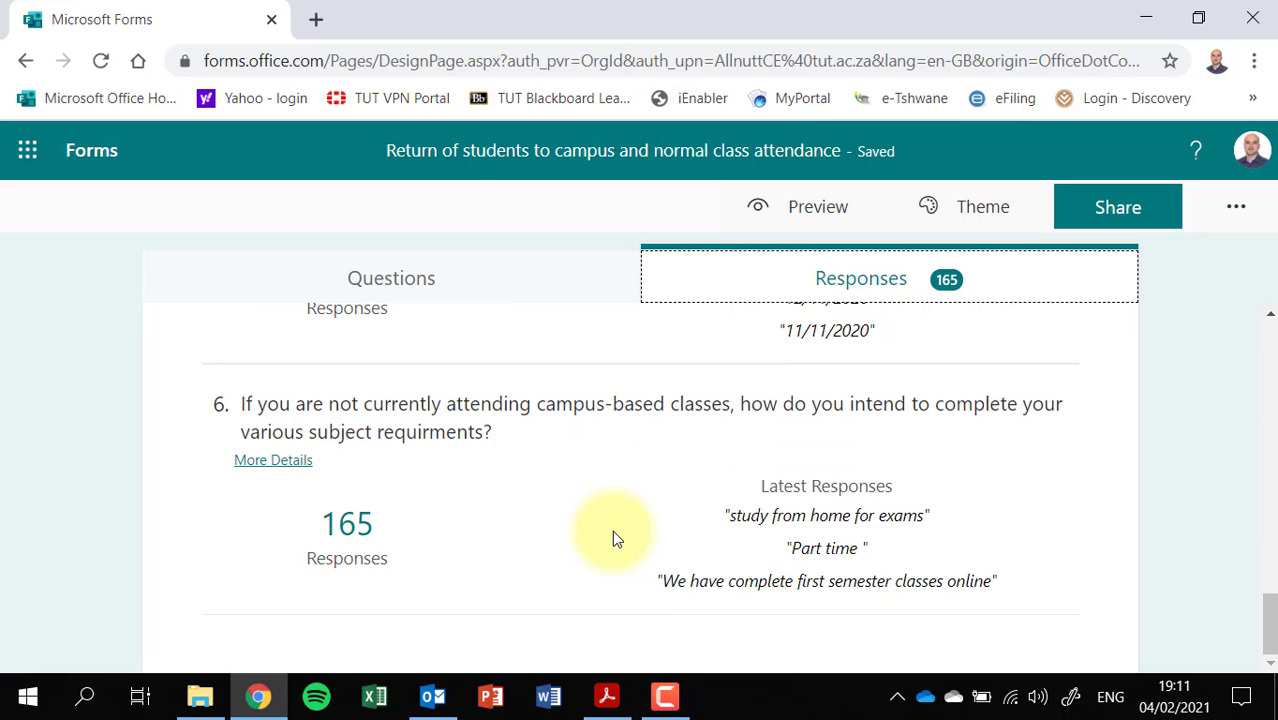
pyautogui.scroll(8, 612, 538)
pyautogui.scroll(10, 612, 538)
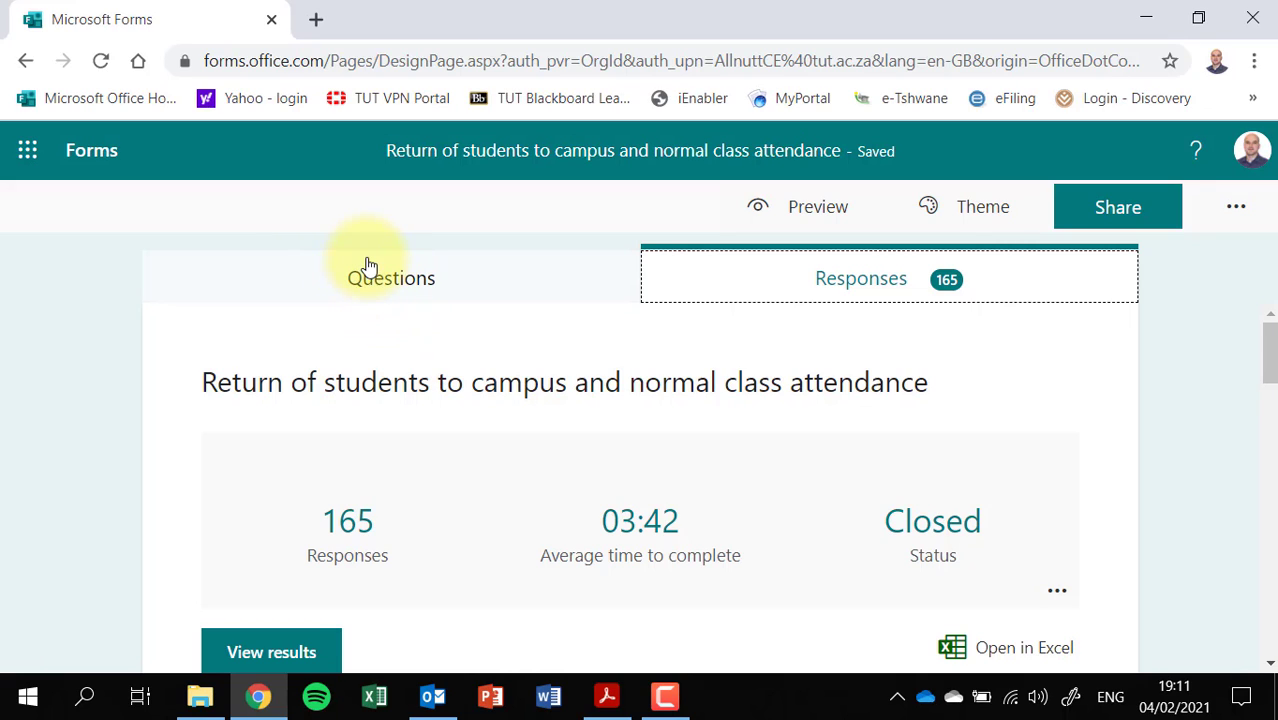
# Return to the Forms start page, reopening the campus-return survey once before going back.
pyautogui.click(95, 152)
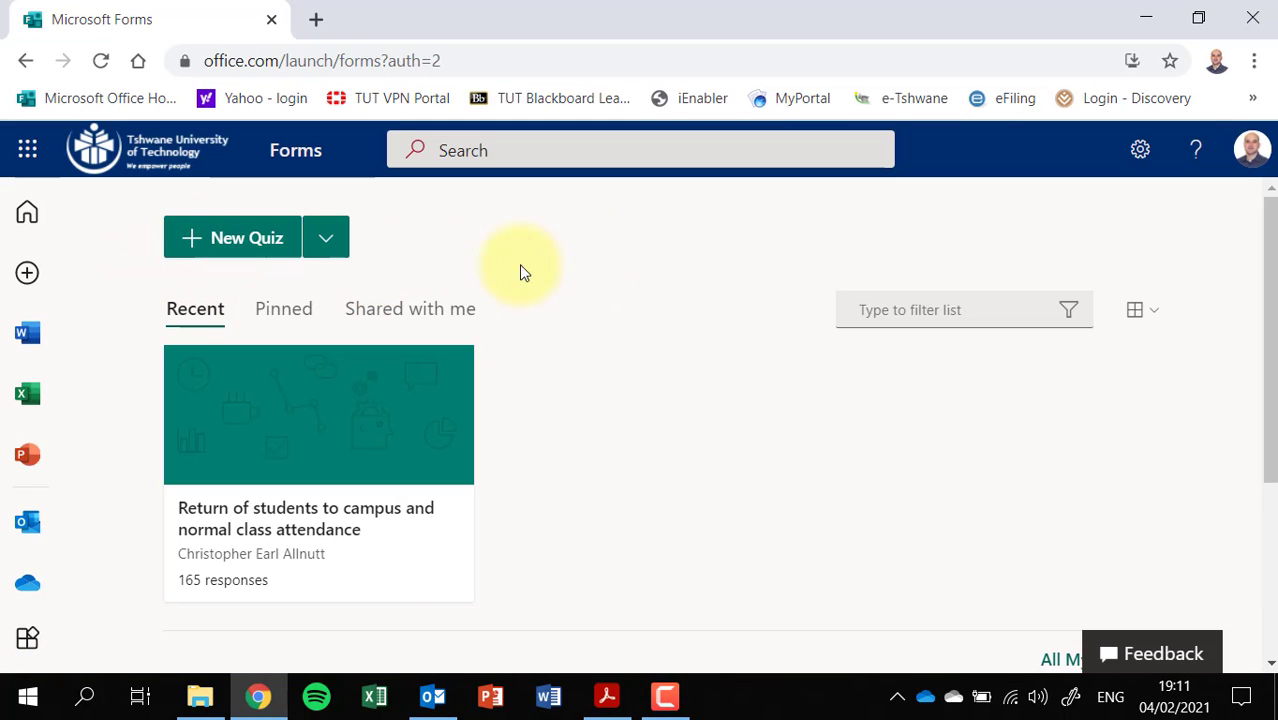
pyautogui.click(274, 420)
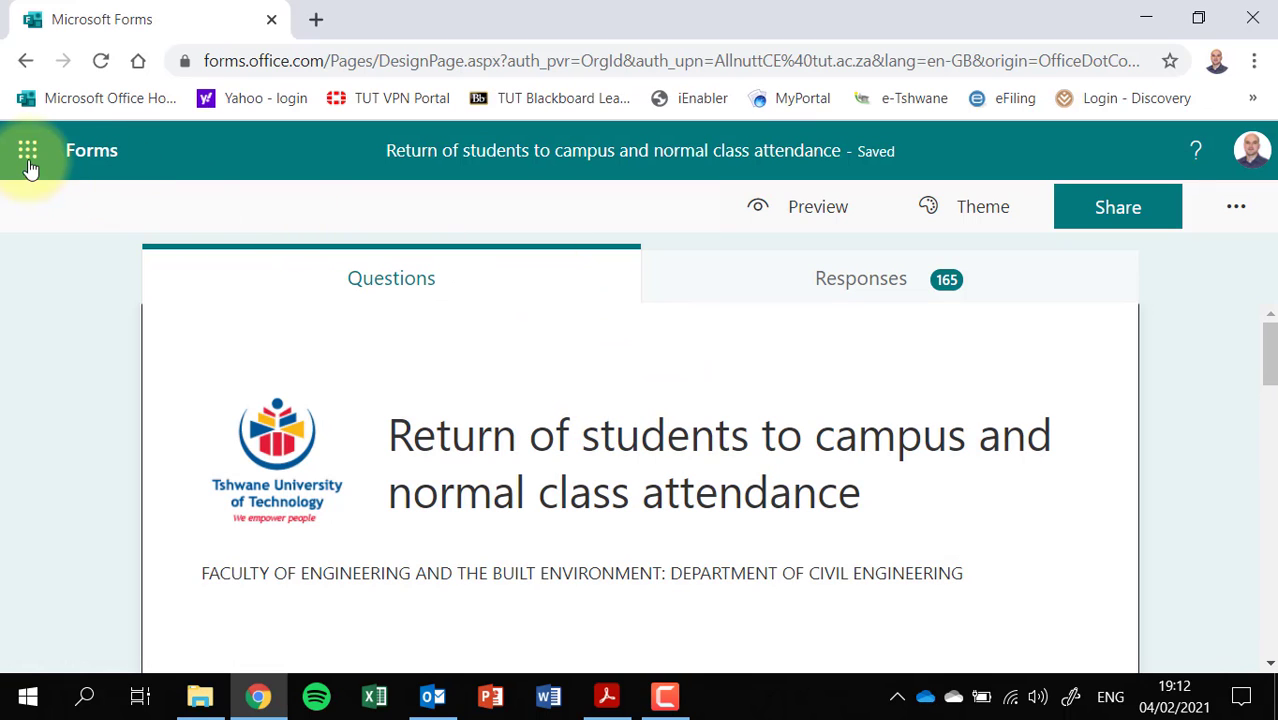
pyautogui.click(82, 160)
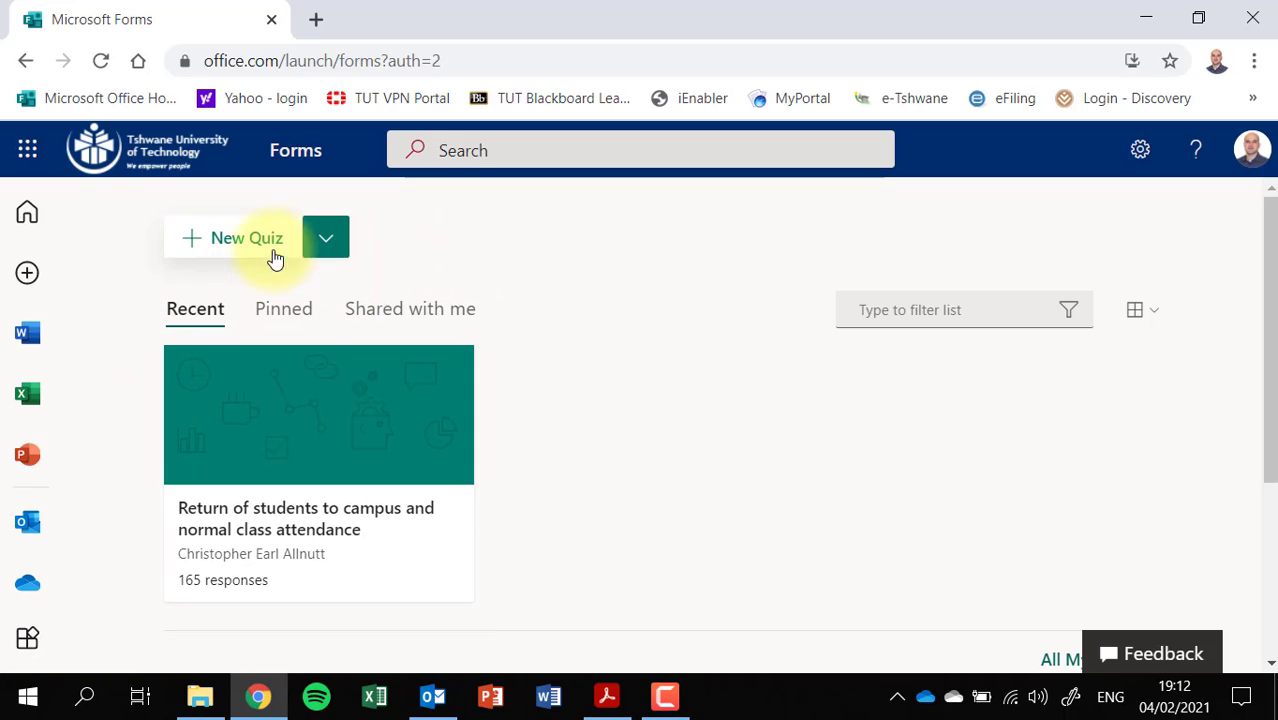
# Check the alternative options for creating a new item, and create a new quiz.
pyautogui.click(324, 245)
pyautogui.click(322, 248)
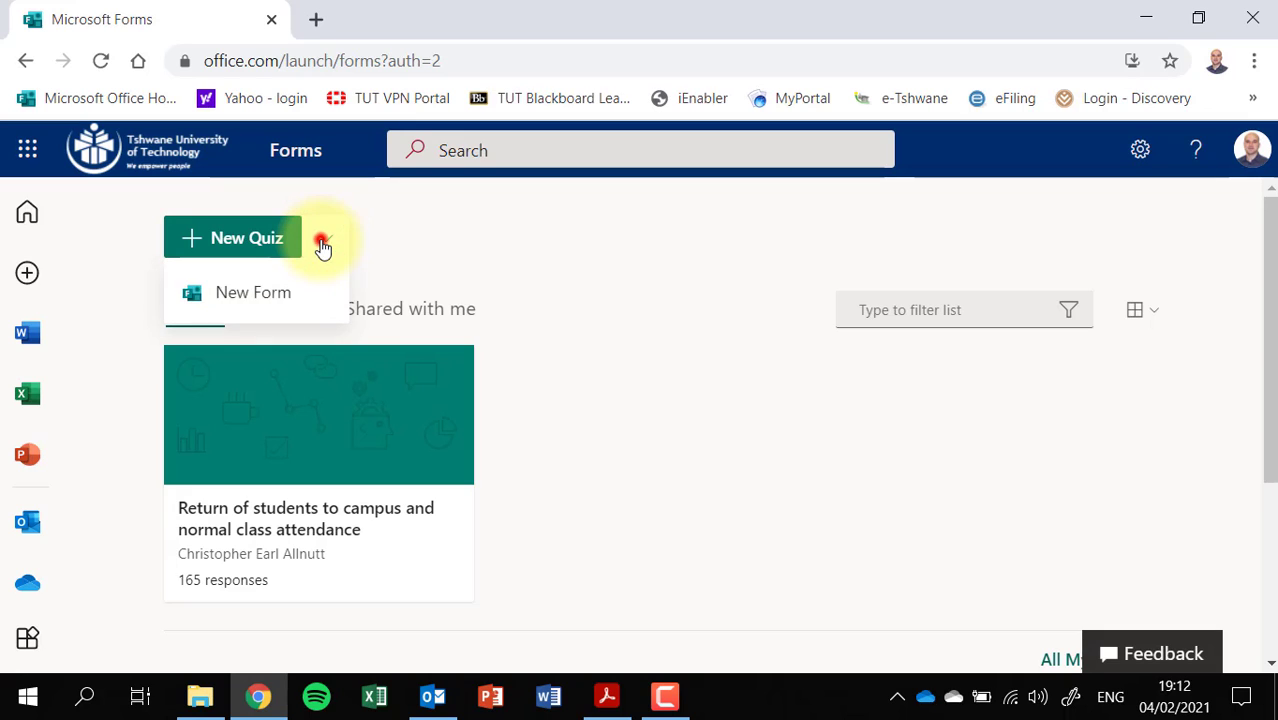
pyautogui.click(323, 250)
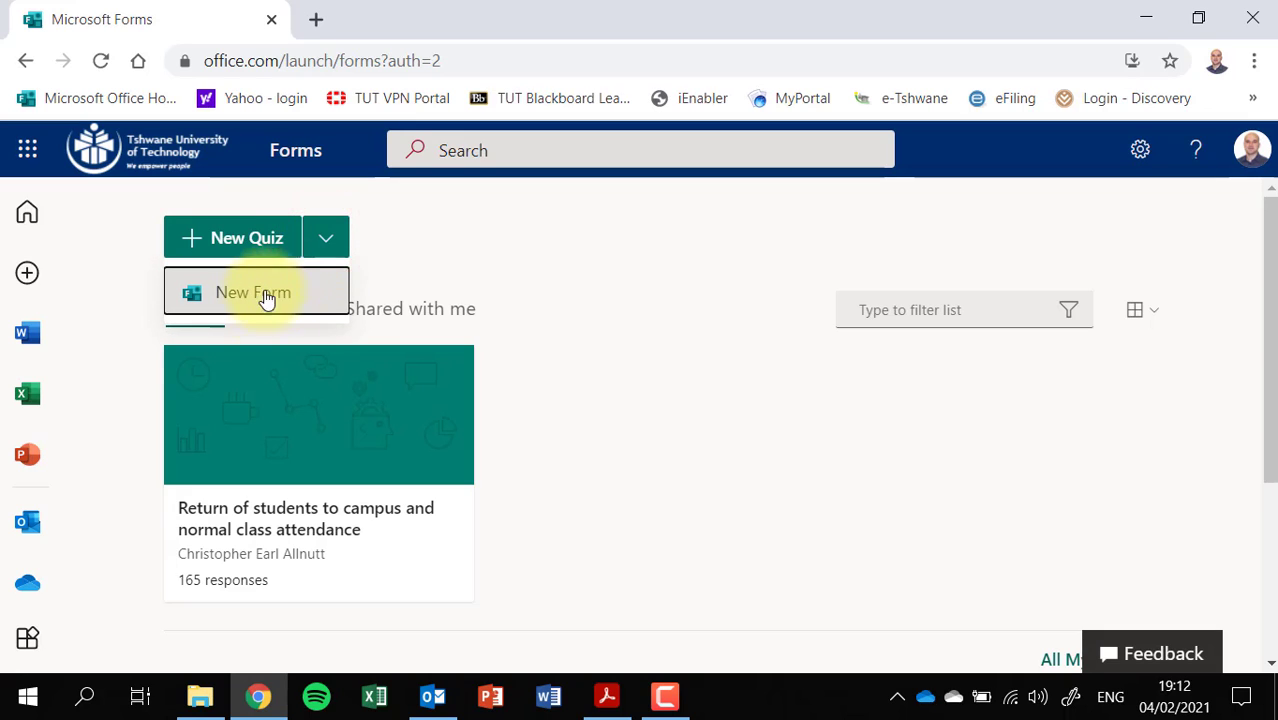
pyautogui.click(326, 250)
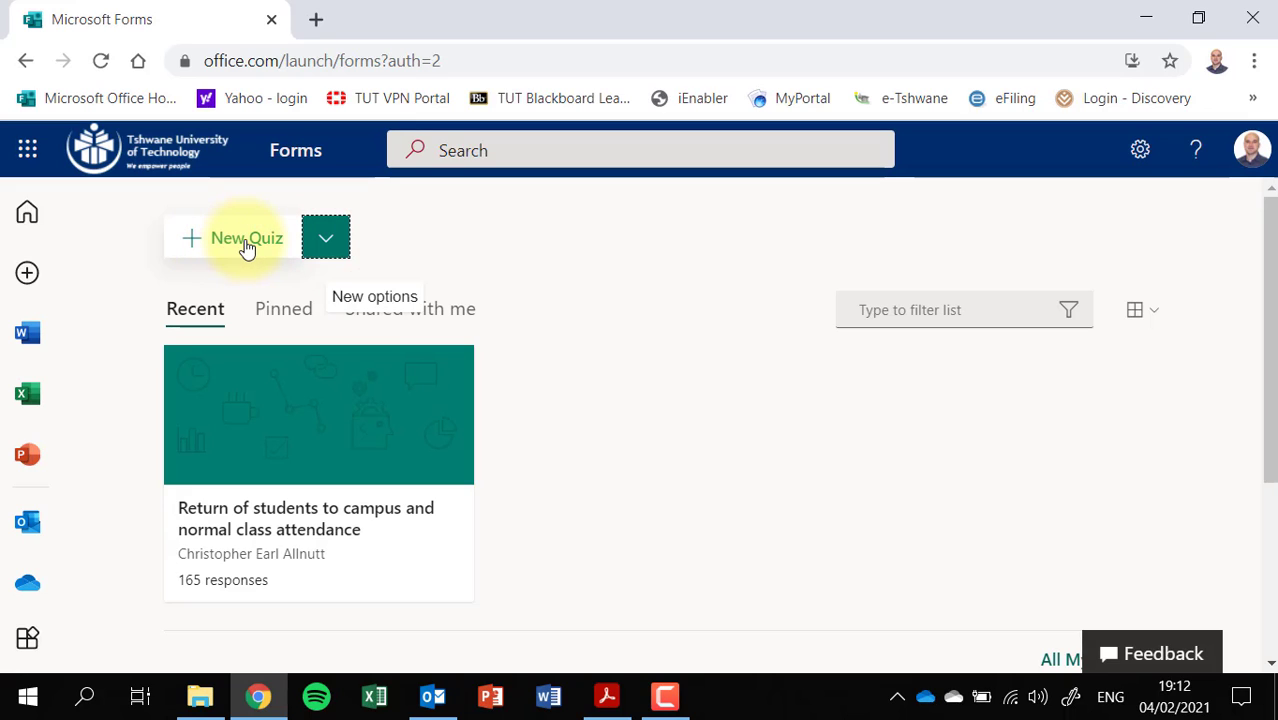
pyautogui.click(240, 248)
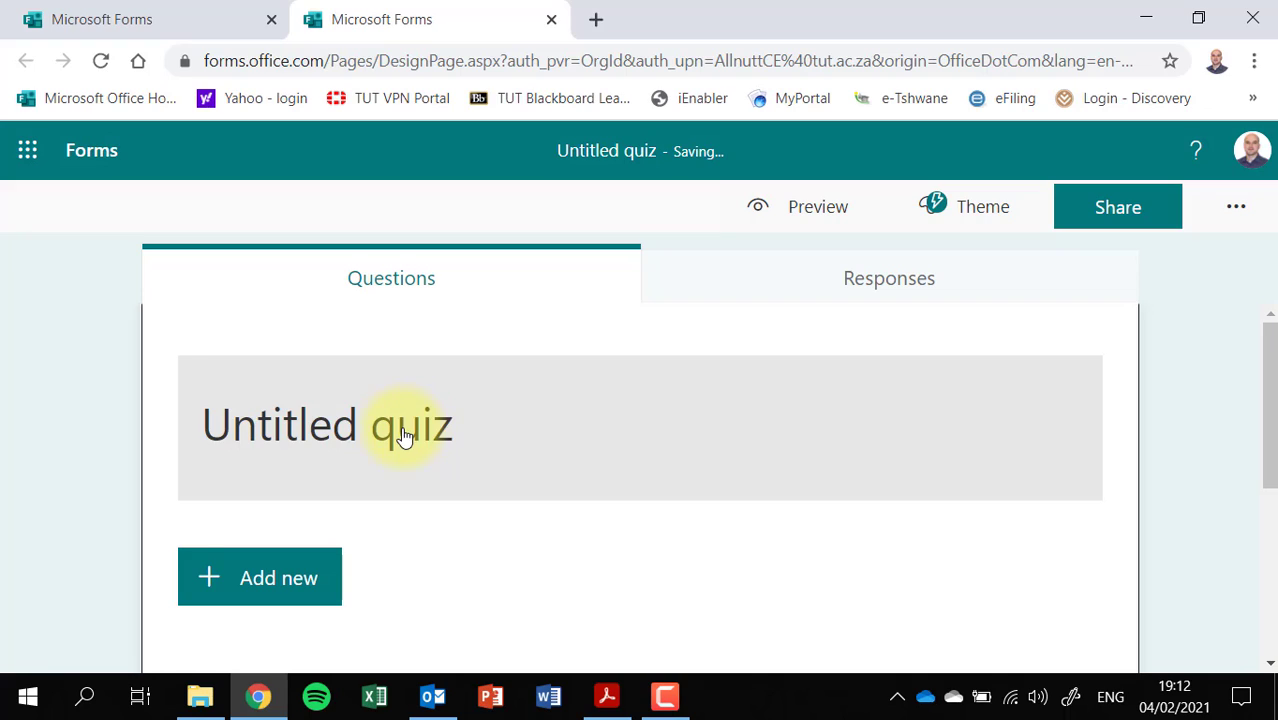
# Replace the untitled quiz's title with "Departmental Asset Survey".
pyautogui.click(412, 428)
pyautogui.press('BackSpace')
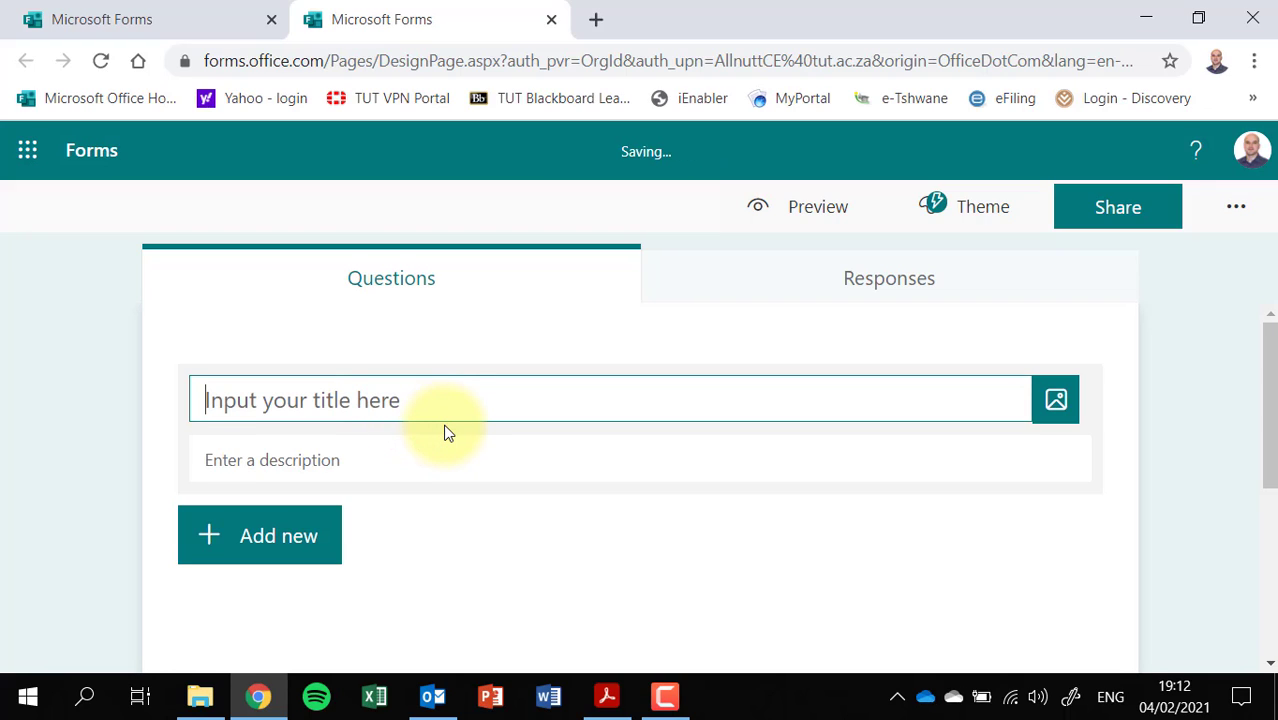
pyautogui.write('De')
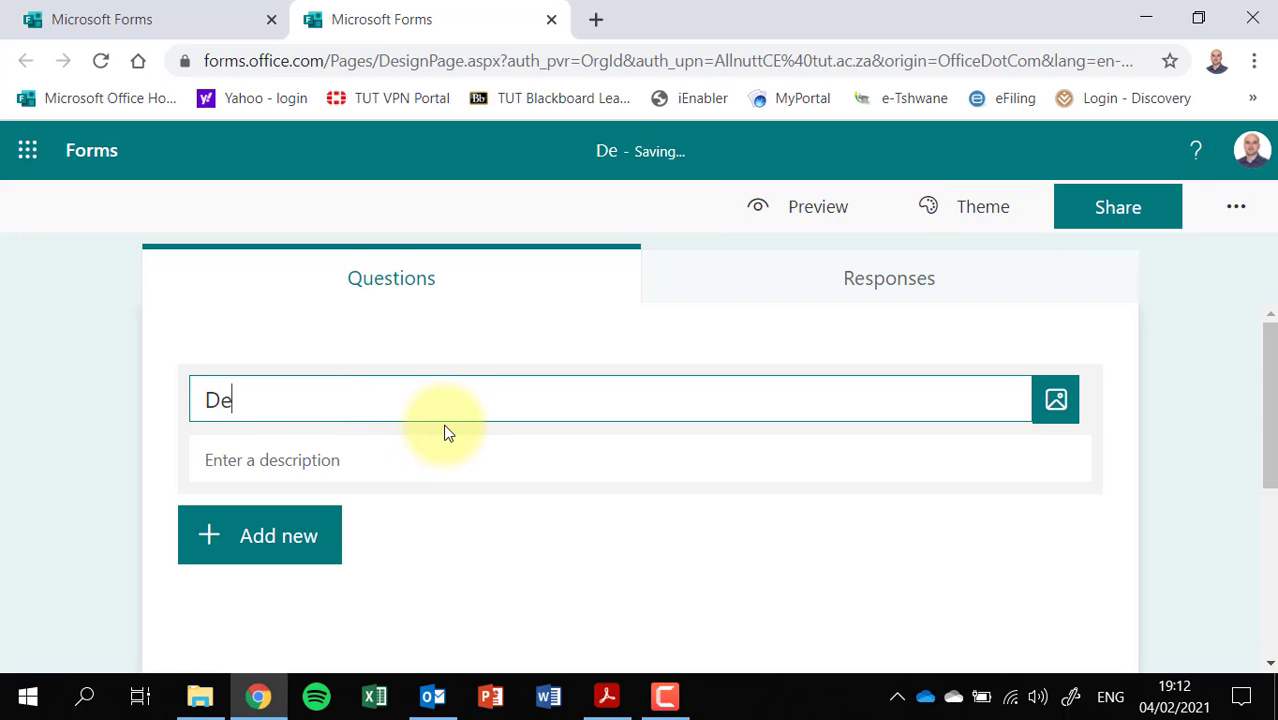
pyautogui.write('partmental ')
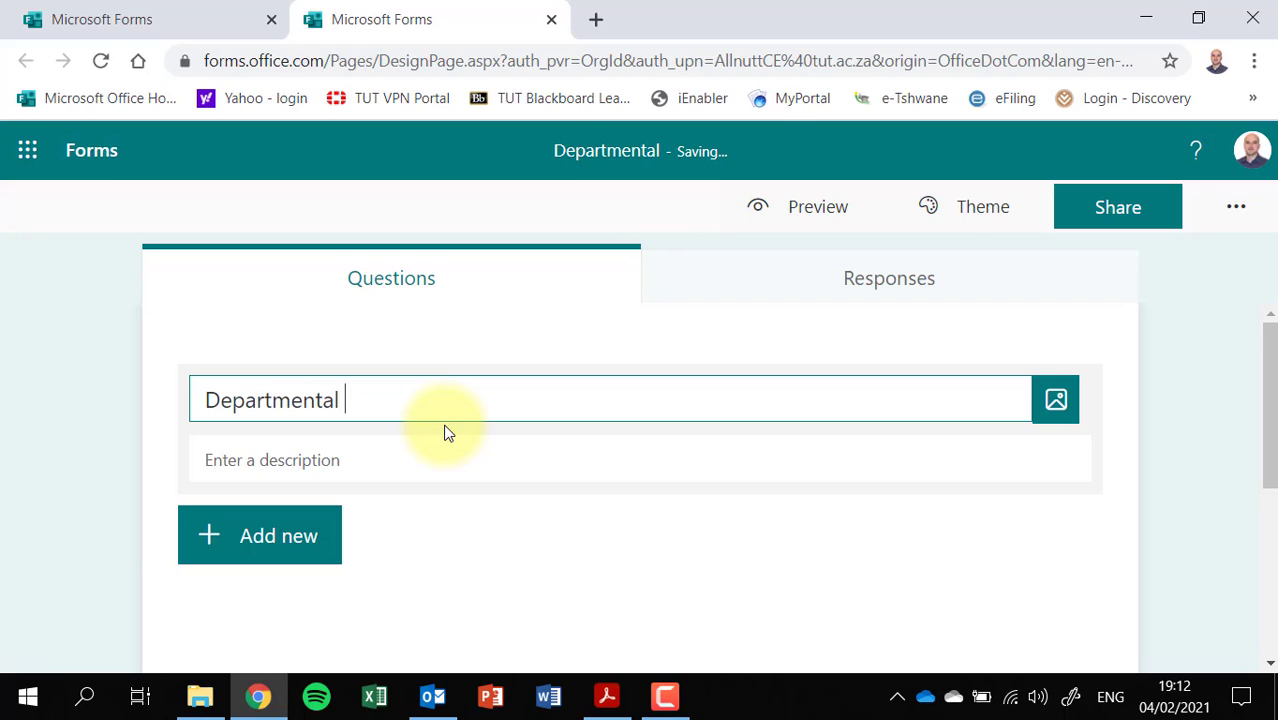
pyautogui.write('Accet Sur')
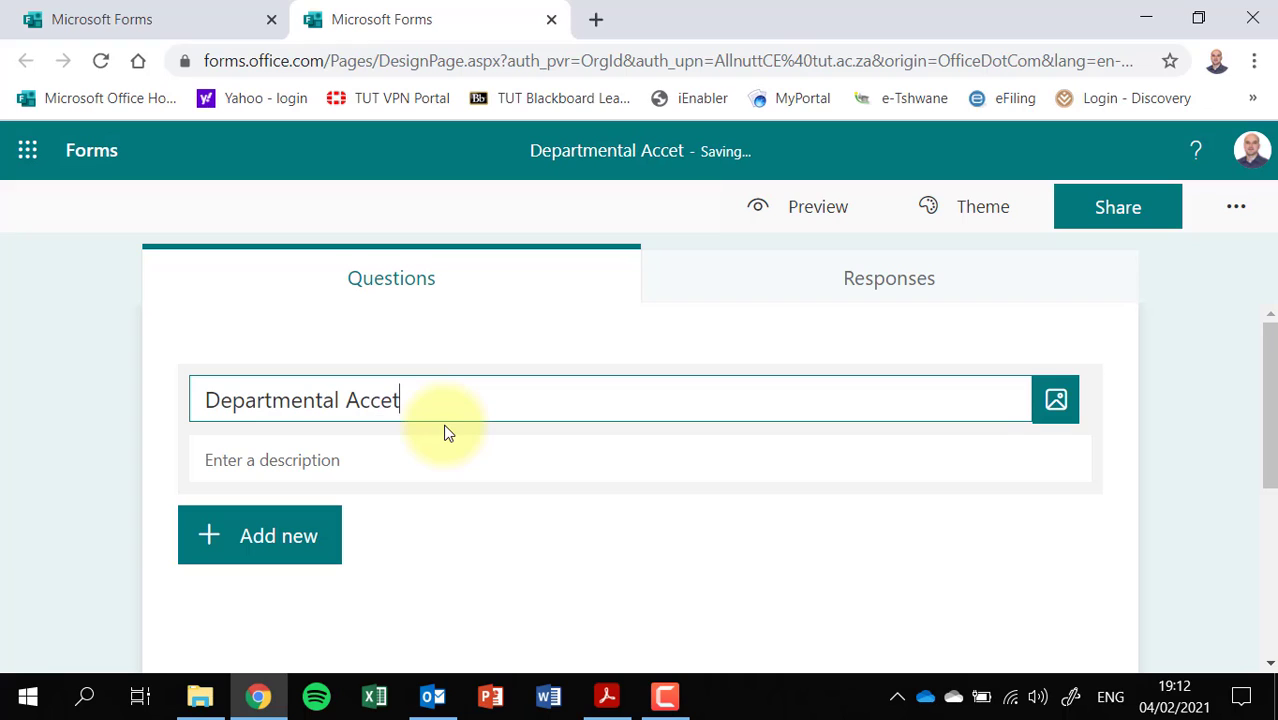
pyautogui.press('BackSpace')
pyautogui.press('BackSpace')
pyautogui.press('BackSpace')
pyautogui.press('BackSpace')
pyautogui.press('BackSpace')
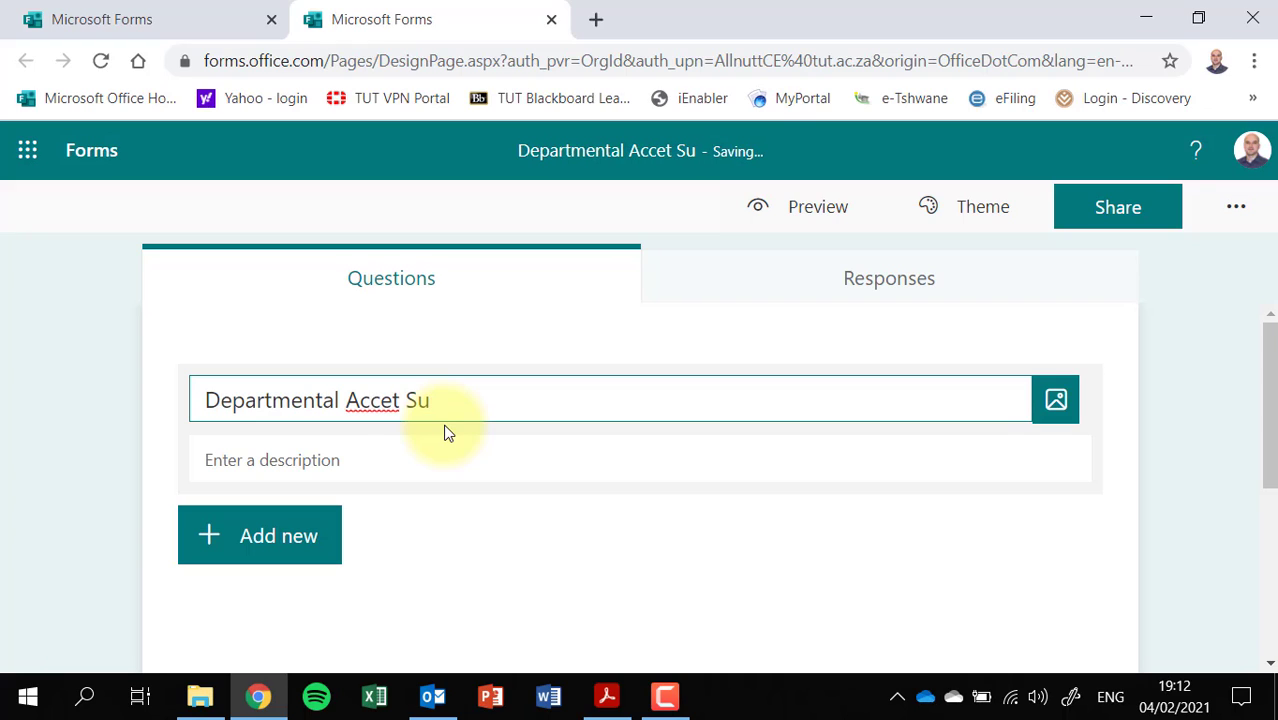
pyautogui.write('tt')
pyautogui.press('BackSpace')
pyautogui.press('BackSpace')
pyautogui.press('BackSpace')
pyautogui.press('BackSpace')
pyautogui.press('BackSpace')
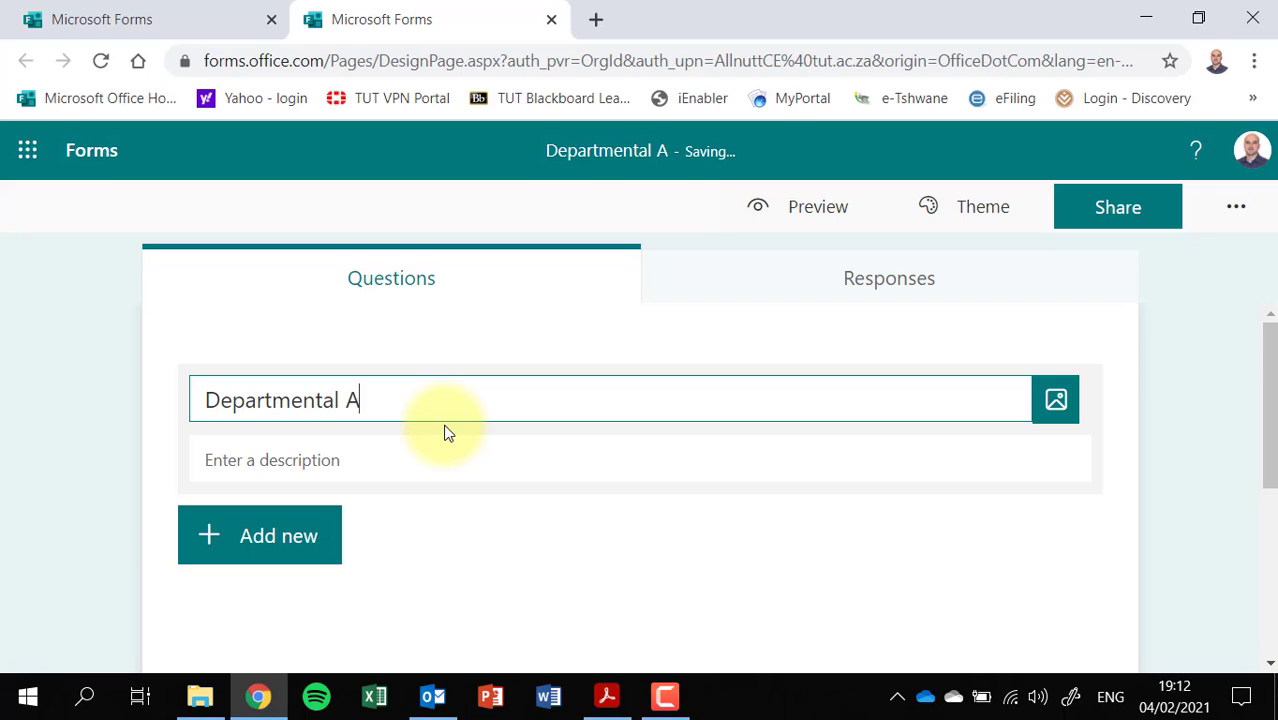
pyautogui.write('s')
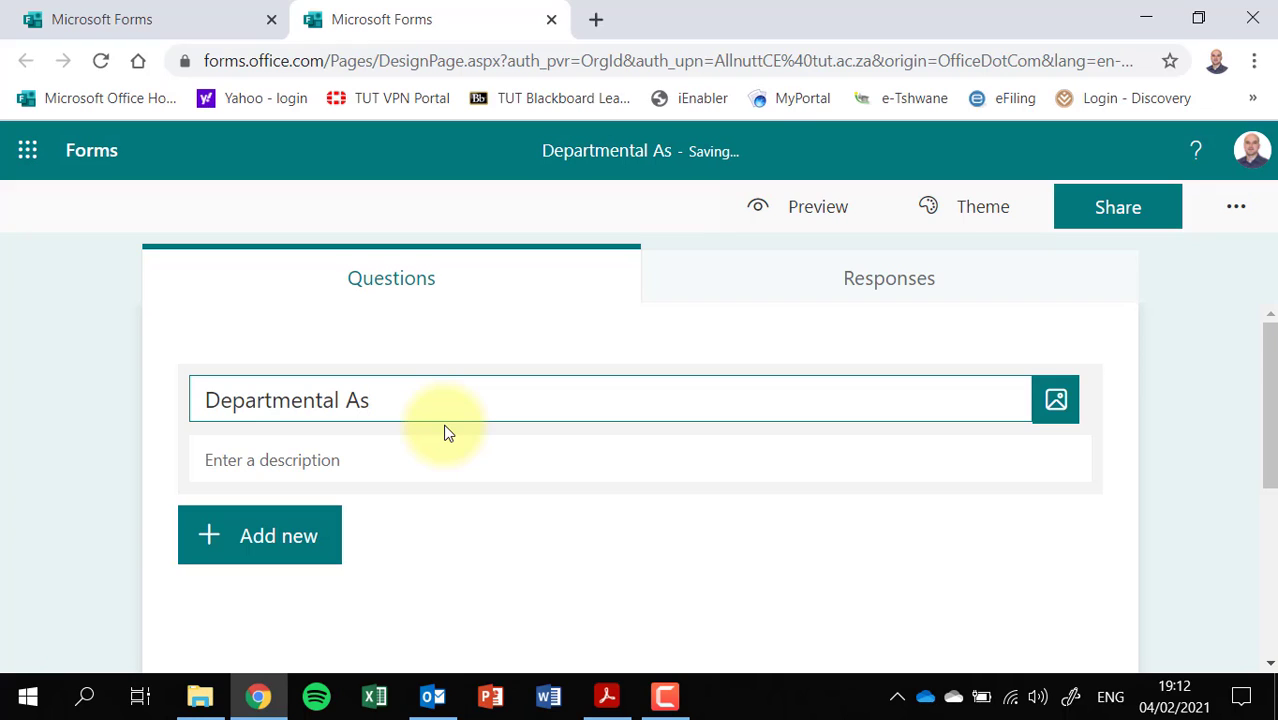
pyautogui.write('sett')
pyautogui.press('BackSpace')
pyautogui.write('e')
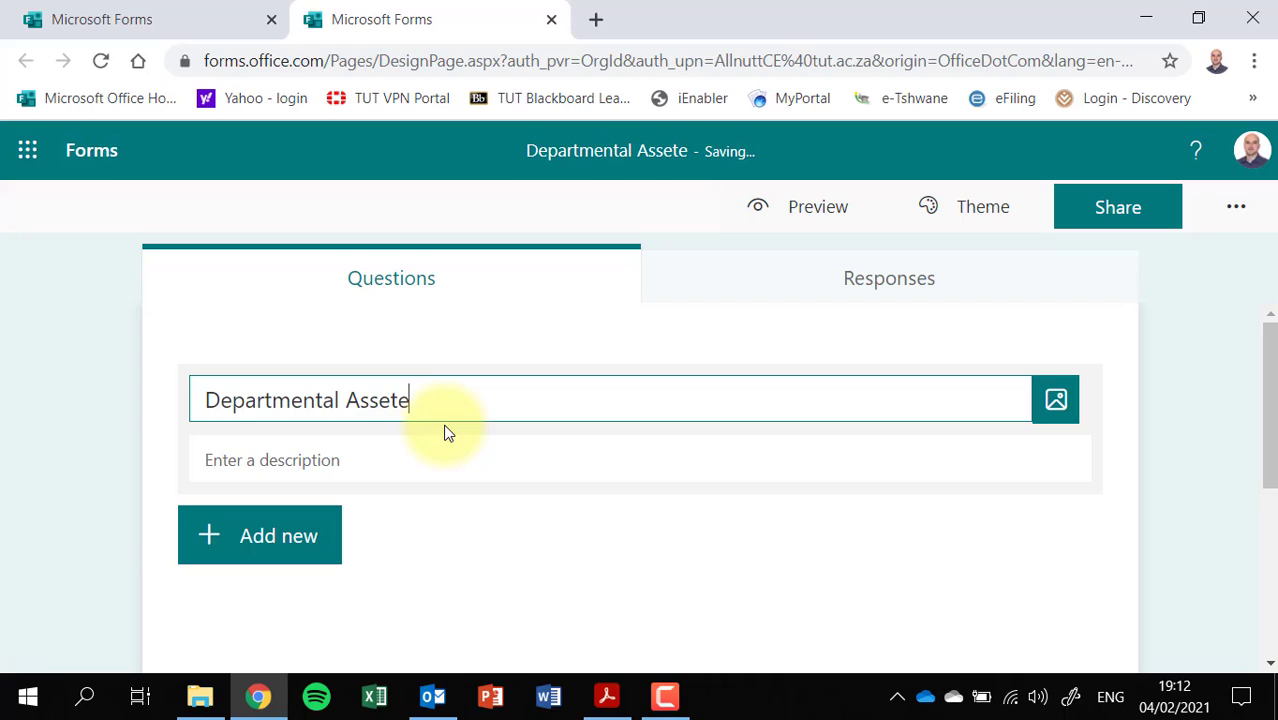
pyautogui.press('BackSpace')
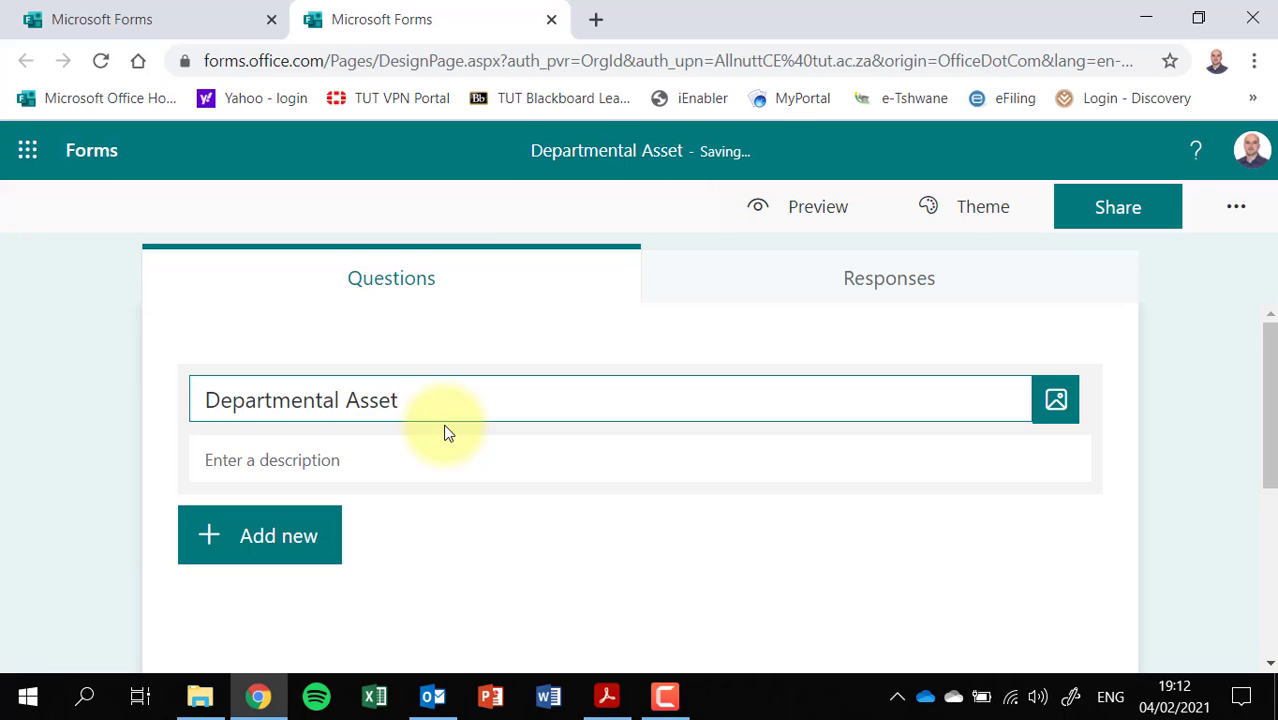
pyautogui.write('Survay')
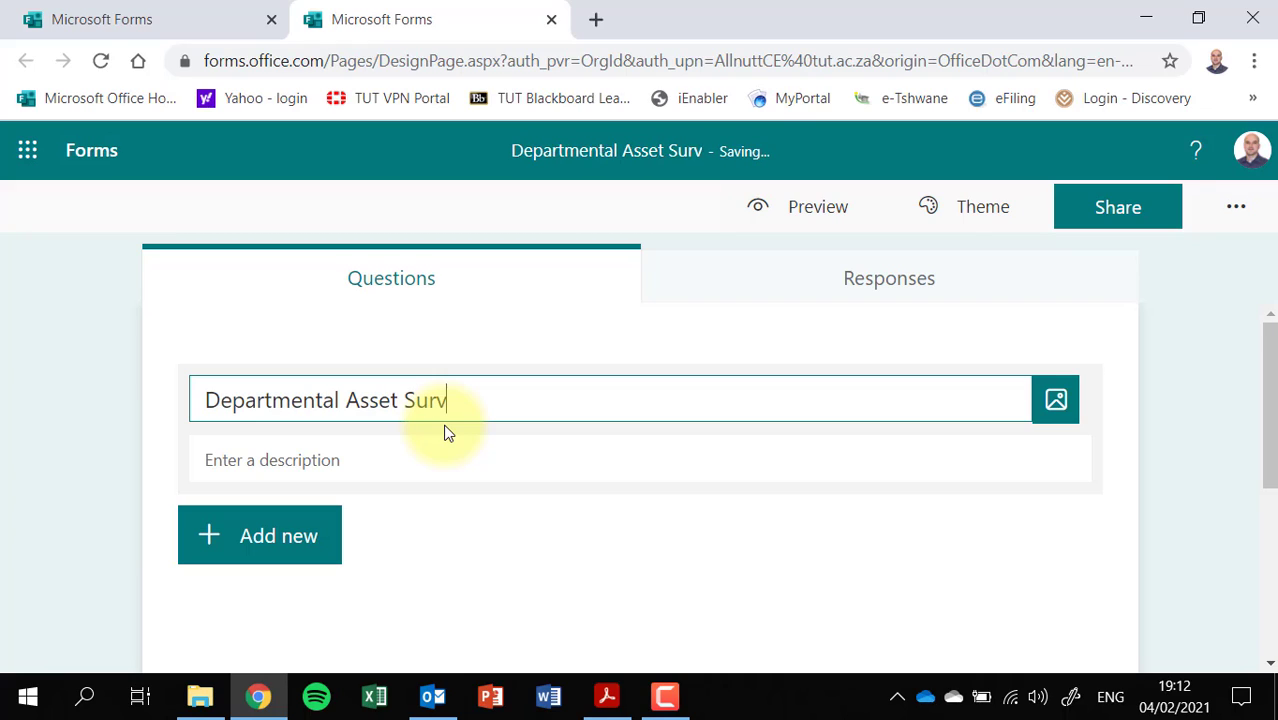
pyautogui.press('BackSpace')
pyautogui.press('BackSpace')
pyautogui.write('ey')
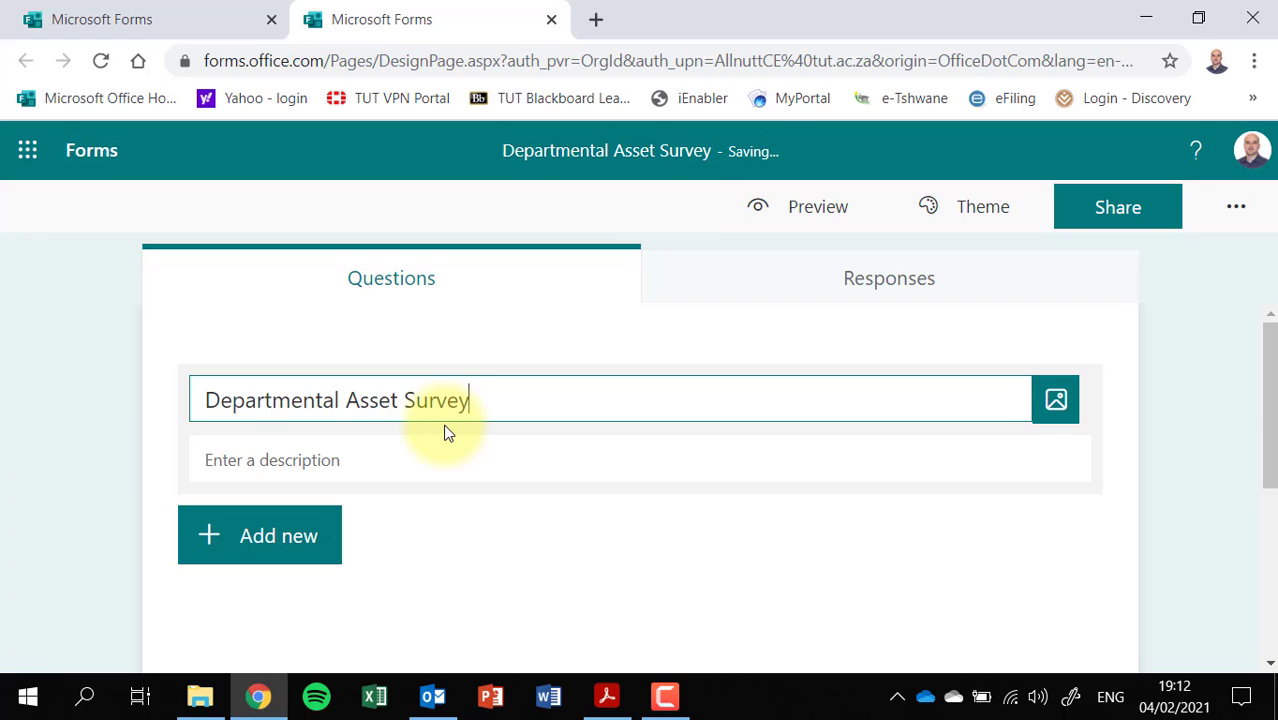
pyautogui.click(337, 464)
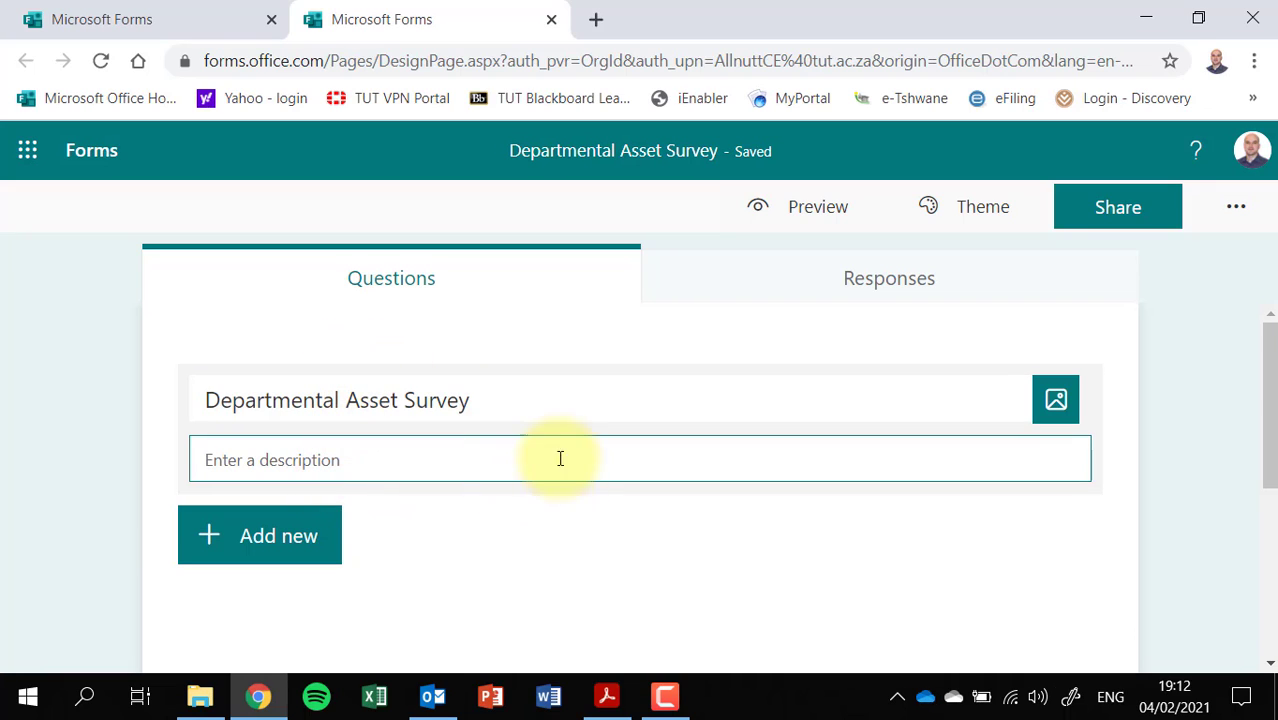
# Upload "TUT Logo No Background.png" from the Pictures folder as the image beside the quiz title.
pyautogui.click(1056, 400)
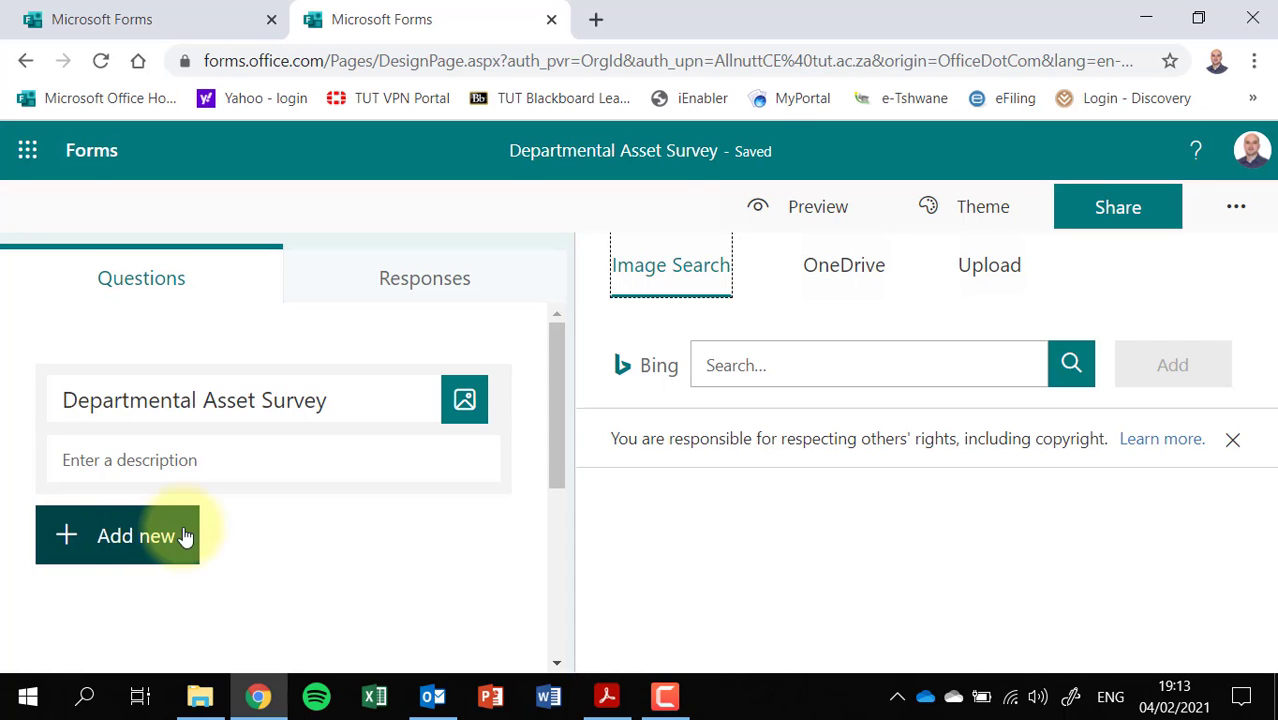
pyautogui.click(995, 266)
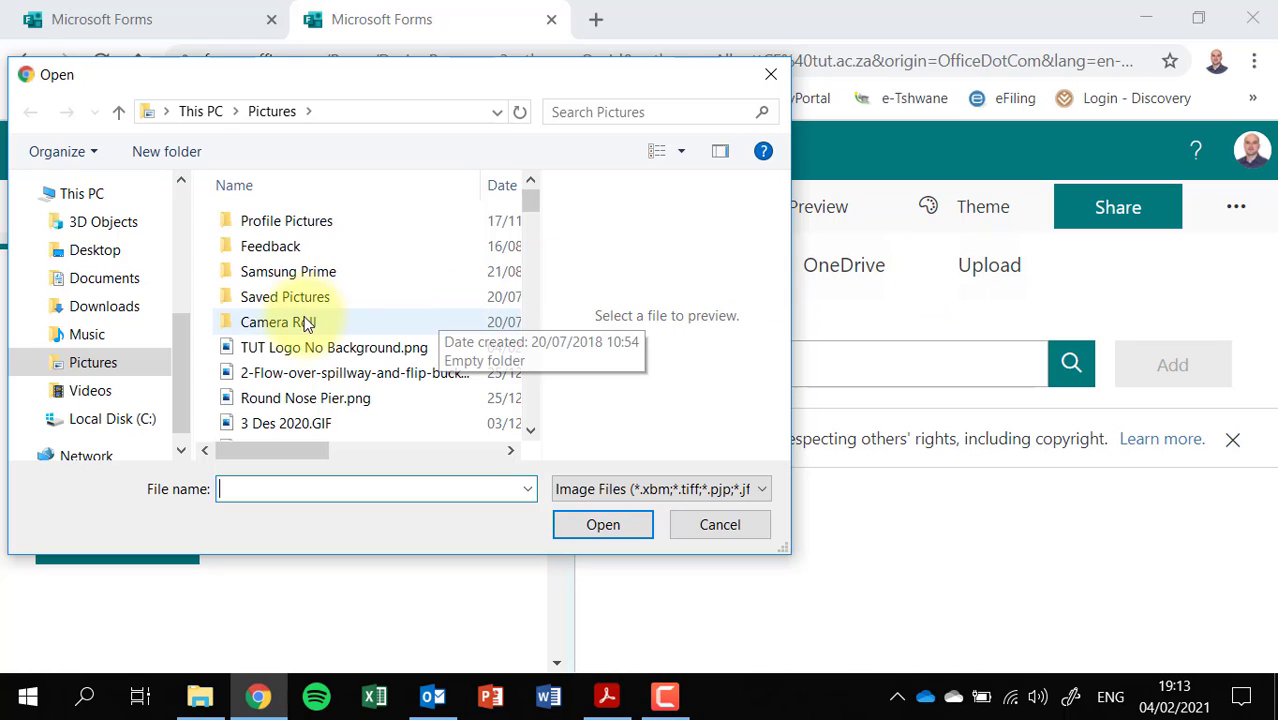
pyautogui.click(92, 362)
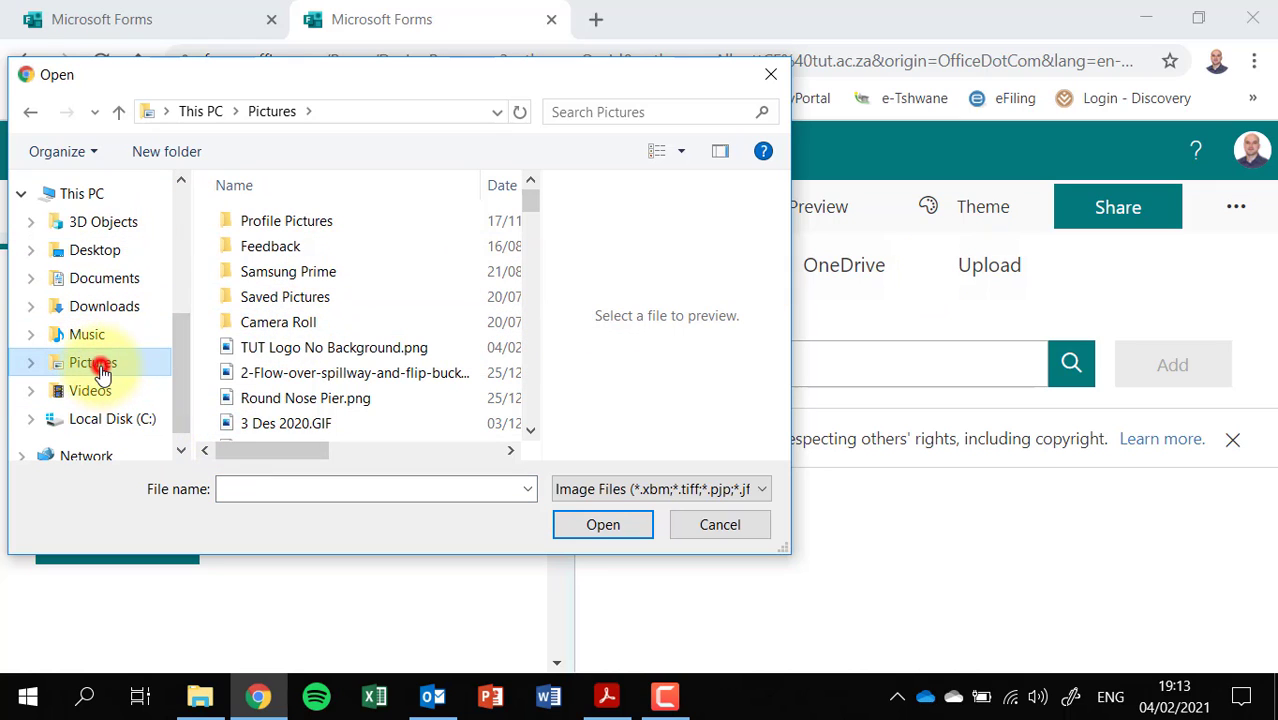
pyautogui.click(96, 364)
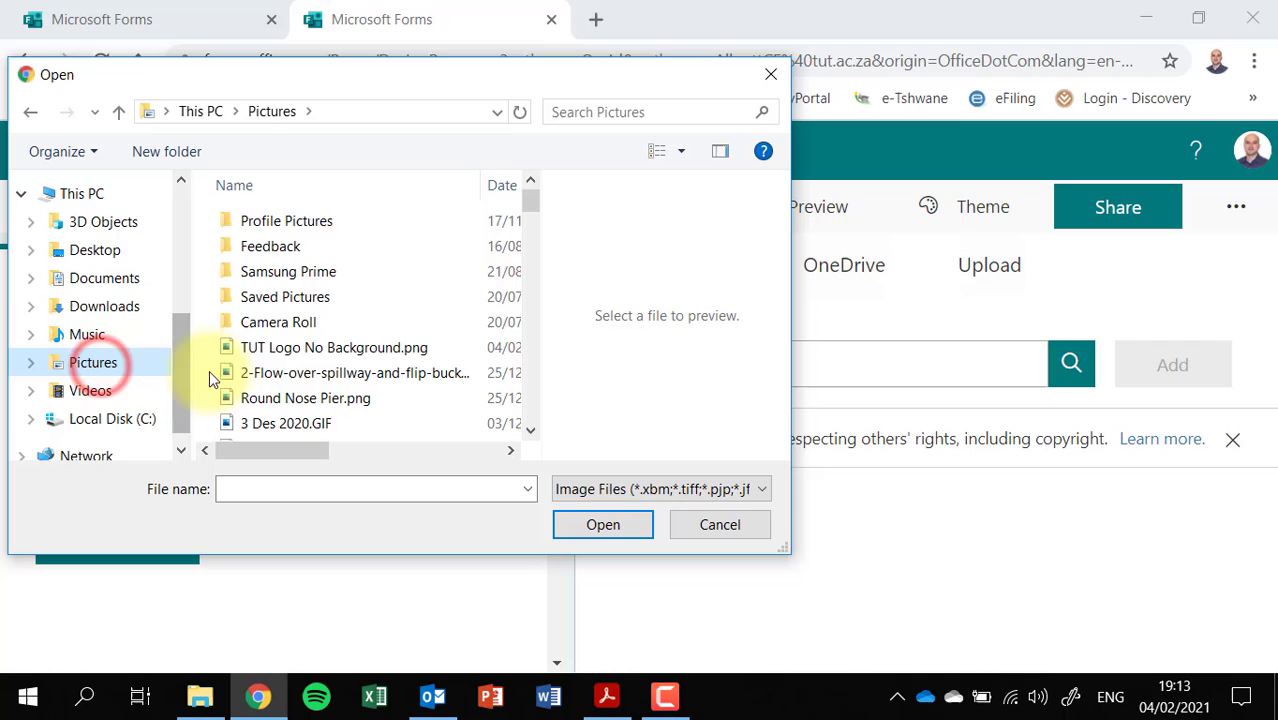
pyautogui.click(320, 349)
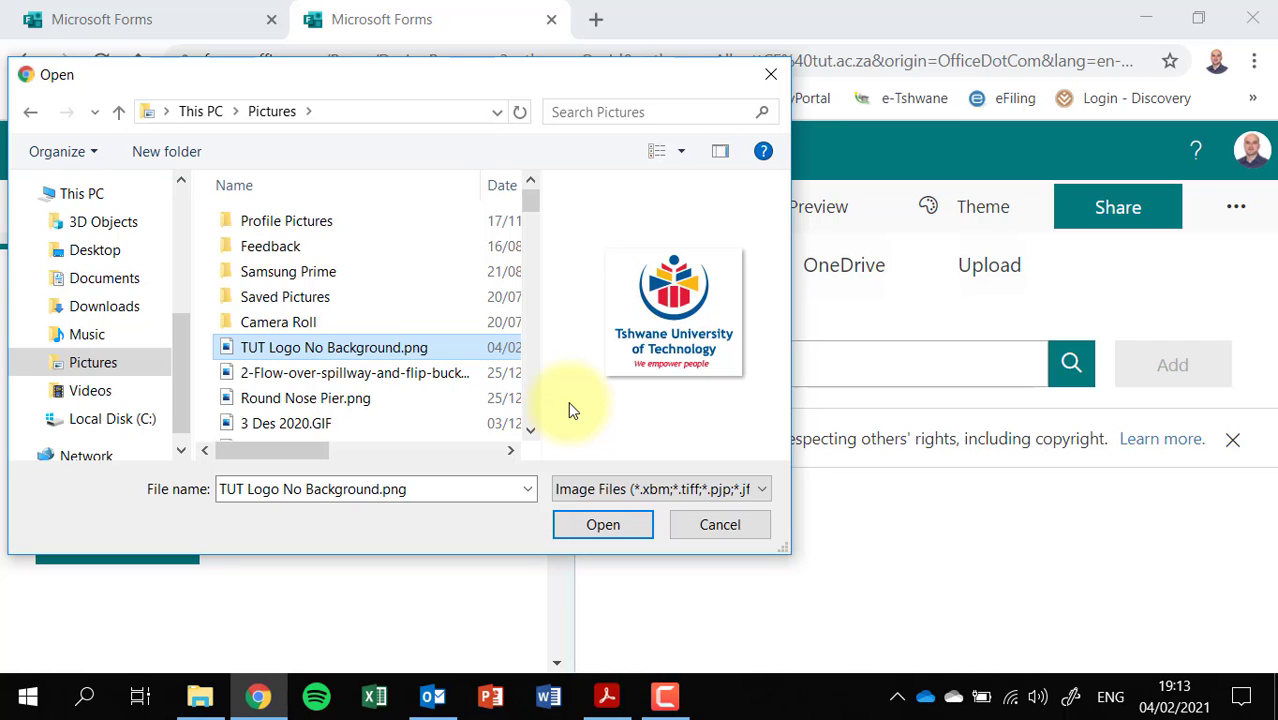
pyautogui.click(591, 527)
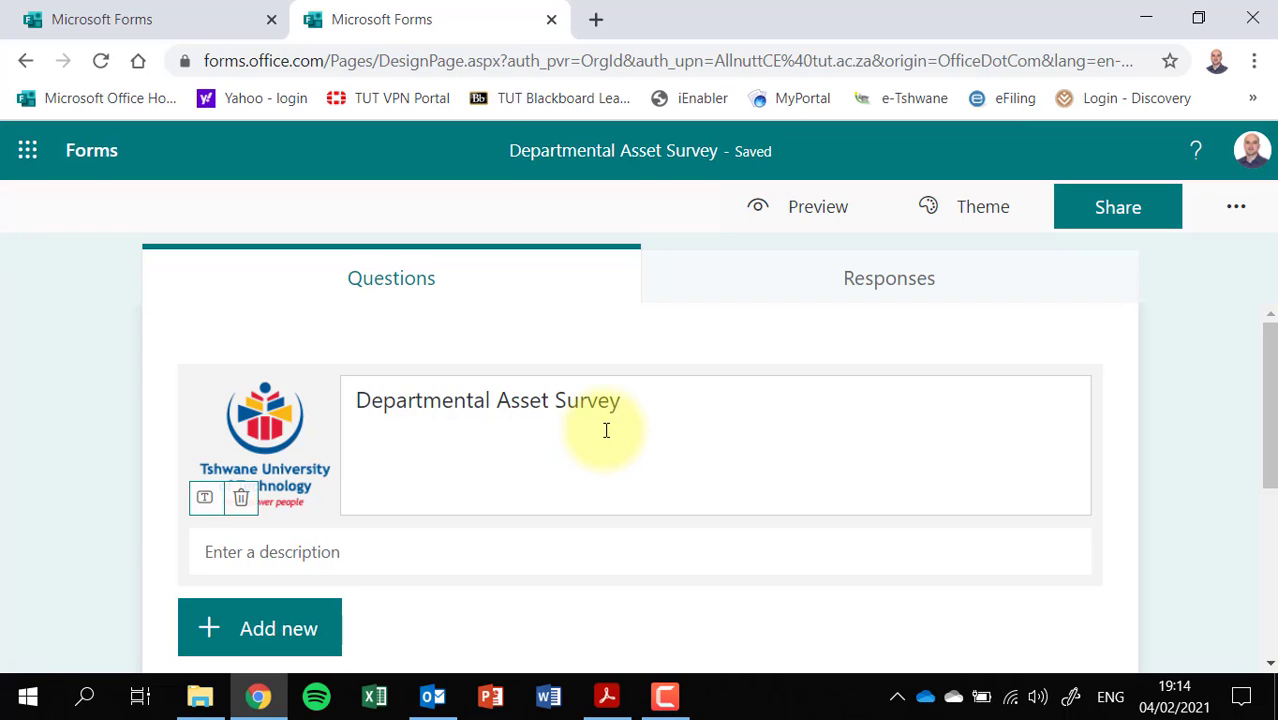
pyautogui.scroll(-2, 570, 414)
pyautogui.scroll(2, 520, 414)
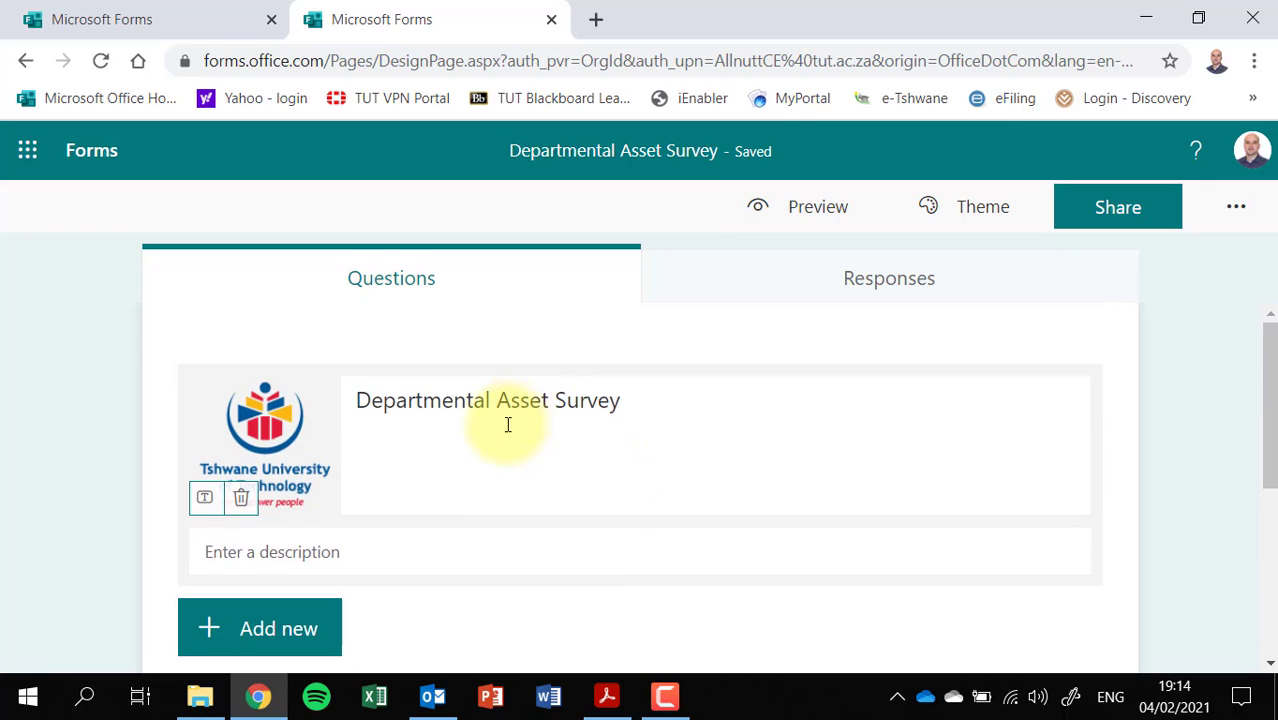
pyautogui.scroll(-2, 374, 471)
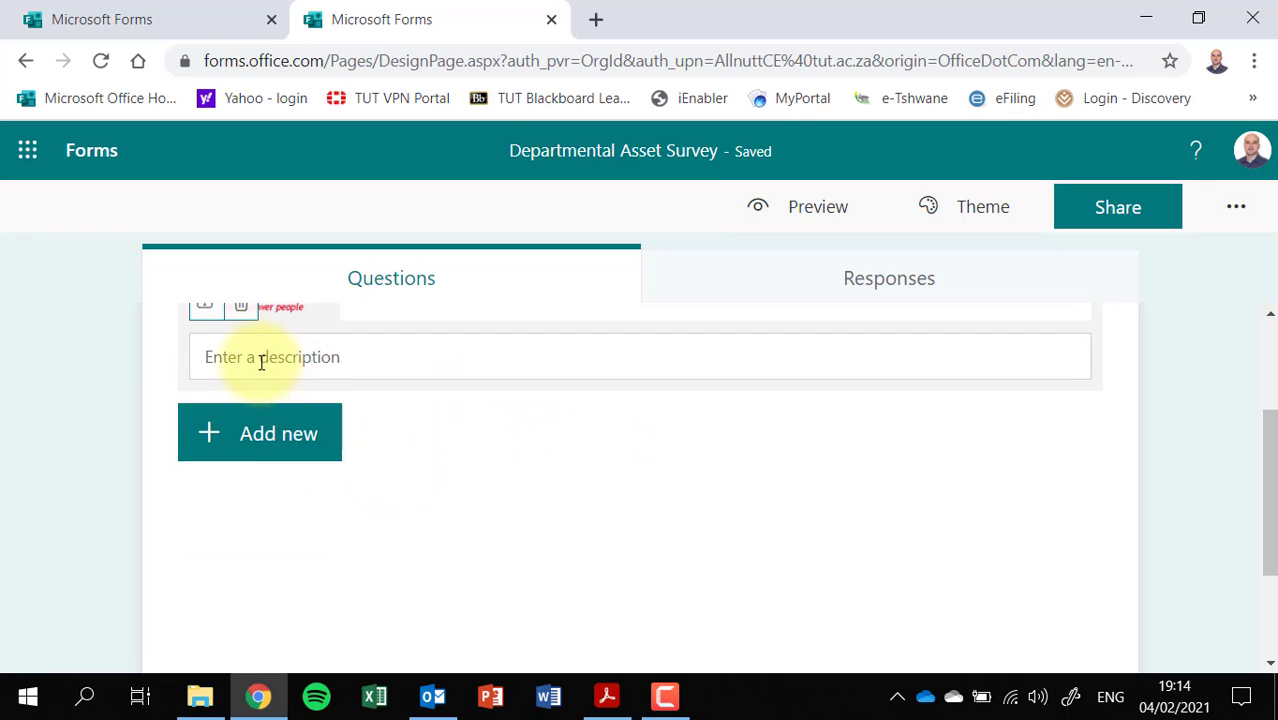
pyautogui.scroll(2, 442, 463)
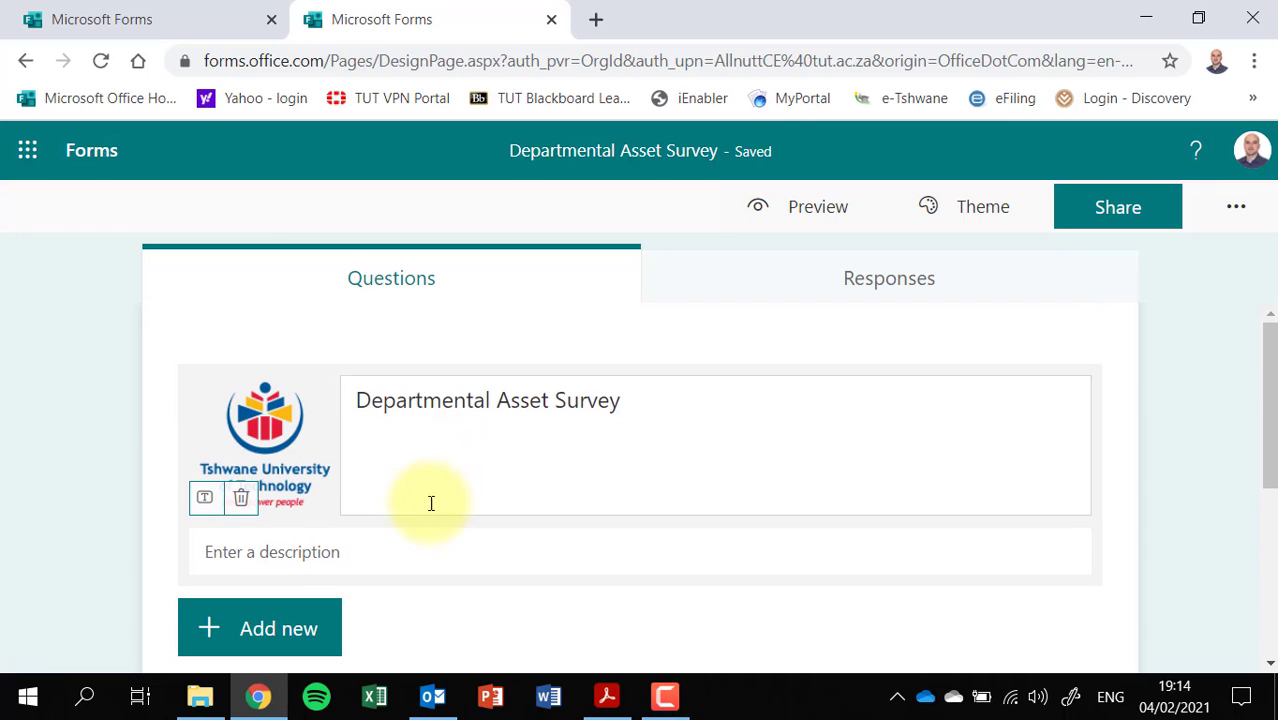
pyautogui.scroll(-2, 408, 548)
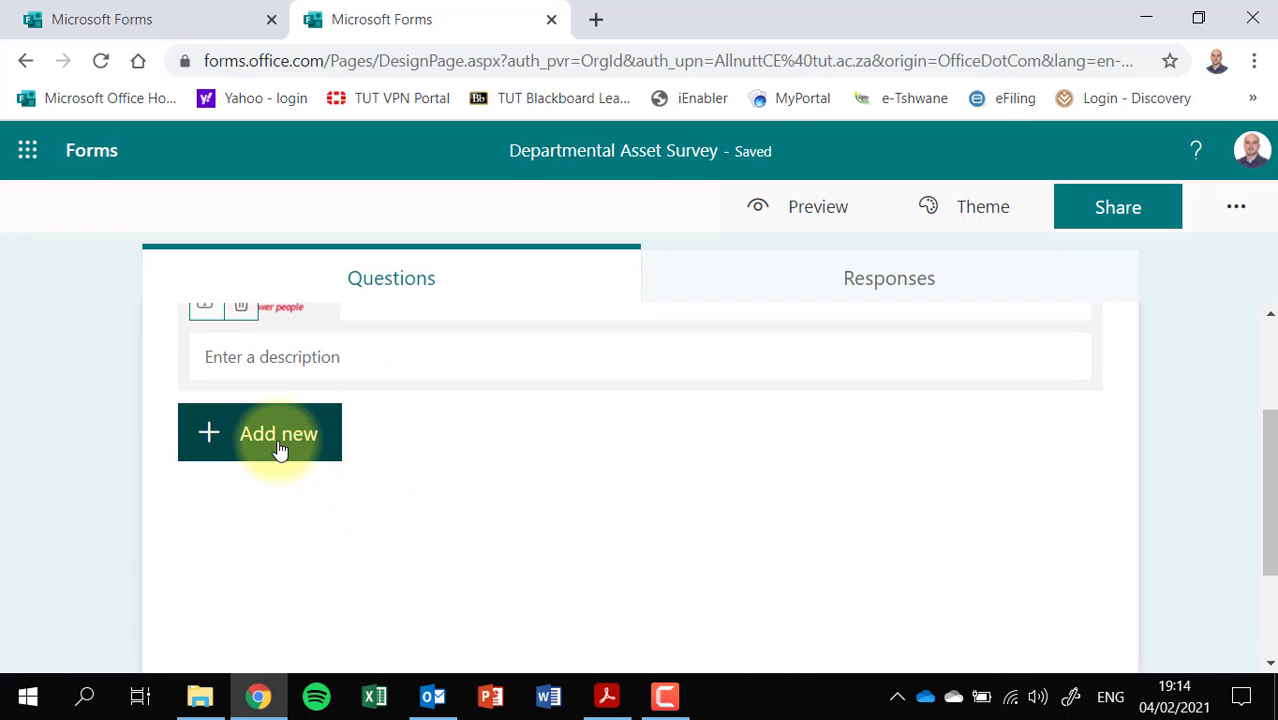
pyautogui.scroll(-2, 762, 450)
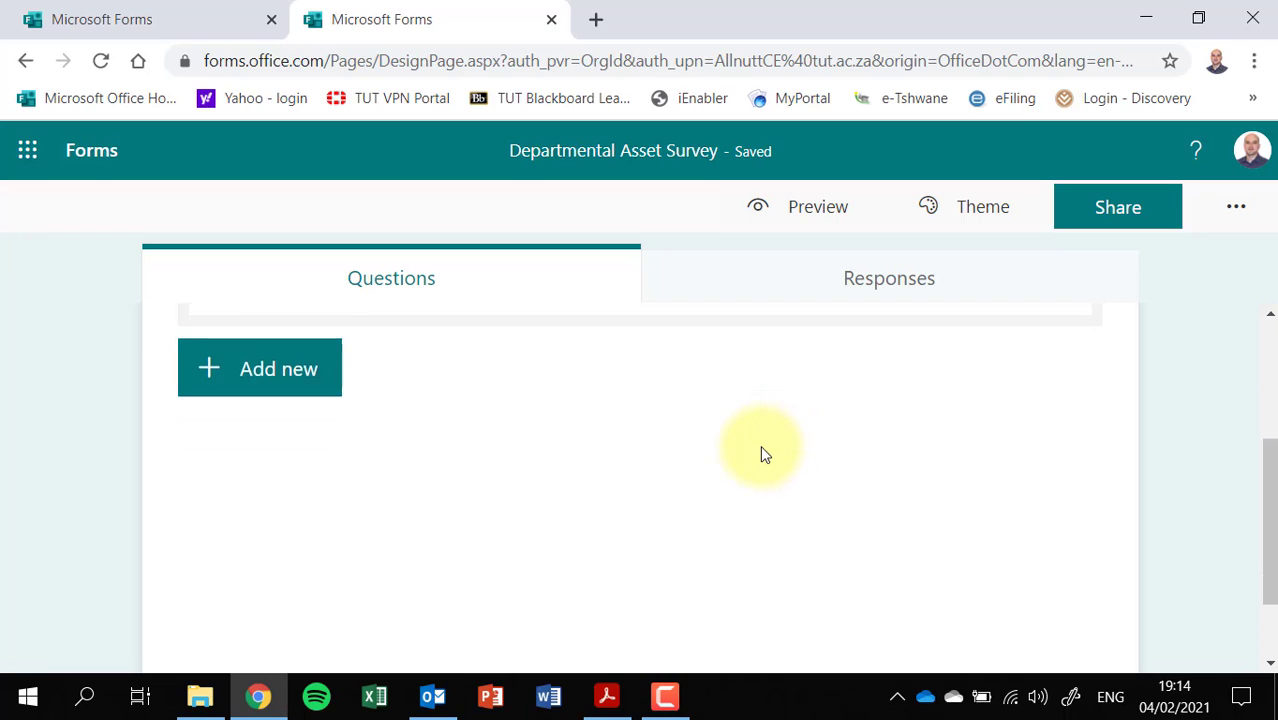
pyautogui.scroll(4, 707, 498)
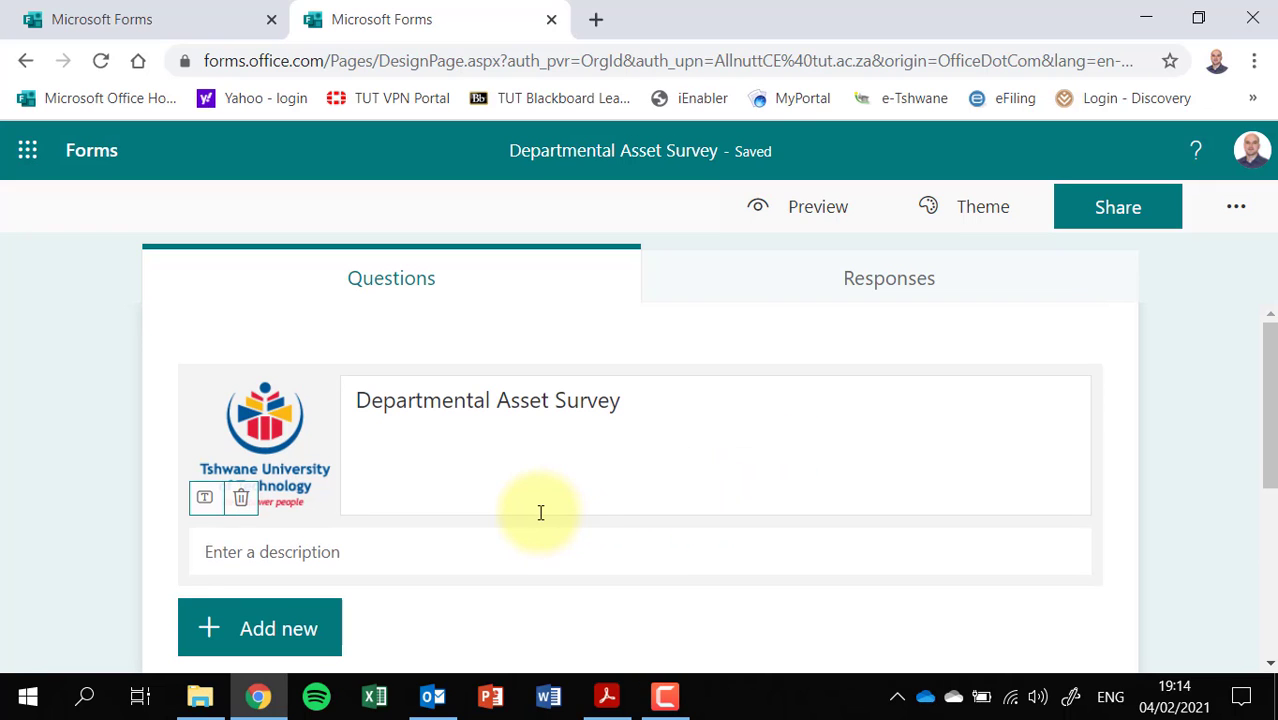
# Add a text question to the quiz with the title "Please provide your staff number.".
pyautogui.scroll(-2, 474, 508)
pyautogui.click(262, 470)
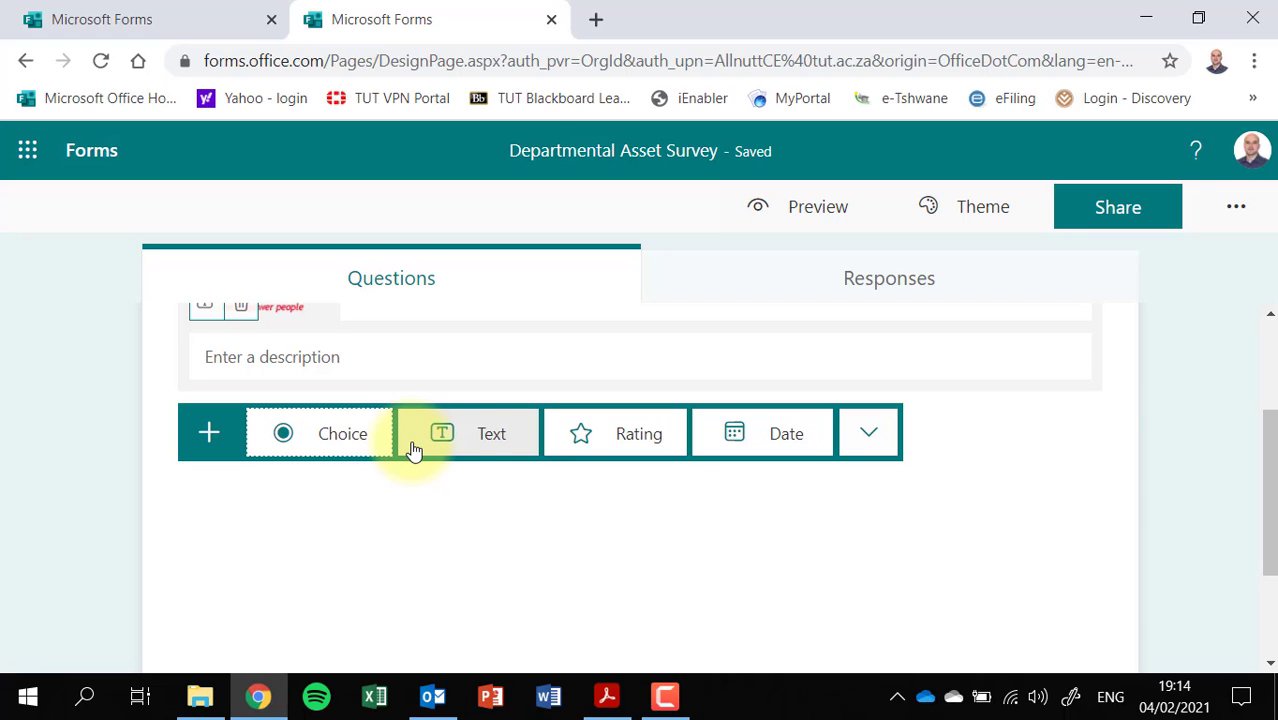
pyautogui.click(451, 447)
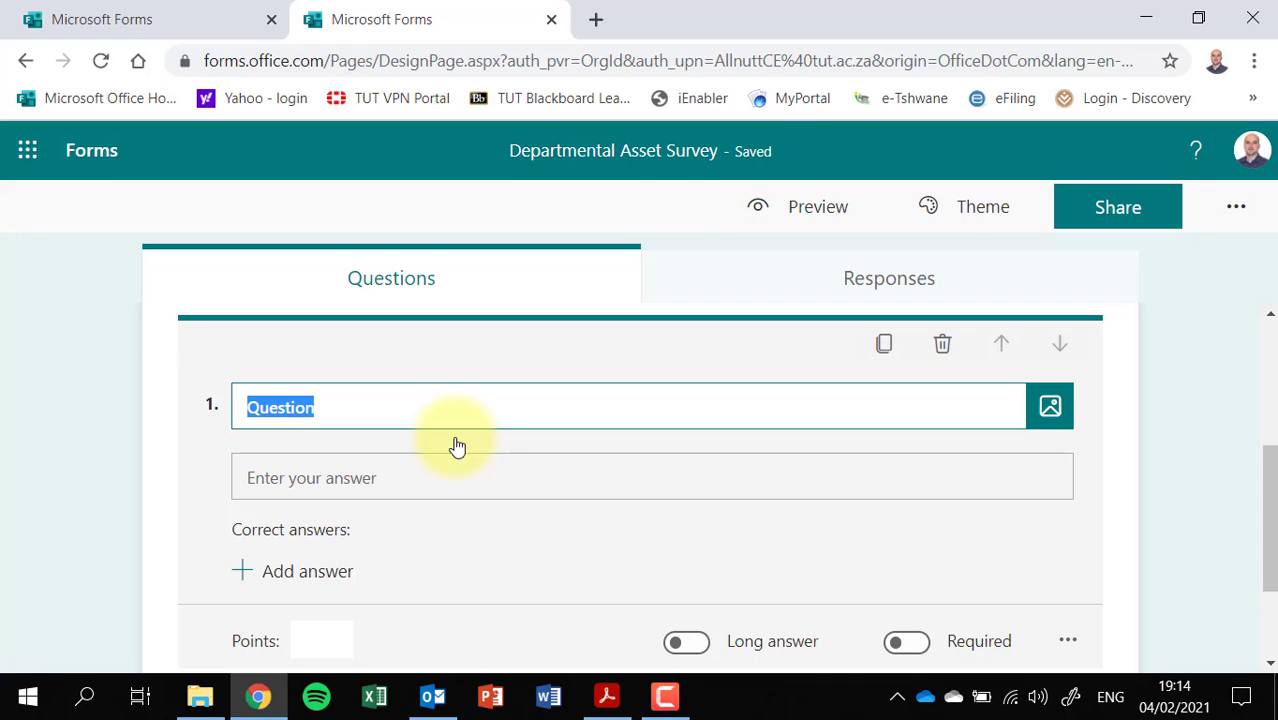
pyautogui.press('BackSpace')
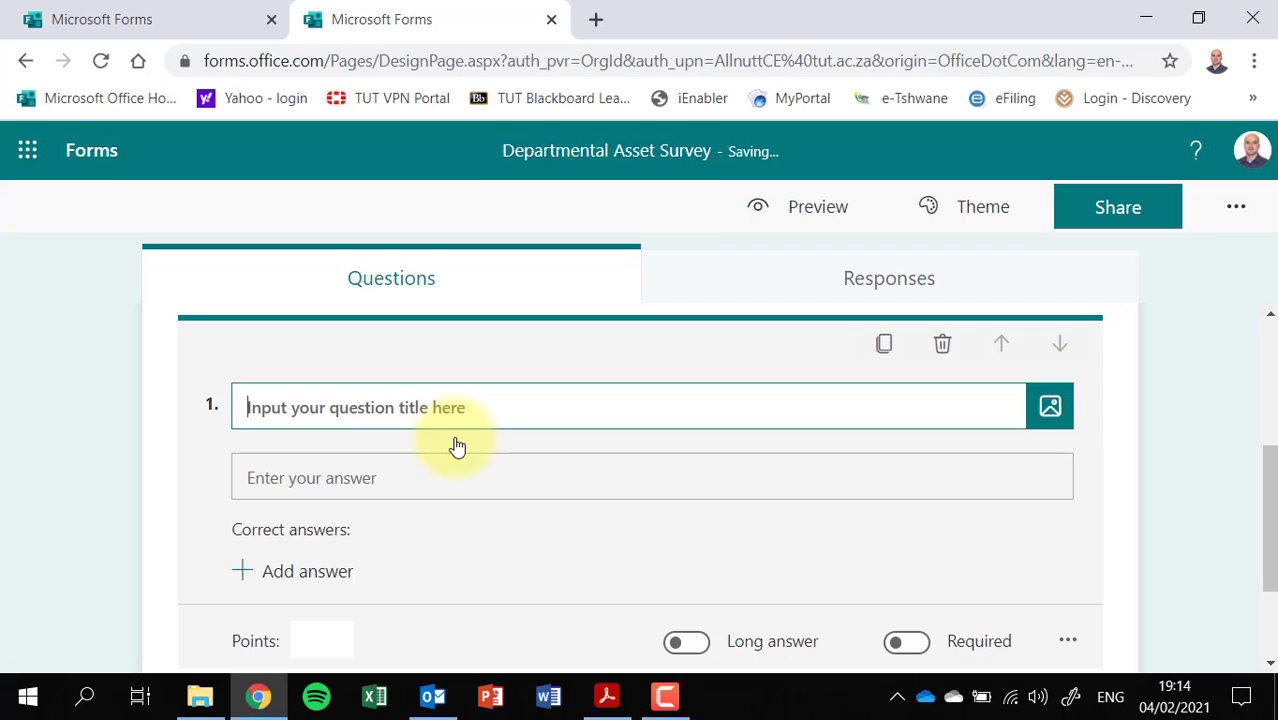
pyautogui.write('St')
pyautogui.press('BackSpace')
pyautogui.press('BackSpace')
pyautogui.write('P')
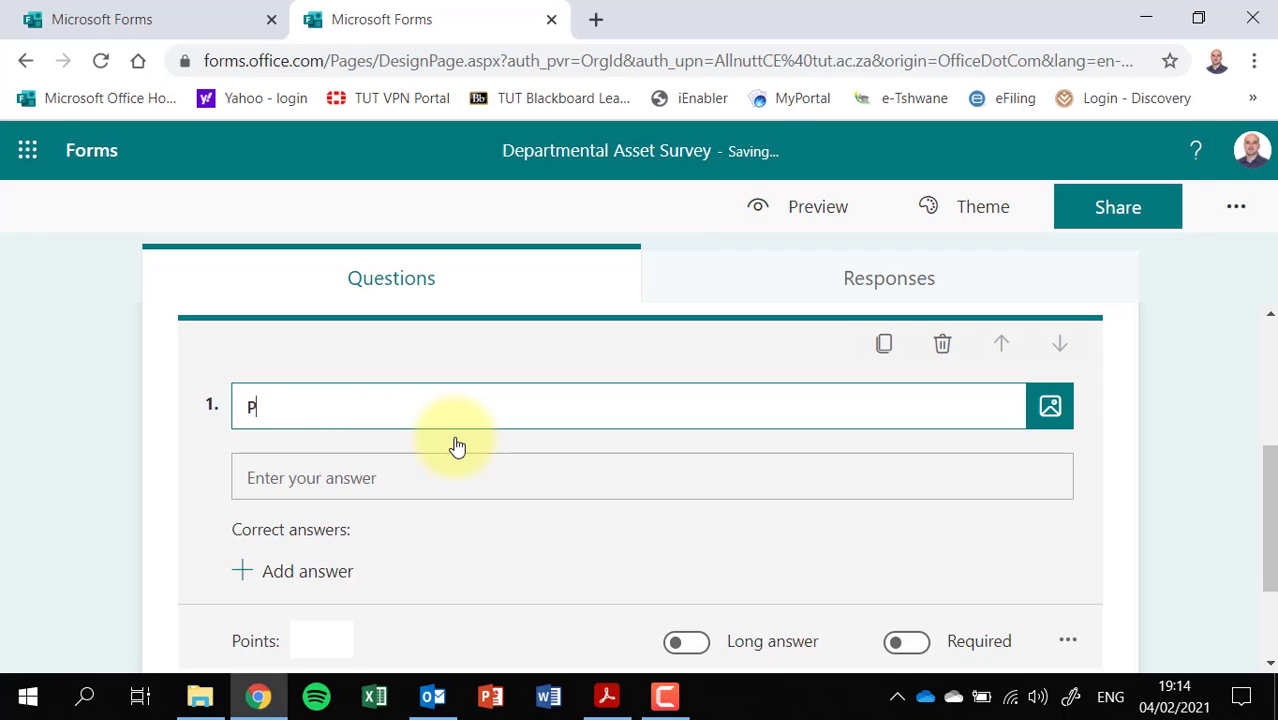
pyautogui.write('lease provide staff')
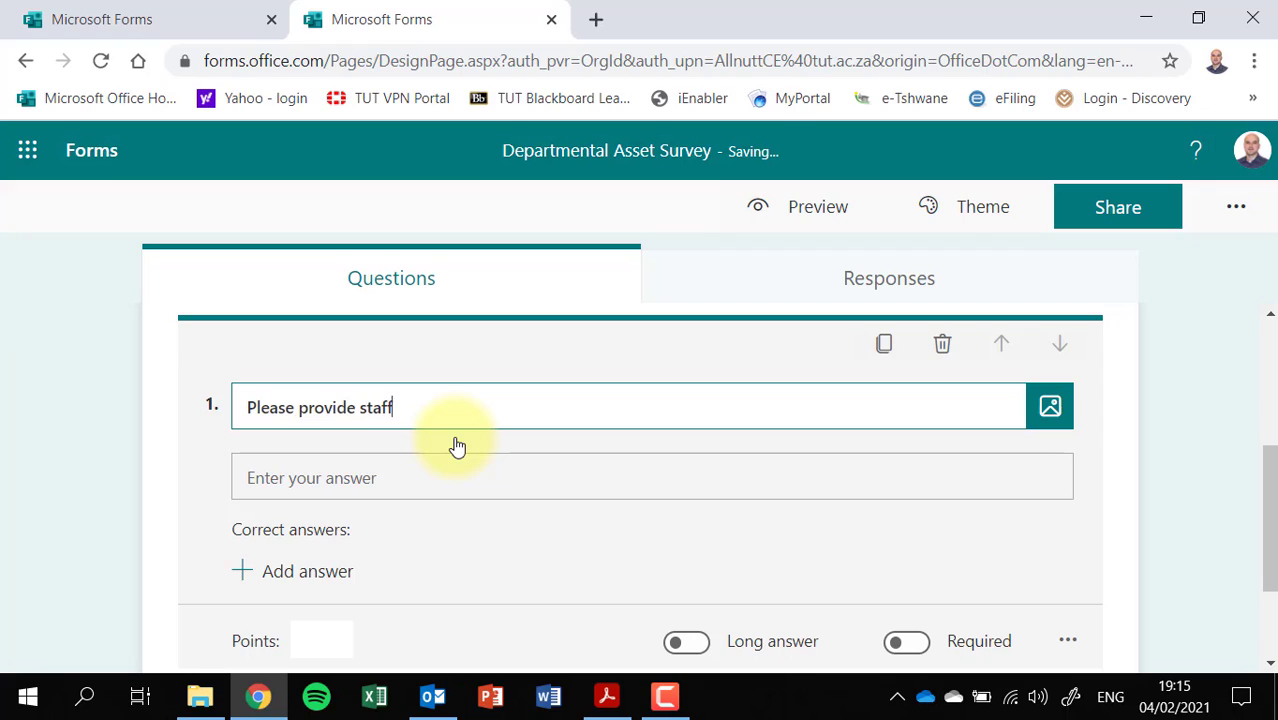
pyautogui.write(' number')
pyautogui.click(354, 408)
pyautogui.write('your')
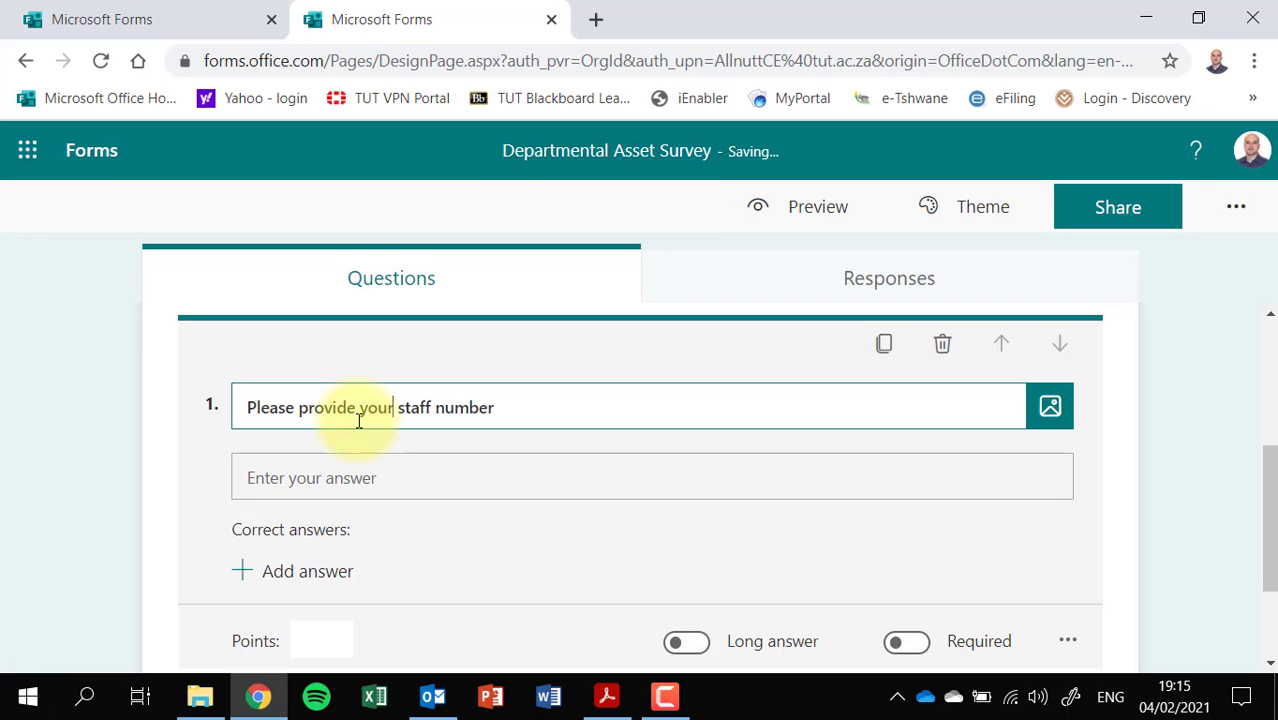
pyautogui.click(493, 407)
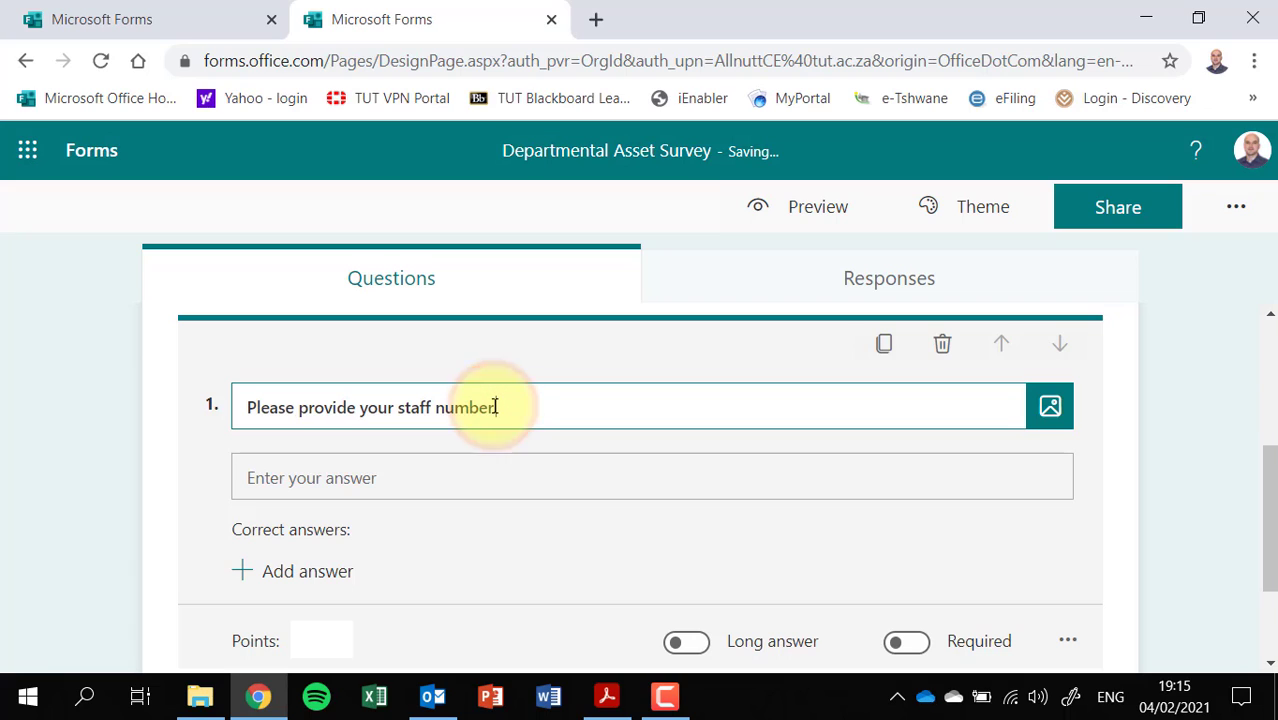
pyautogui.write('.')
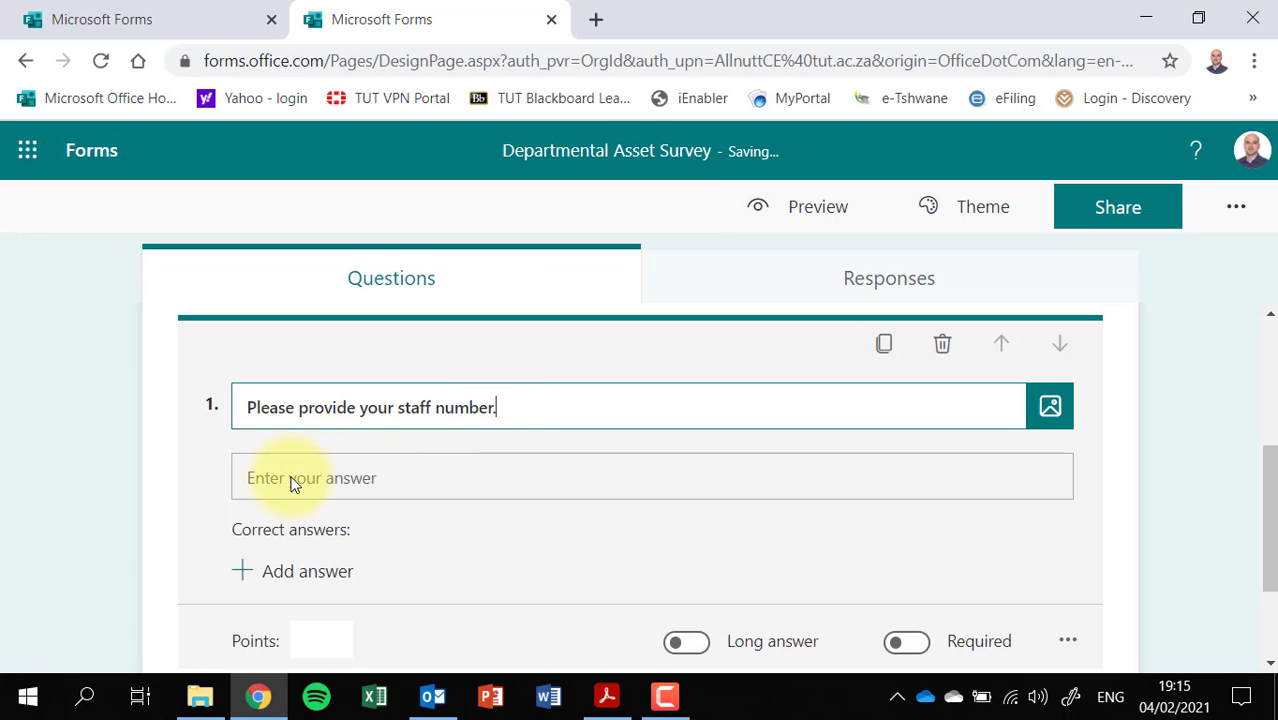
pyautogui.click(263, 481)
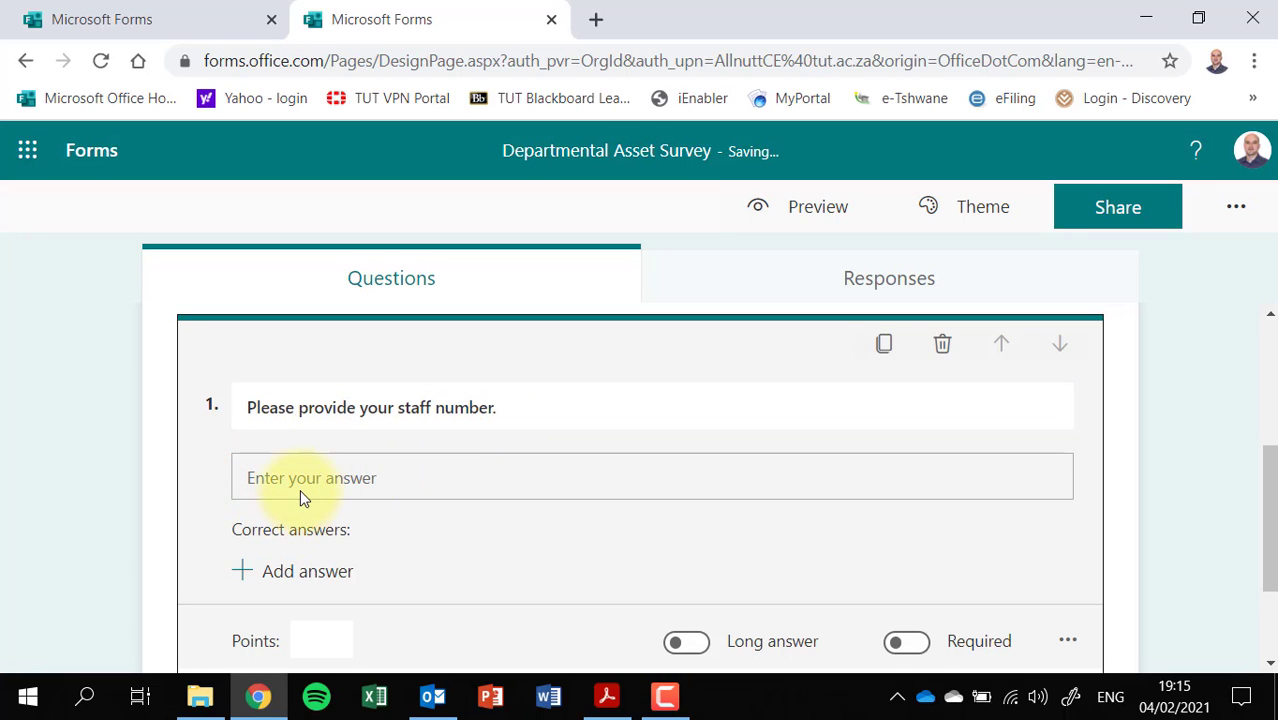
pyautogui.scroll(-2, 300, 489)
pyautogui.scroll(2, 300, 485)
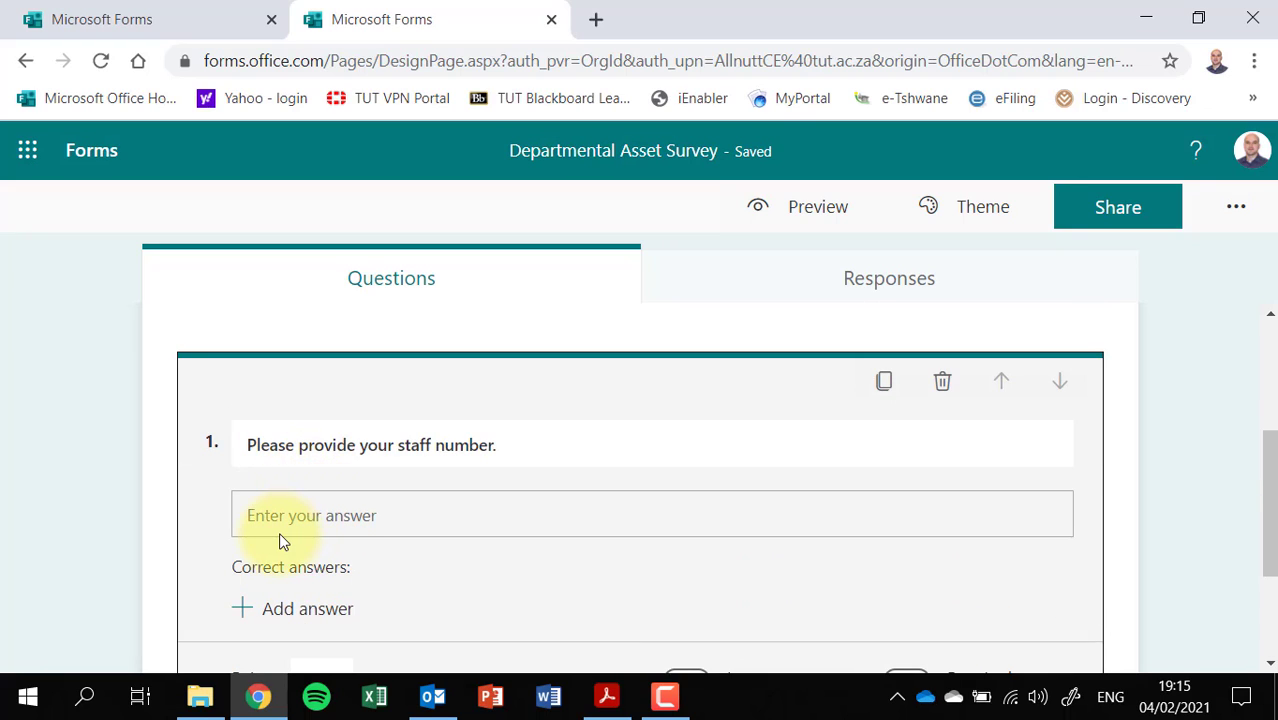
# Replace the full stop at the end of the question title with the example "(e.g., 123456)".
pyautogui.click(490, 444)
pyautogui.click(505, 445)
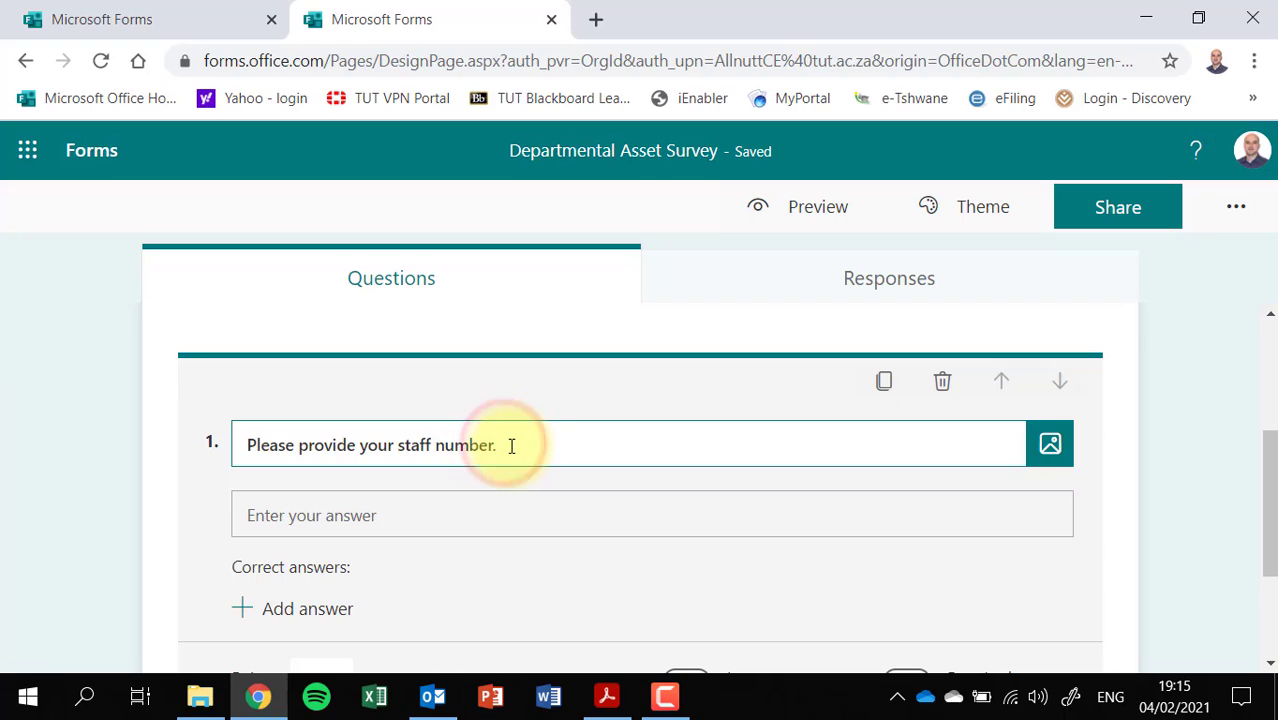
pyautogui.press('BackSpace')
pyautogui.write('(')
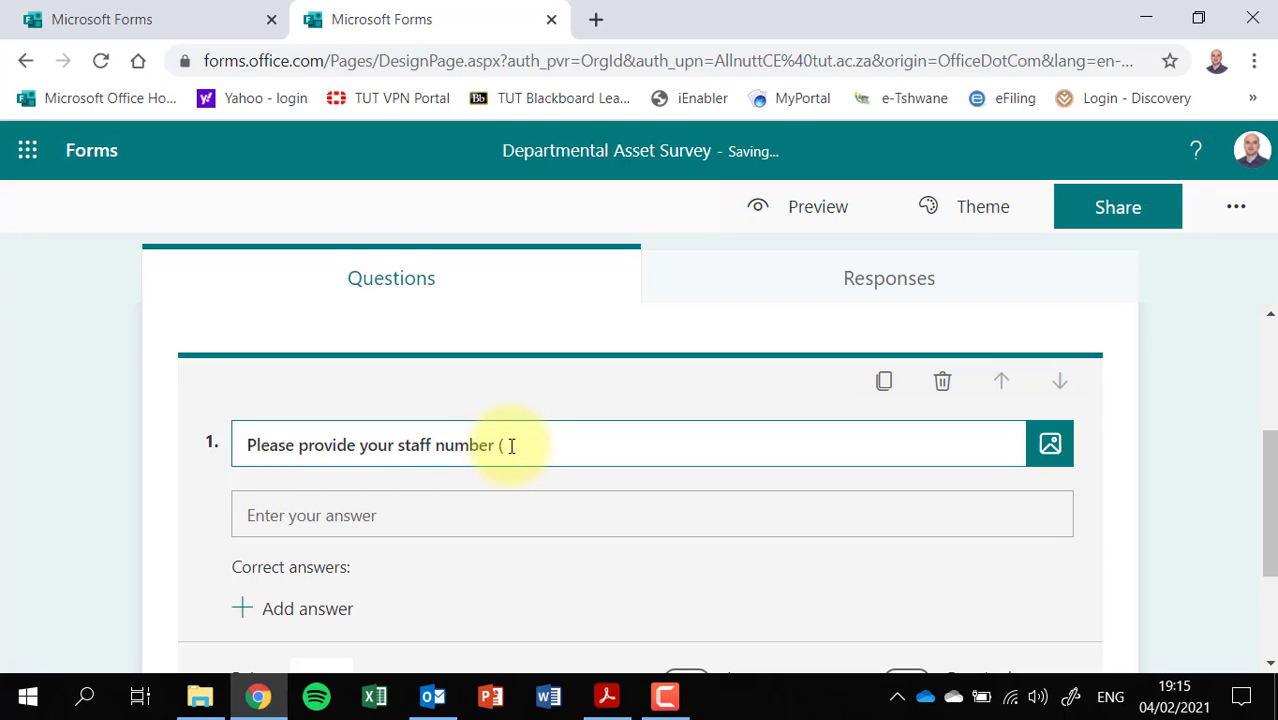
pyautogui.write('e.g., 12345)')
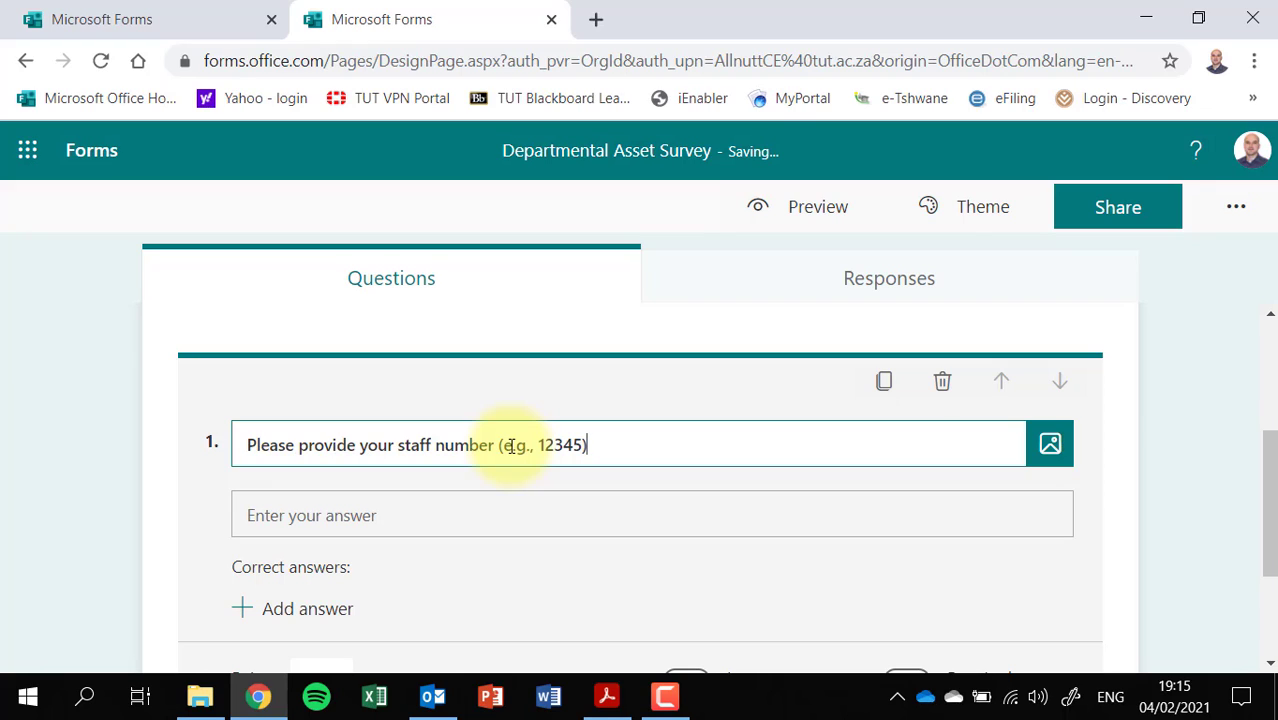
pyautogui.click(578, 444)
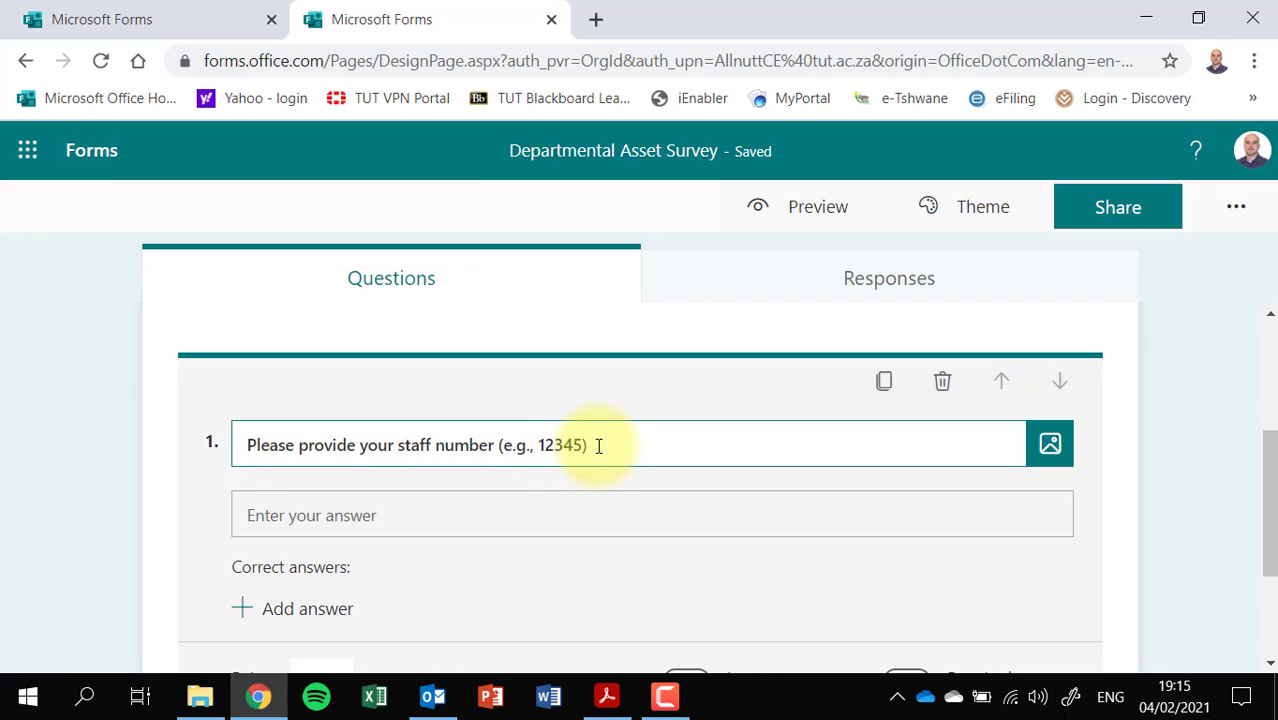
pyautogui.write('6')
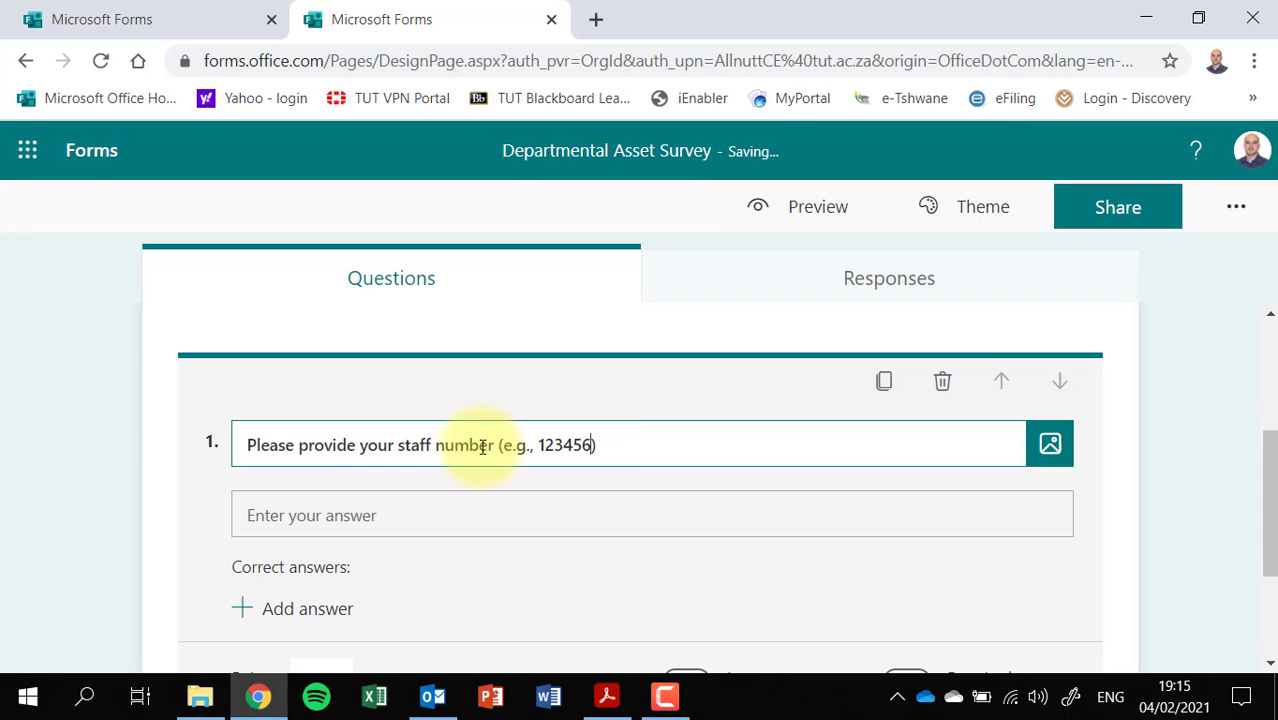
pyautogui.click(252, 518)
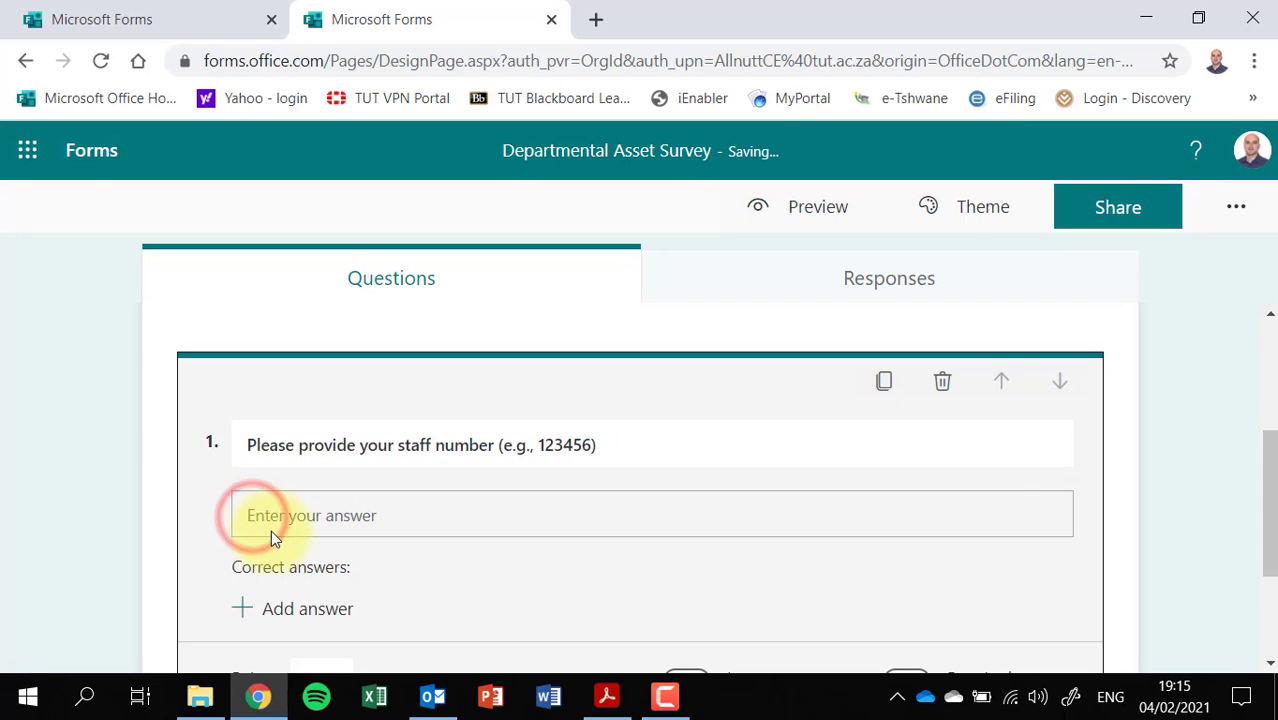
pyautogui.scroll(-2, 280, 510)
pyautogui.scroll(2, 295, 505)
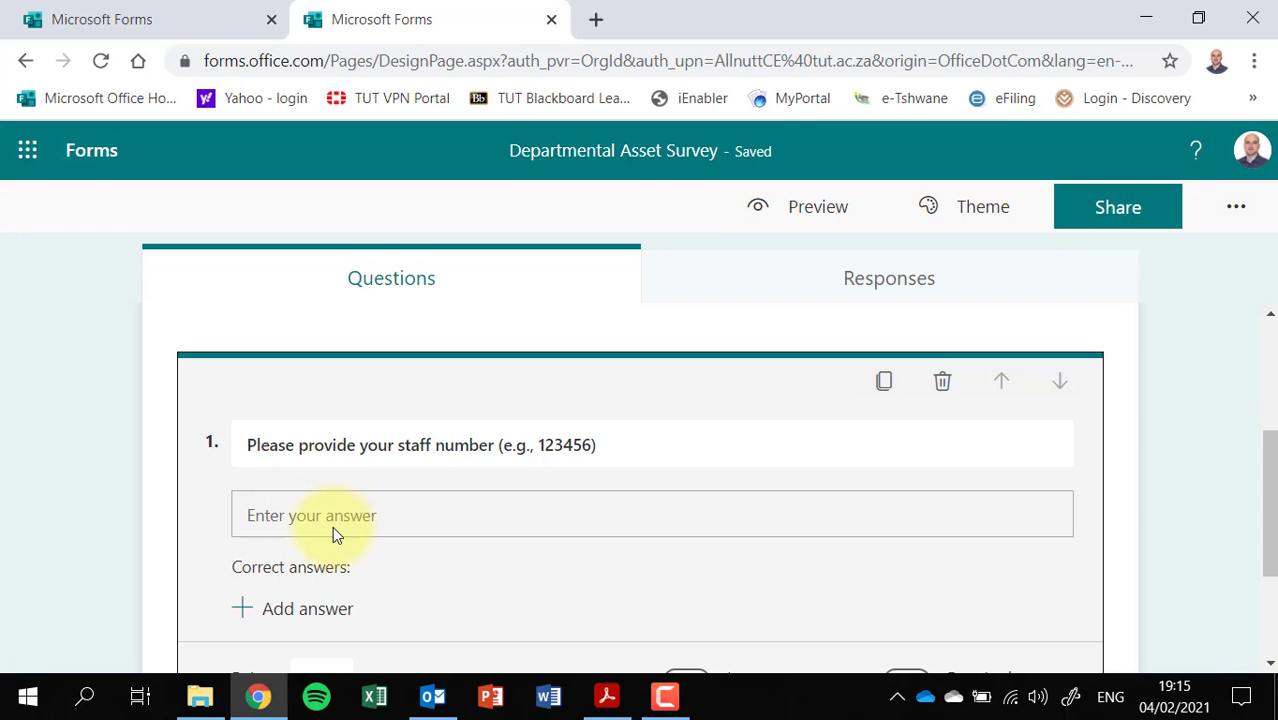
# Try the Long answer option on the staff number question and switch it off again, and open and discard a correct-answer entry.
pyautogui.scroll(-2, 332, 526)
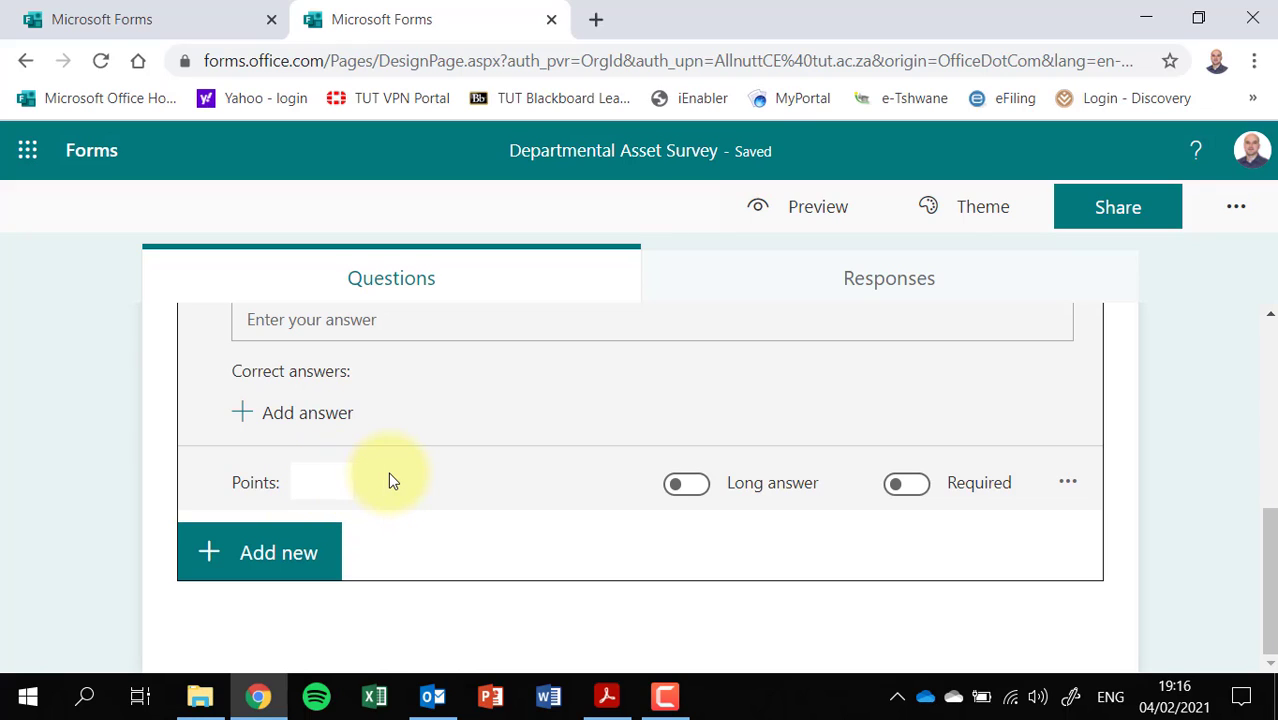
pyautogui.click(698, 490)
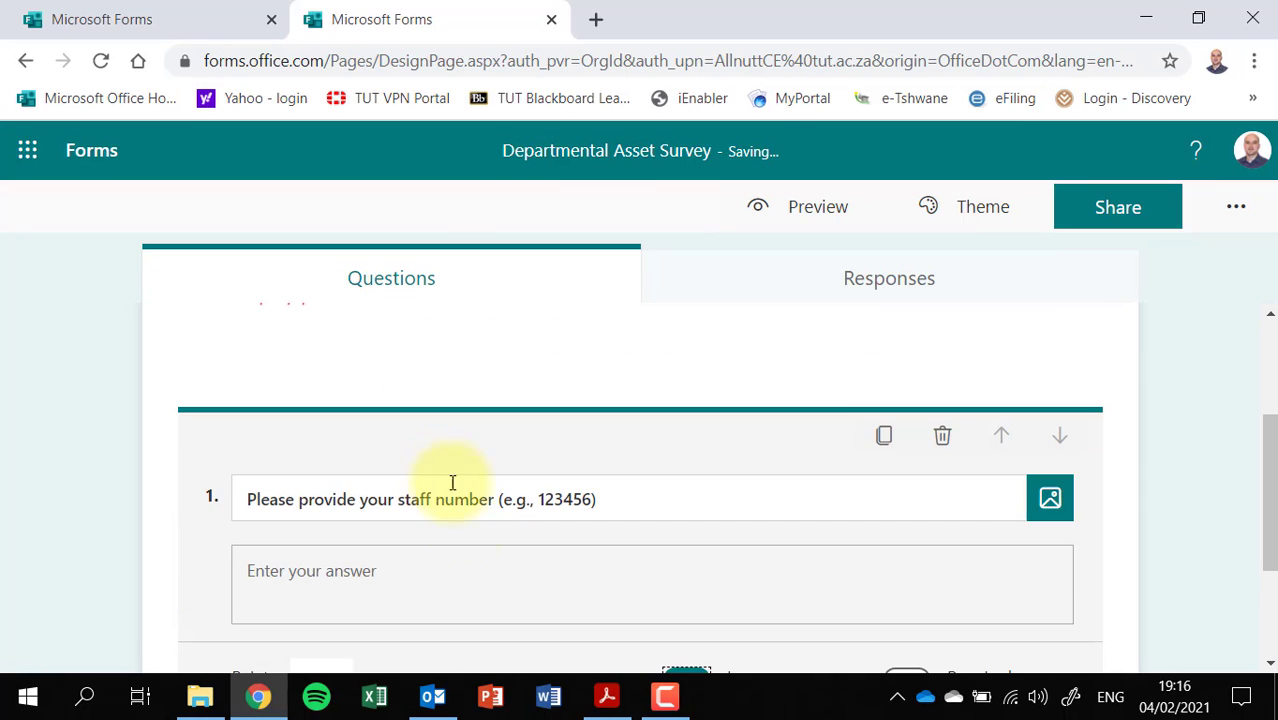
pyautogui.click(675, 485)
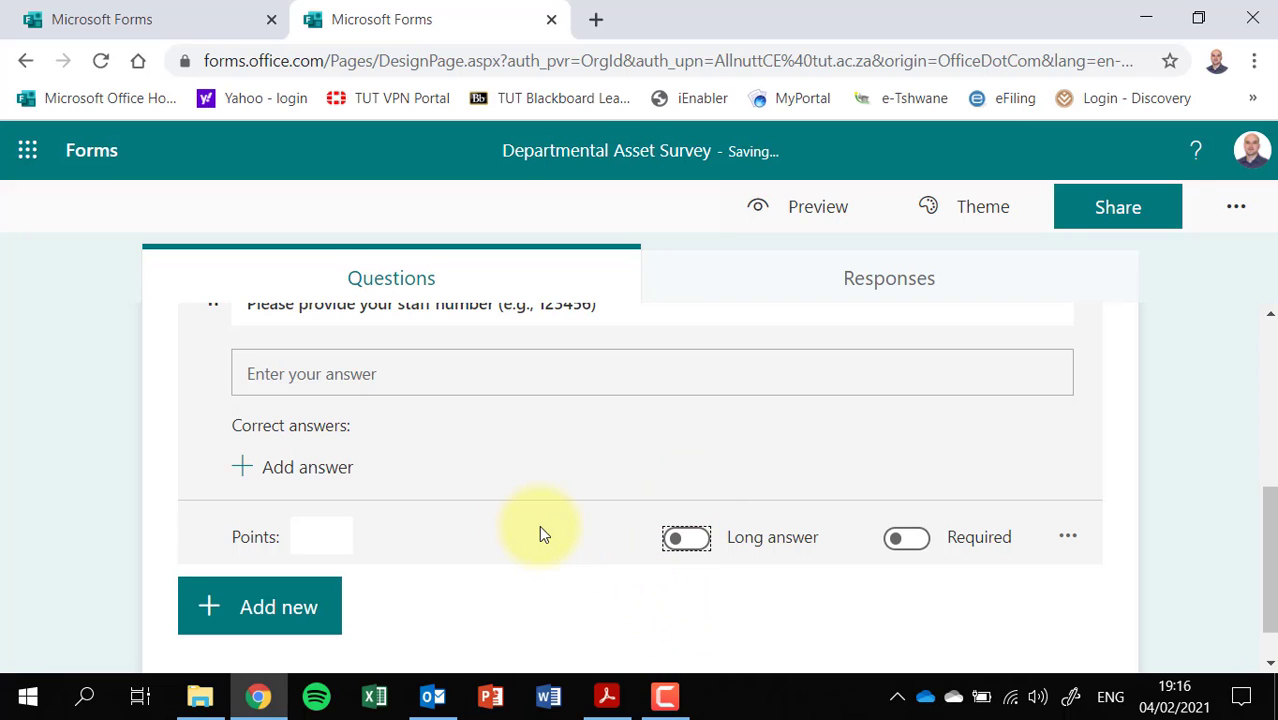
pyautogui.click(256, 472)
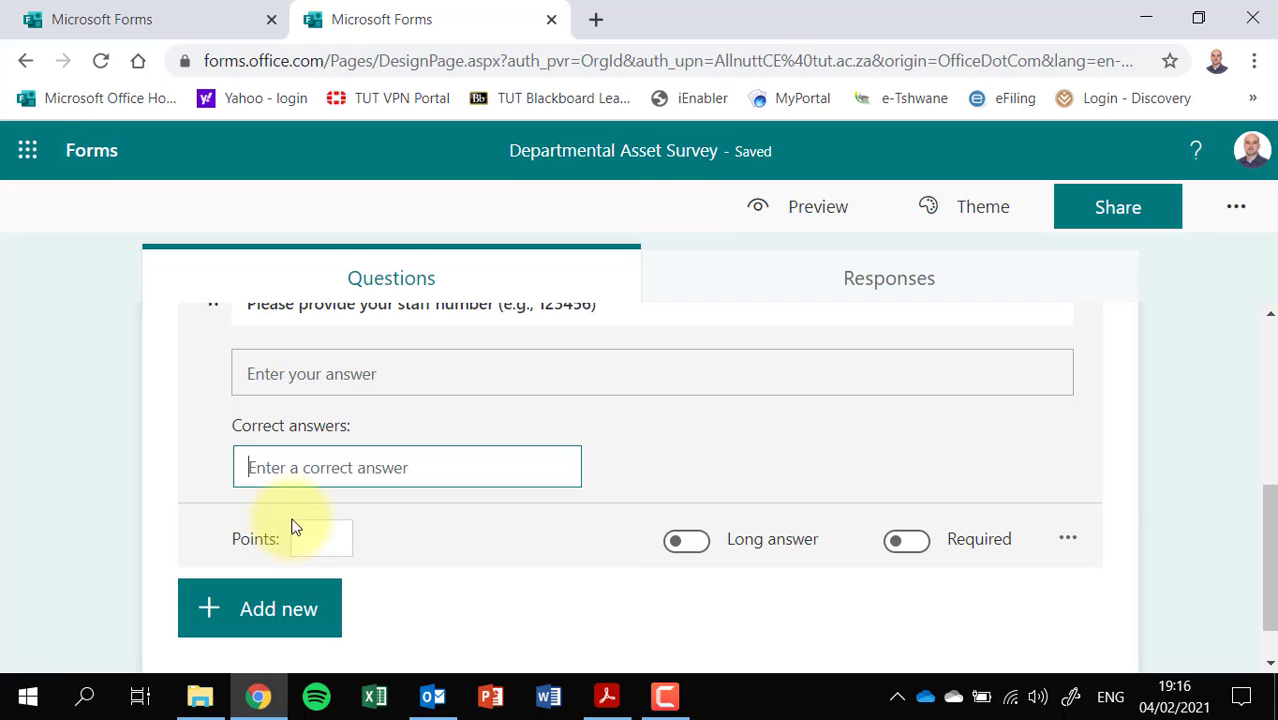
pyautogui.click(226, 478)
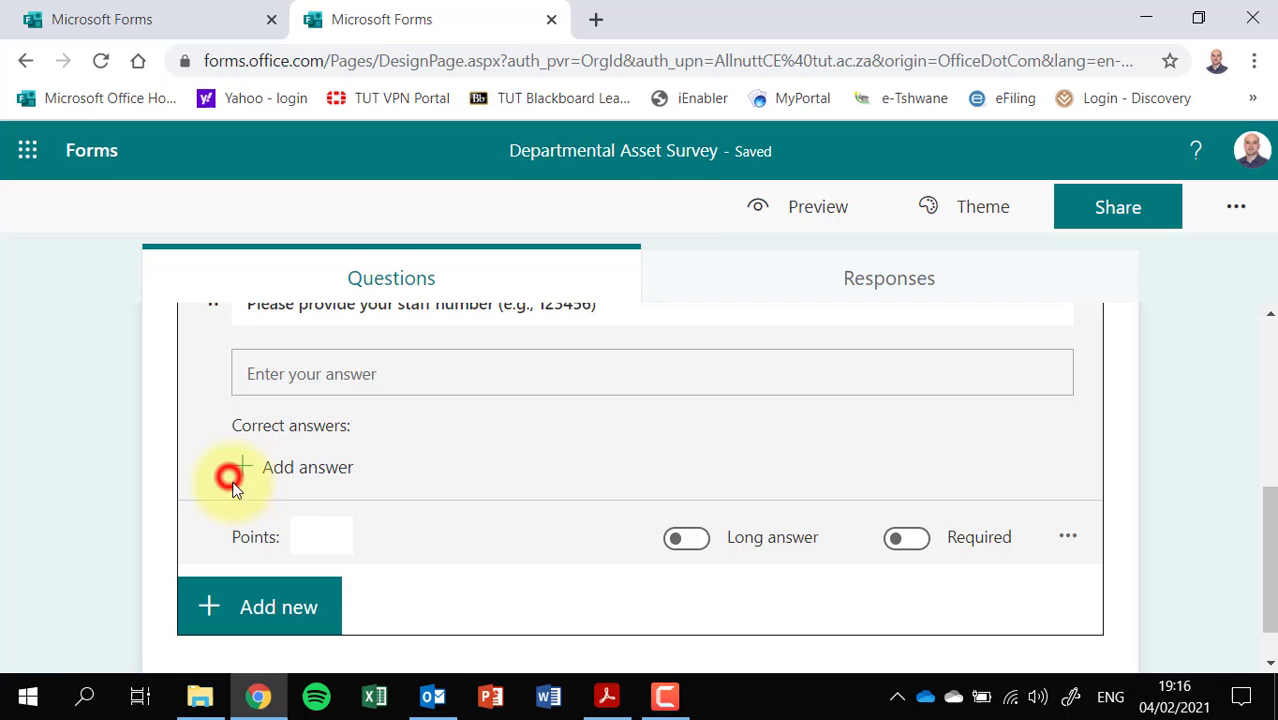
# Make the staff number question required and view its additional settings without choosing one.
pyautogui.click(919, 545)
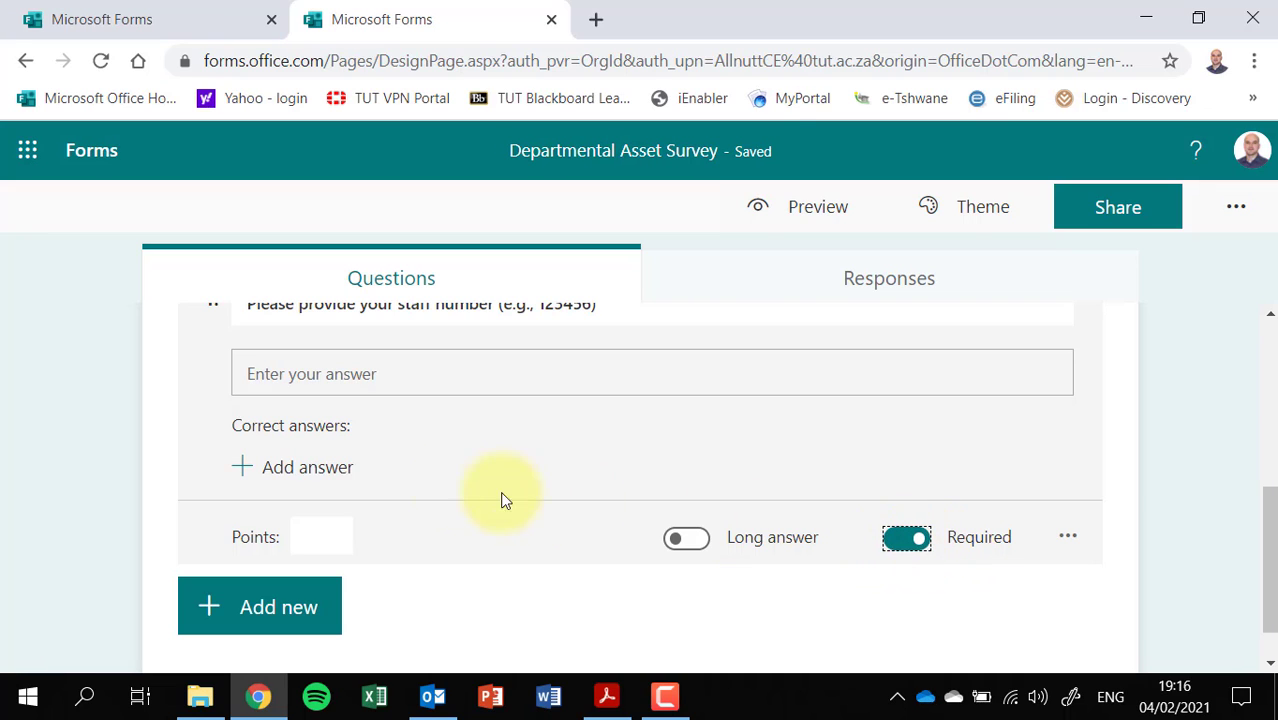
pyautogui.scroll(2, 471, 498)
pyautogui.scroll(-2, 437, 508)
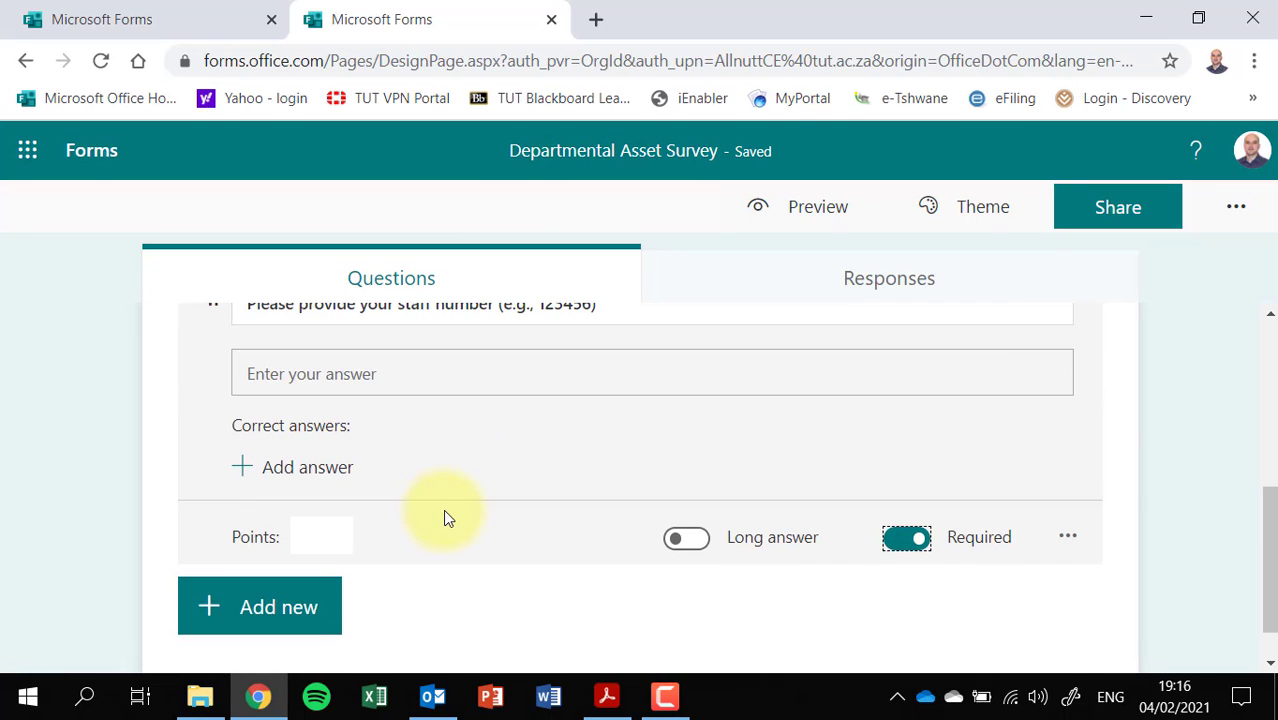
pyautogui.scroll(2, 443, 512)
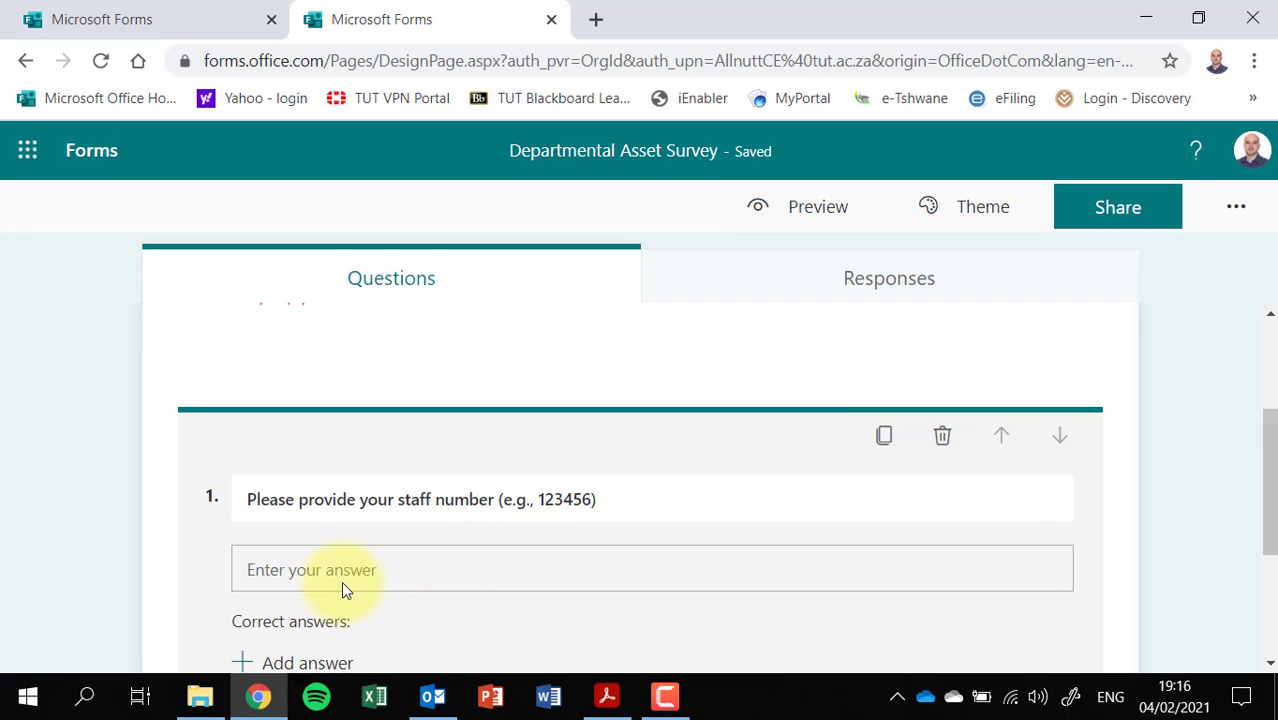
pyautogui.scroll(-2, 458, 575)
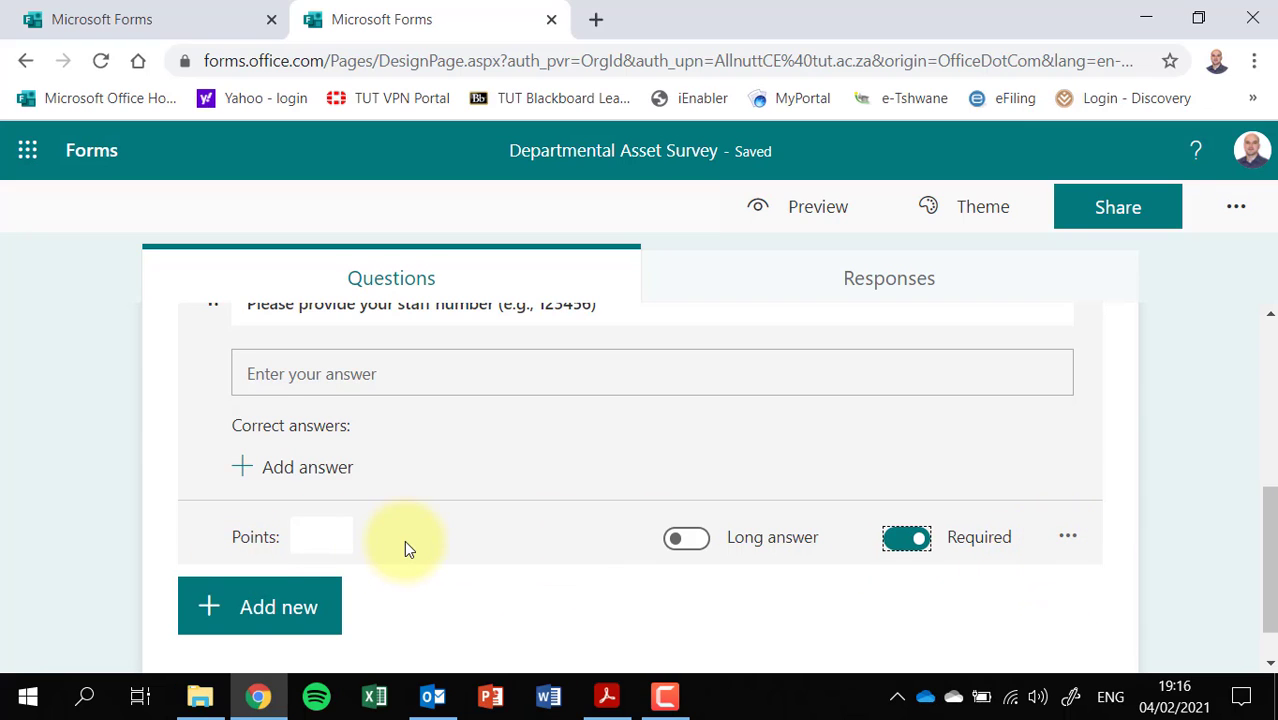
pyautogui.scroll(-1, 404, 545)
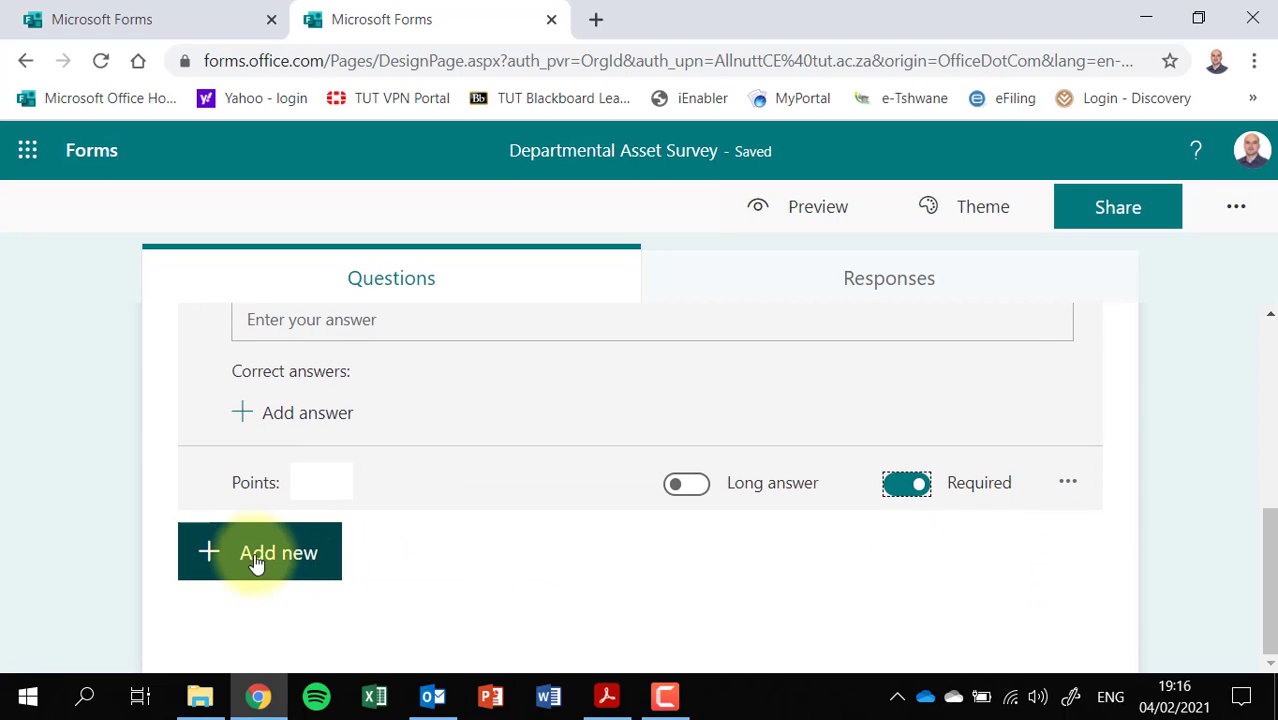
pyautogui.click(1068, 484)
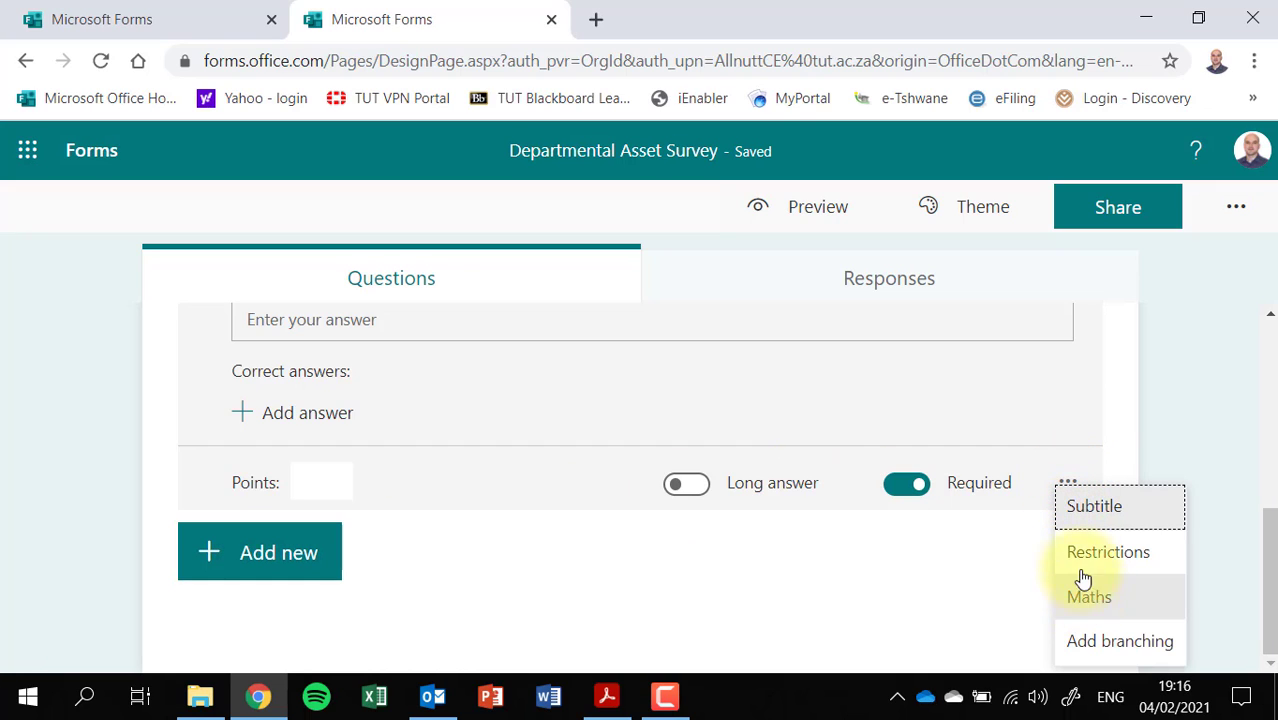
pyautogui.click(968, 604)
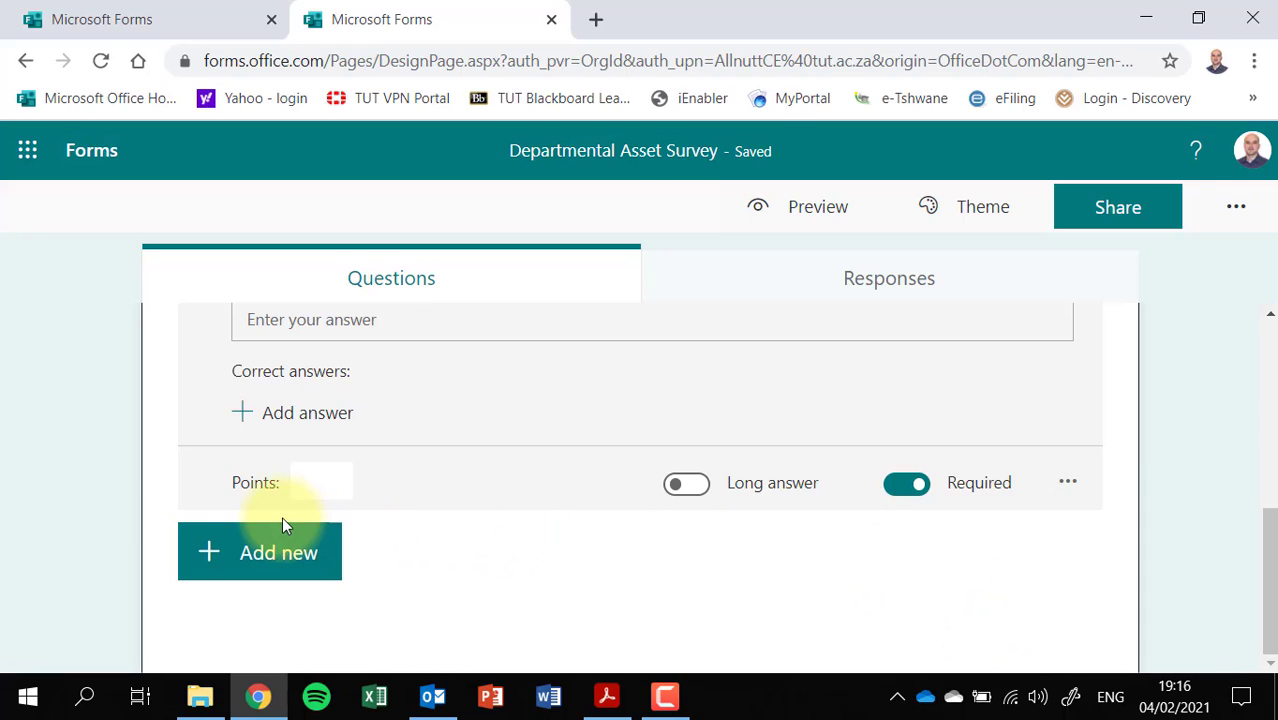
# Add a second text question below the staff number question.
pyautogui.click(320, 495)
pyautogui.scroll(-2, 422, 515)
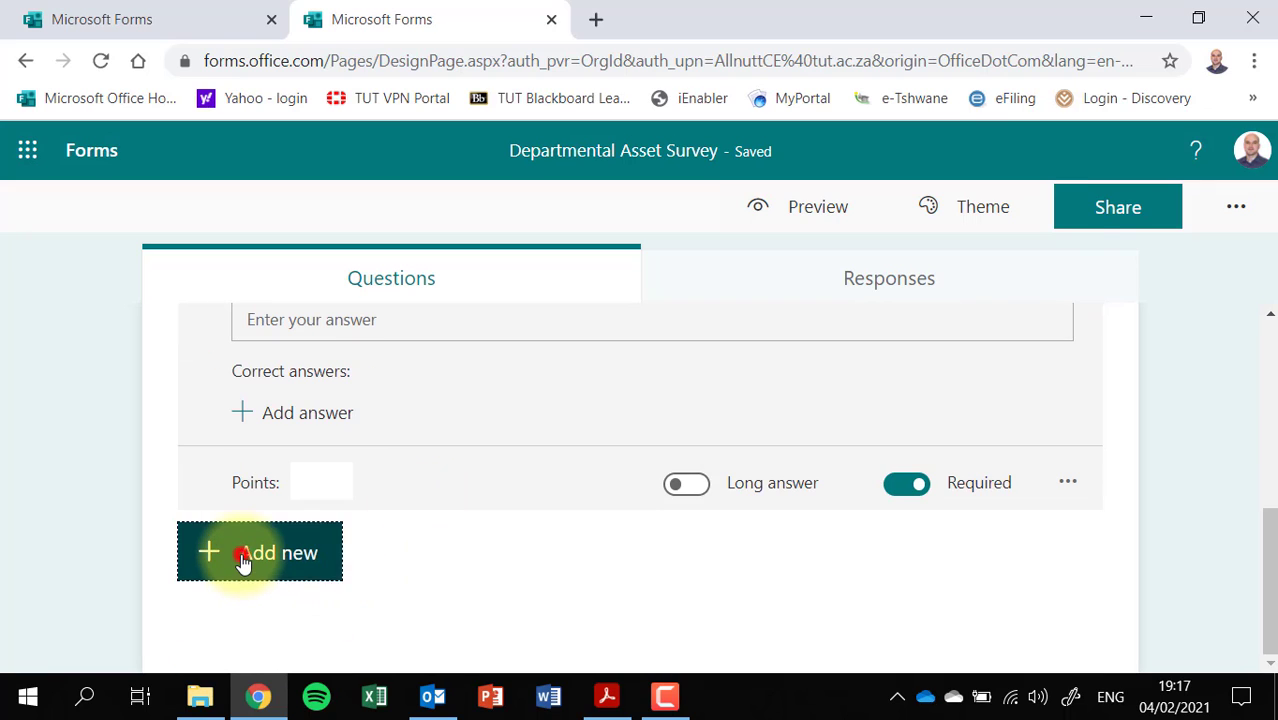
pyautogui.click(240, 568)
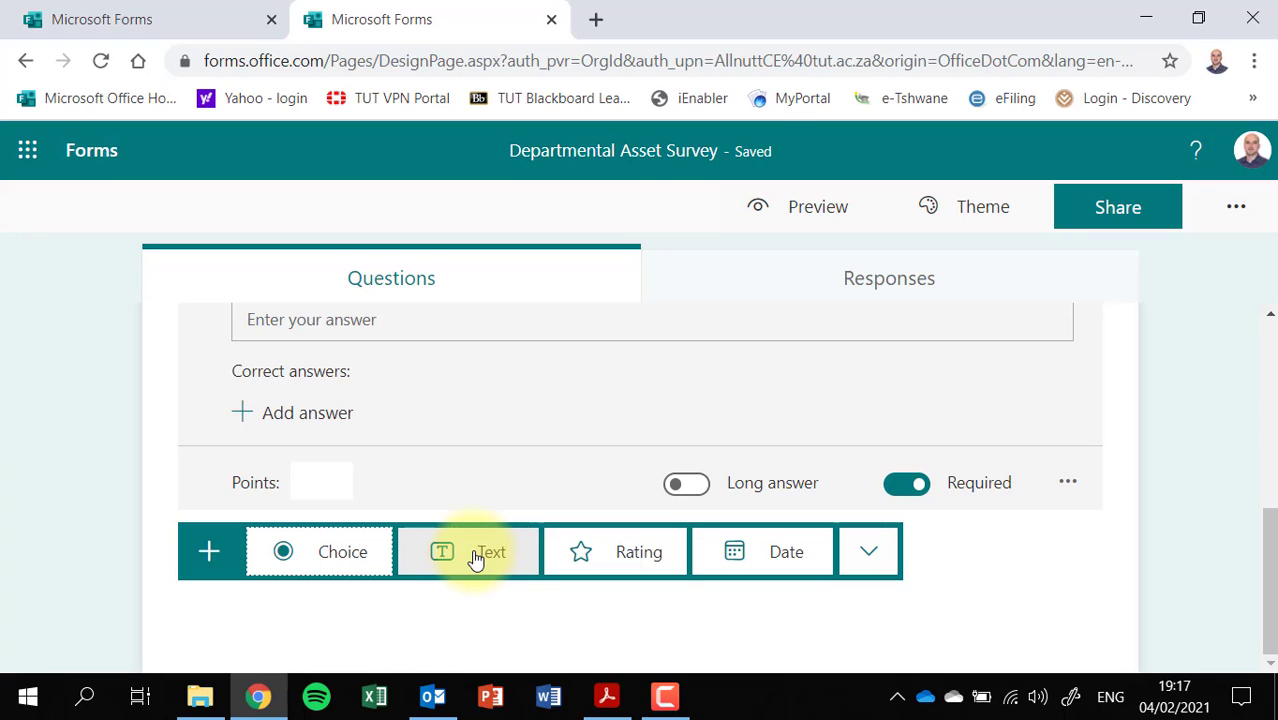
pyautogui.scroll(2, 476, 558)
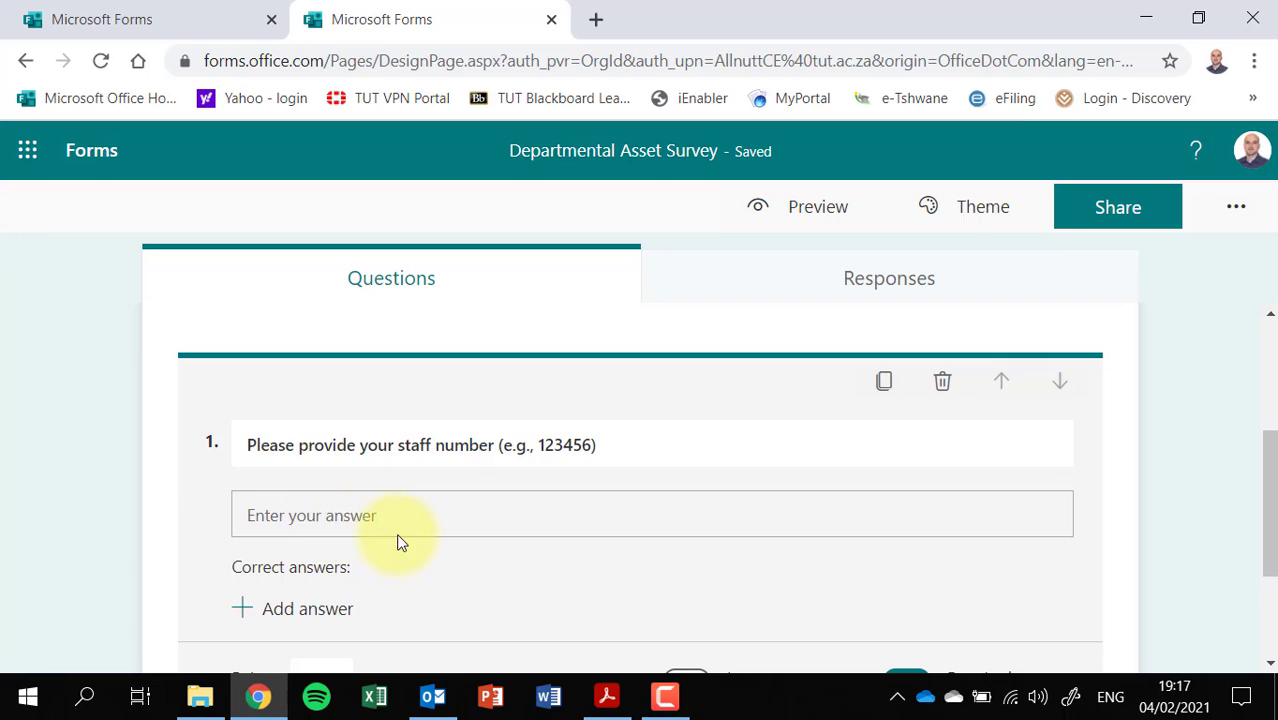
pyautogui.scroll(-2, 397, 542)
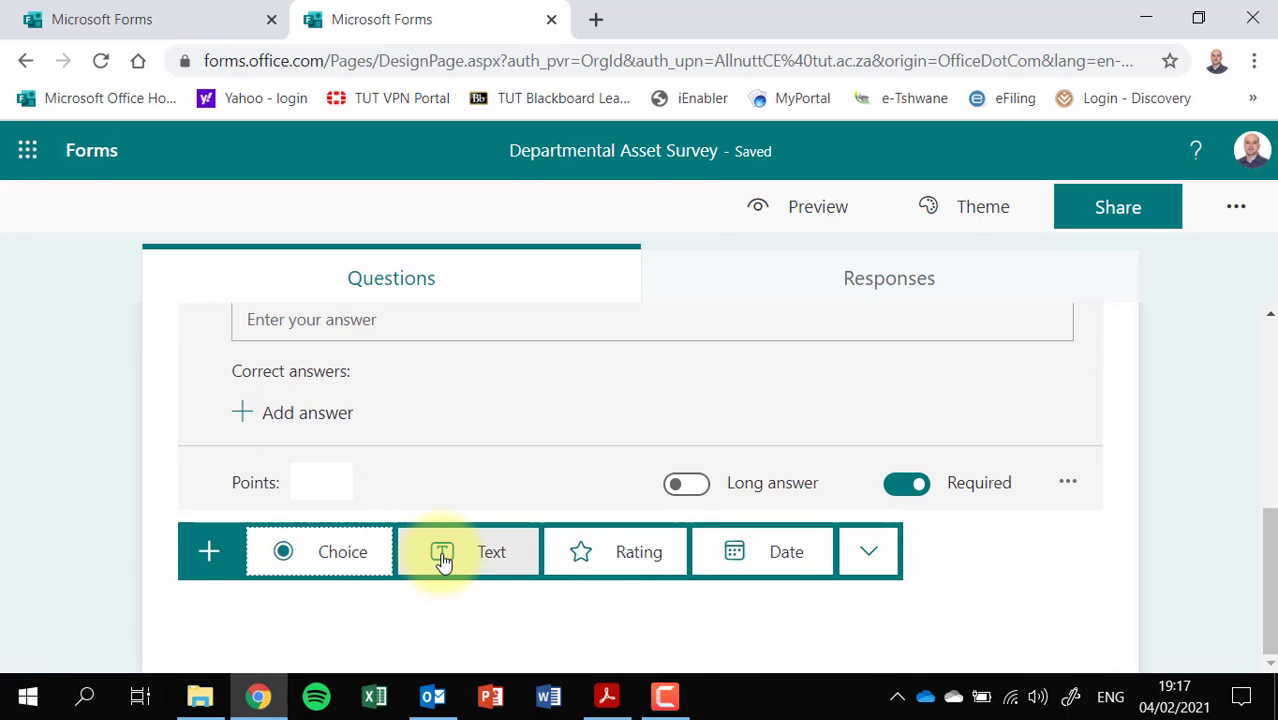
pyautogui.click(443, 561)
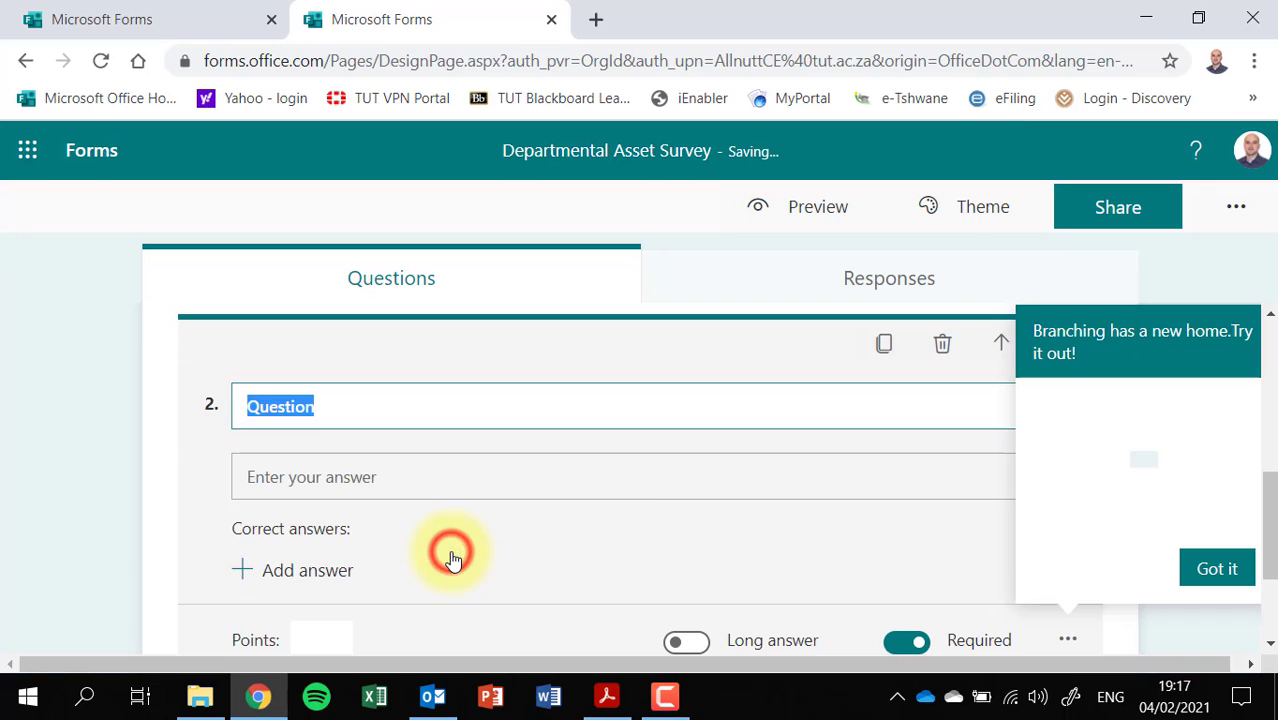
# Title the second question "Please provide your Laptop/Desktop asset number.".
pyautogui.press('BackSpace')
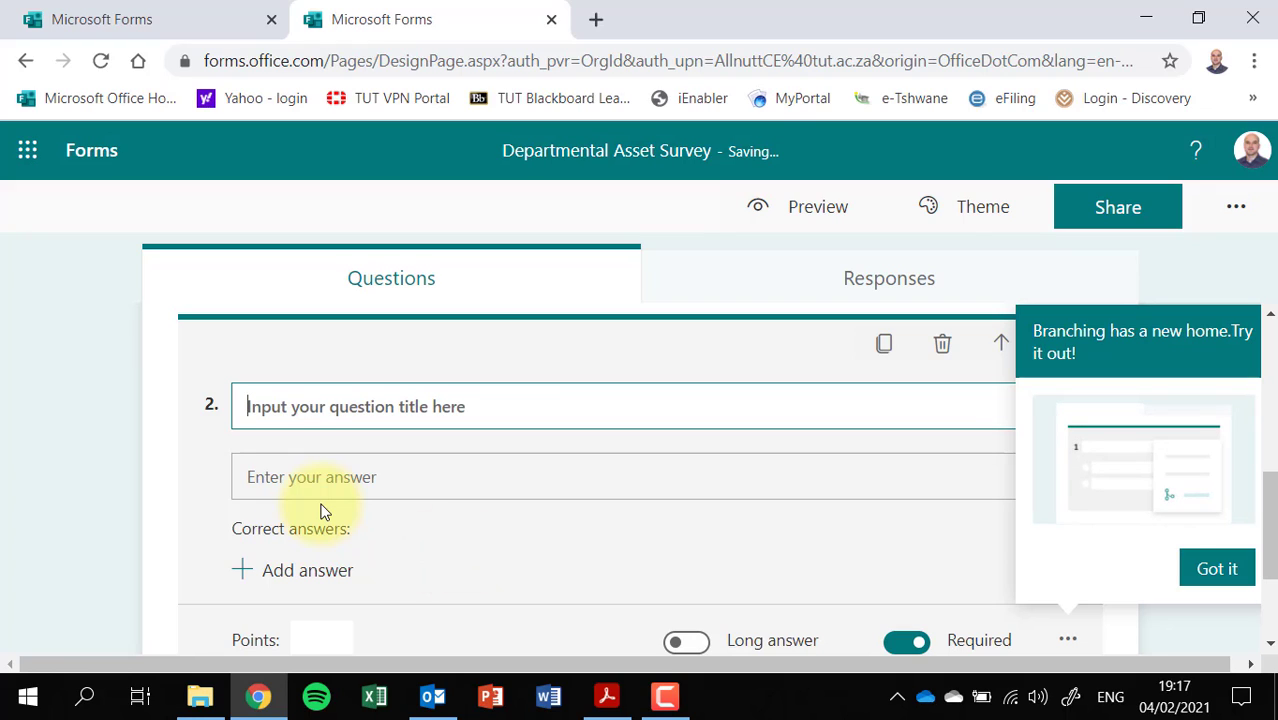
pyautogui.write('Pleas')
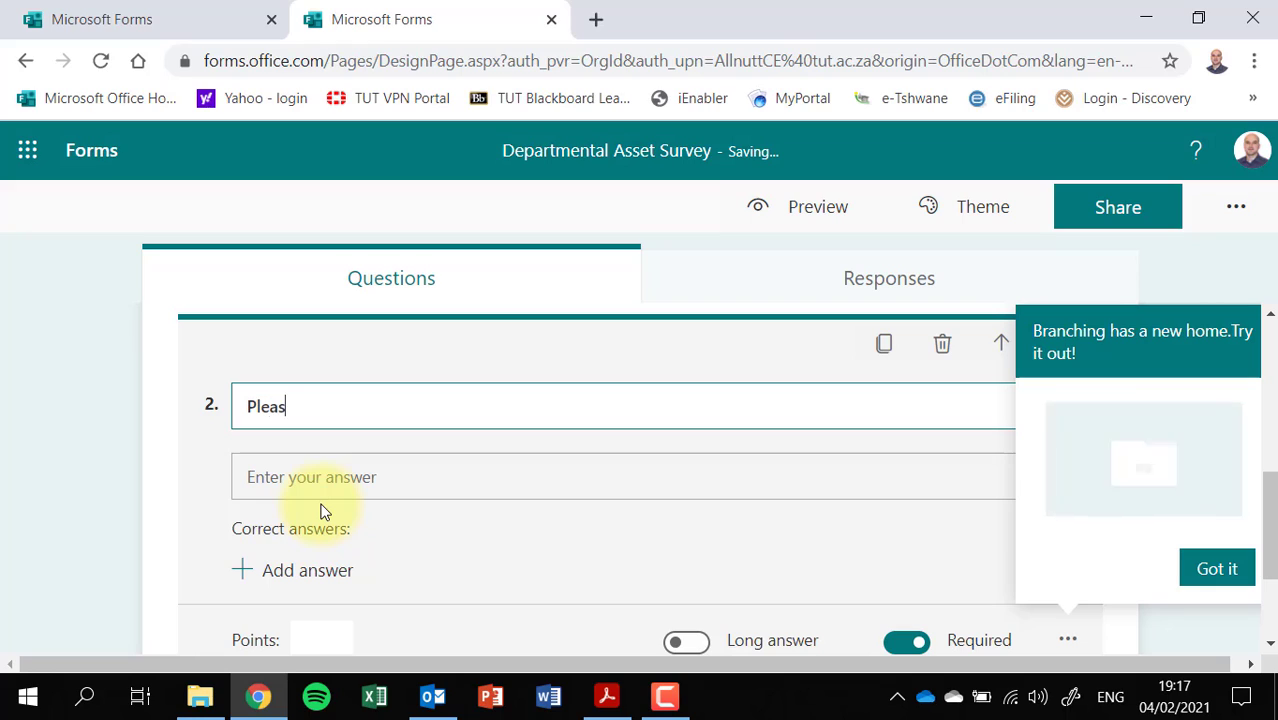
pyautogui.write('e pro')
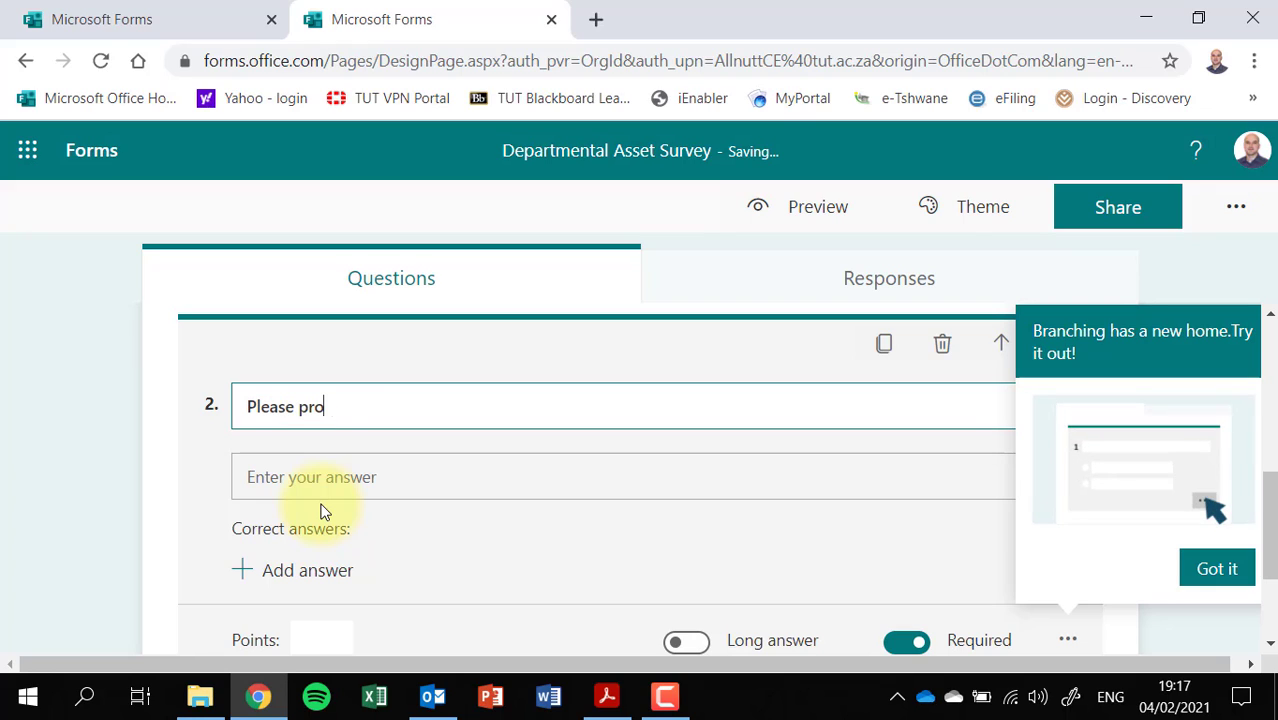
pyautogui.write('vide your ')
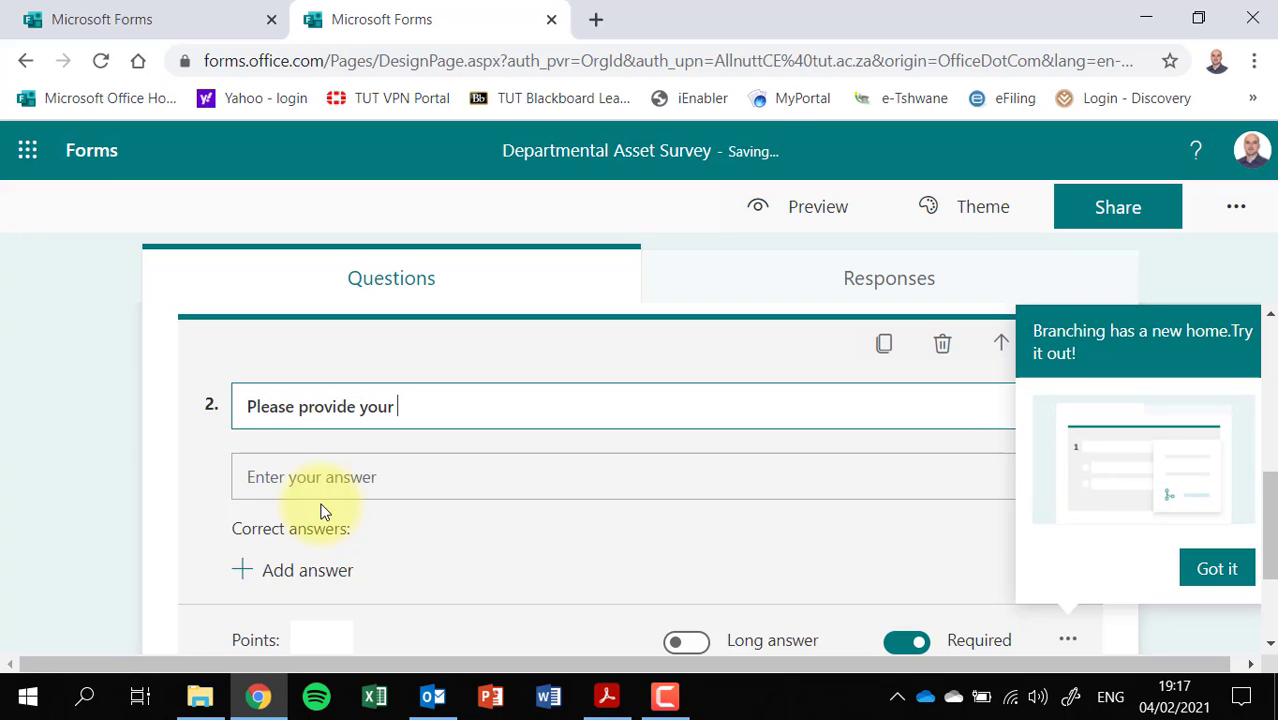
pyautogui.write('p')
pyautogui.press('BackSpace')
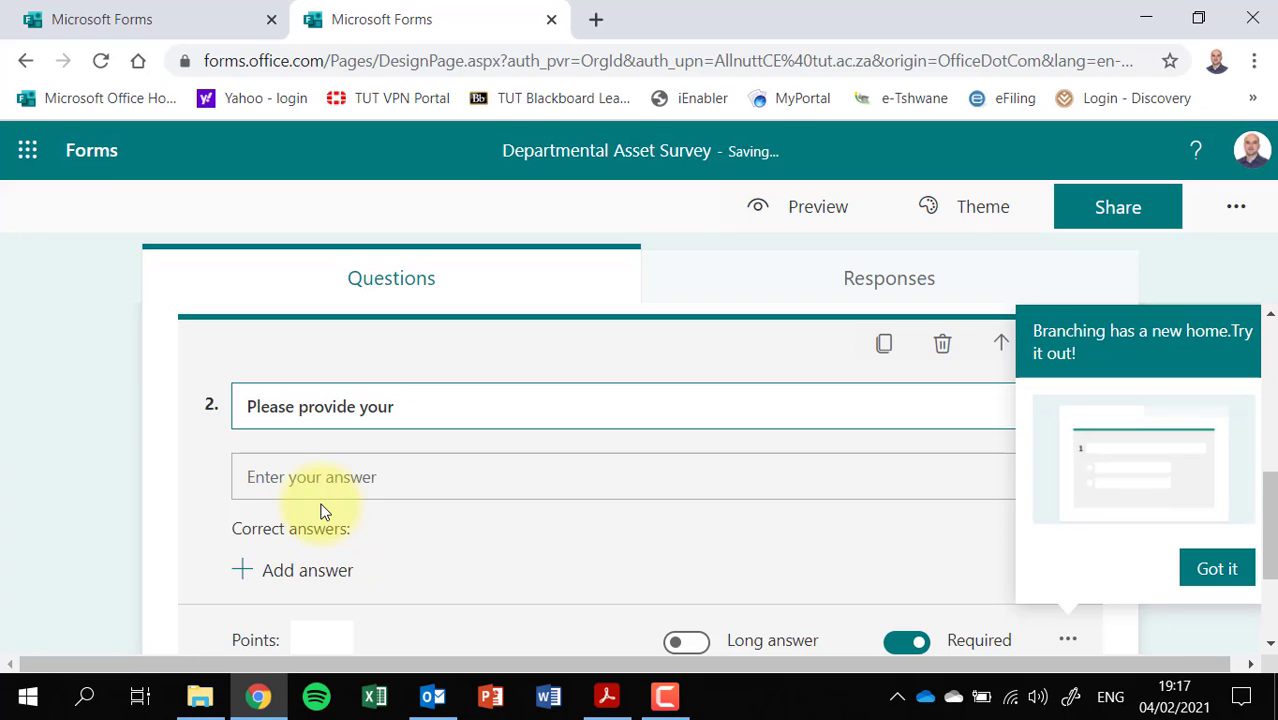
pyautogui.write('L')
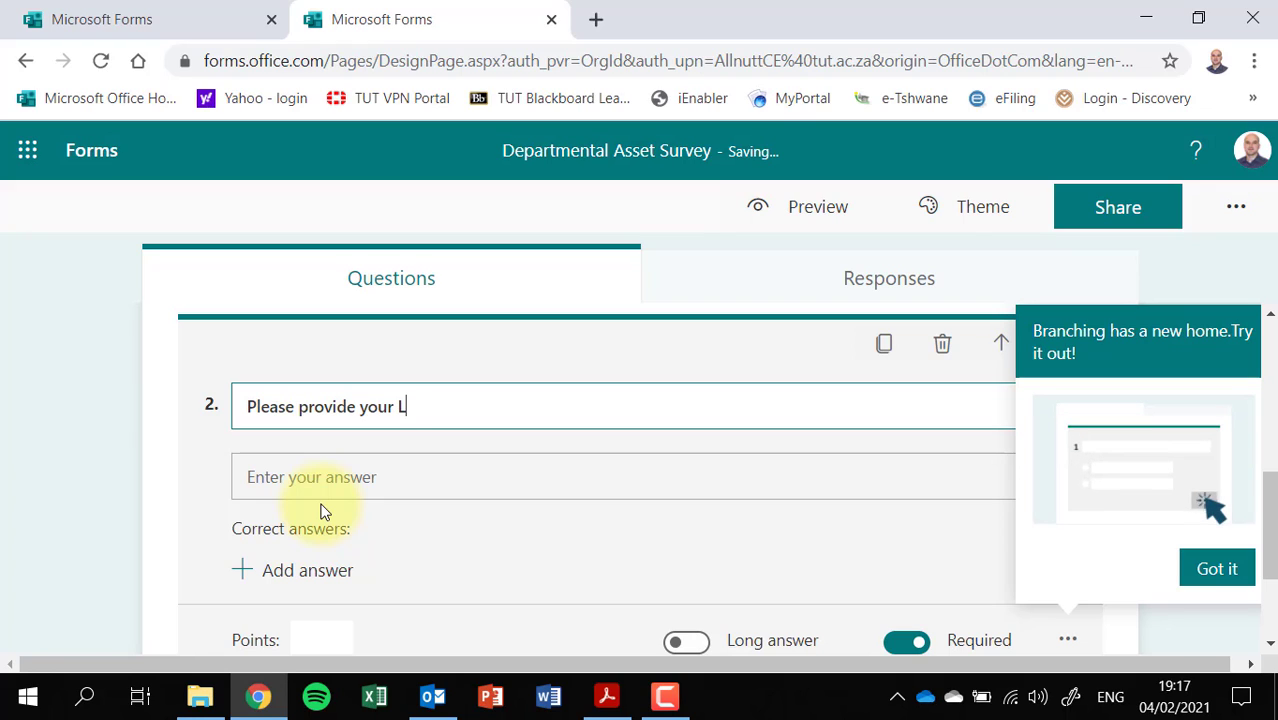
pyautogui.write('aptob')
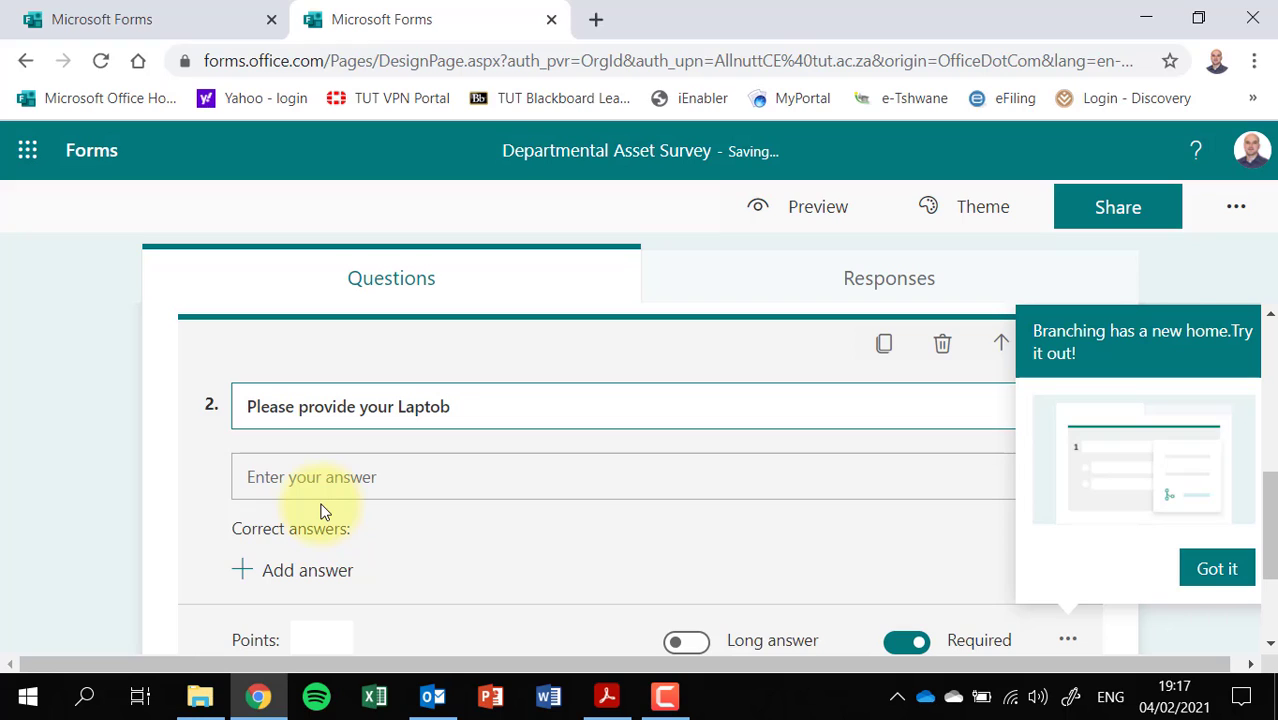
pyautogui.press('BackSpace')
pyautogui.write('p')
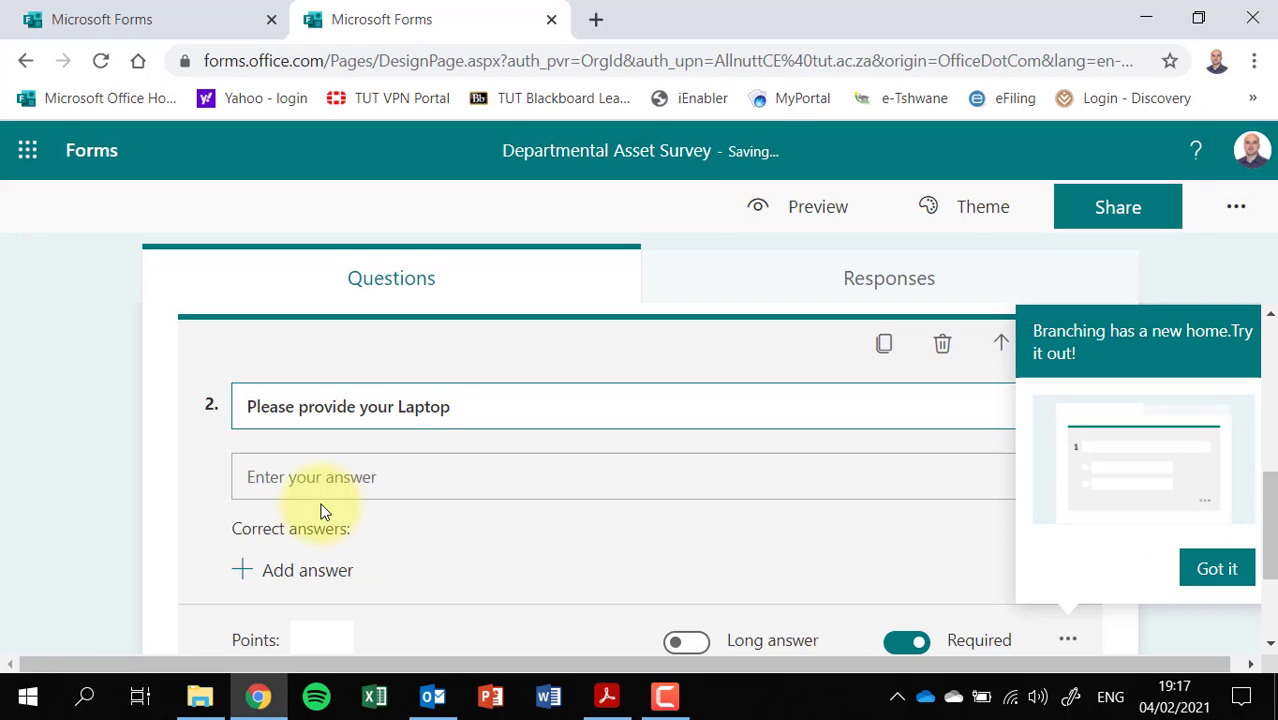
pyautogui.write('/Des')
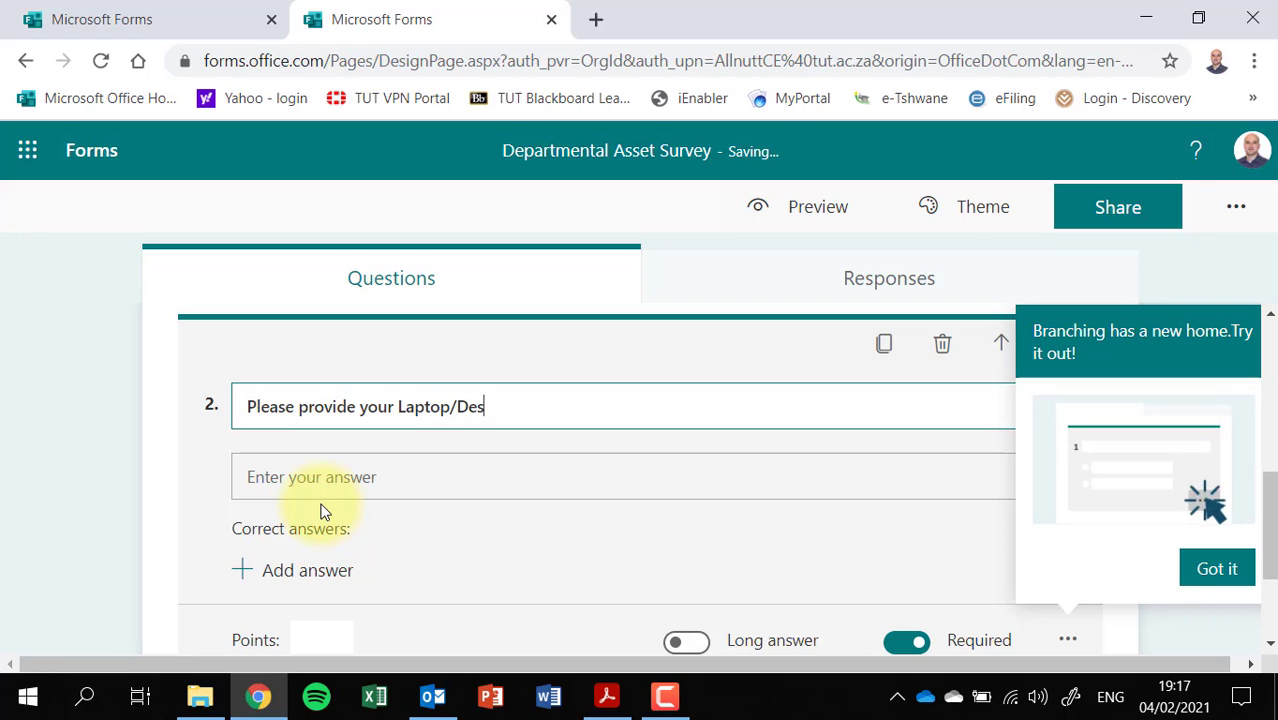
pyautogui.write('ktop a')
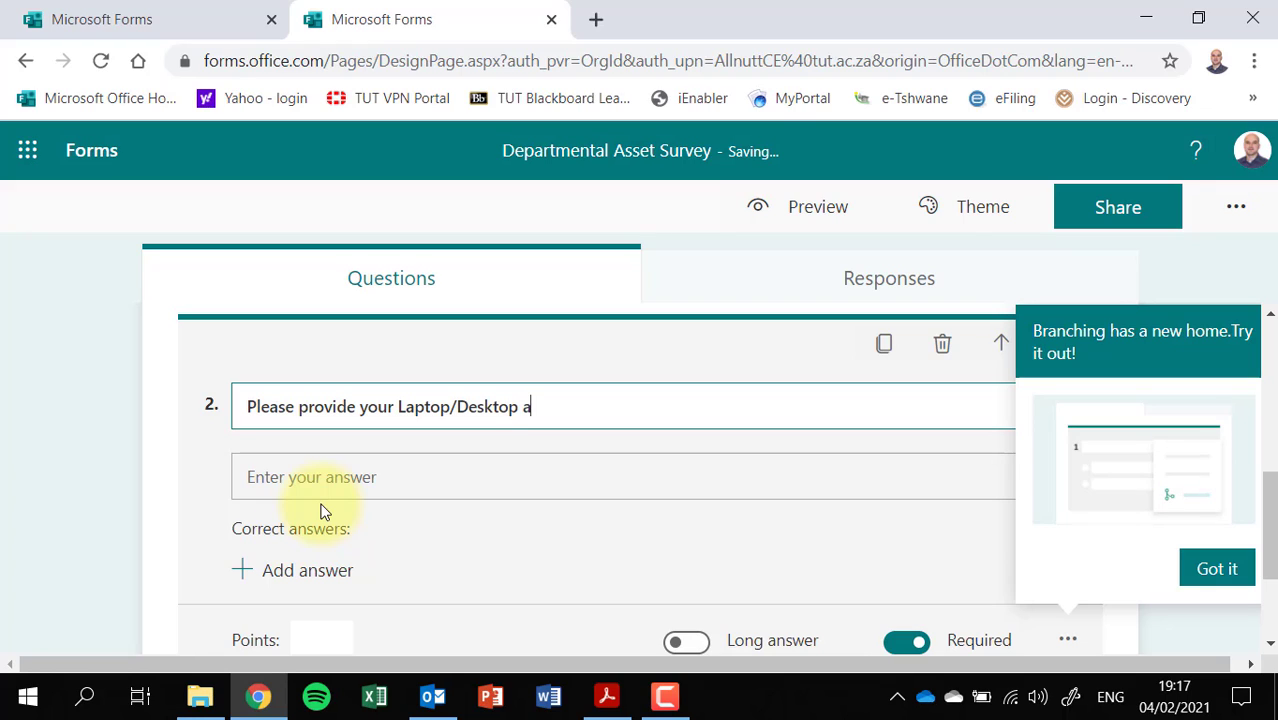
pyautogui.write('ssett')
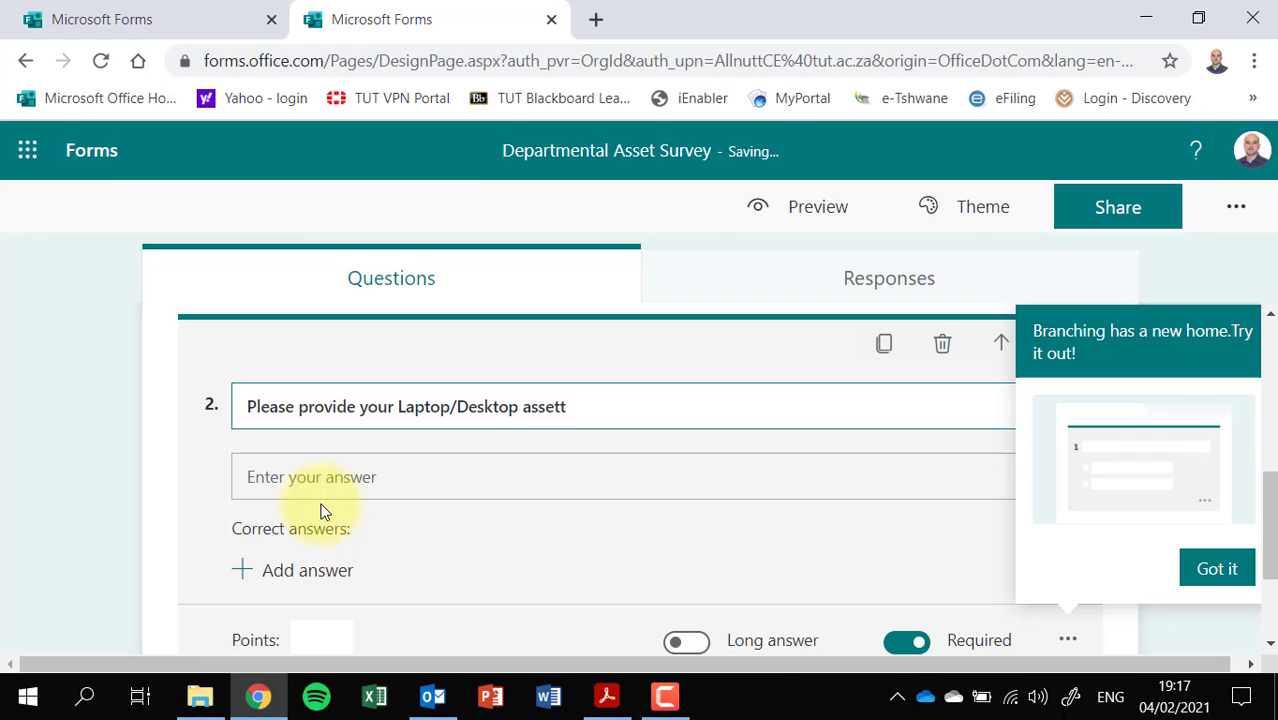
pyautogui.press('BackSpace')
pyautogui.write('num')
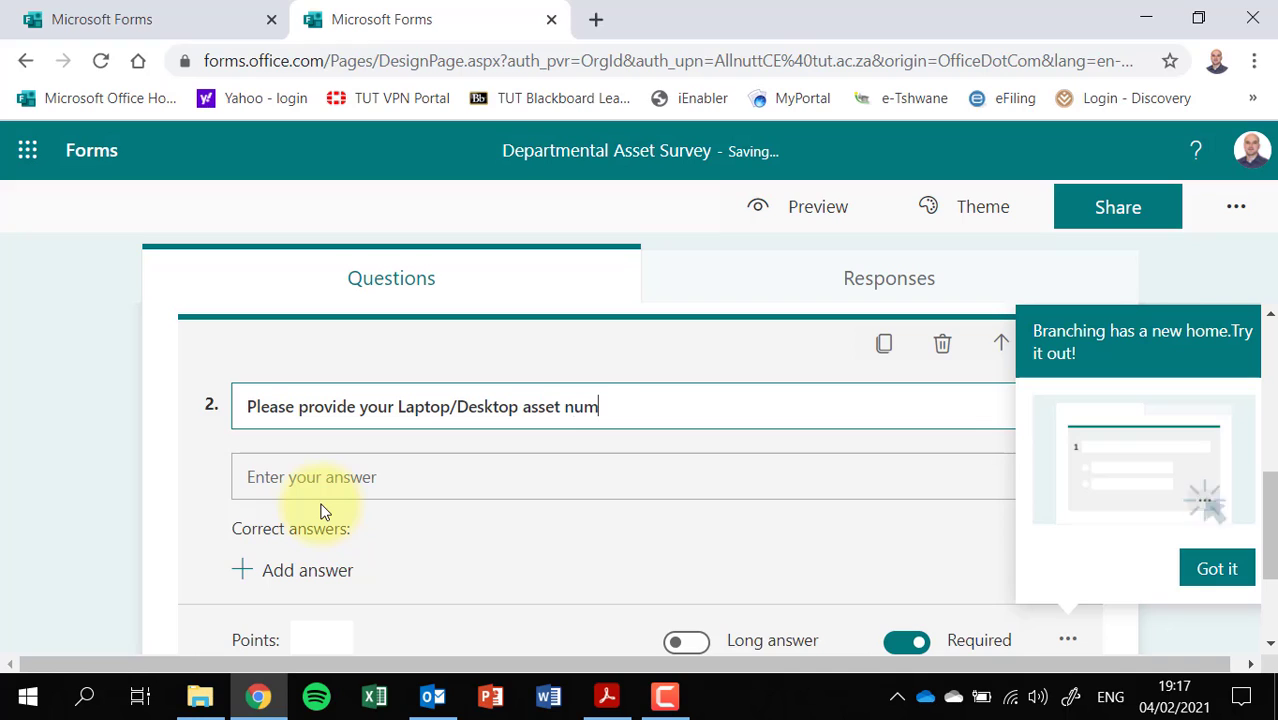
pyautogui.write('ber')
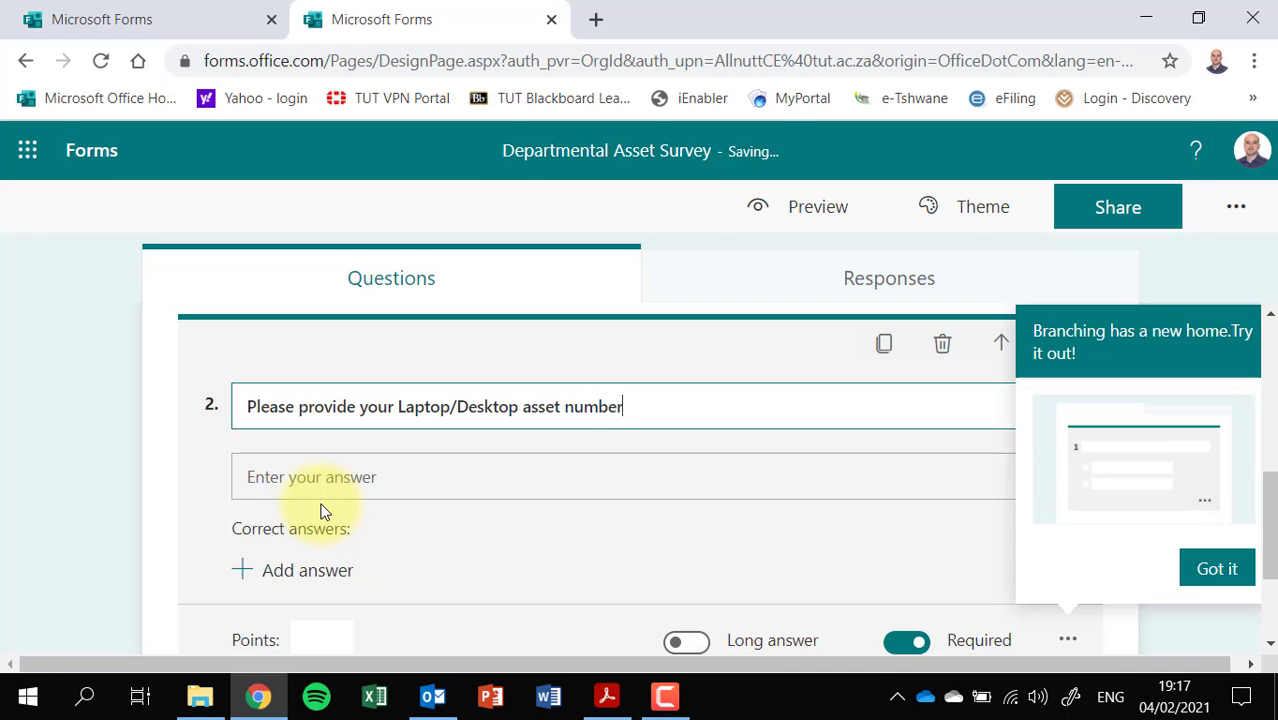
pyautogui.write('.')
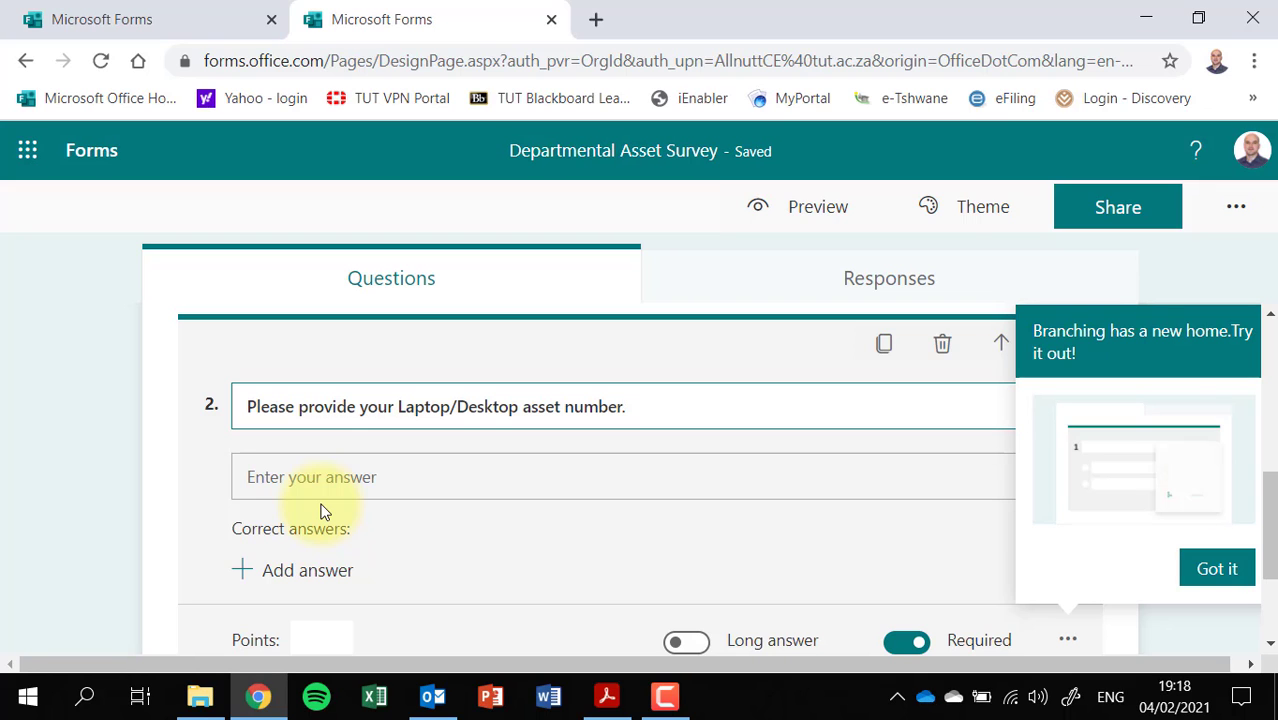
# Dismiss the Branching tip that covers part of the asset number question.
pyautogui.scroll(-2, 279, 503)
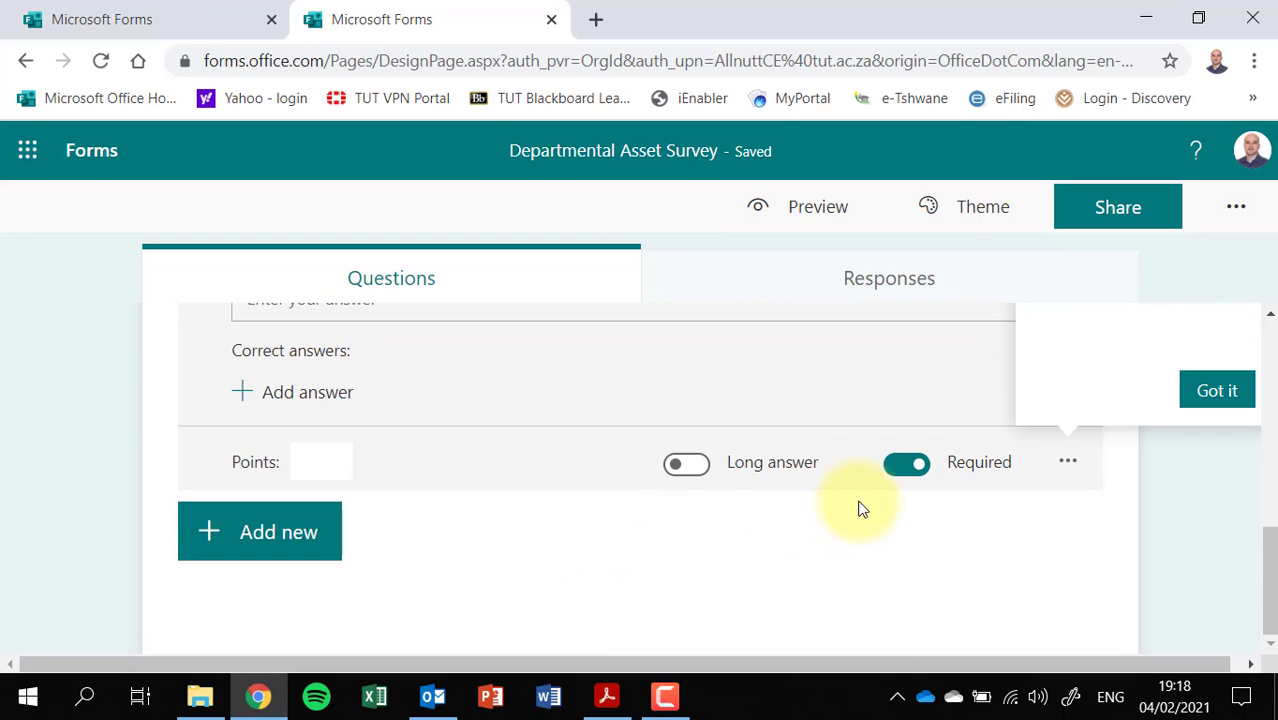
pyautogui.scroll(2, 485, 442)
pyautogui.click(277, 503)
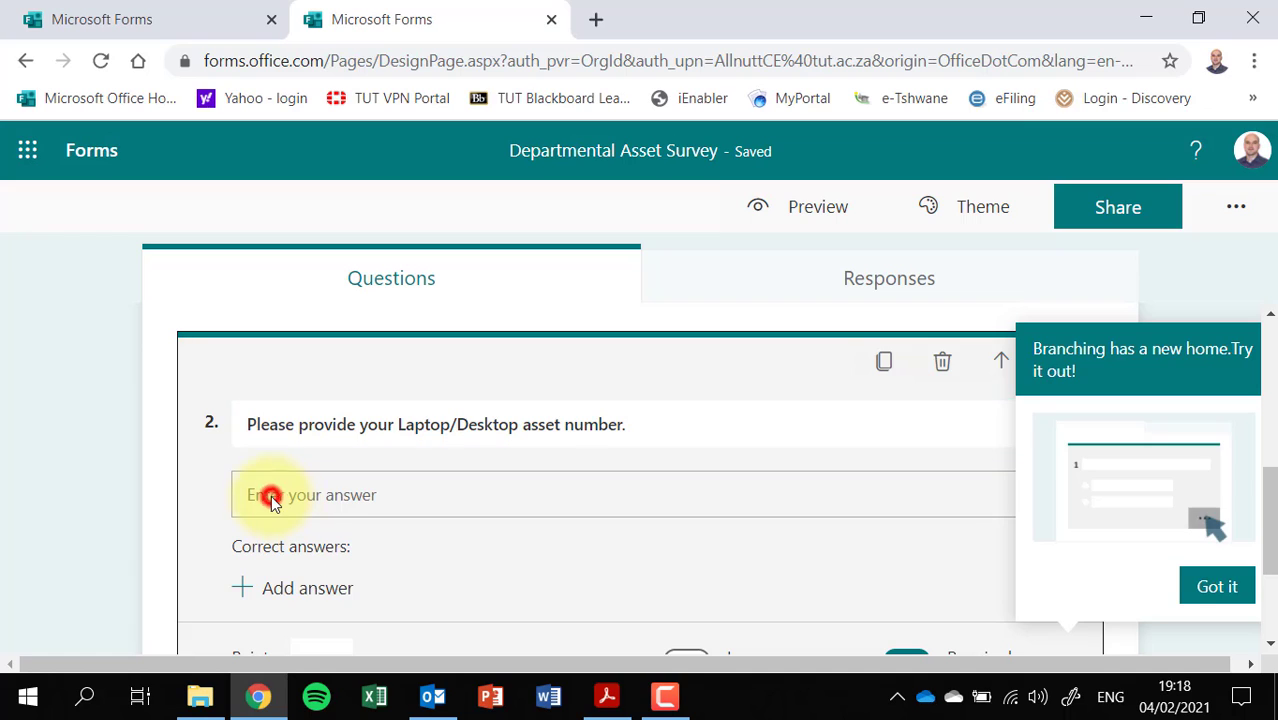
pyautogui.scroll(-2, 290, 495)
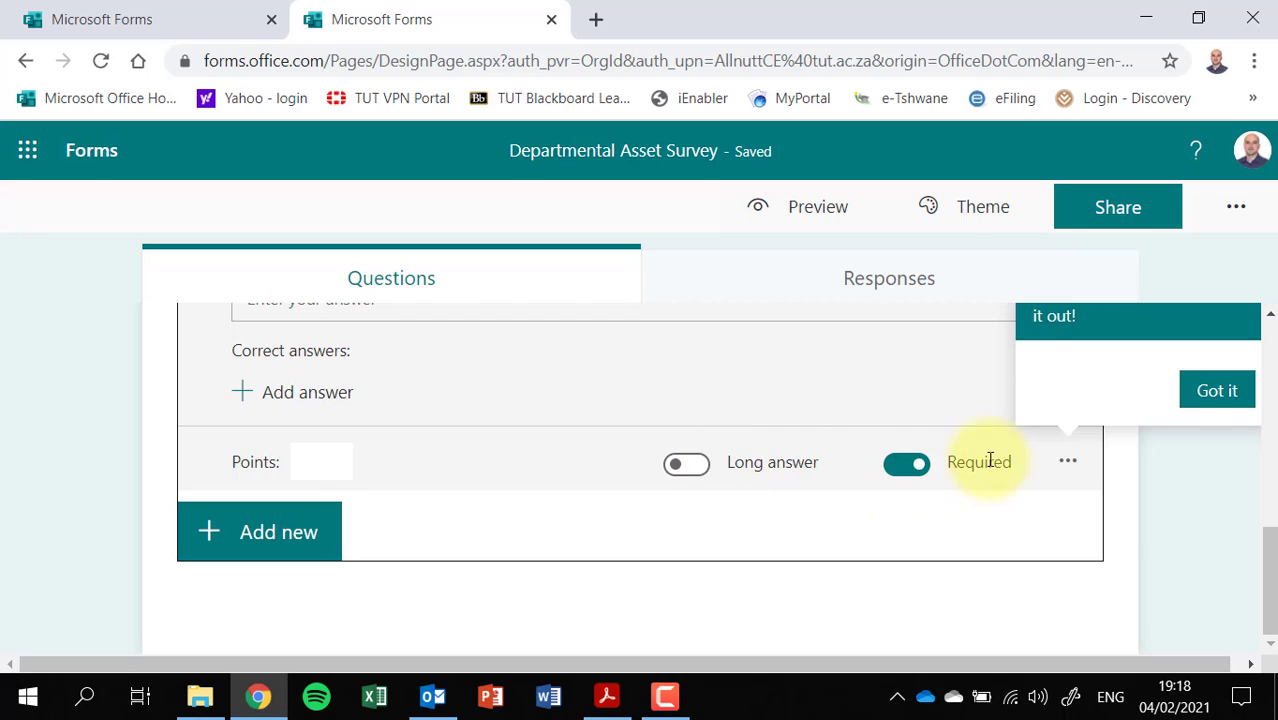
pyautogui.click(1190, 402)
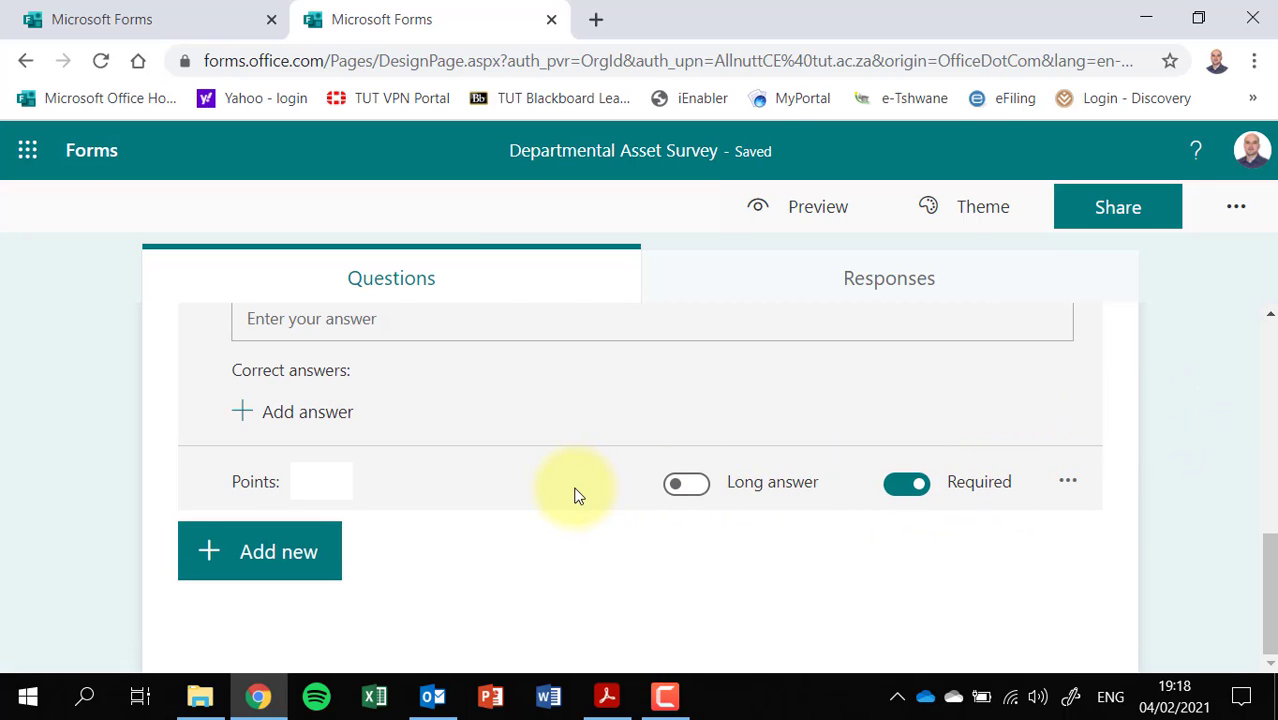
# Add a Rating question as the third question, below the asset number question.
pyautogui.scroll(1, 200, 525)
pyautogui.click(314, 492)
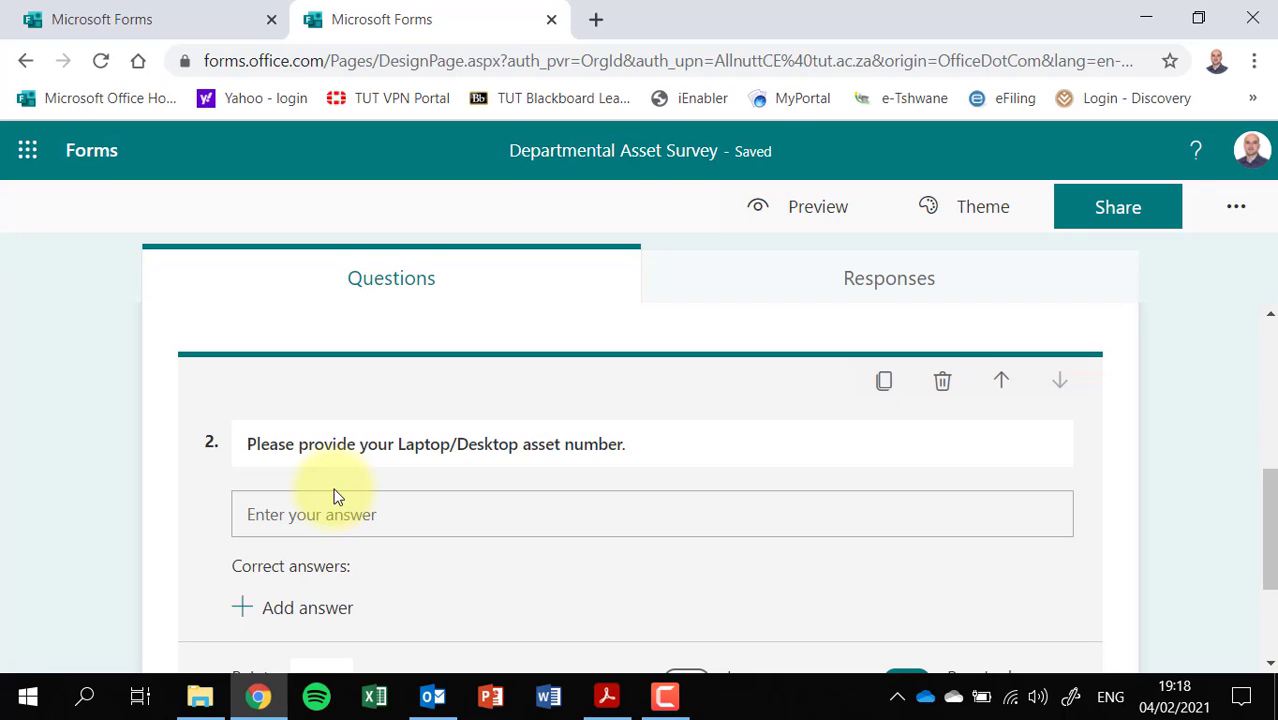
pyautogui.scroll(-2, 336, 496)
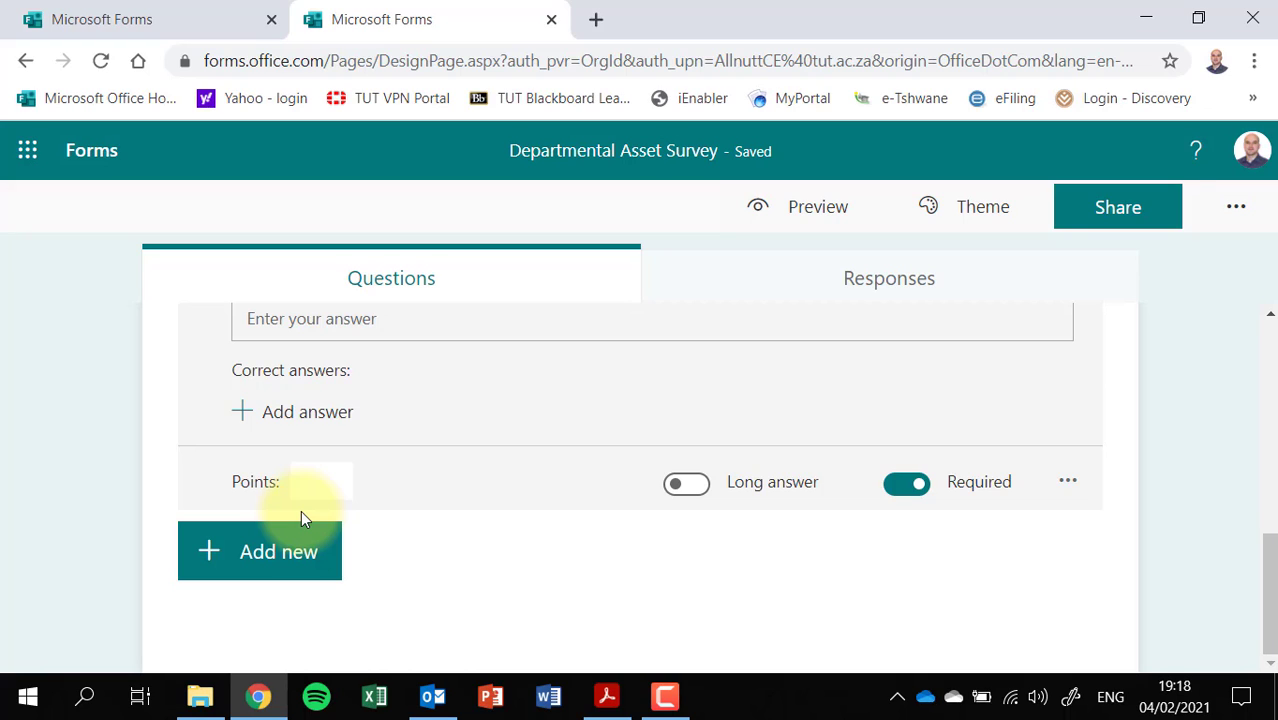
pyautogui.click(277, 551)
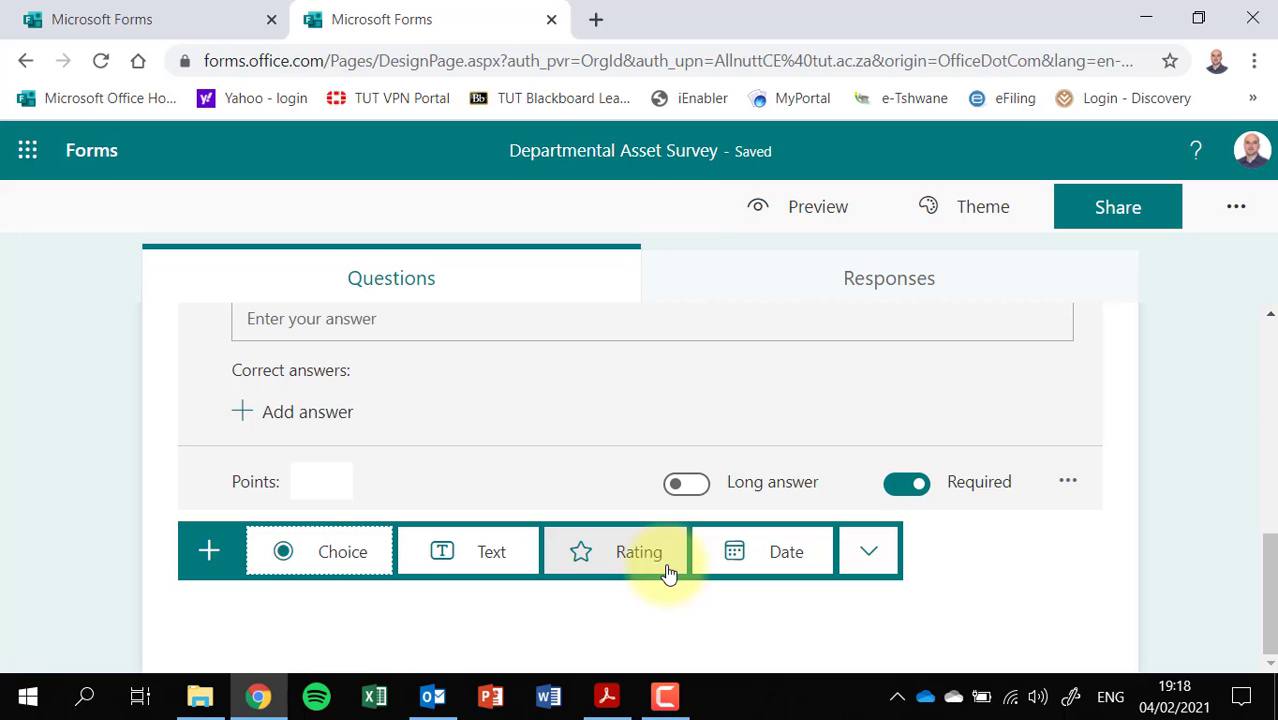
pyautogui.click(630, 566)
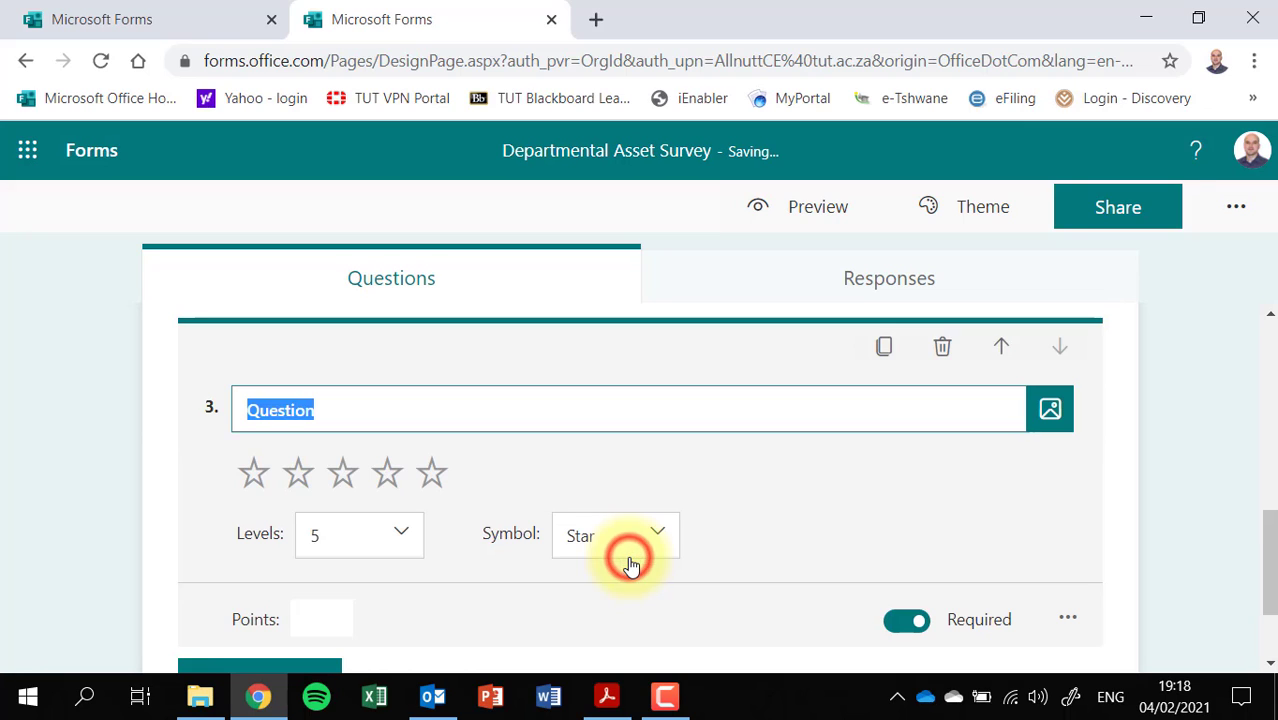
# Title the rating question "Please provide a condition rating for your Laptop/Desktop".
pyautogui.press('BackSpace')
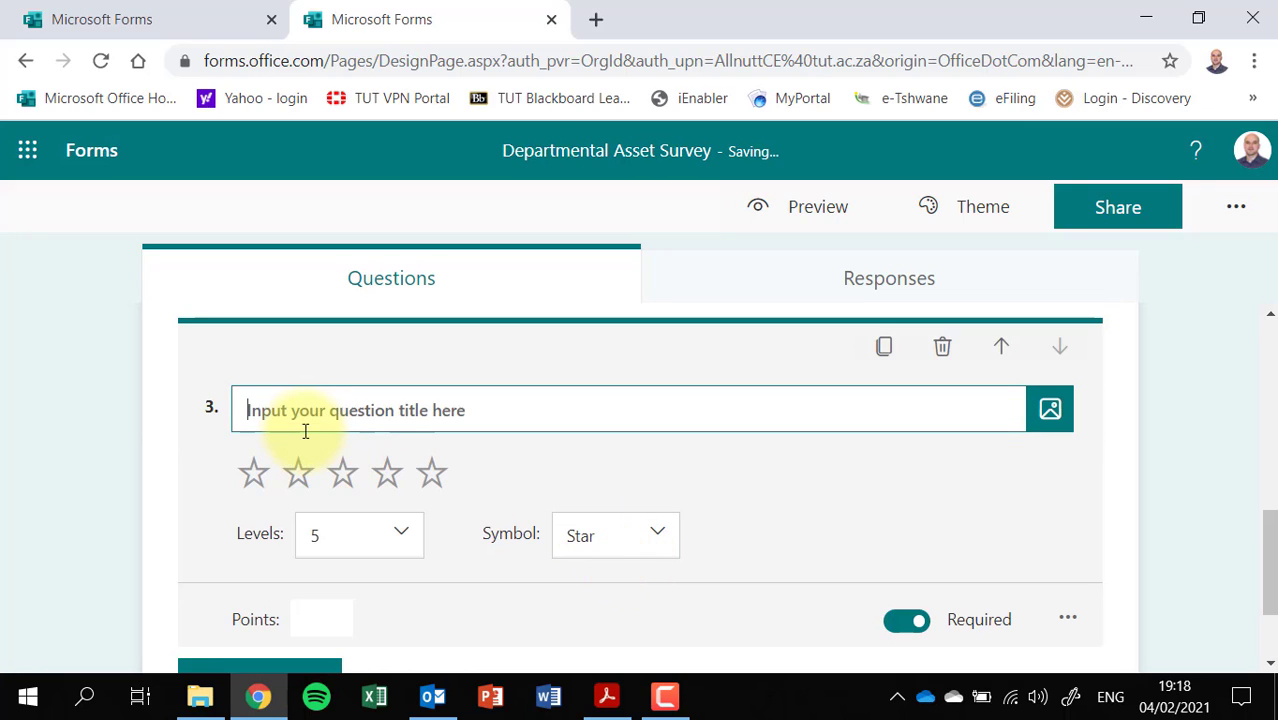
pyautogui.write('Please gi')
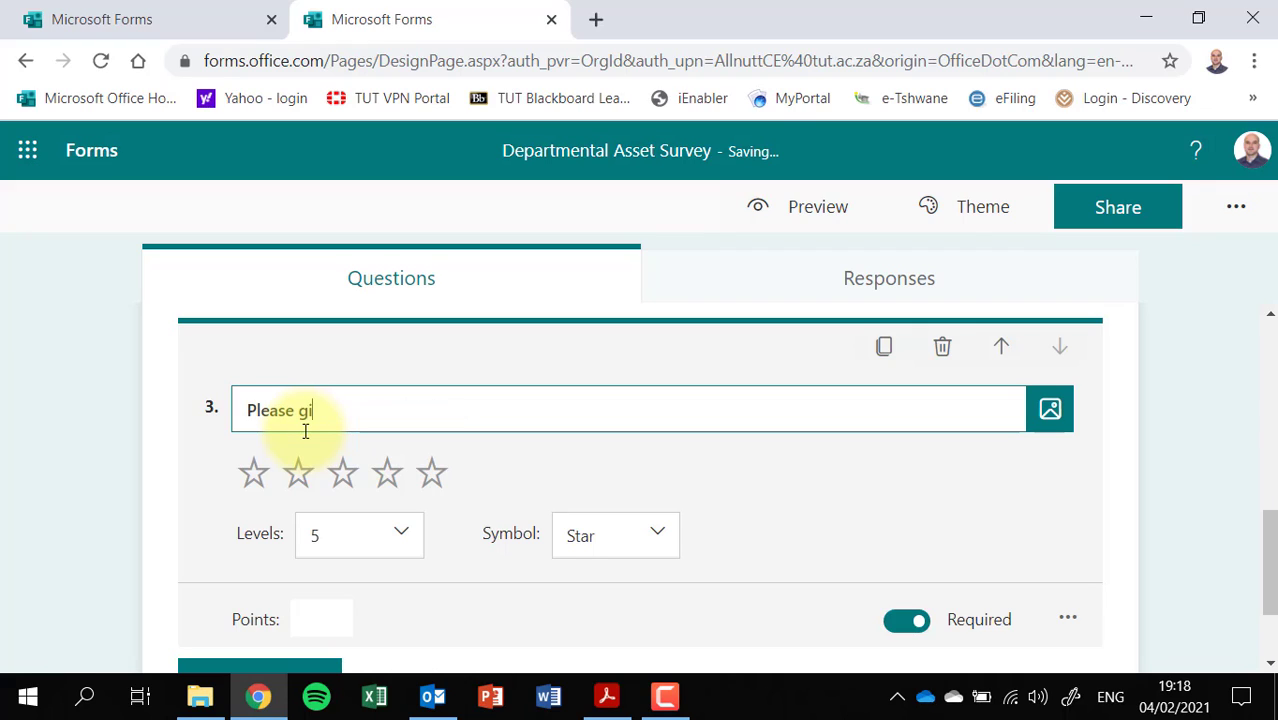
pyautogui.press('BackSpace')
pyautogui.press('BackSpace')
pyautogui.write('provide a condintion')
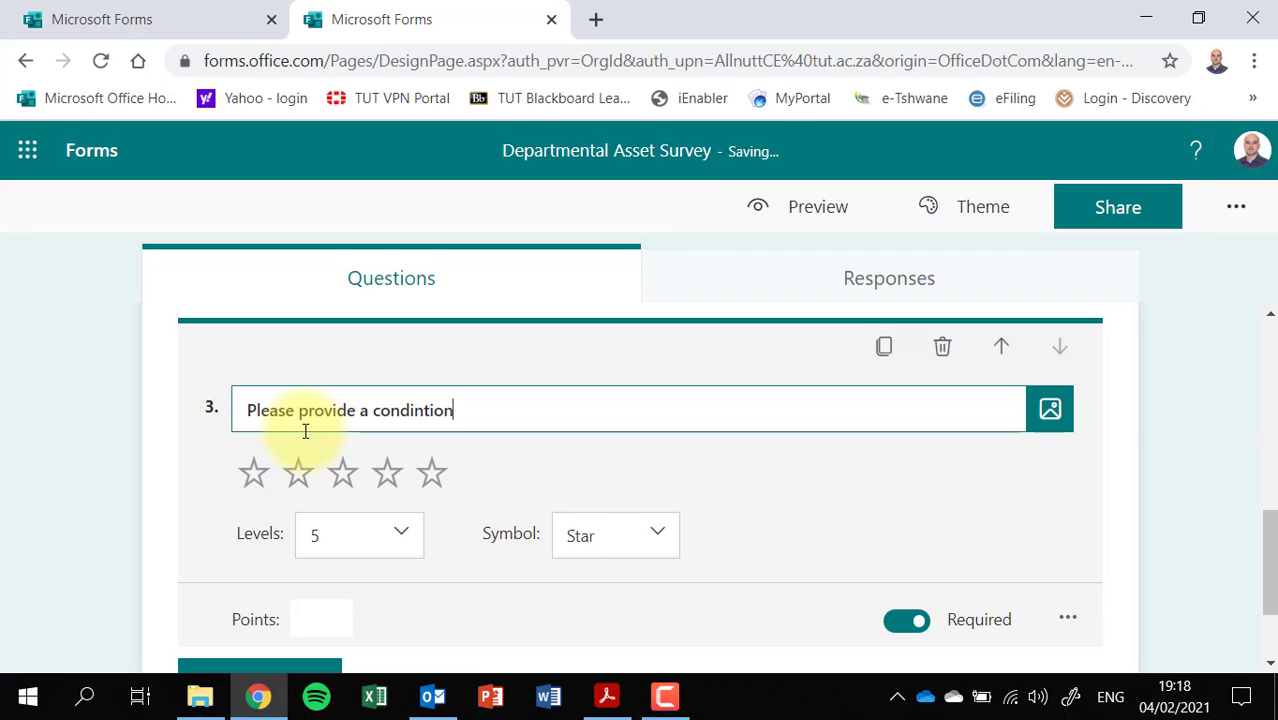
pyautogui.press('BackSpace')
pyautogui.press('BackSpace')
pyautogui.press('BackSpace')
pyautogui.write('tion rationgg for your')
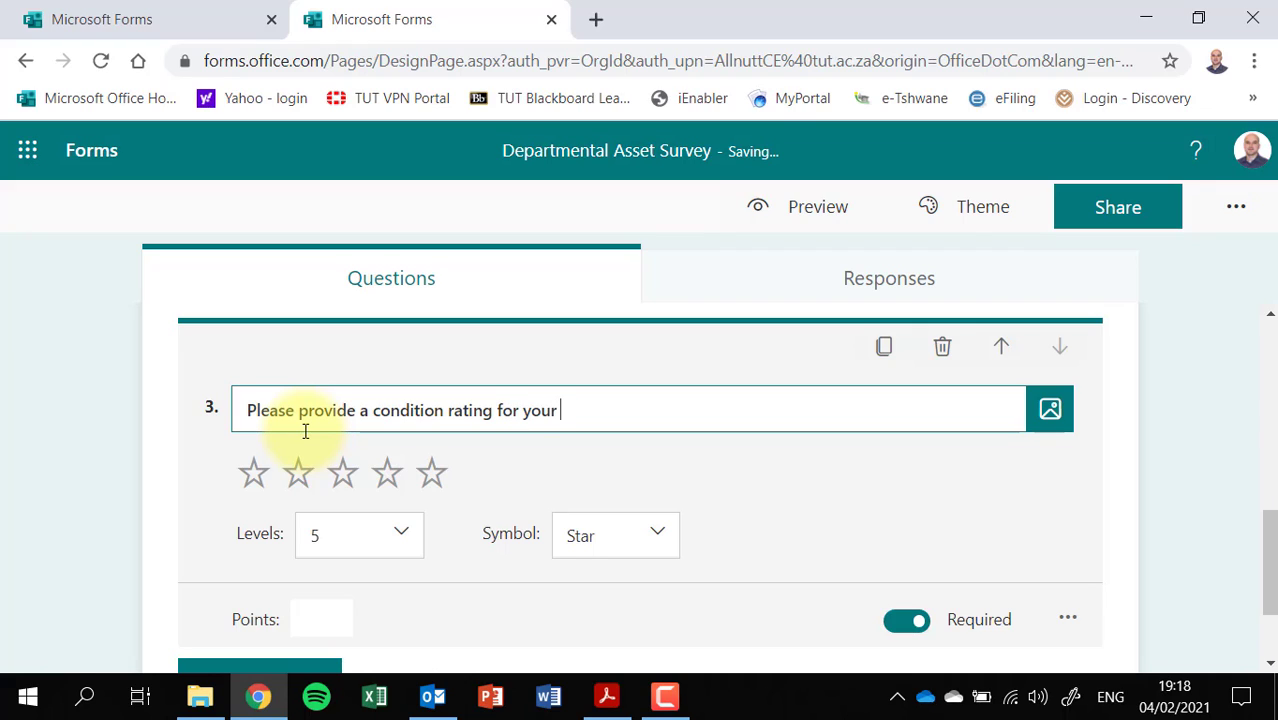
pyautogui.write(' Laptop/Des')
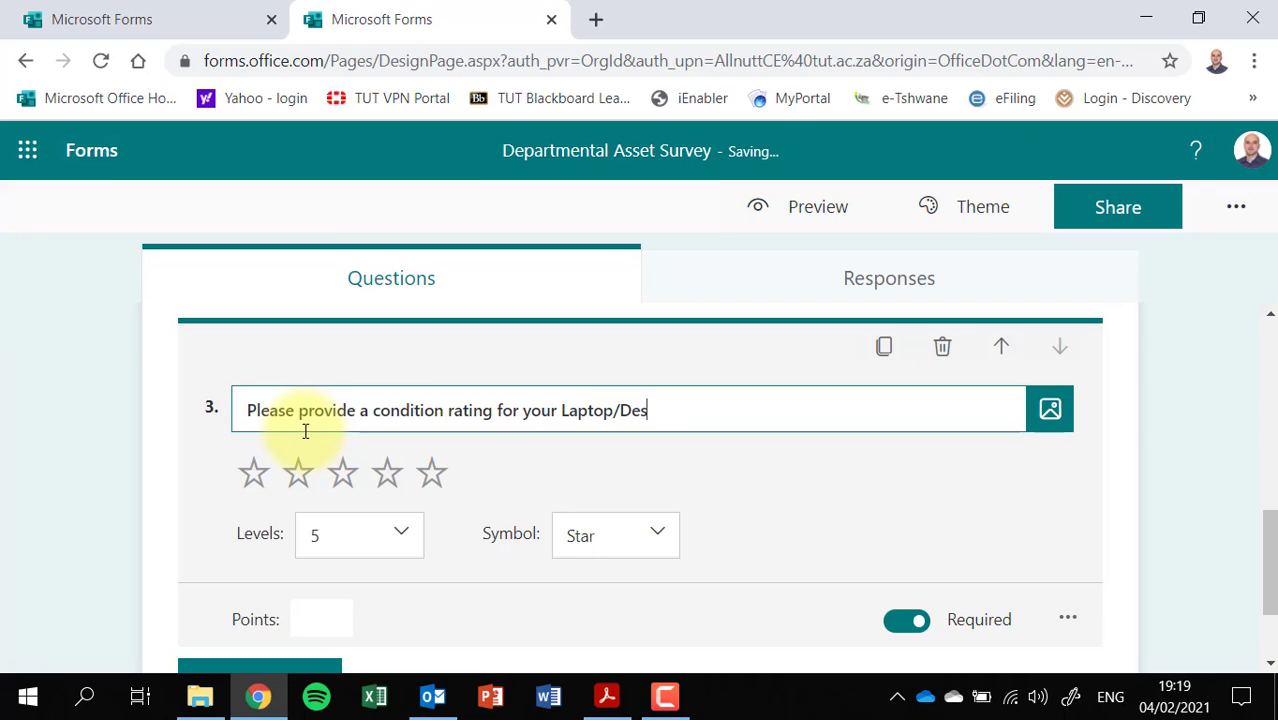
pyautogui.write('ktop')
# Extend the rating question's title with the note "(e.g., 5 stars means your PC is in excellent".
pyautogui.write('3')
pyautogui.write('(')
pyautogui.write('e.g.')
pyautogui.write(', 5 star')
pyautogui.write('s')
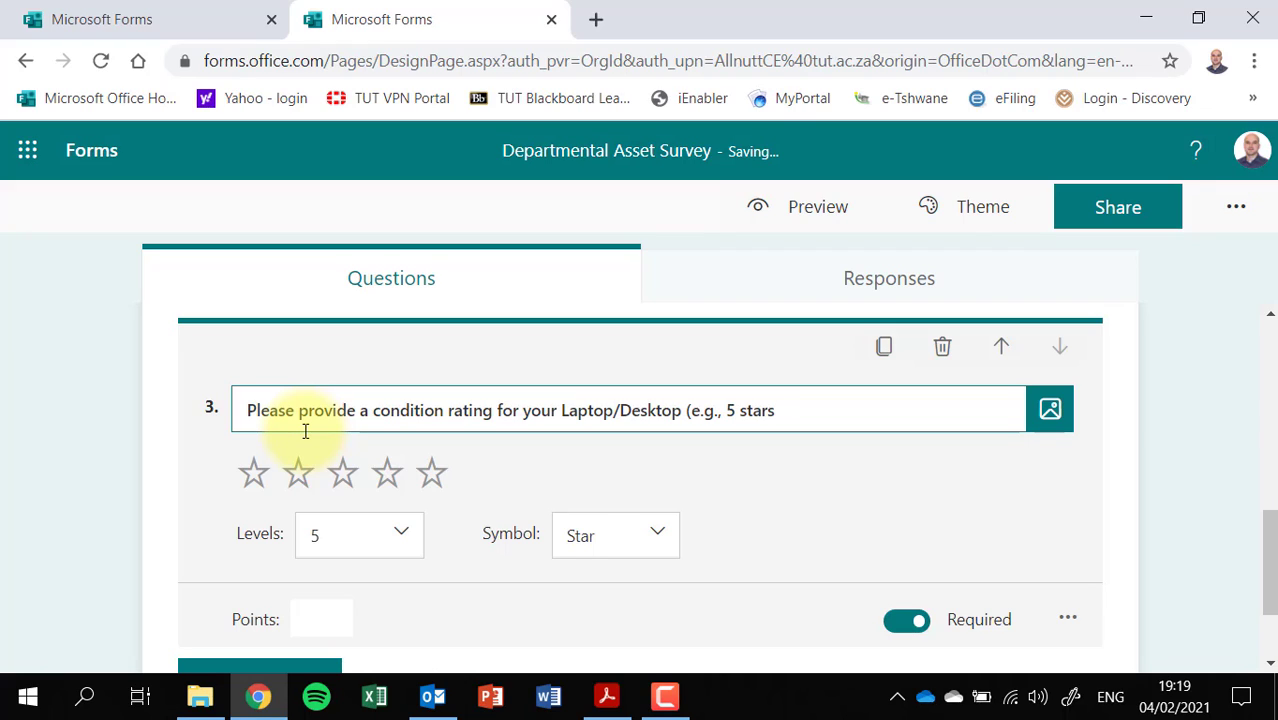
pyautogui.write('means your p')
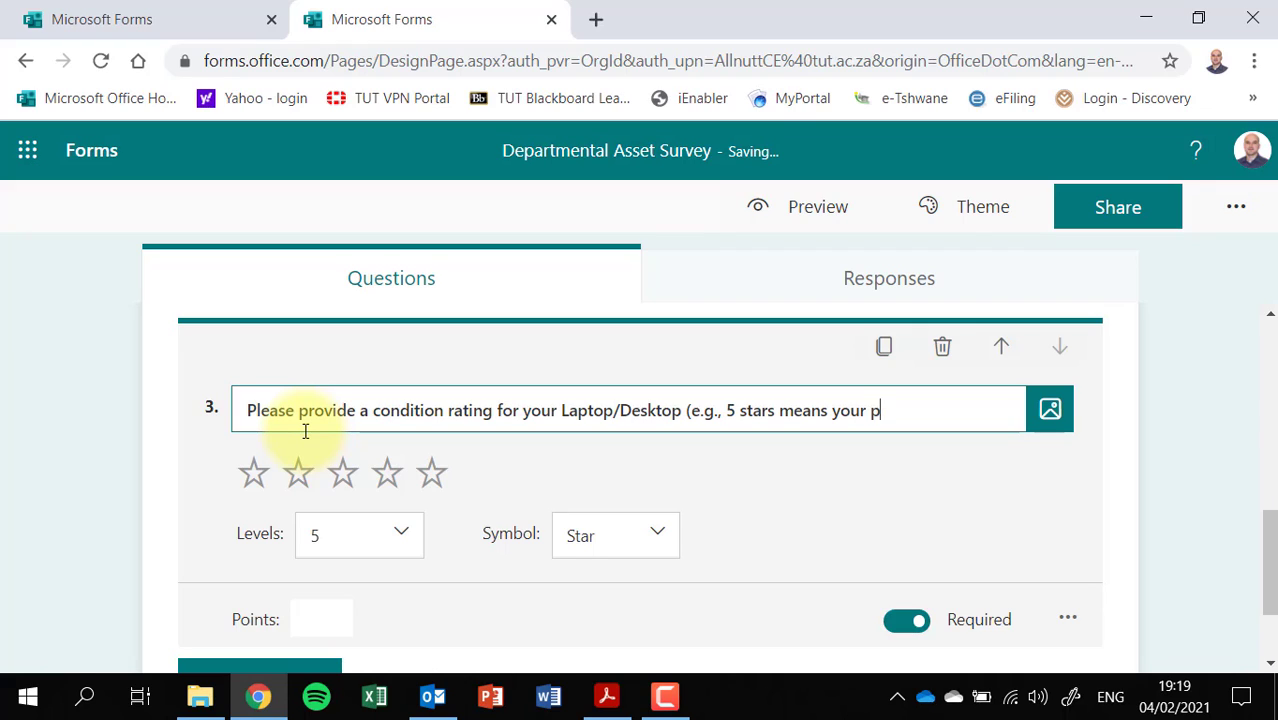
pyautogui.press('BackSpace')
pyautogui.write('PC is in exelen')
pyautogui.press('BackSpace')
pyautogui.press('BackSpace')
pyautogui.write('lent')
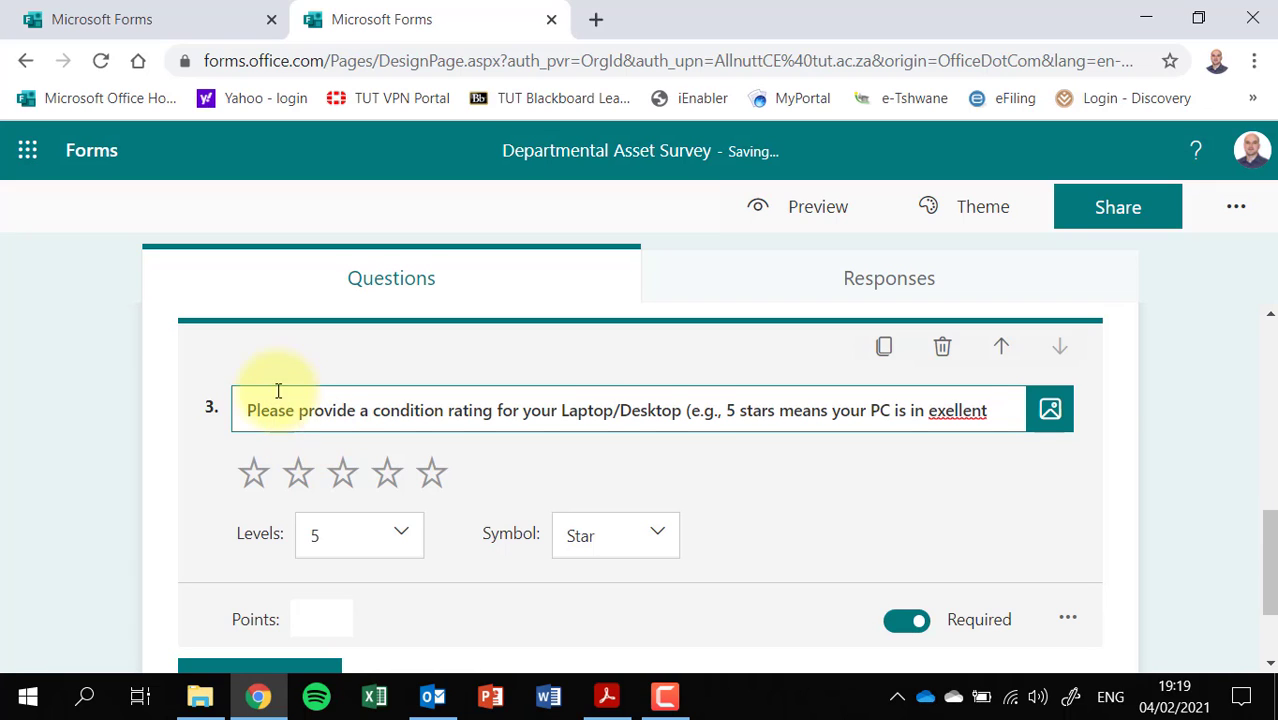
# Correct the spelling of "excellent" in the rating question's title and finish the note with "condition).".
pyautogui.rightClick(951, 413)
pyautogui.click(980, 168)
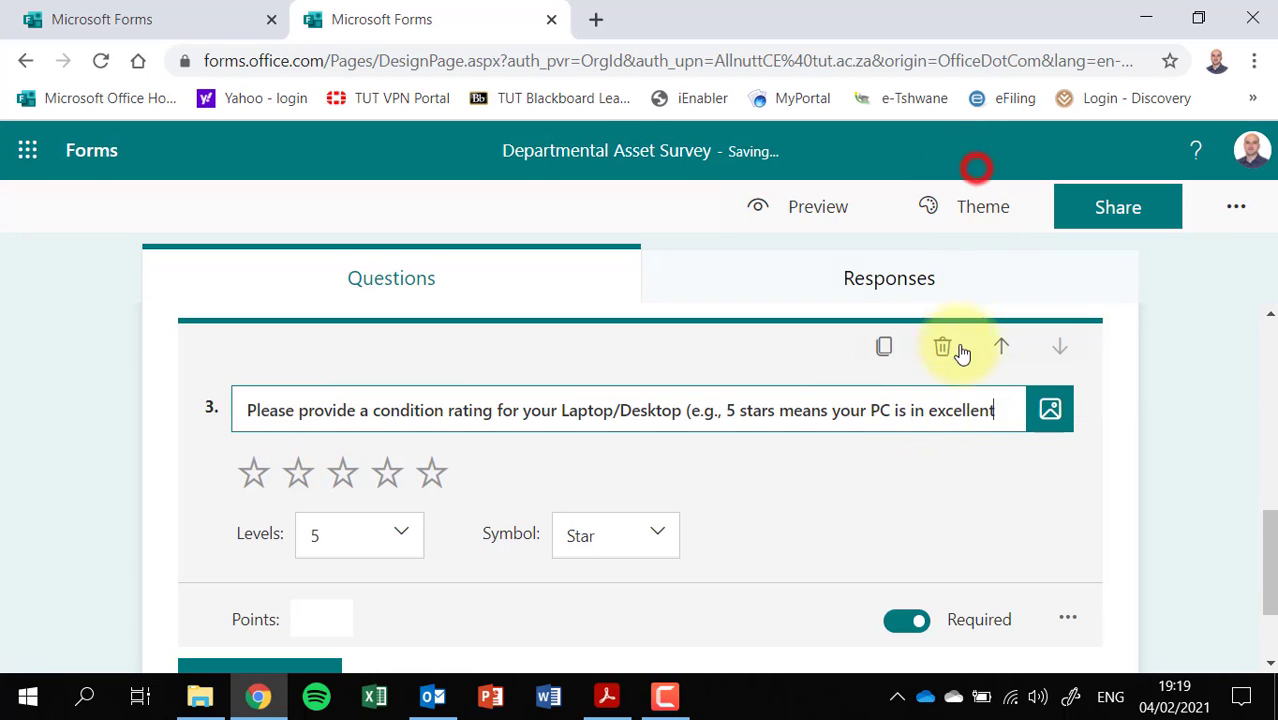
pyautogui.write('condition')
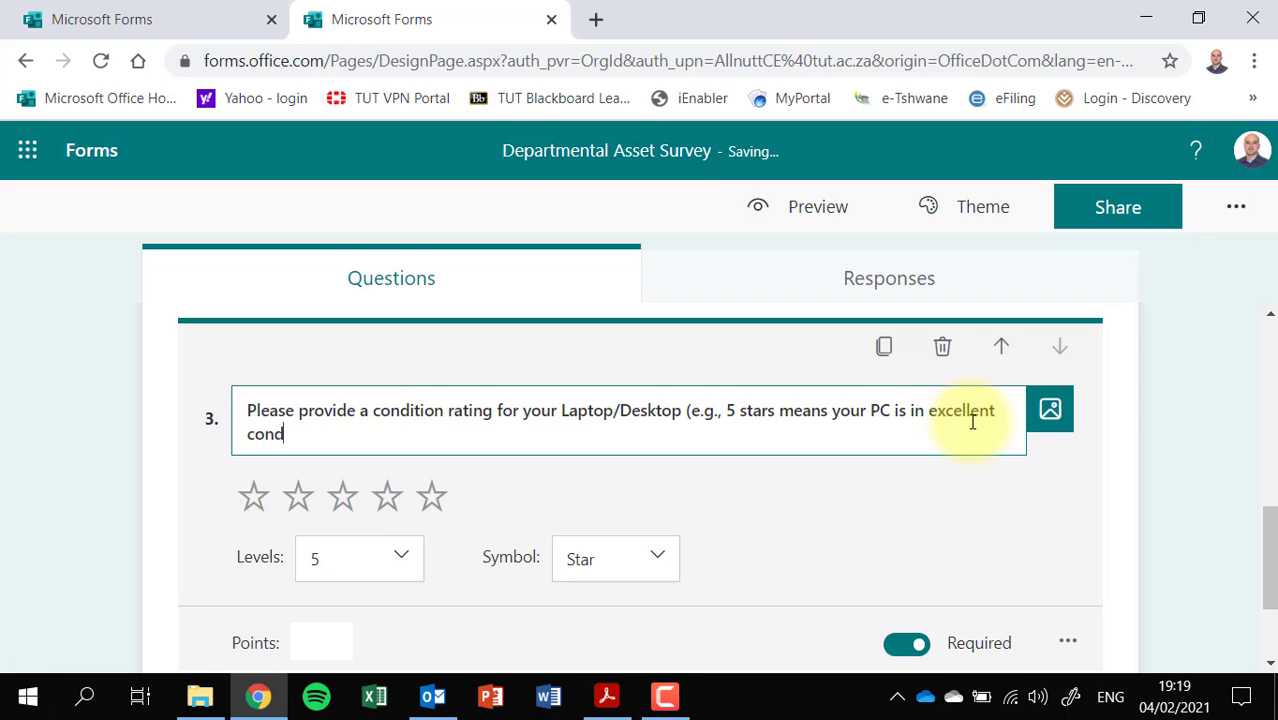
pyautogui.write(')')
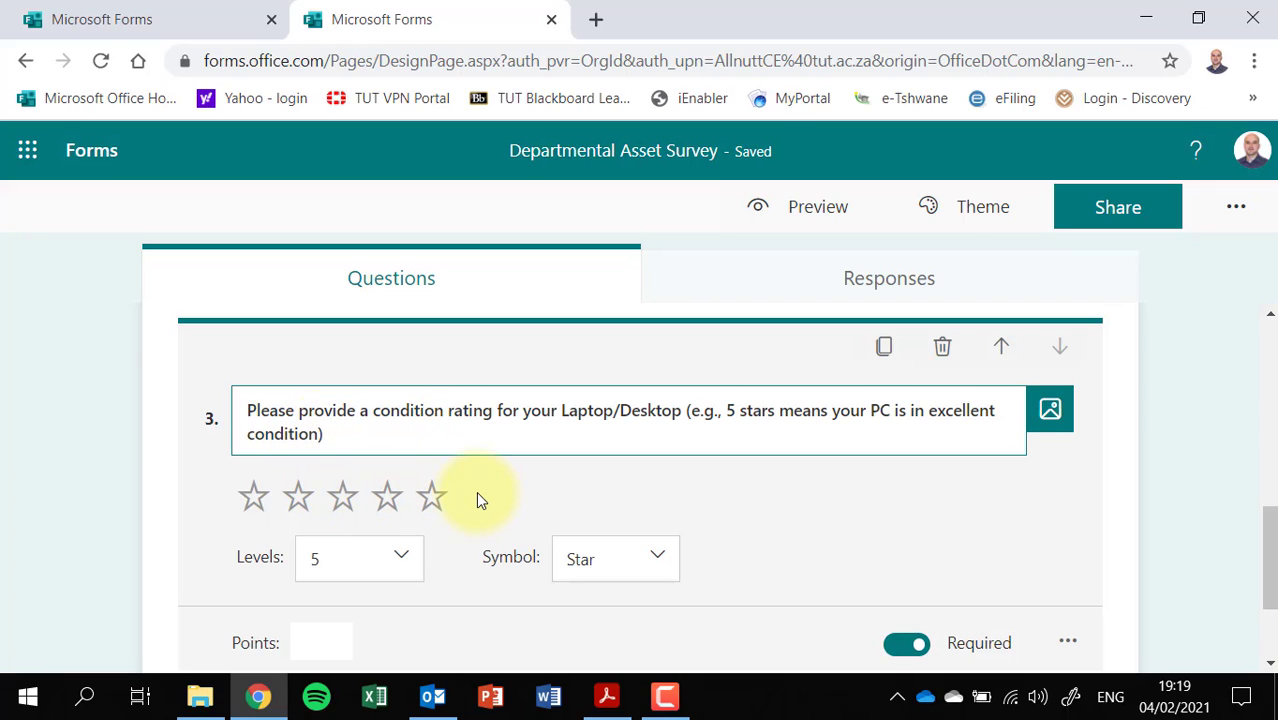
pyautogui.write('.')
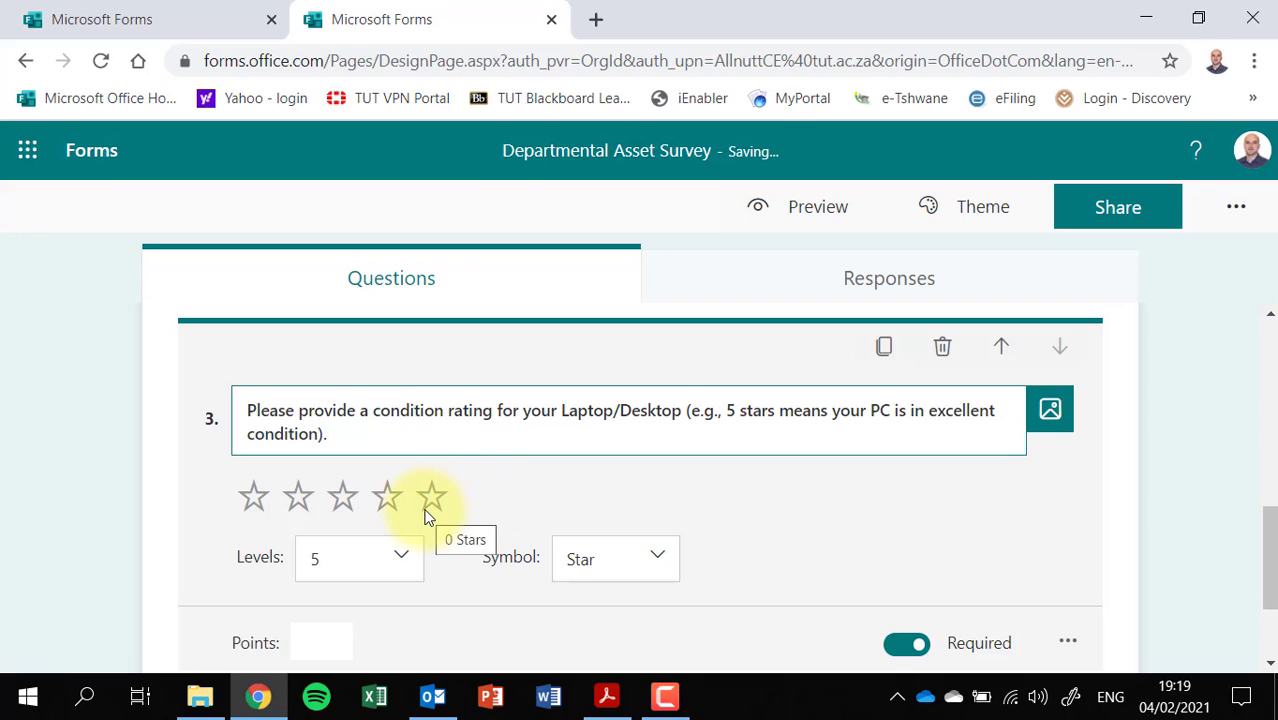
pyautogui.click(647, 565)
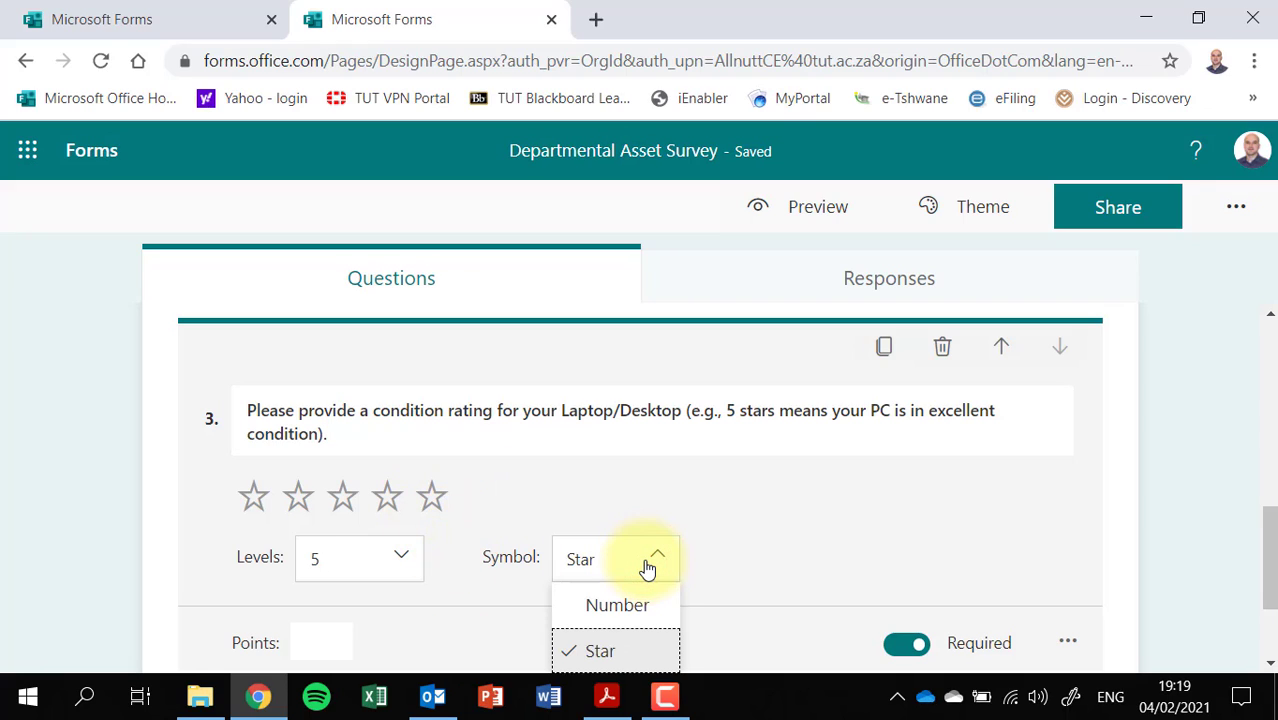
pyautogui.click(652, 562)
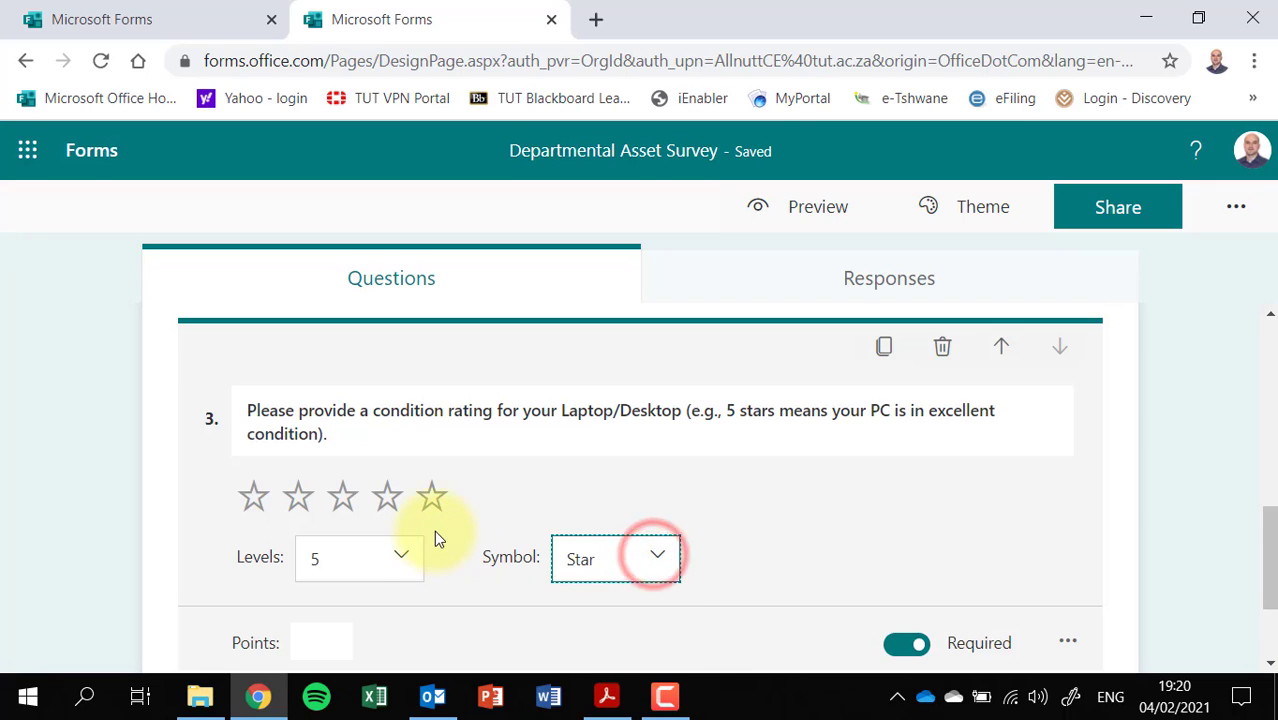
# Add a Date question as the fourth question, below the condition rating question.
pyautogui.scroll(-2, 434, 533)
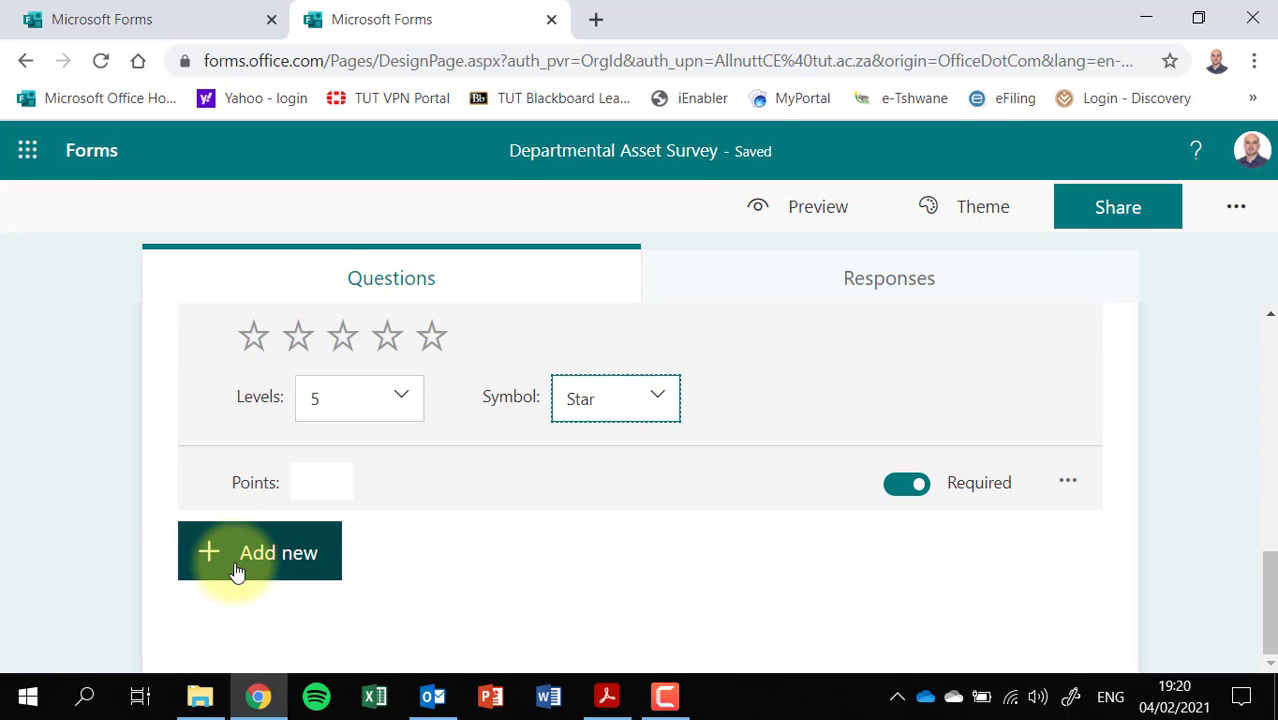
pyautogui.click(235, 567)
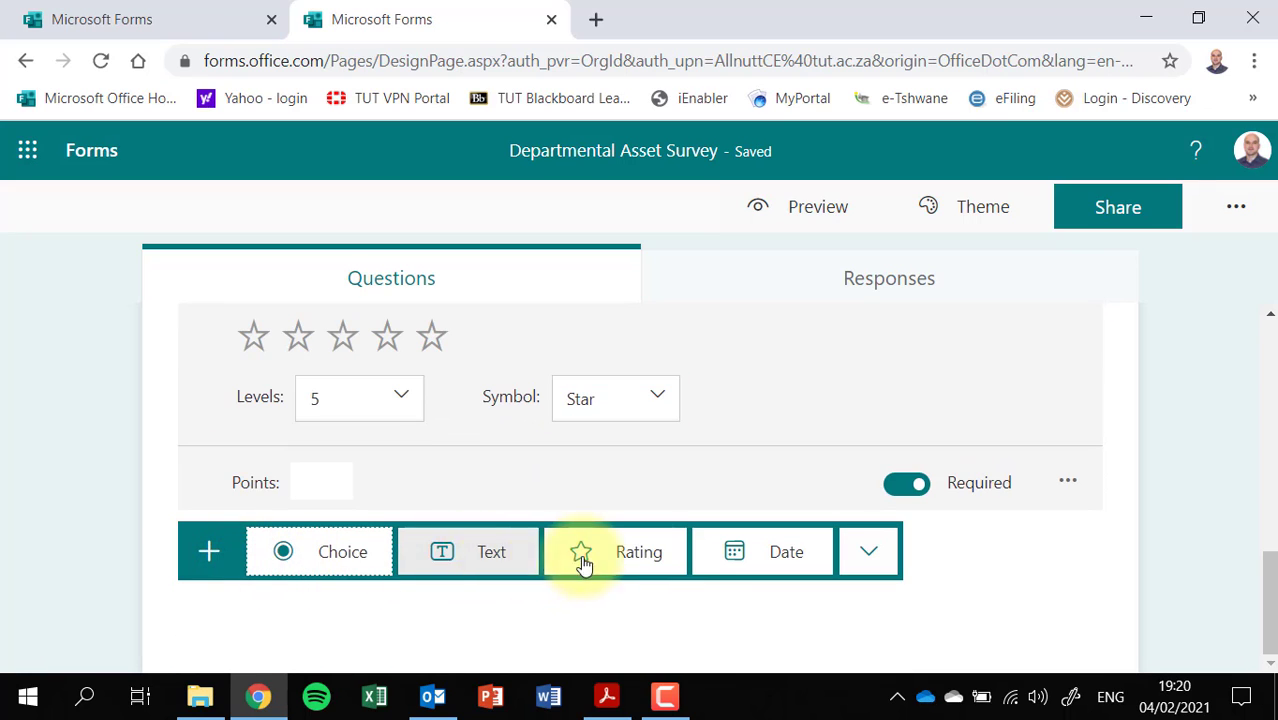
pyautogui.click(745, 553)
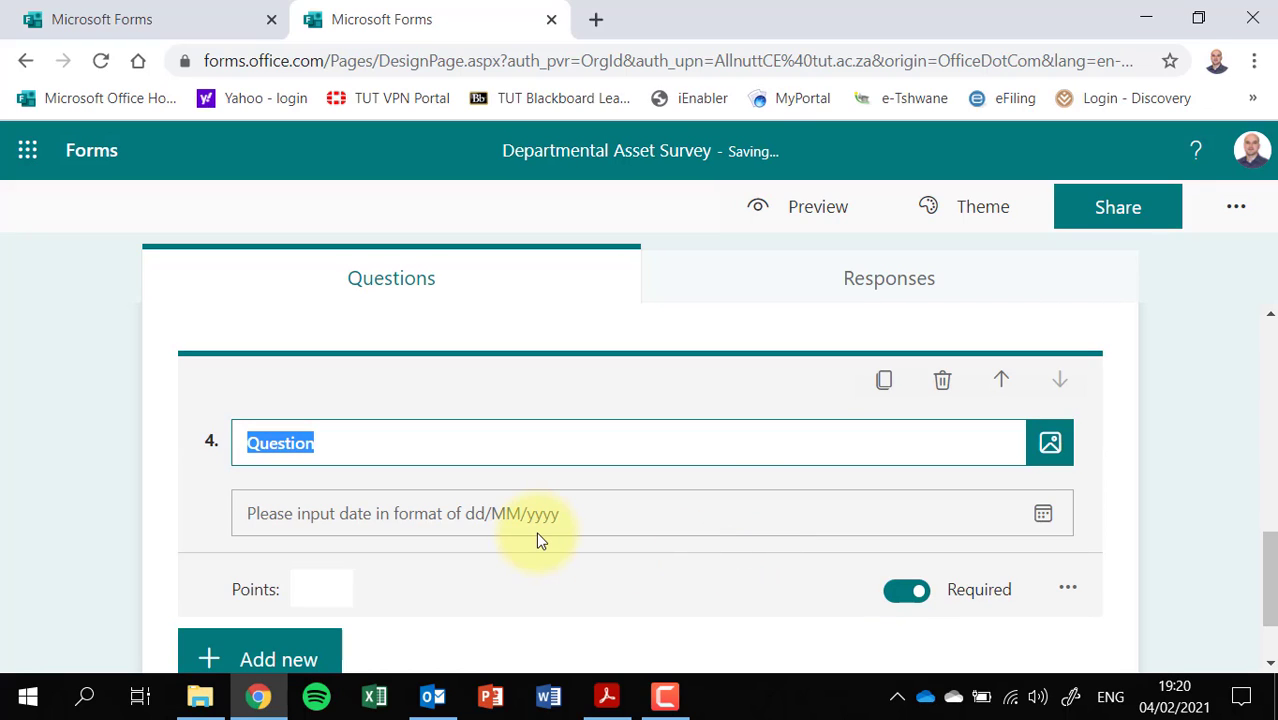
# Title the date question "When did you receive your Laptop/Desktop?".
pyautogui.write('W')
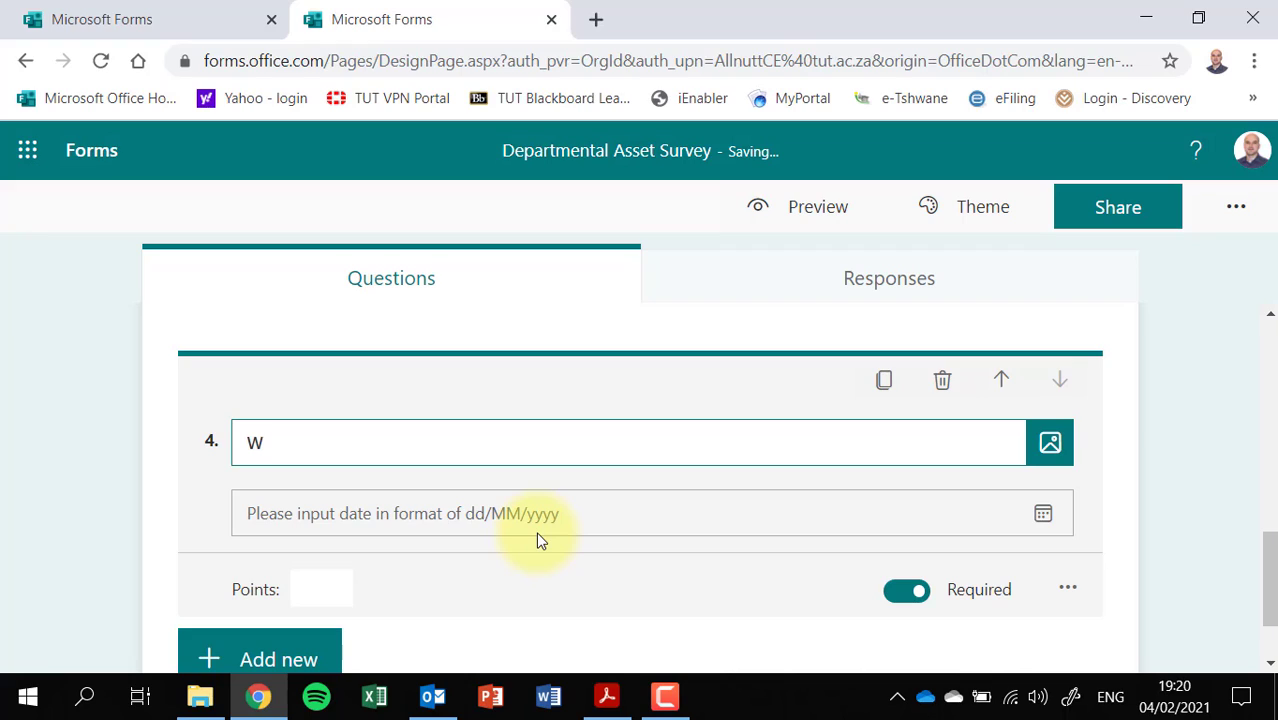
pyautogui.write('hen did you recieve ')
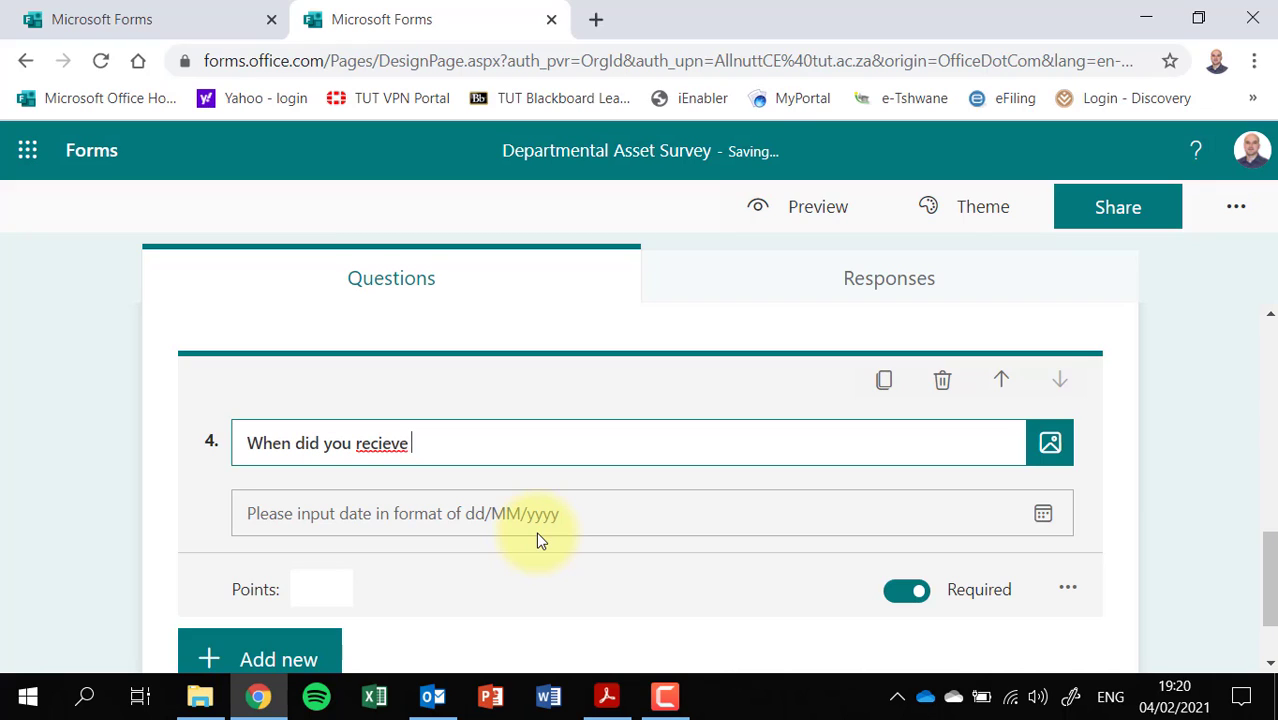
pyautogui.write('yo')
pyautogui.press('BackSpace')
pyautogui.press('BackSpace')
pyautogui.press('BackSpace')
pyautogui.press('BackSpace')
pyautogui.press('BackSpace')
pyautogui.press('BackSpace')
pyautogui.press('BackSpace')
pyautogui.write('eive your P')
pyautogui.press('BackSpace')
pyautogui.write('Laptop')
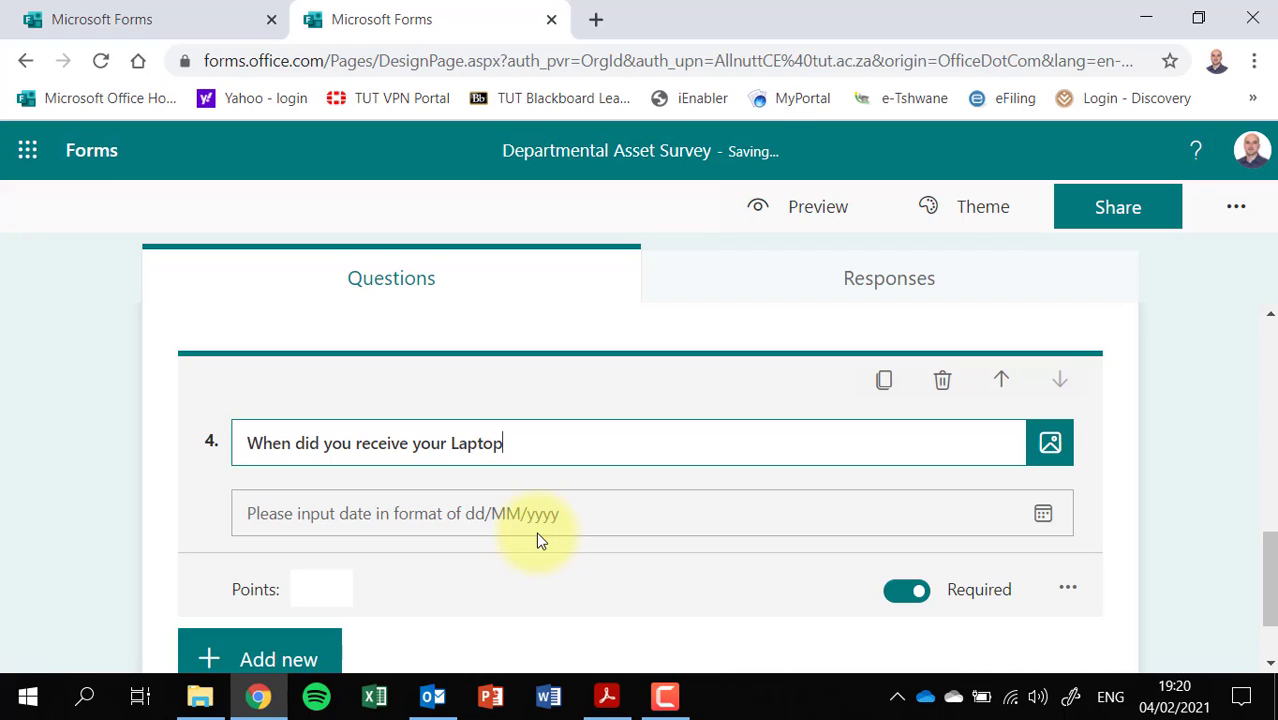
pyautogui.write('/Desktop? (')
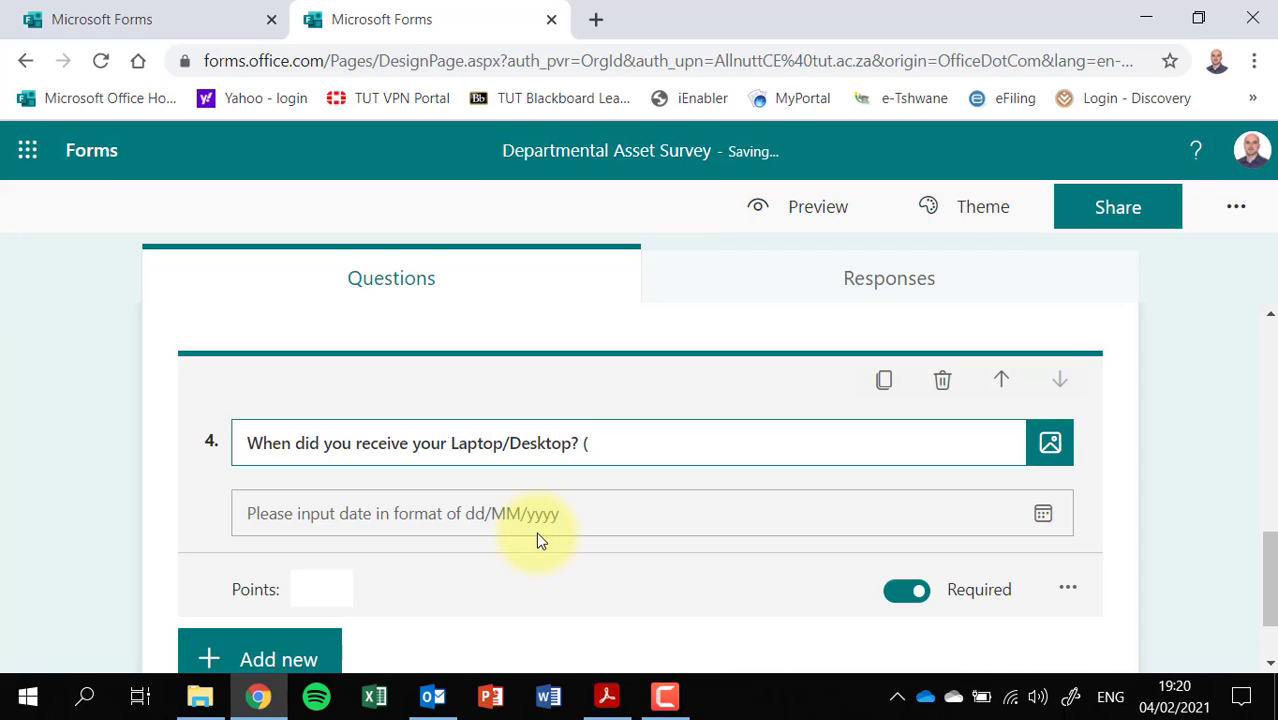
# Append the note "(Please select the date below)" to the date question's title.
pyautogui.write('C')
pyautogui.press('BackSpace')
pyautogui.write('Please input the date')
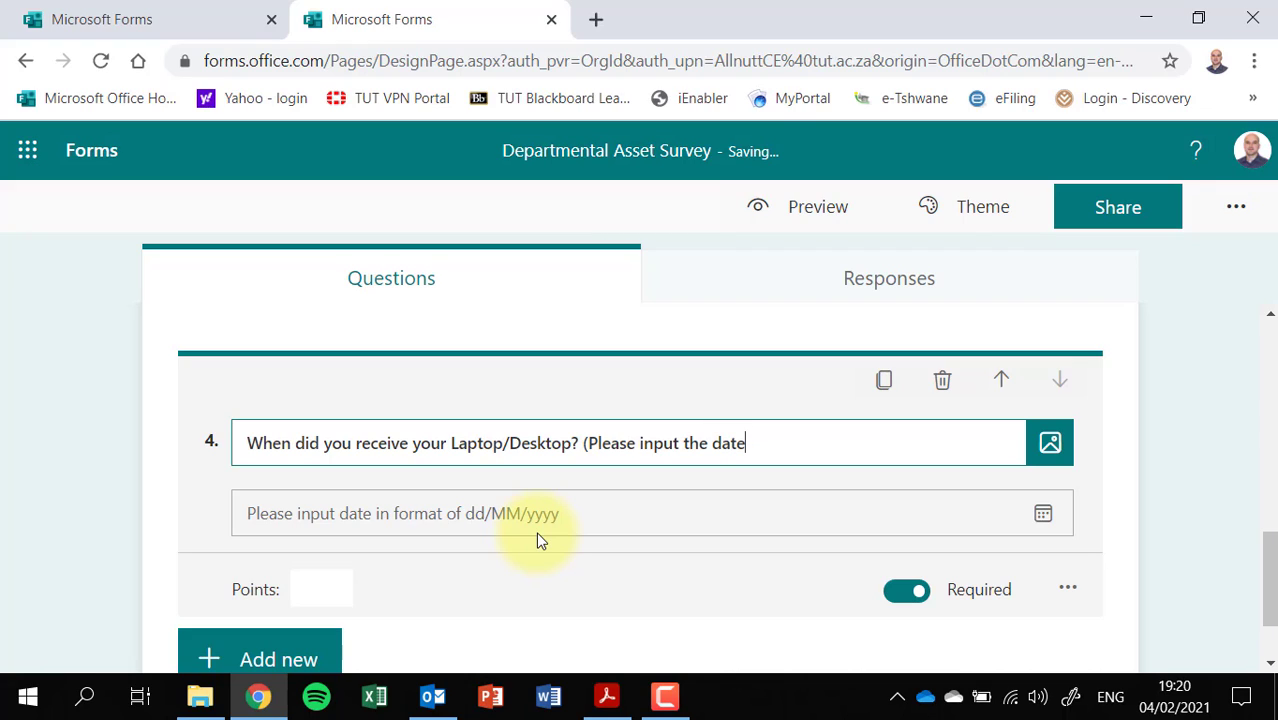
pyautogui.press('BackSpace')
pyautogui.press('BackSpace')
pyautogui.press('BackSpace')
pyautogui.press('BackSpace')
pyautogui.press('BackSpace')
pyautogui.press('BackSpace')
pyautogui.press('BackSpace')
pyautogui.press('BackSpace')
pyautogui.press('BackSpace')
pyautogui.press('BackSpace')
pyautogui.press('BackSpace')
pyautogui.press('BackSpace')
pyautogui.press('BackSpace')
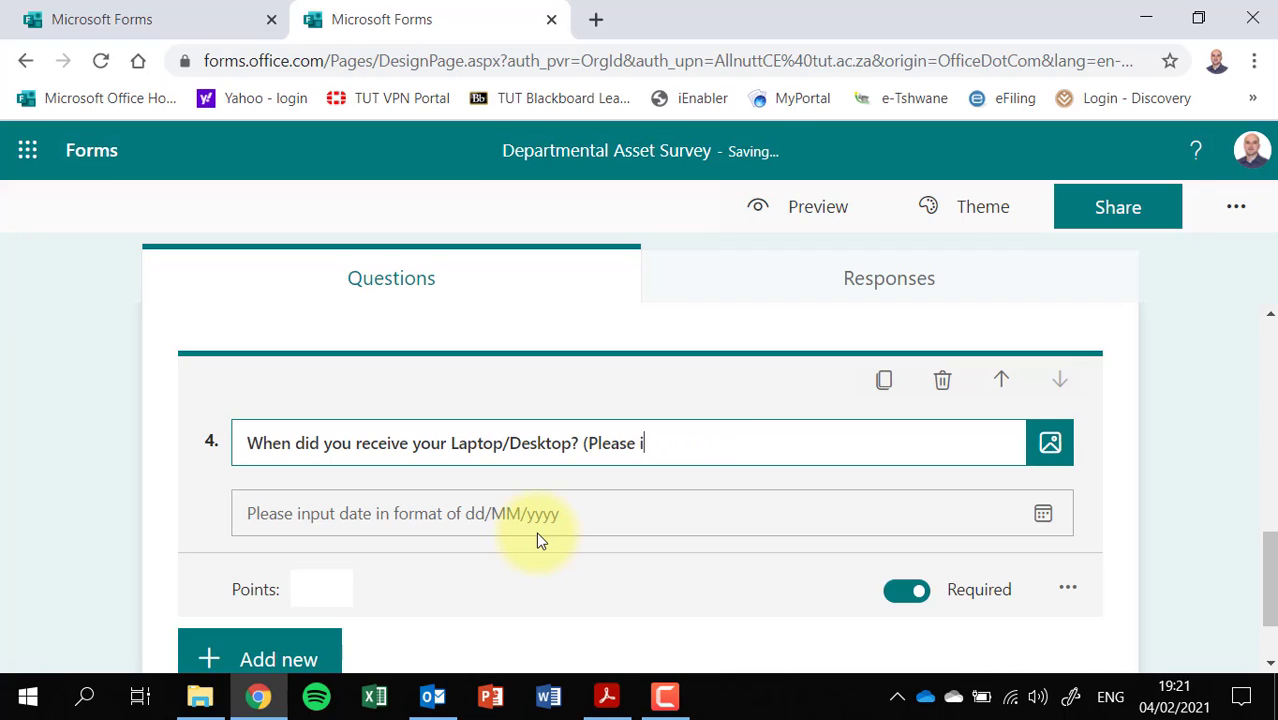
pyautogui.press('BackSpace')
pyautogui.write('select the da')
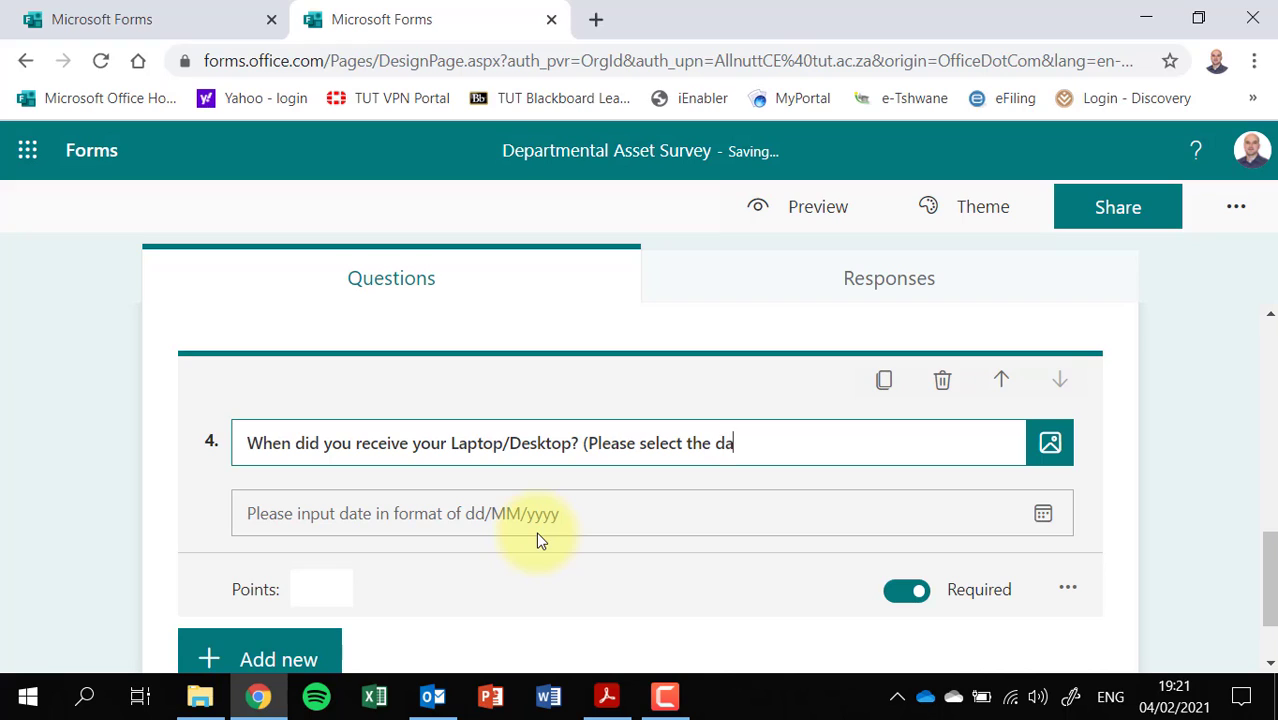
pyautogui.write('te below)')
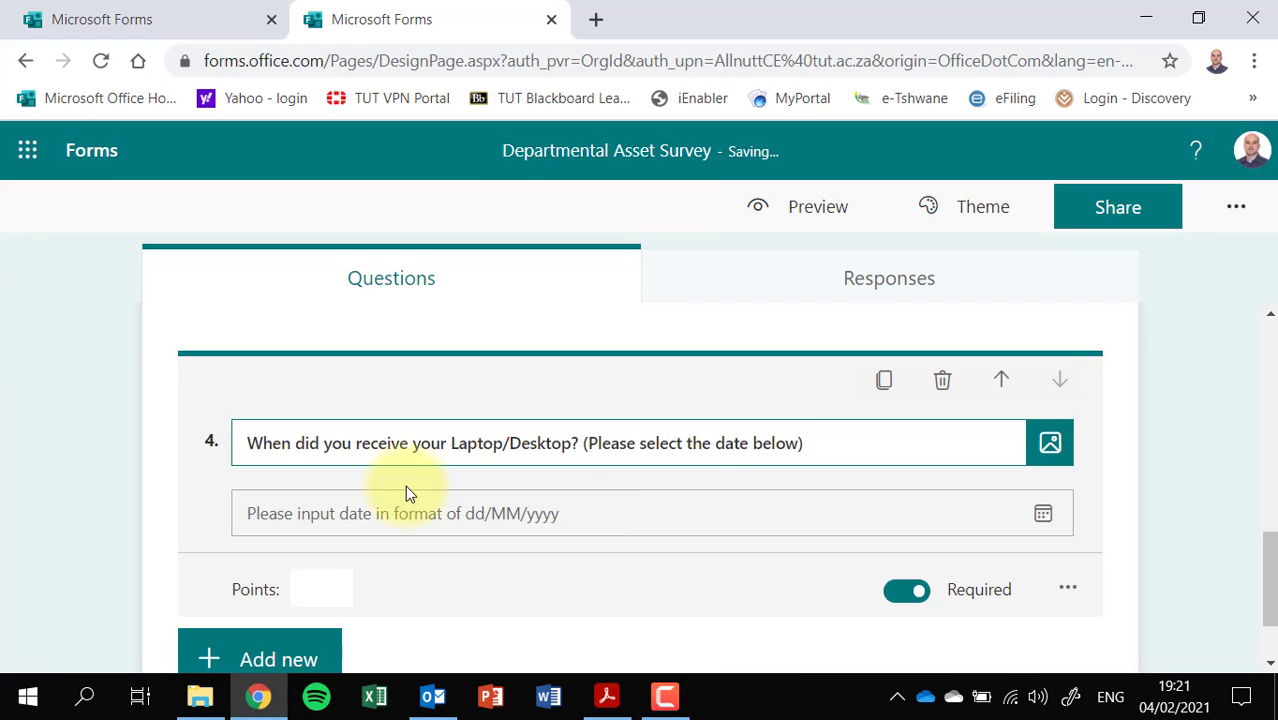
pyautogui.click(602, 508)
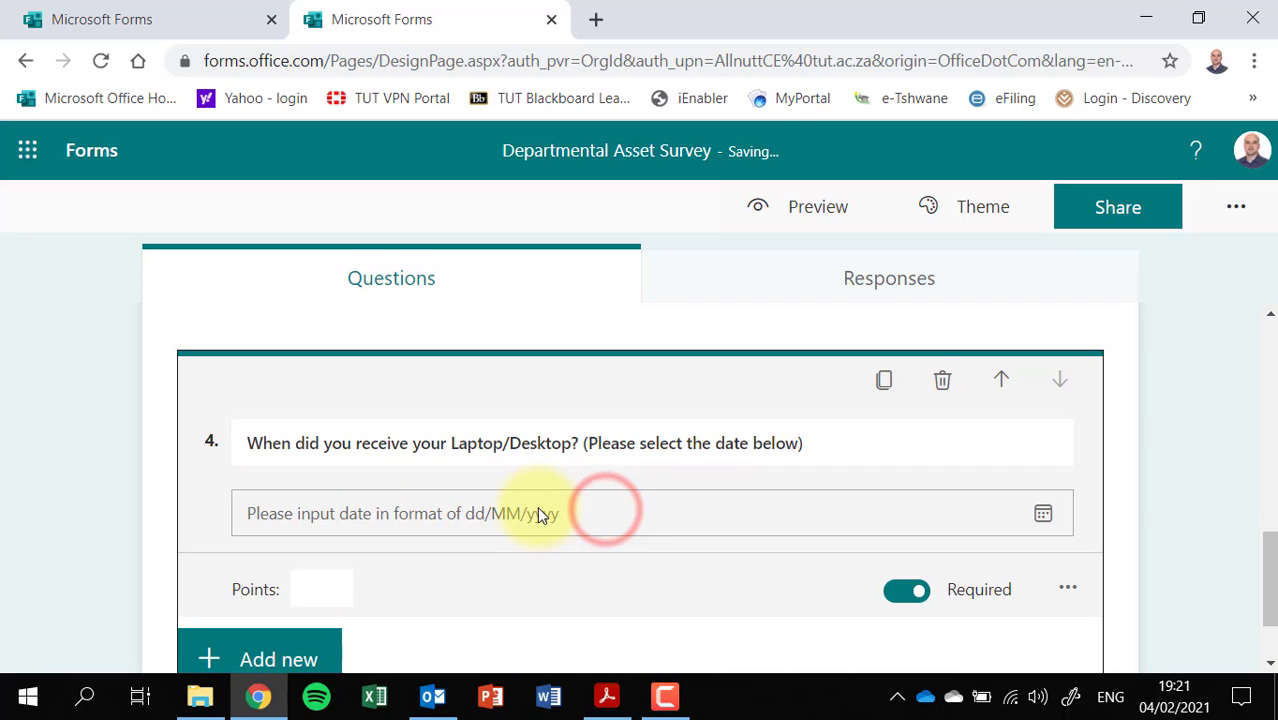
# Review the survey questions from the staff number question down to the date question.
pyautogui.scroll(-1, 475, 502)
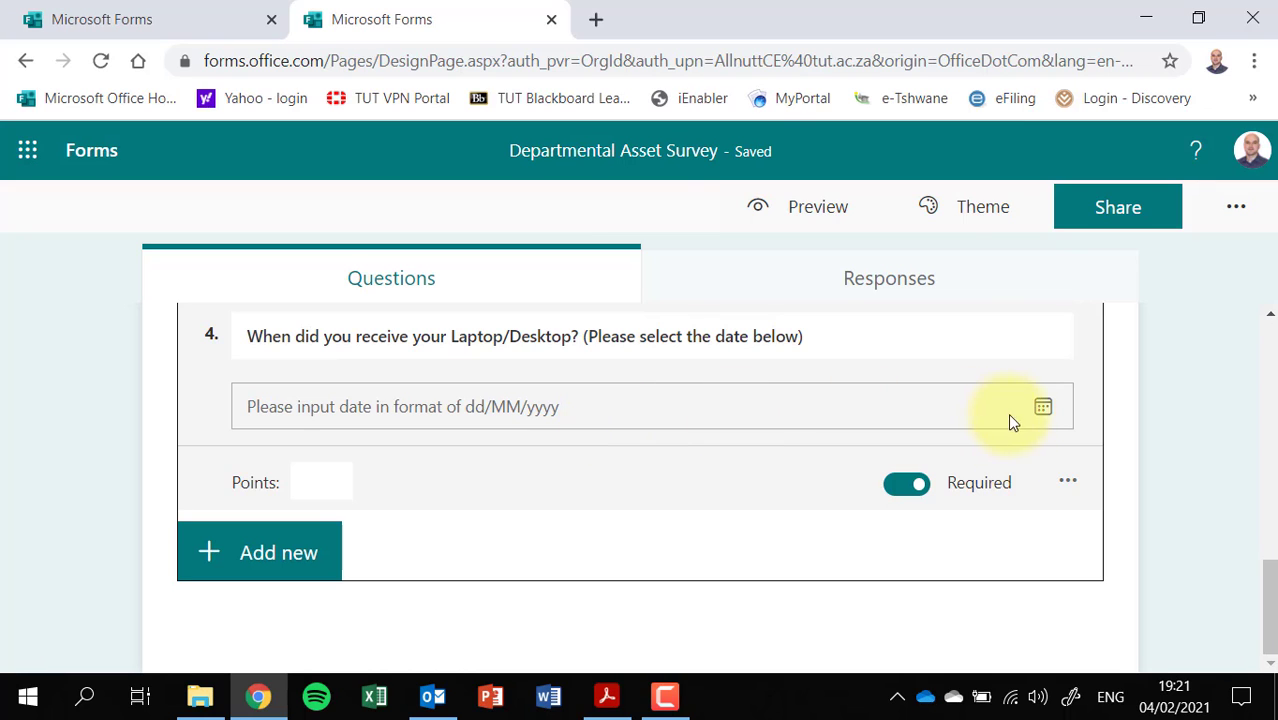
pyautogui.scroll(1, 253, 521)
pyautogui.scroll(5, 265, 517)
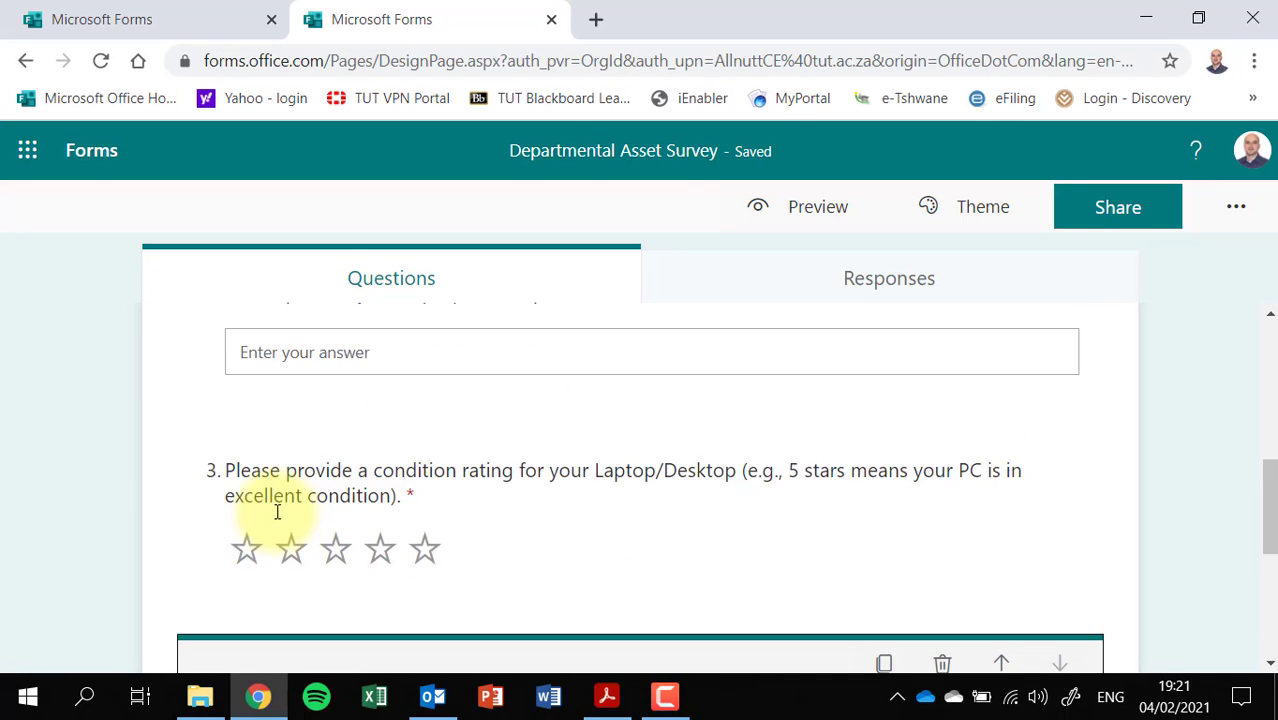
pyautogui.scroll(-6, 280, 514)
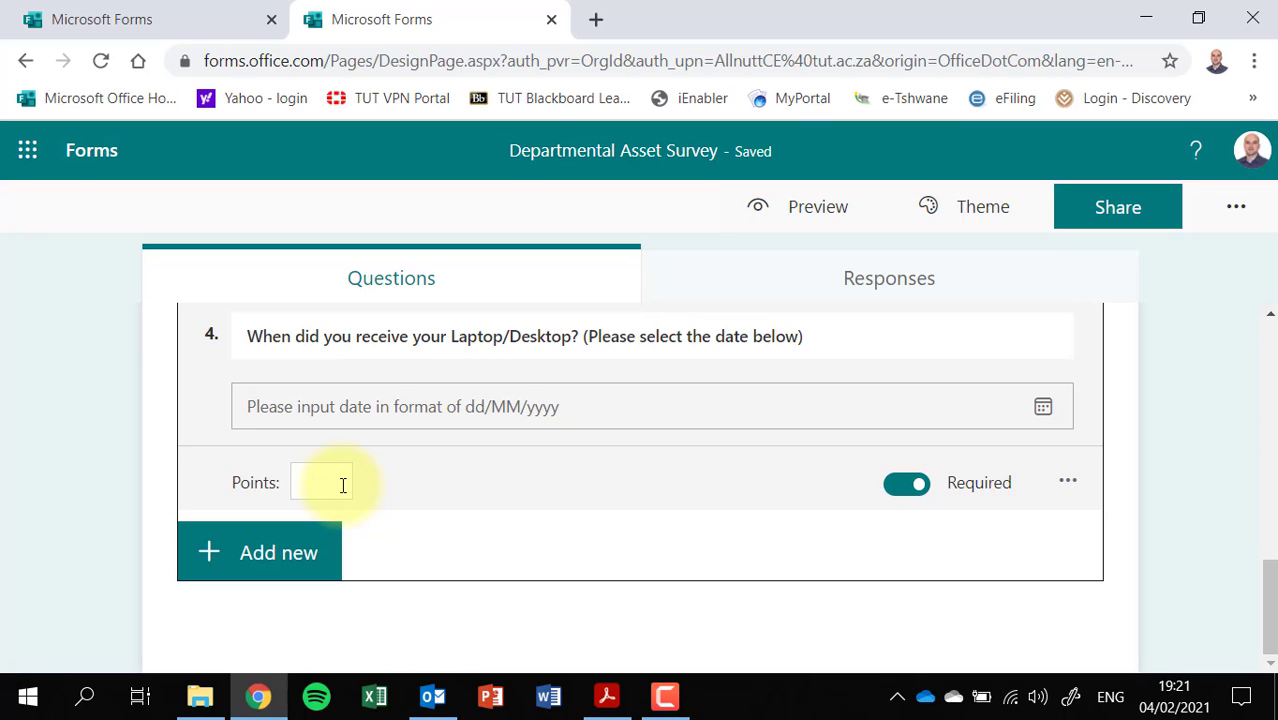
pyautogui.scroll(10, 390, 466)
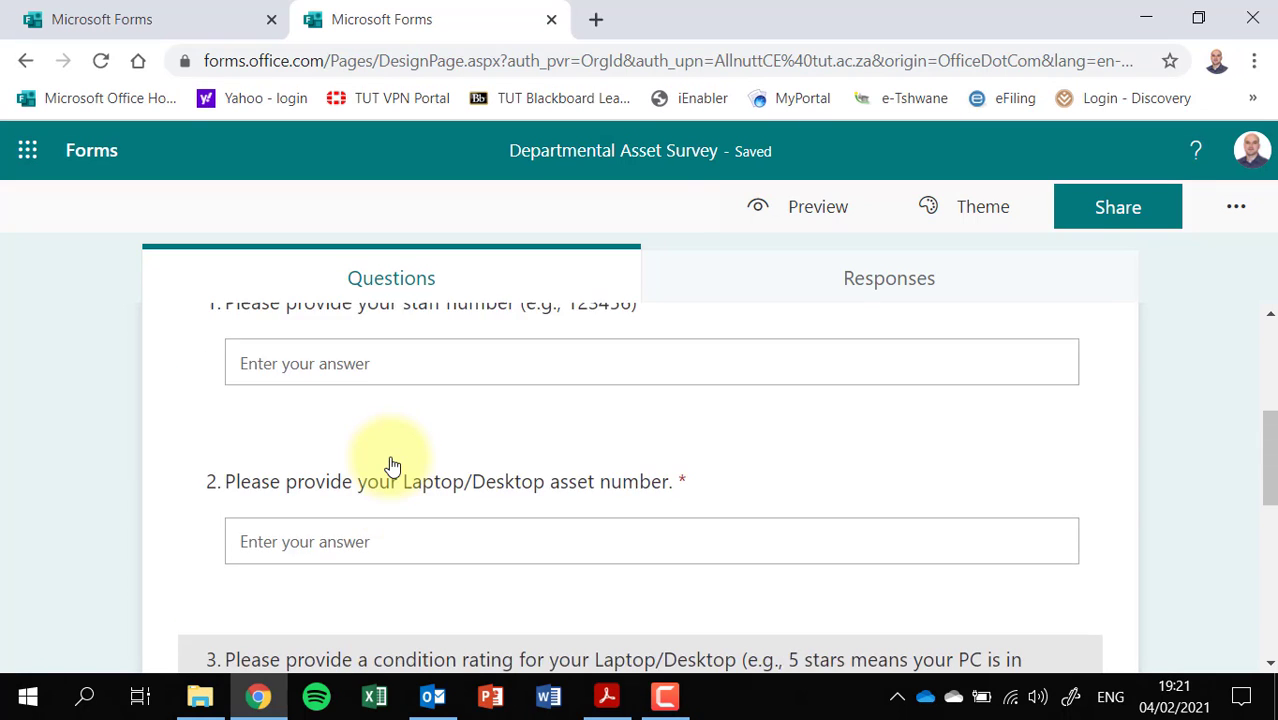
pyautogui.scroll(-10, 392, 466)
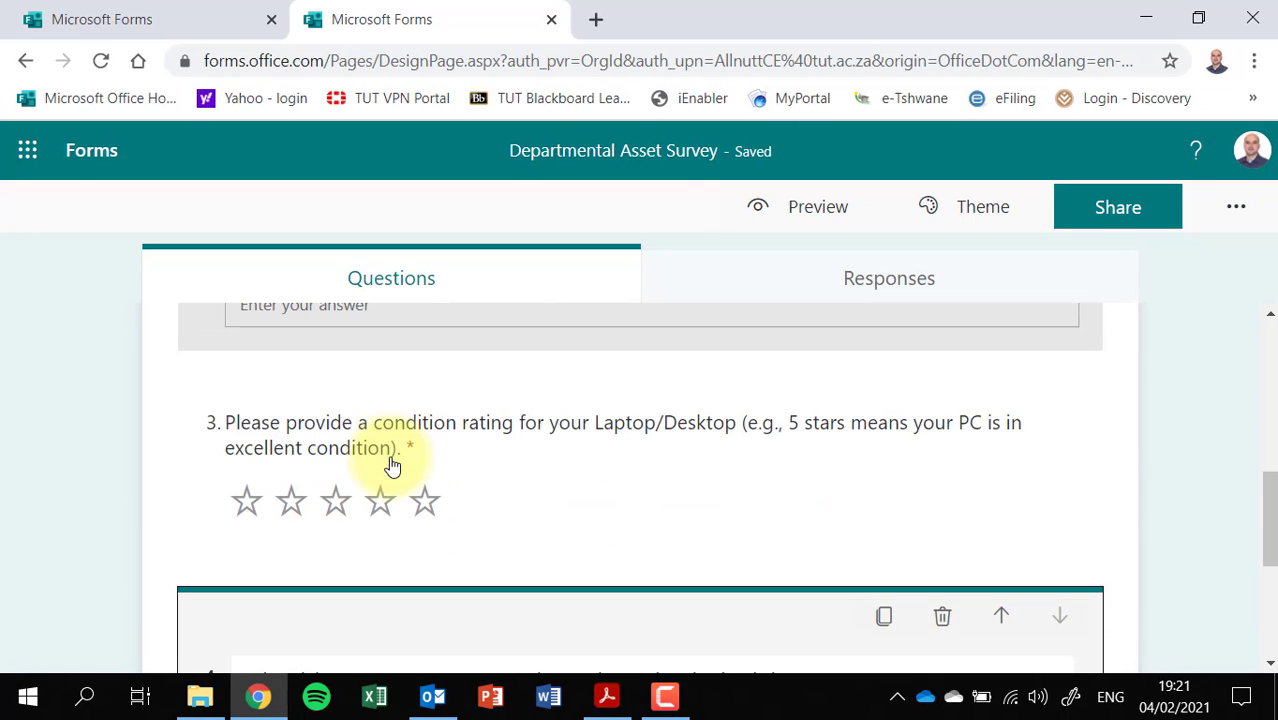
pyautogui.scroll(-1, 445, 485)
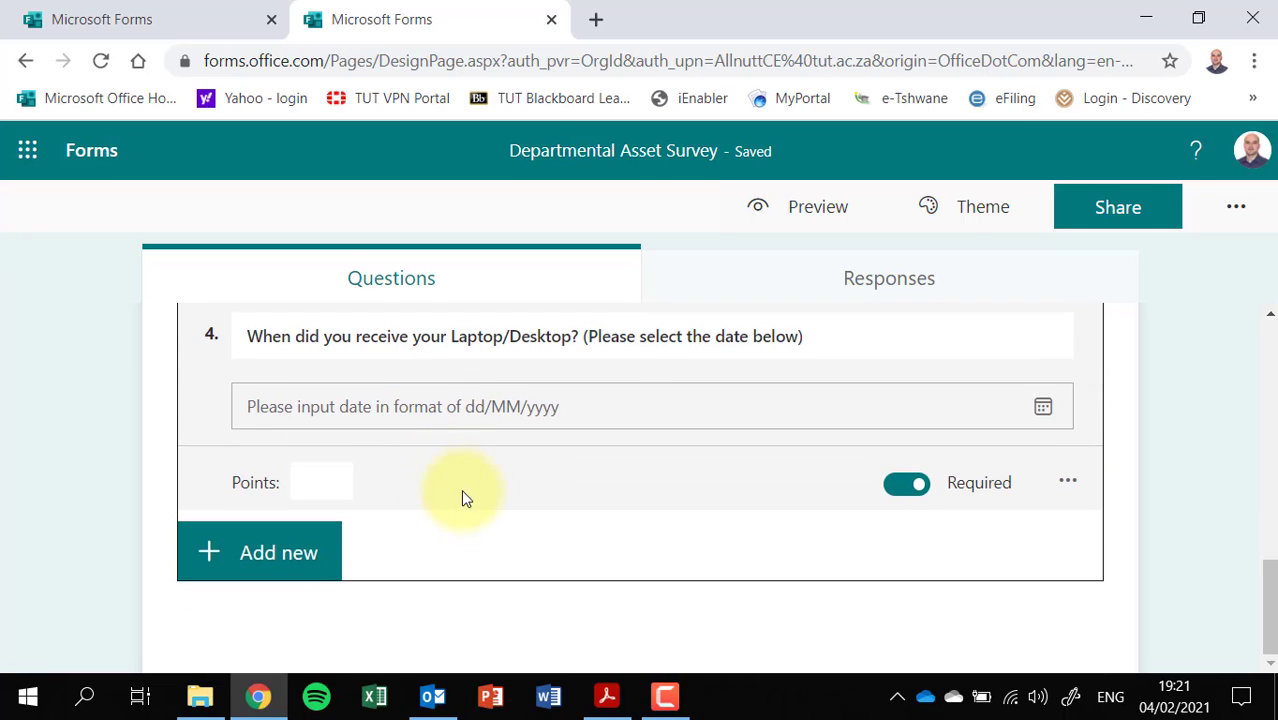
# Add a Choice question as the fifth question, below the date question.
pyautogui.click(232, 556)
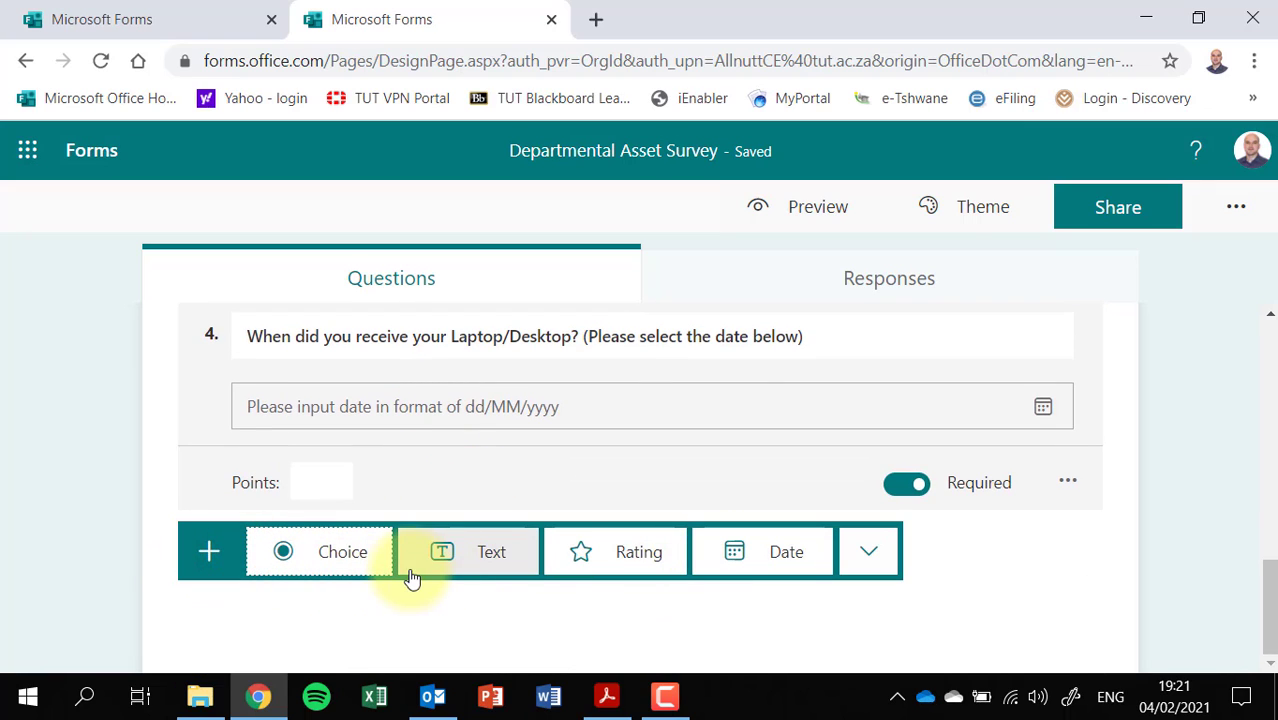
pyautogui.click(321, 563)
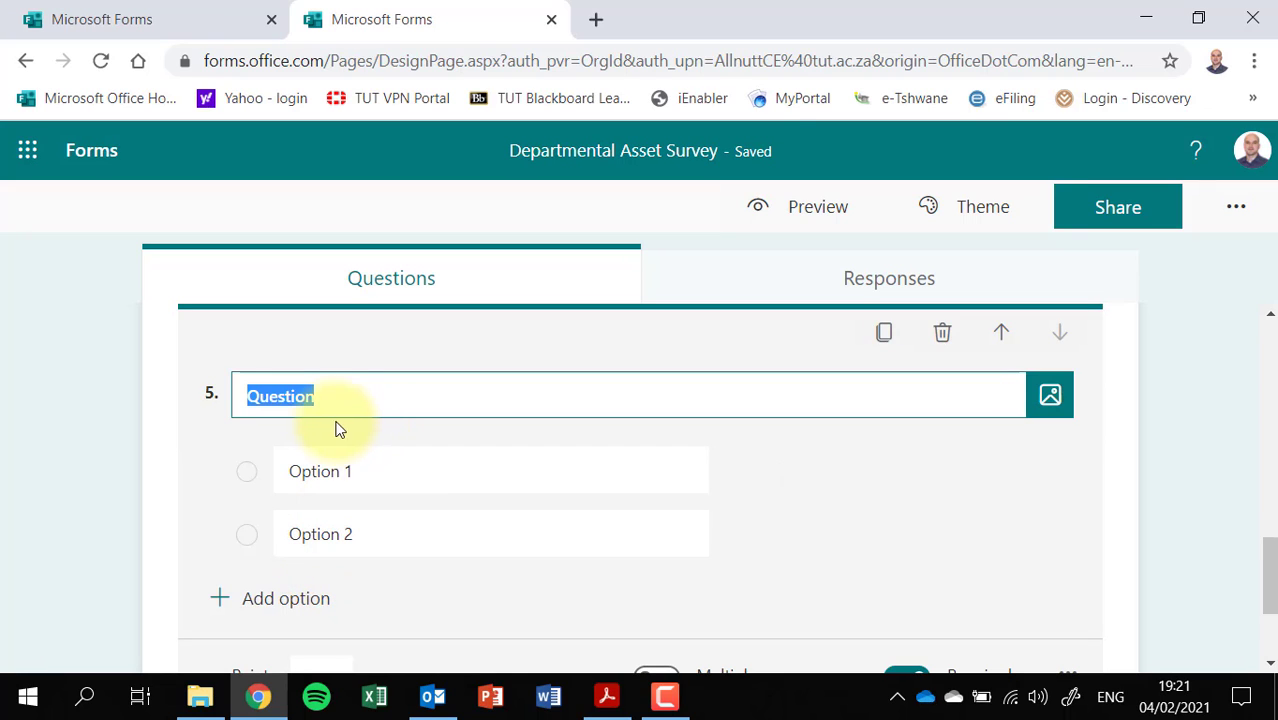
pyautogui.scroll(2, 334, 424)
pyautogui.scroll(-2, 334, 424)
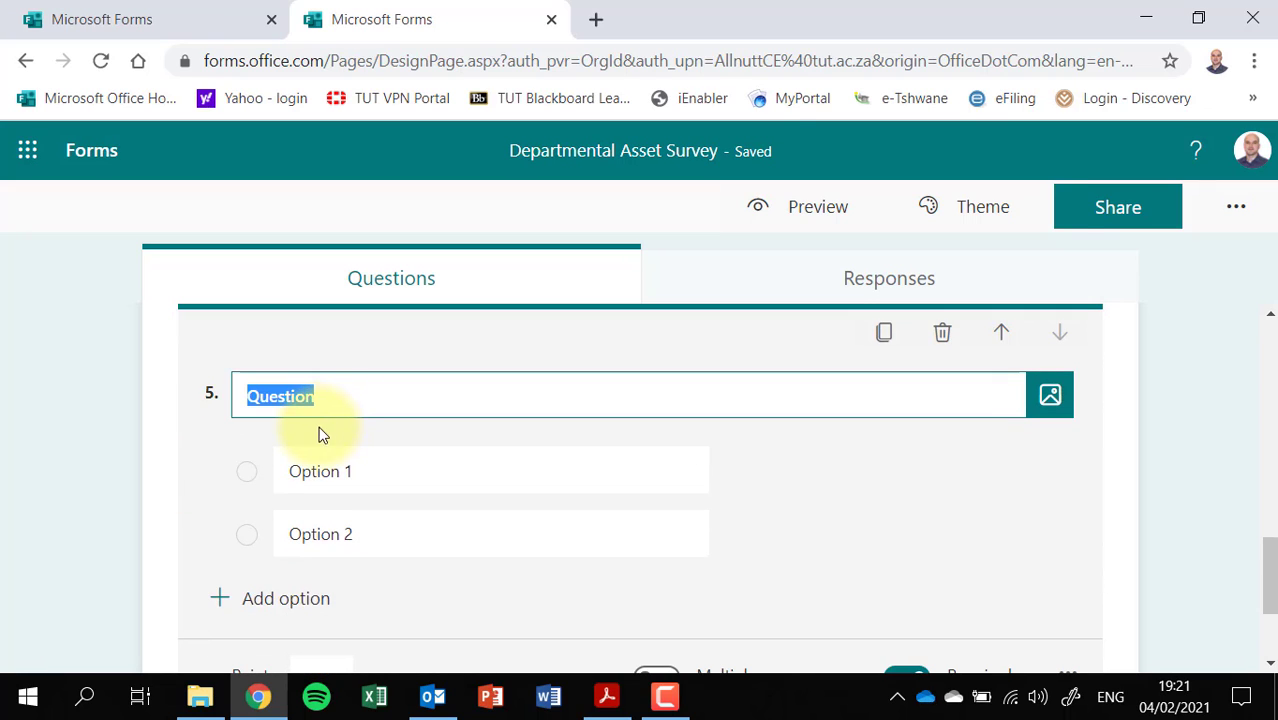
# Clear the default title text of the fifth question.
pyautogui.click(330, 400)
pyautogui.press('BackSpace')
pyautogui.press('BackSpace')
pyautogui.press('BackSpace')
pyautogui.press('BackSpace')
pyautogui.press('BackSpace')
pyautogui.press('BackSpace')
pyautogui.press('BackSpace')
pyautogui.press('BackSpace')
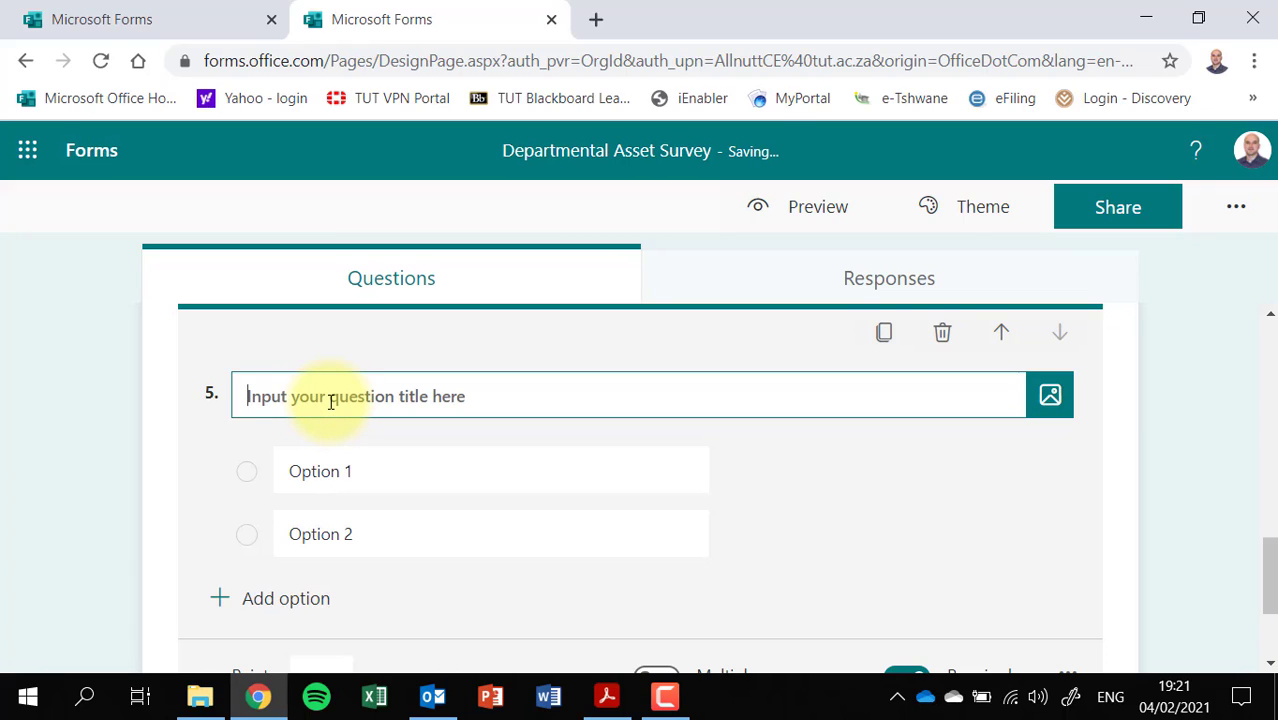
pyautogui.write('Wich')
pyautogui.press('BackSpace')
pyautogui.press('BackSpace')
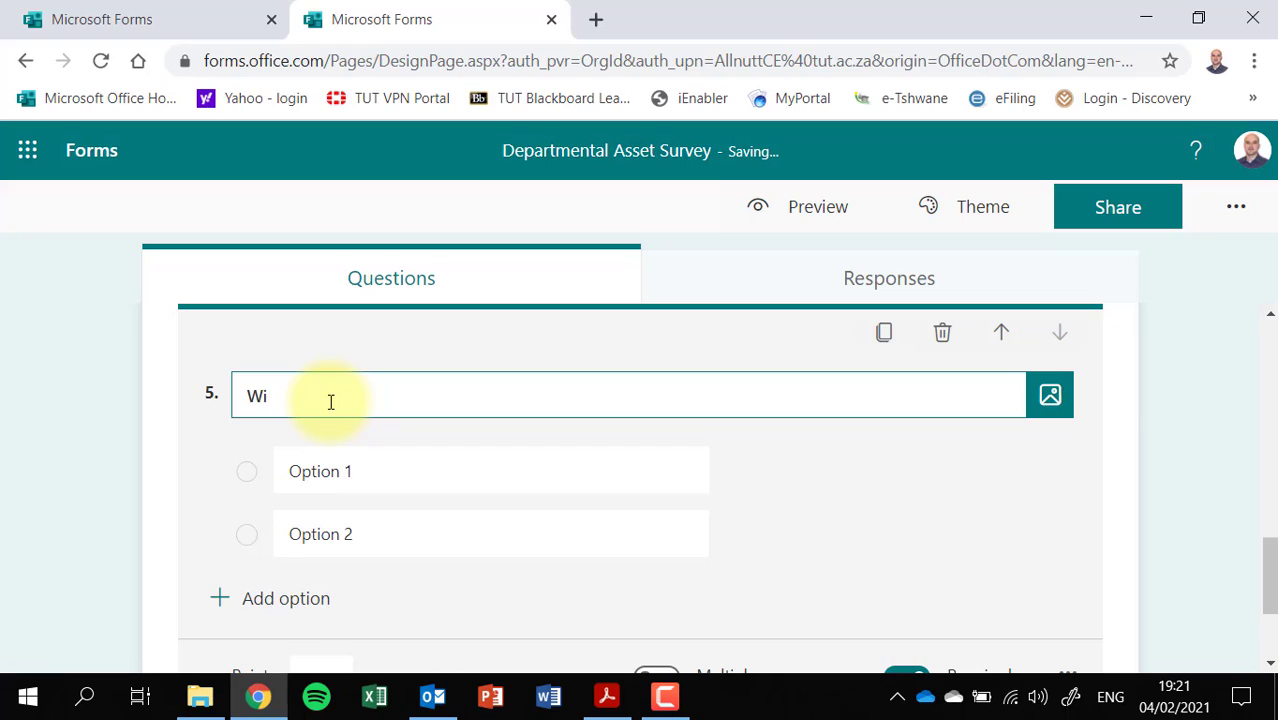
pyautogui.press('BackSpace')
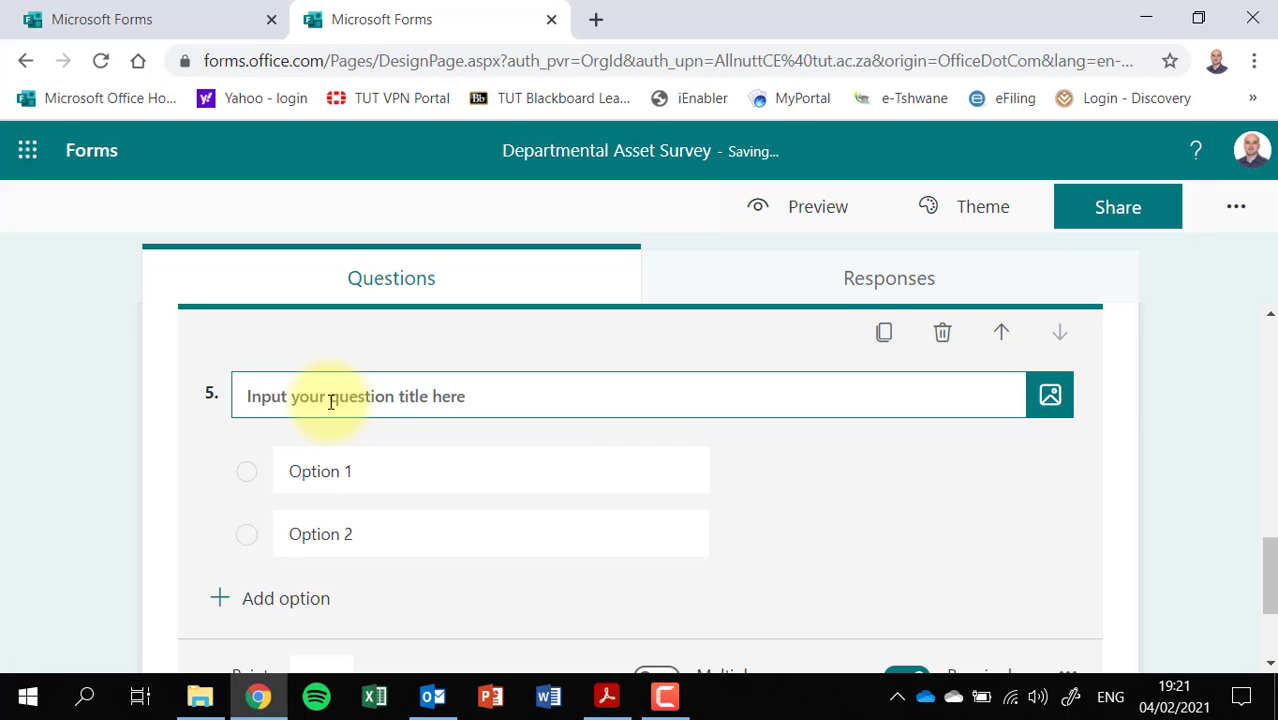
pyautogui.write('If you ')
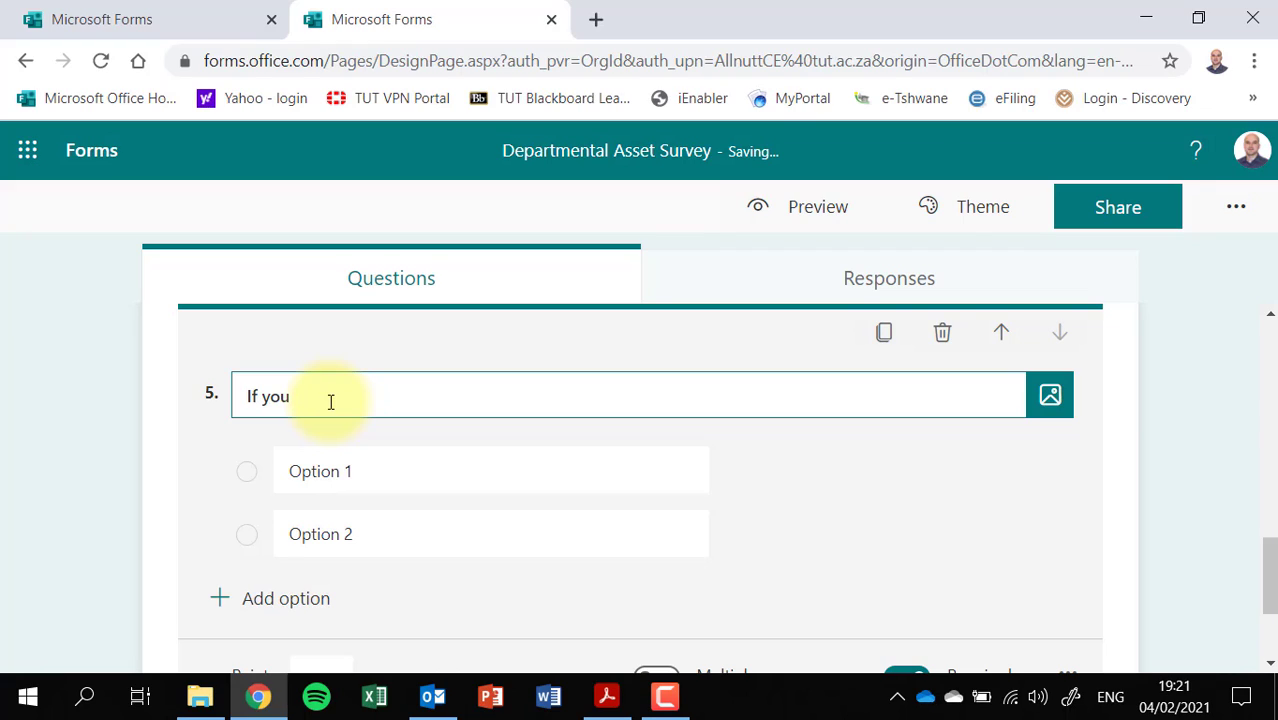
pyautogui.write('wou')
pyautogui.press('BackSpace')
pyautogui.press('BackSpace')
pyautogui.press('BackSpace')
pyautogui.press('BackSpace')
pyautogui.press('BackSpace')
pyautogui.press('BackSpace')
pyautogui.press('BackSpace')
pyautogui.press('BackSpace')
pyautogui.press('BackSpace')
pyautogui.press('BackSpace')
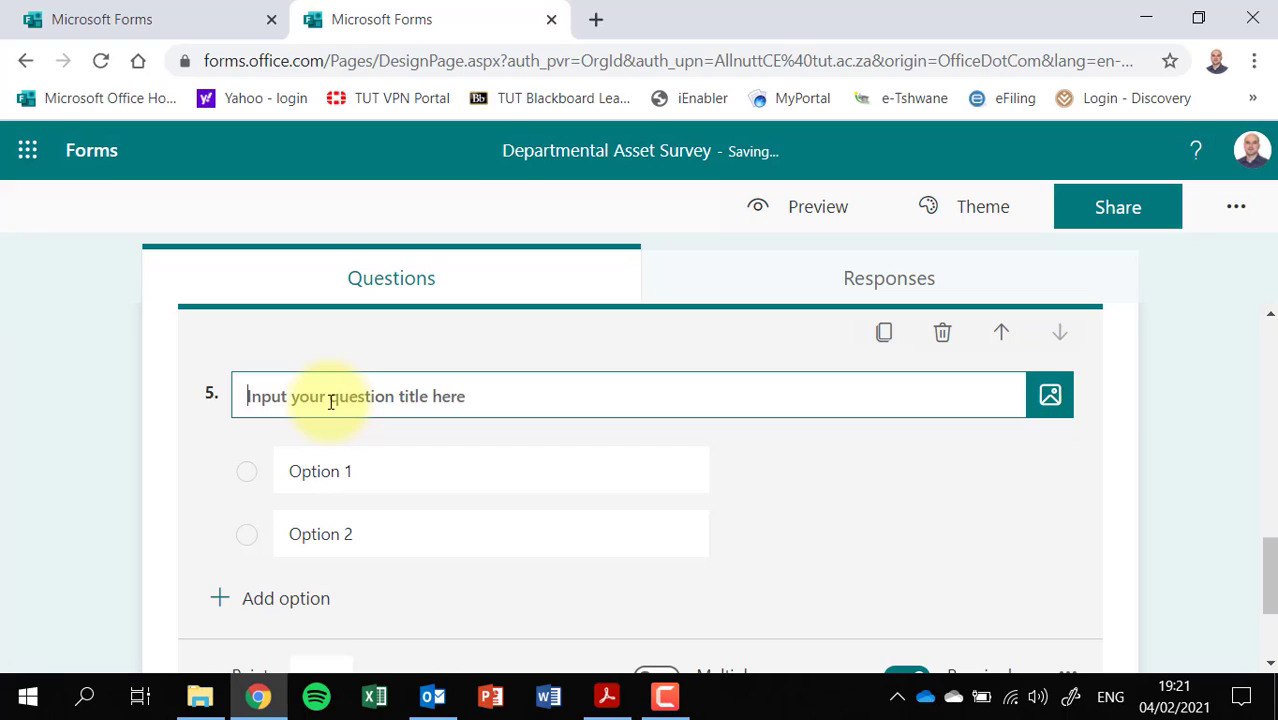
# Enter "Which brand of new laptop would you prefer?" as the title of the fifth question.
pyautogui.write('Which typ')
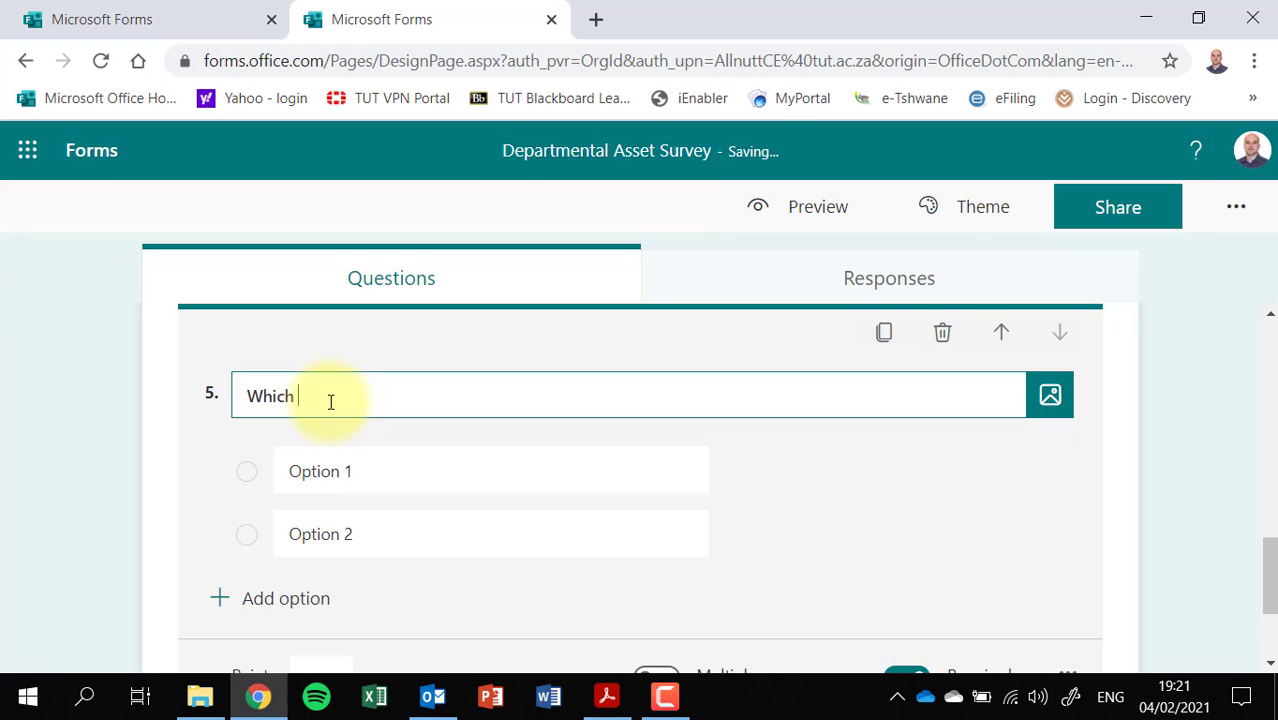
pyautogui.press('BackSpace')
pyautogui.press('BackSpace')
pyautogui.press('BackSpace')
pyautogui.write('brand of new lapto')
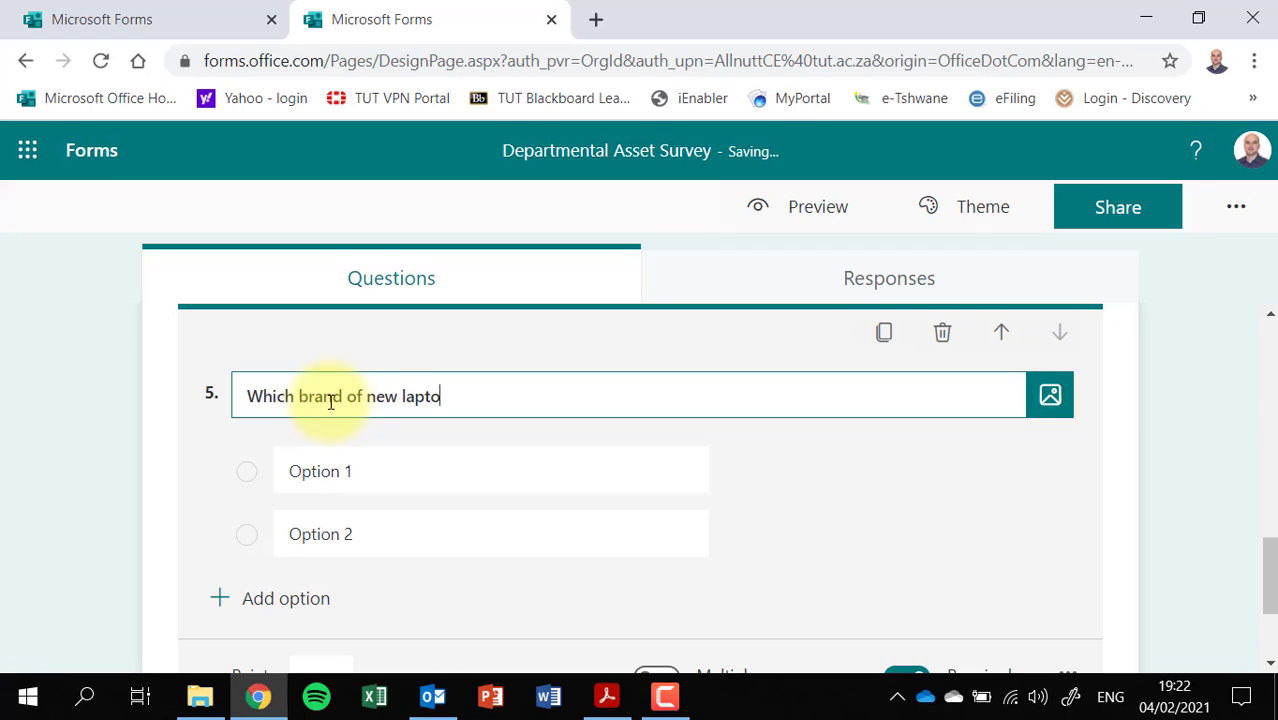
pyautogui.write('s')
pyautogui.press('BackSpace')
pyautogui.write('p would you pre')
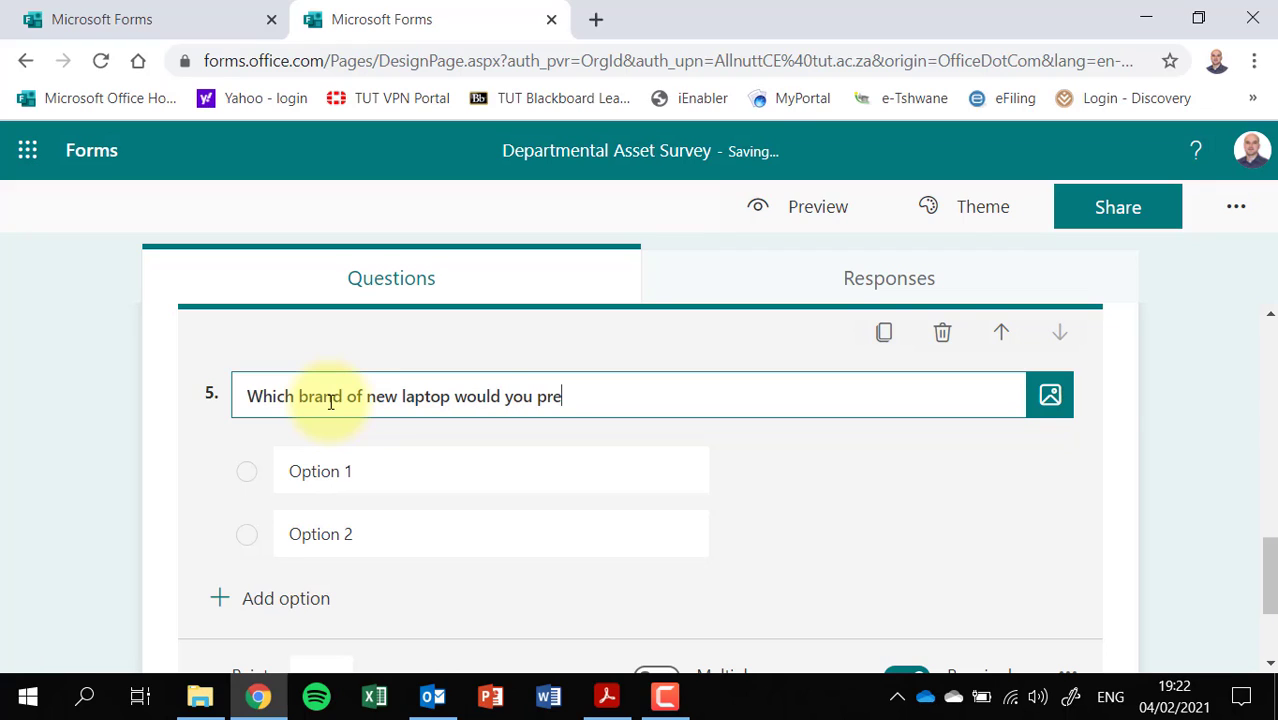
pyautogui.write('fer?')
# Make the laptop brand question optional by turning off its Required setting.
pyautogui.scroll(-2, 530, 530)
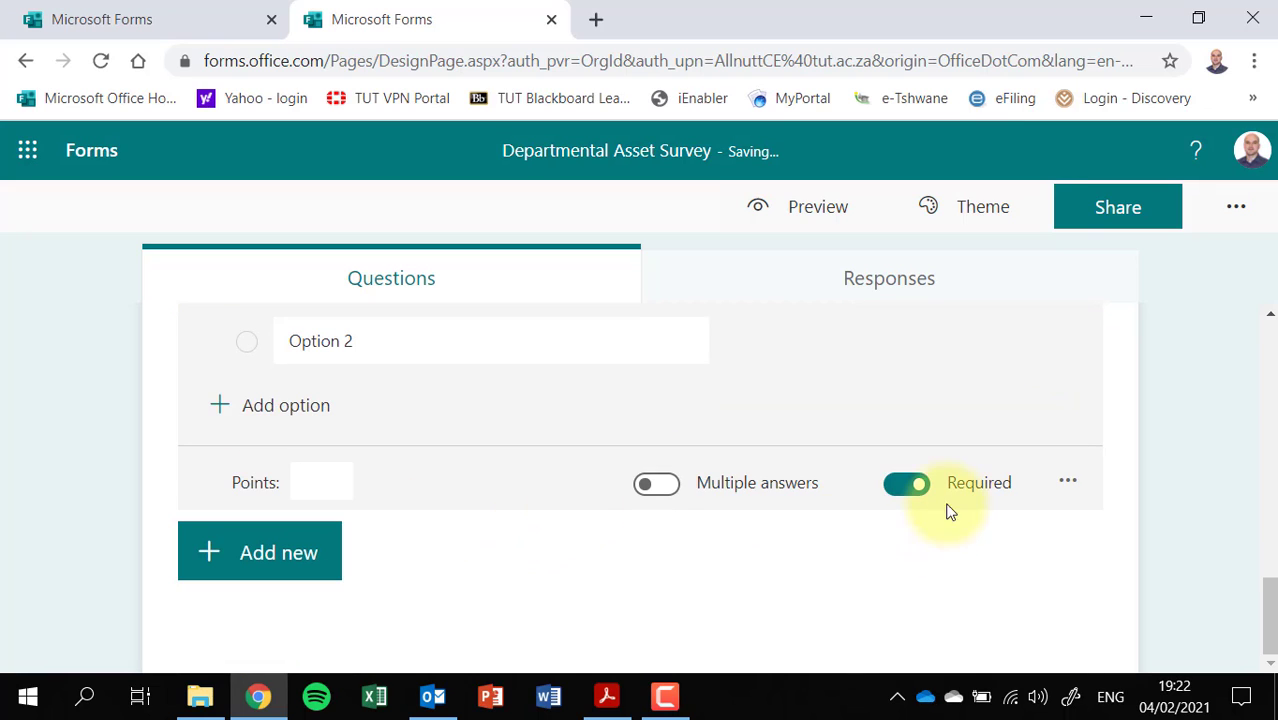
pyautogui.click(905, 485)
pyautogui.scroll(2, 443, 521)
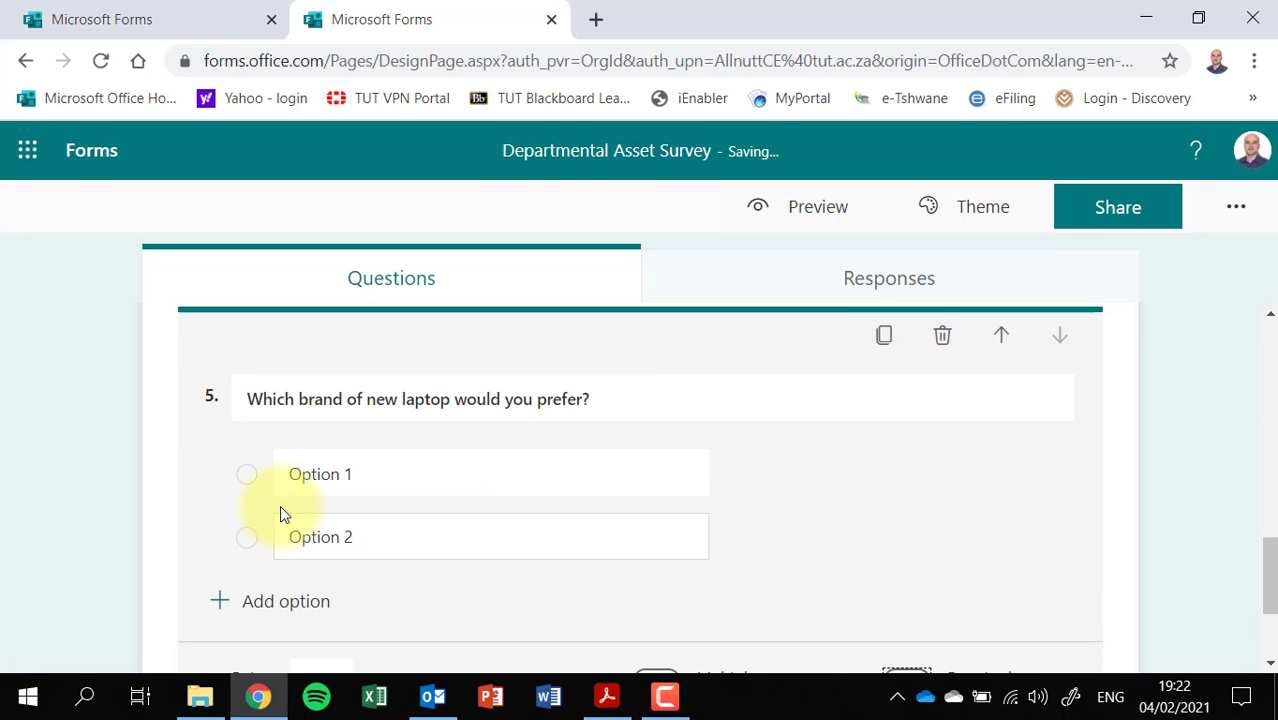
# Review the condition rating and date questions and their required markers, along with the laptop brand question.
pyautogui.scroll(2, 354, 450)
pyautogui.scroll(2, 355, 463)
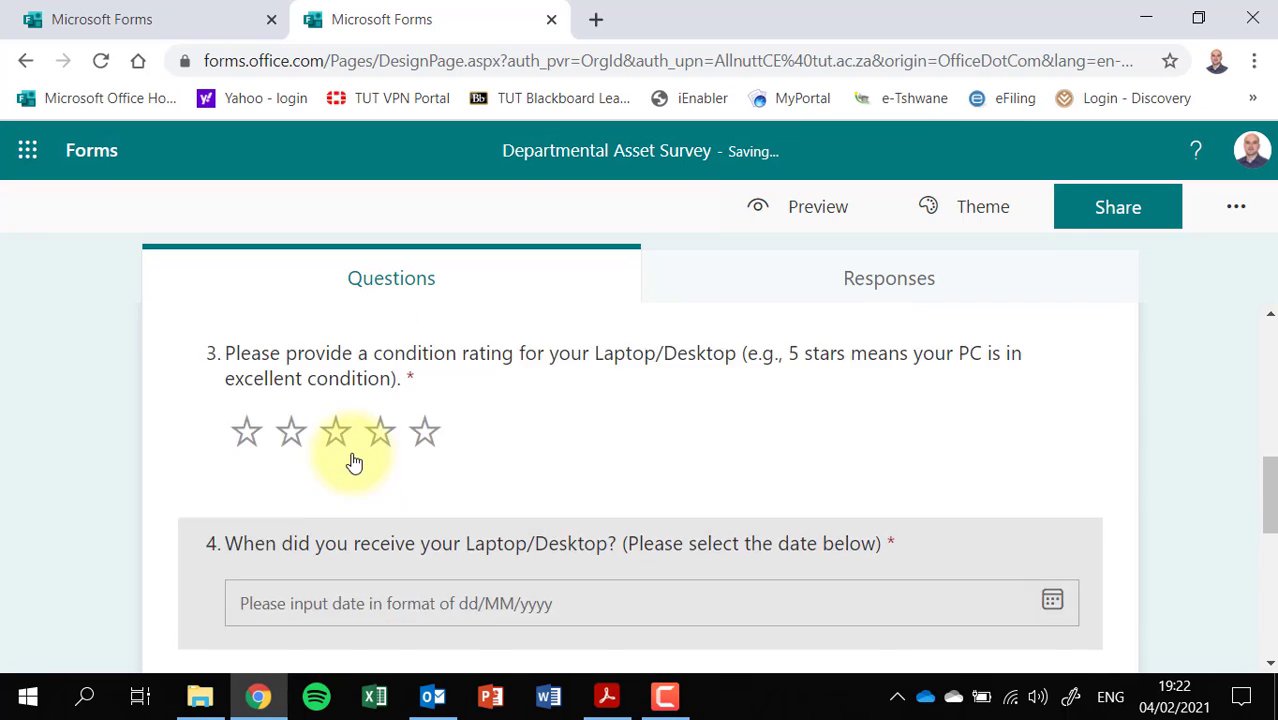
pyautogui.scroll(-2, 352, 458)
pyautogui.scroll(2, 673, 440)
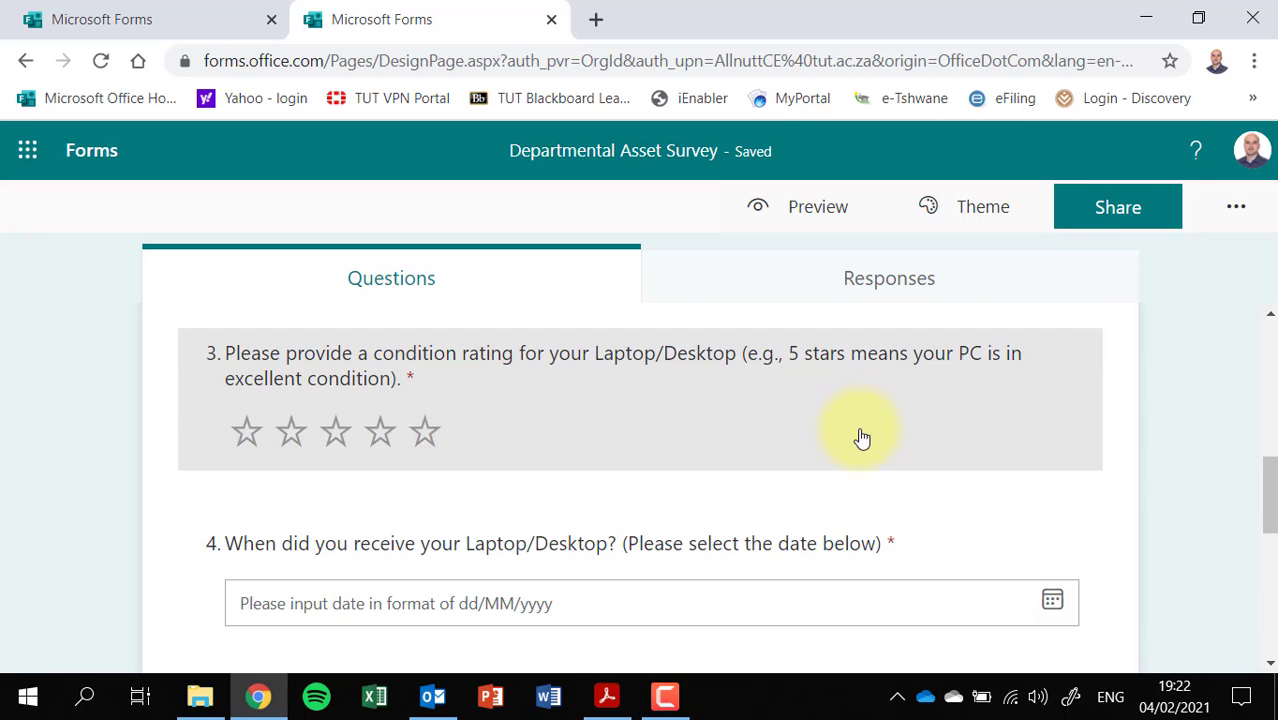
pyautogui.scroll(2, 765, 440)
pyautogui.scroll(-4, 760, 455)
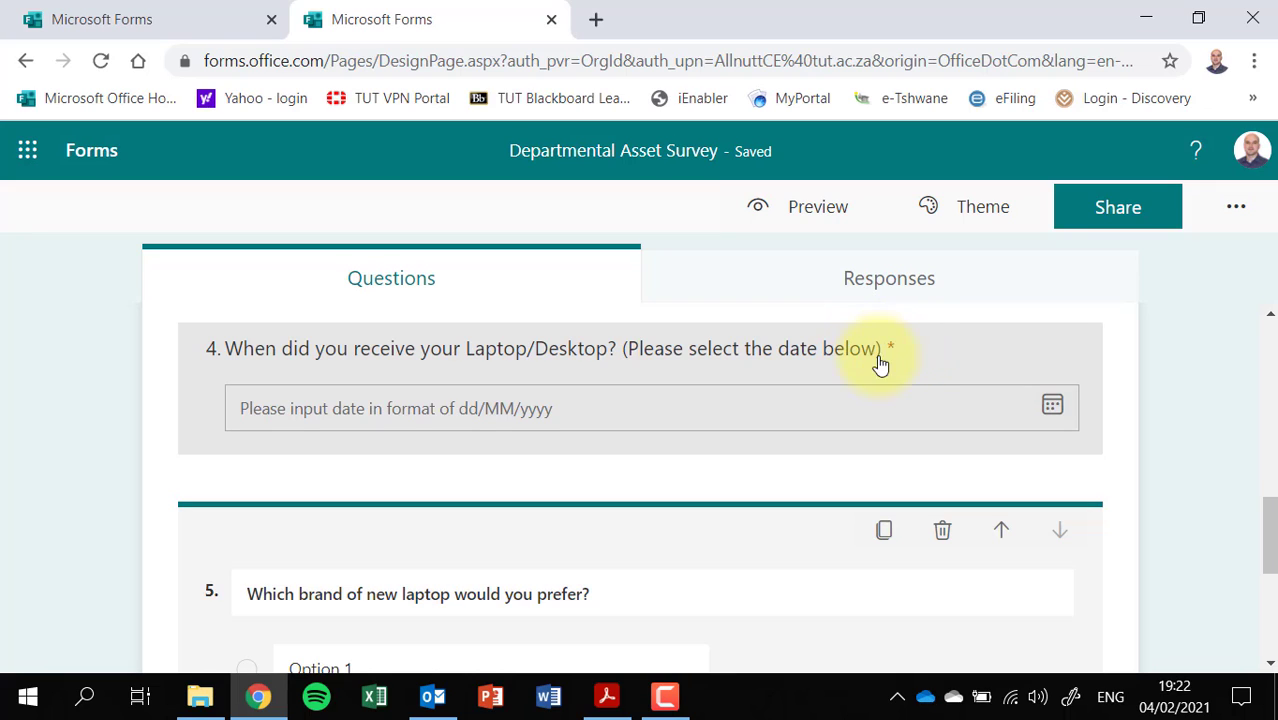
pyautogui.scroll(-1, 409, 418)
pyautogui.scroll(-4, 409, 420)
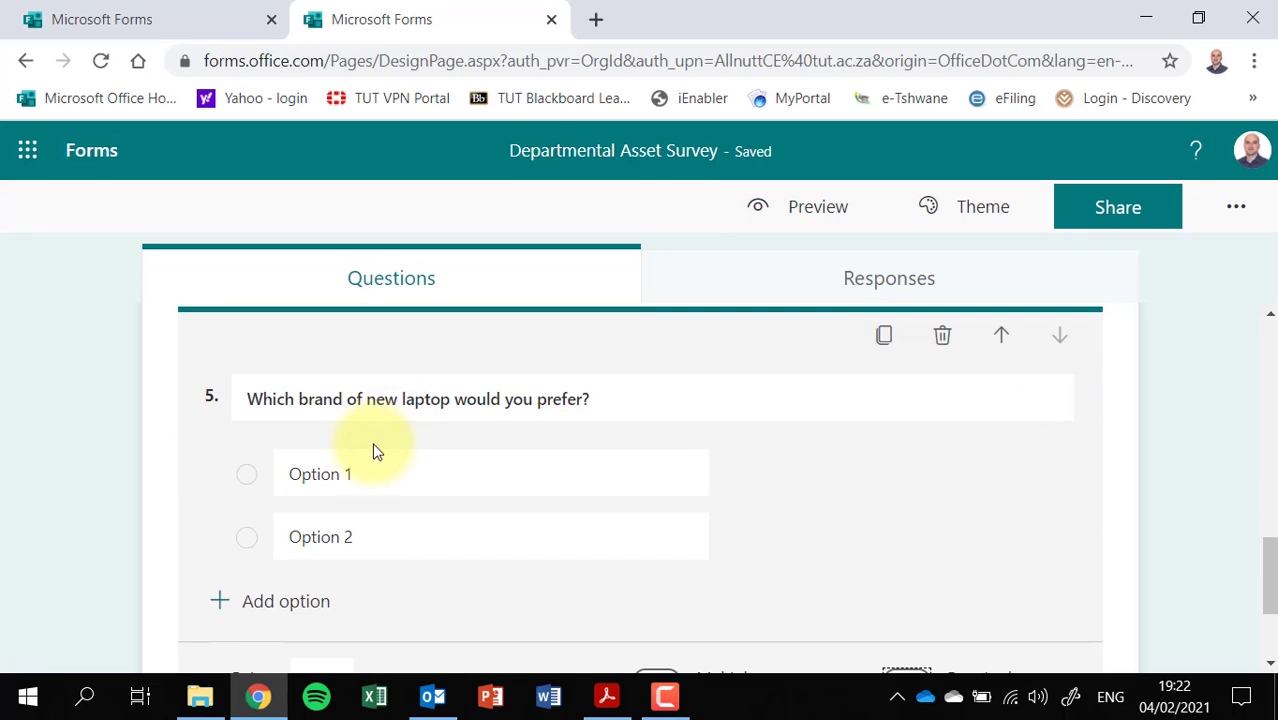
pyautogui.scroll(2, 352, 449)
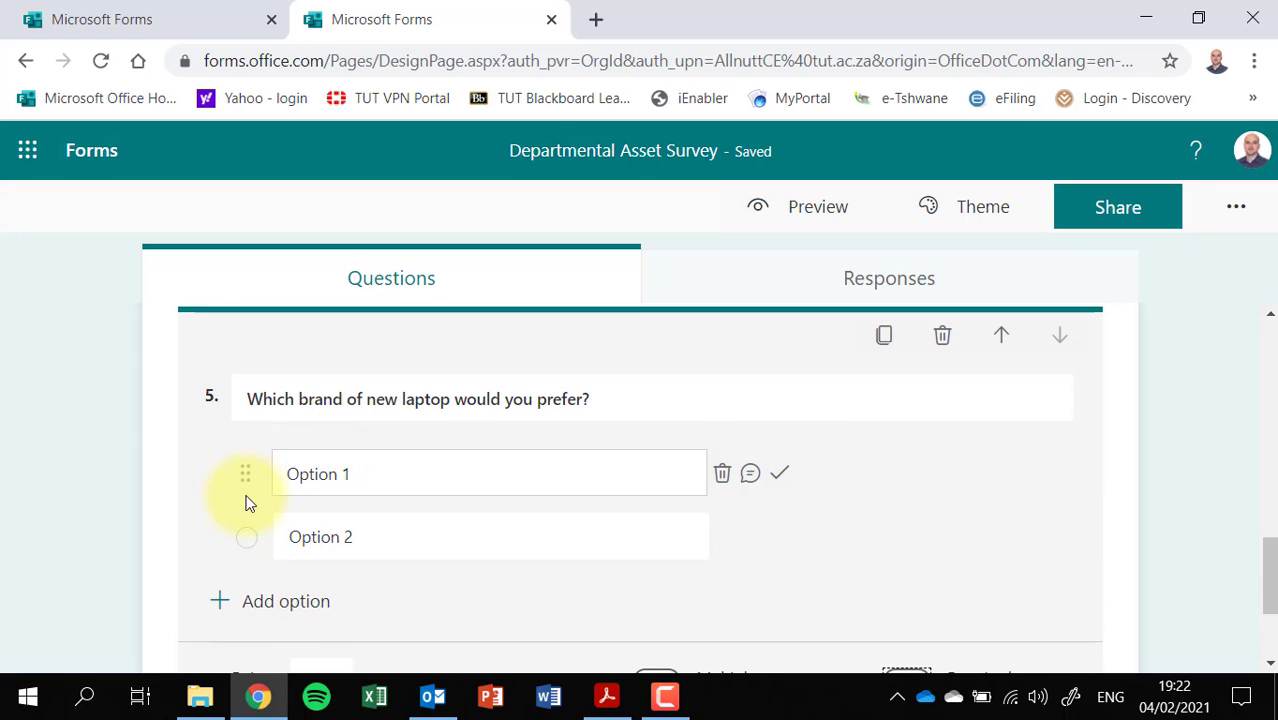
# Name the laptop brand question's two answer options Dell and HP.
pyautogui.click(337, 472)
pyautogui.press('BackSpace')
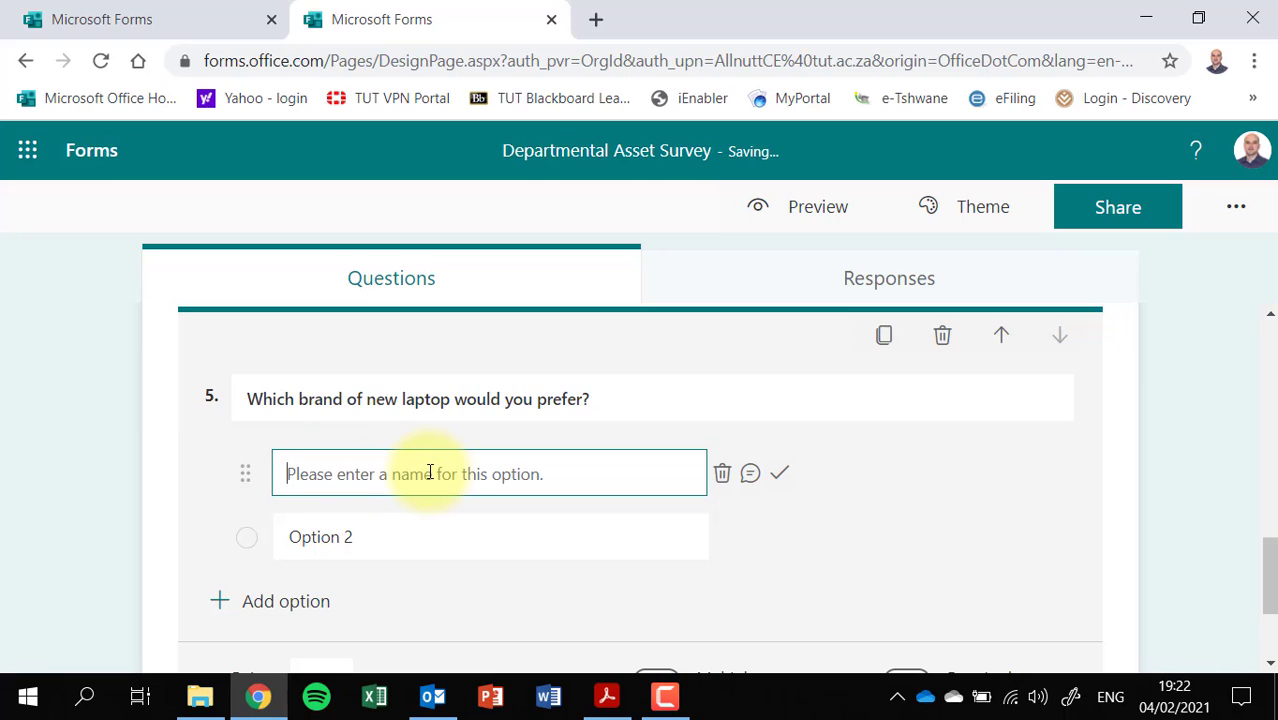
pyautogui.write('Dell')
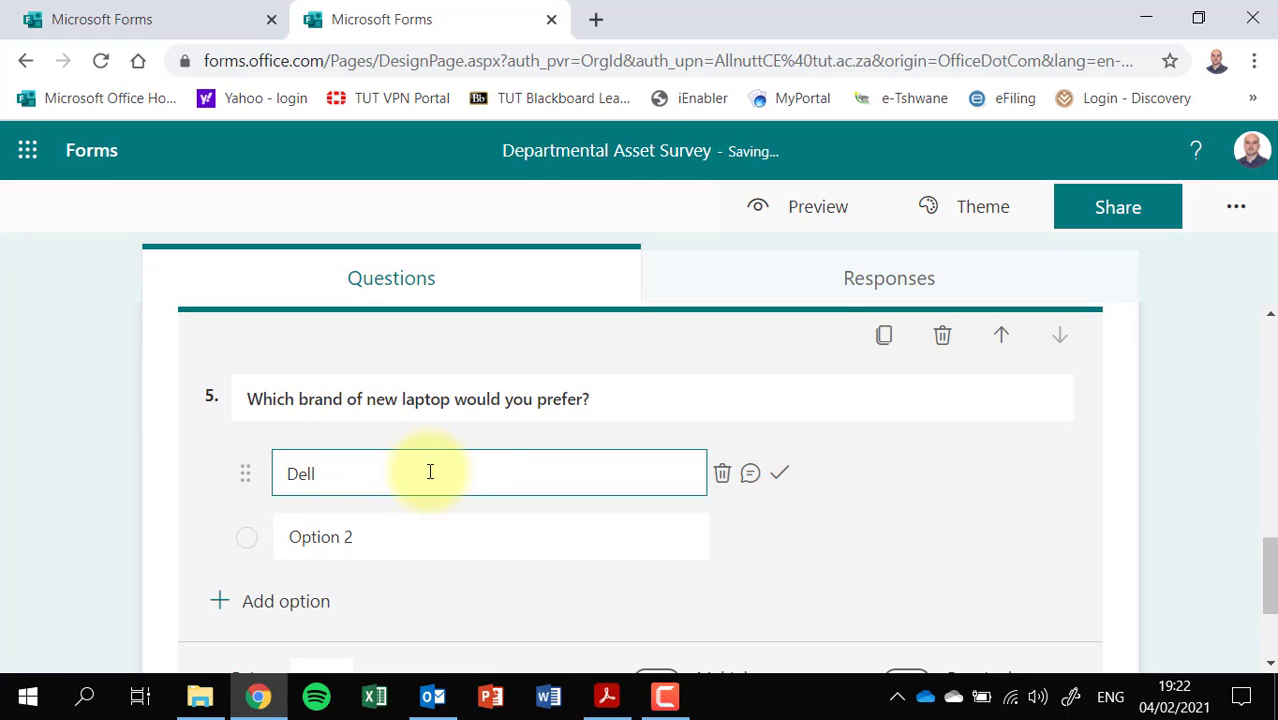
pyautogui.click(338, 535)
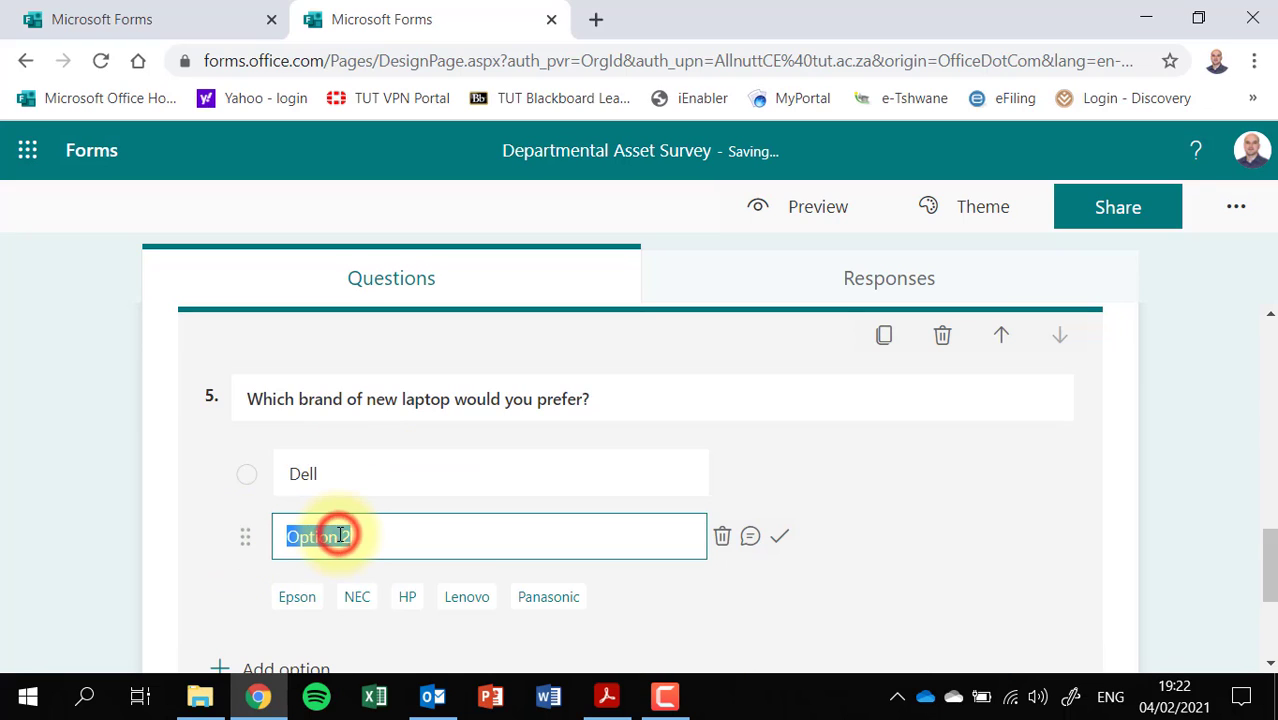
pyautogui.press('BackSpace')
pyautogui.write('HP')
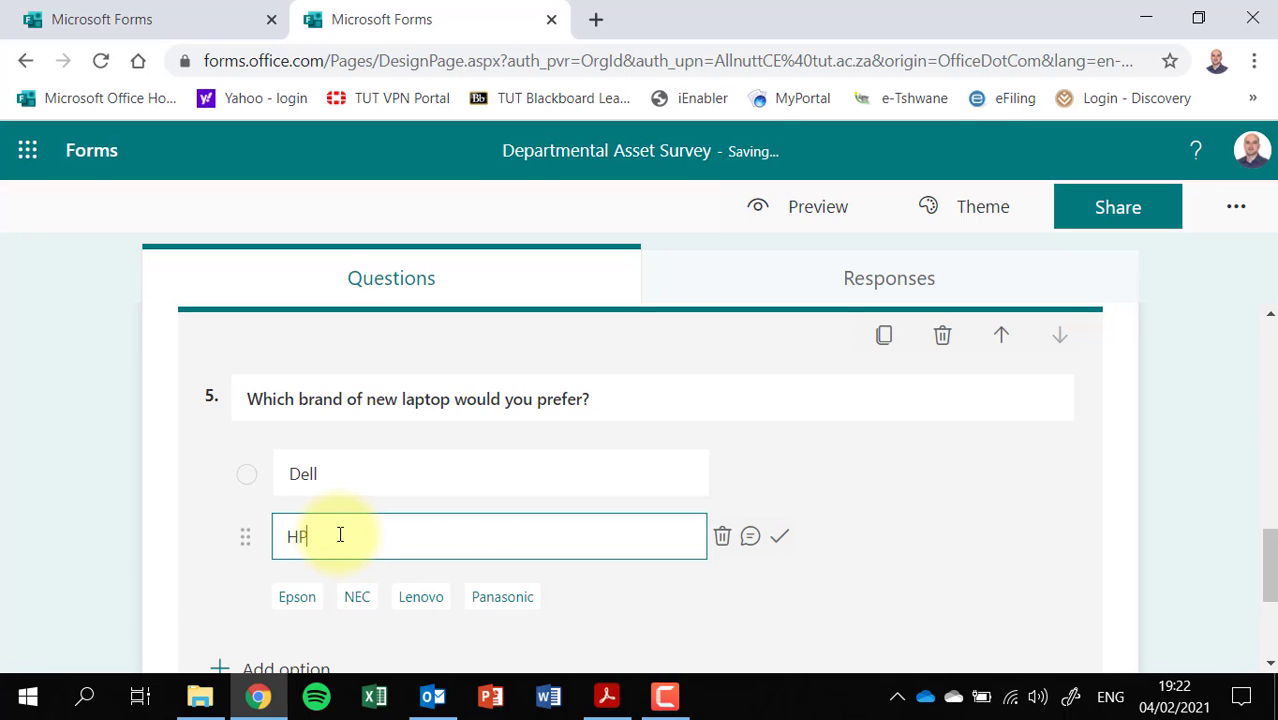
pyautogui.scroll(-2, 347, 497)
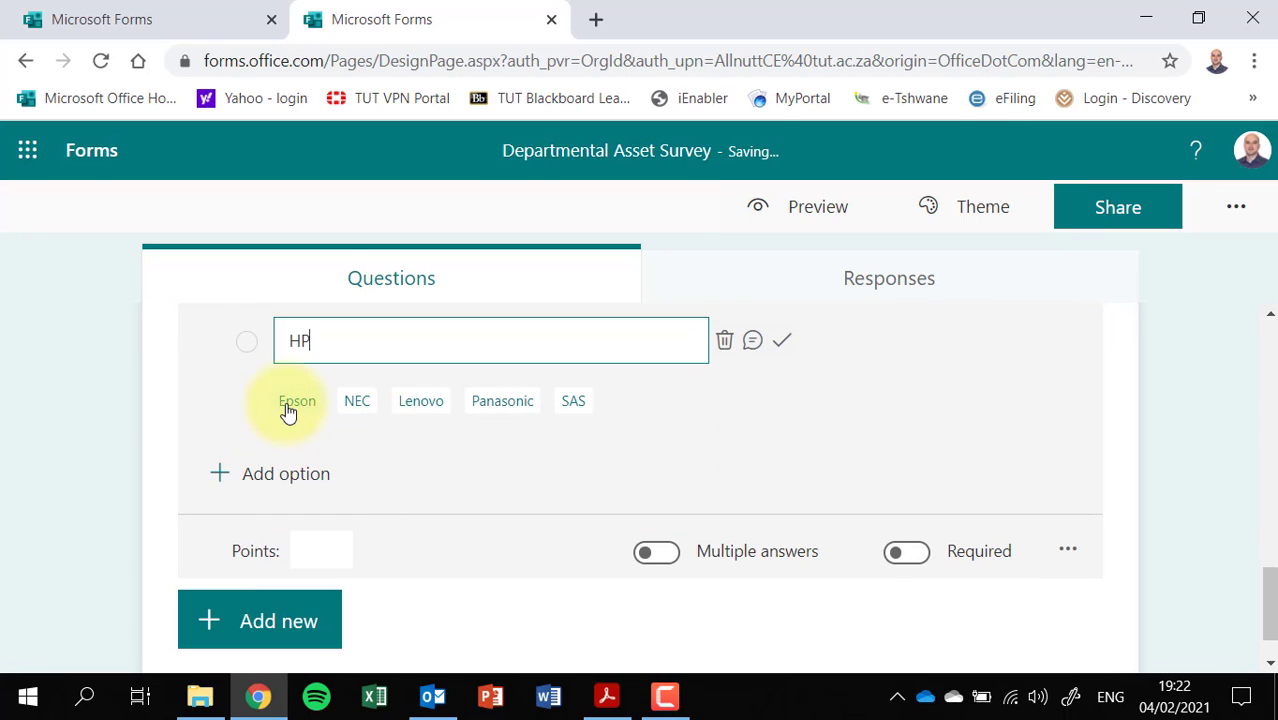
pyautogui.click(719, 413)
# Examine the laptop brand question's answer options, suggested brands and answer settings.
pyautogui.scroll(-2, 385, 500)
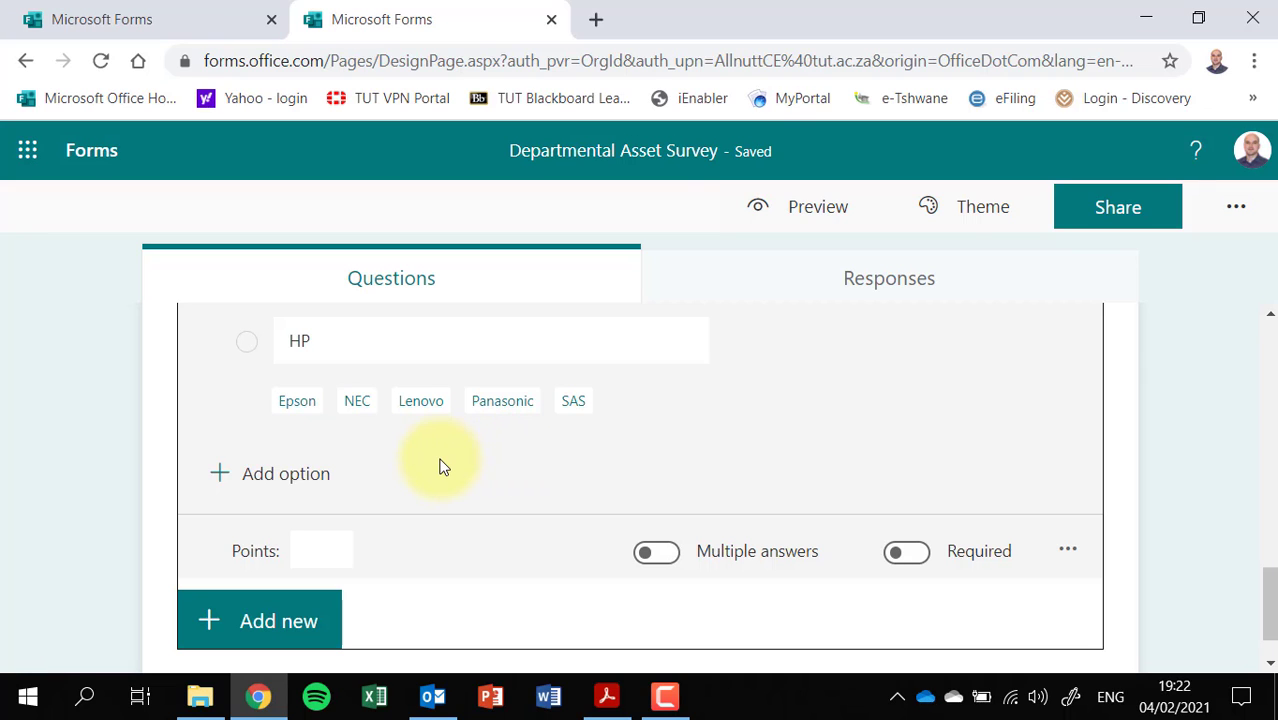
pyautogui.scroll(-1, 447, 462)
pyautogui.scroll(2, 447, 465)
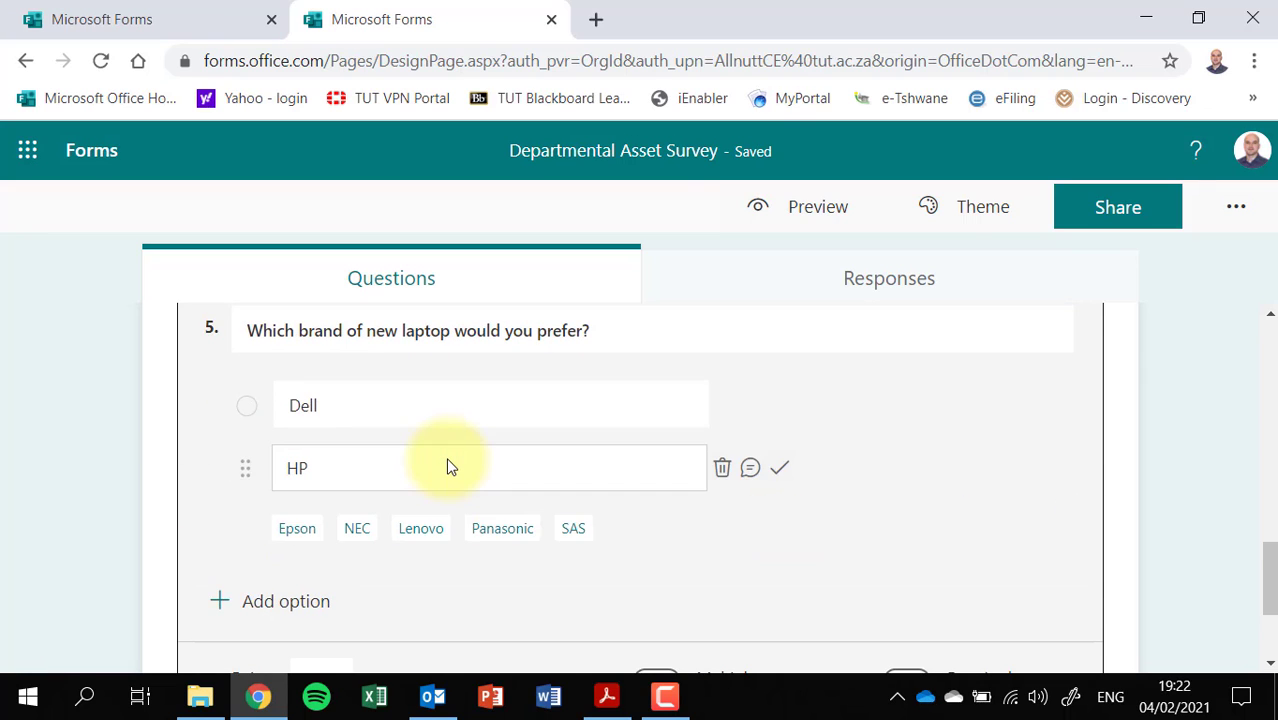
pyautogui.scroll(2, 435, 520)
pyautogui.scroll(-2, 425, 560)
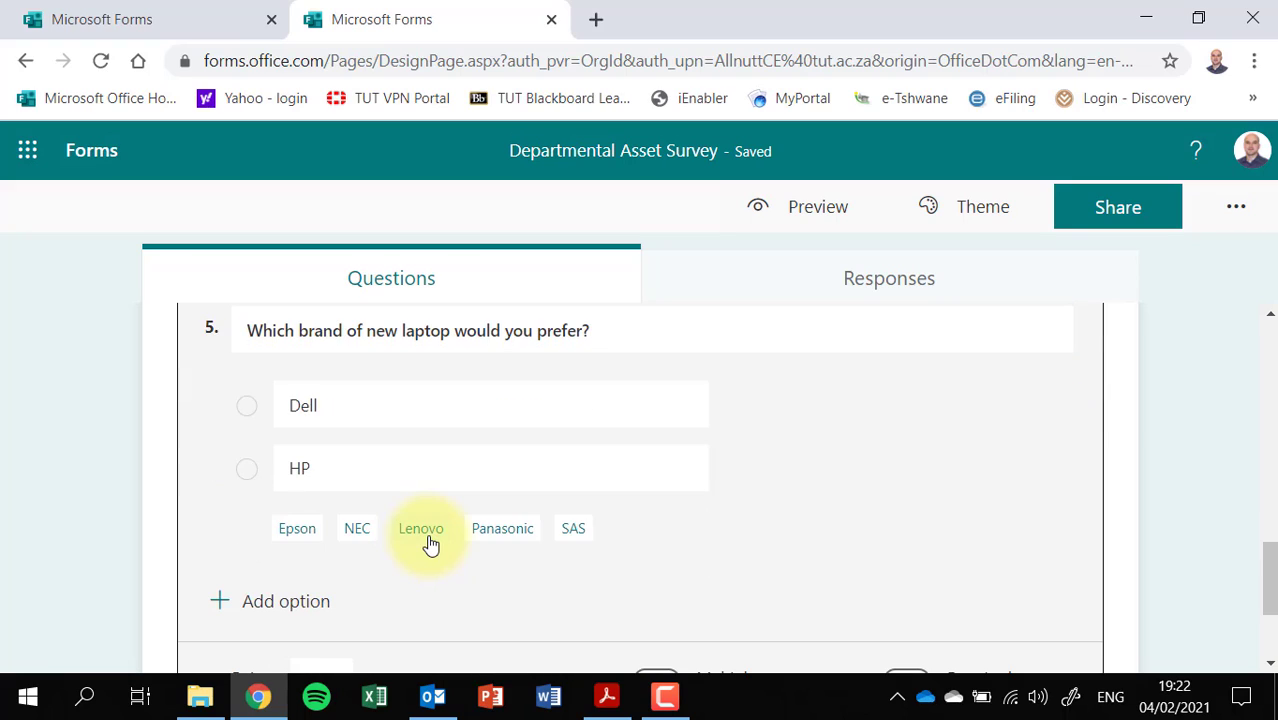
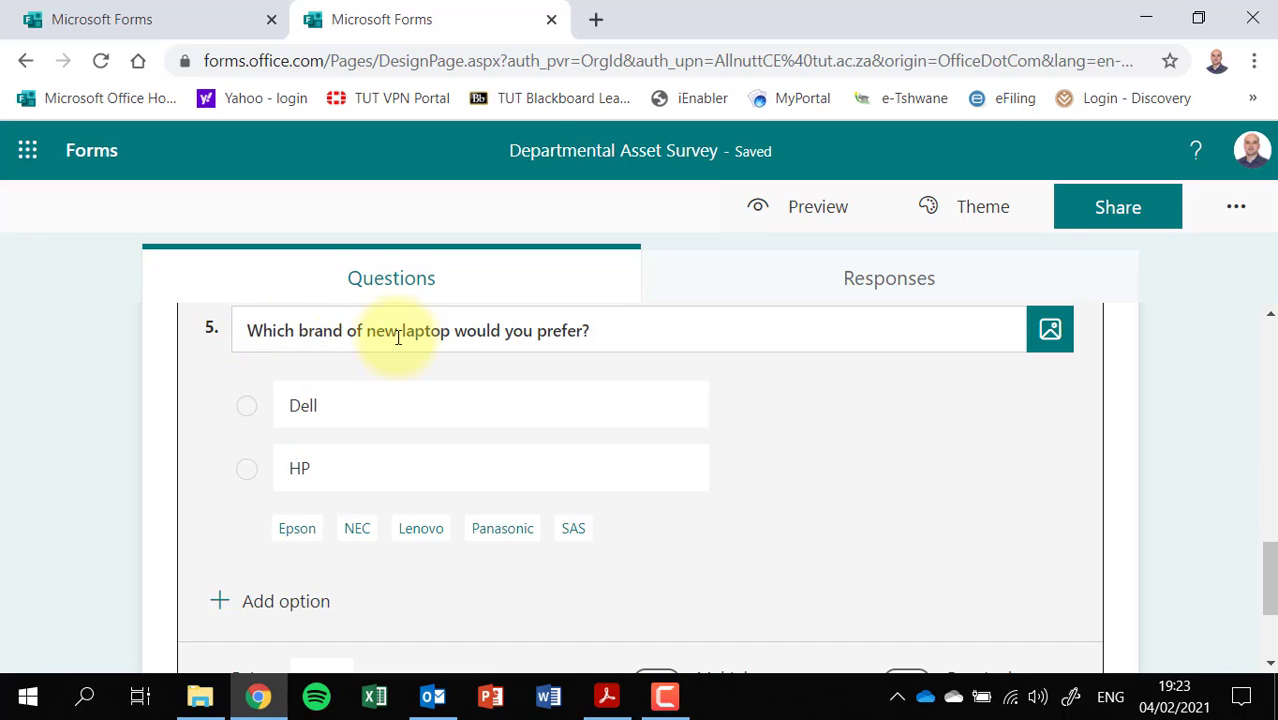
pyautogui.click(375, 406)
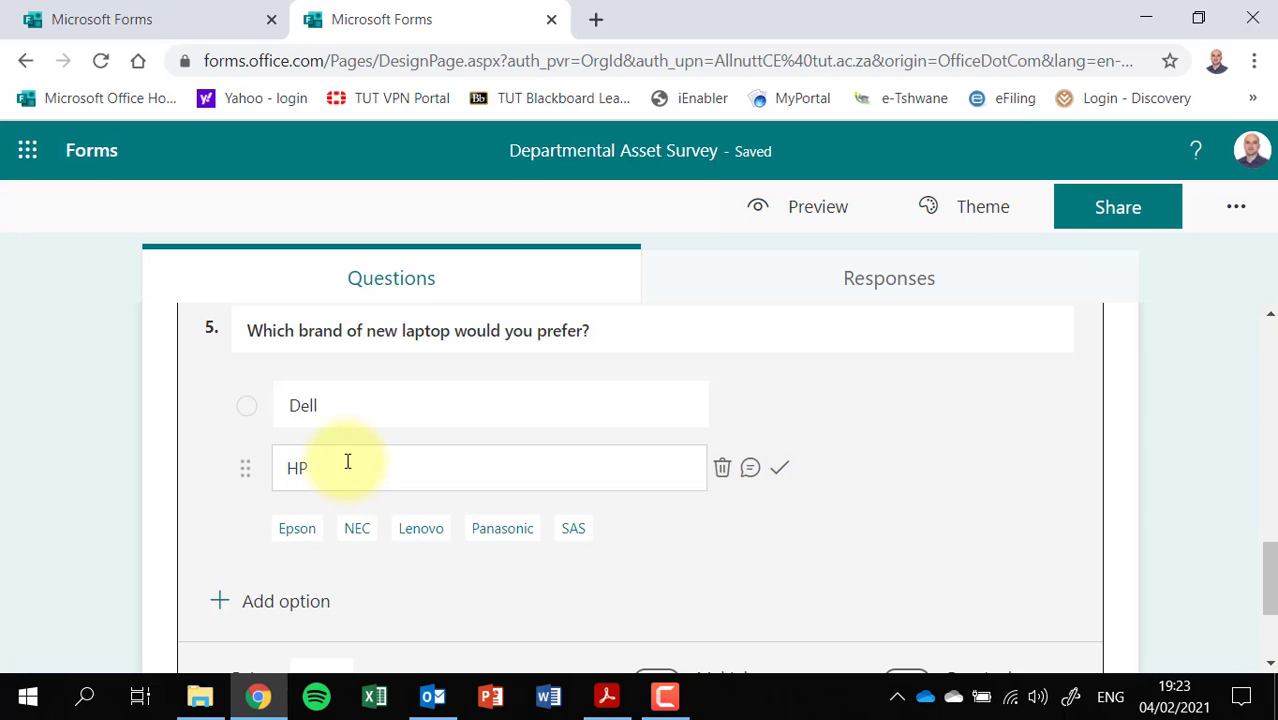
pyautogui.scroll(-2, 370, 445)
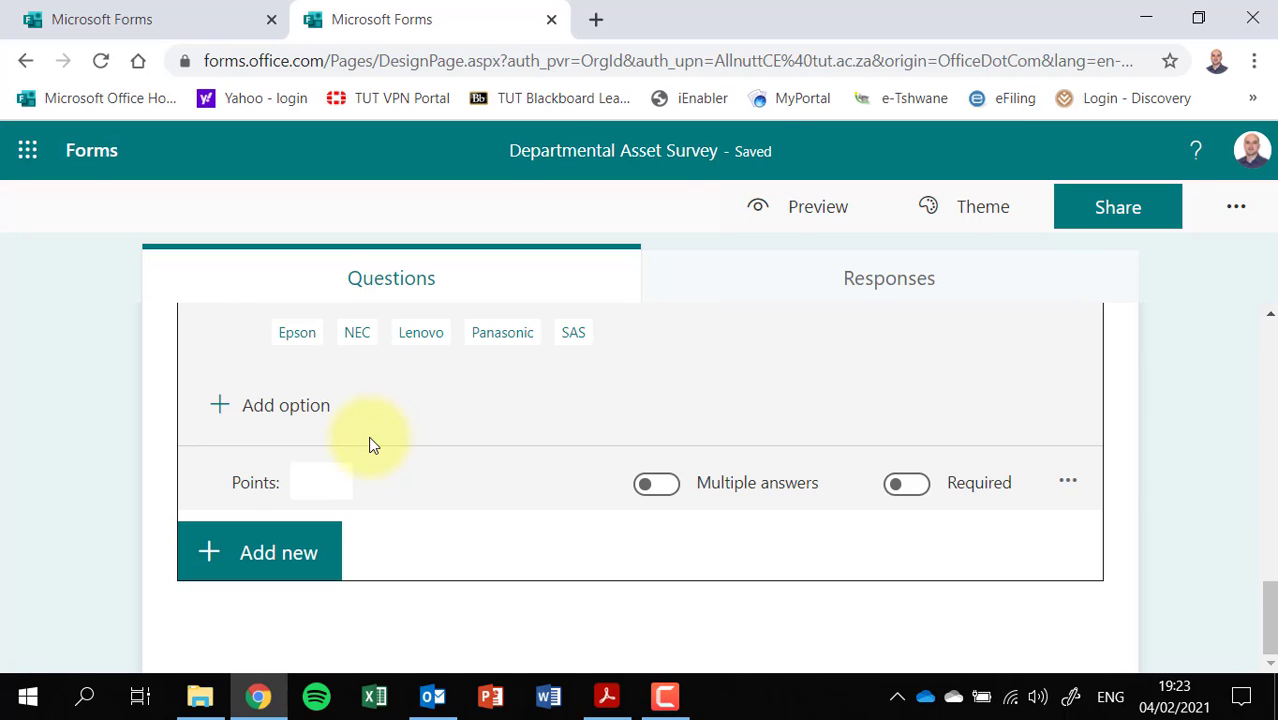
pyautogui.scroll(2, 400, 425)
pyautogui.scroll(-2, 400, 430)
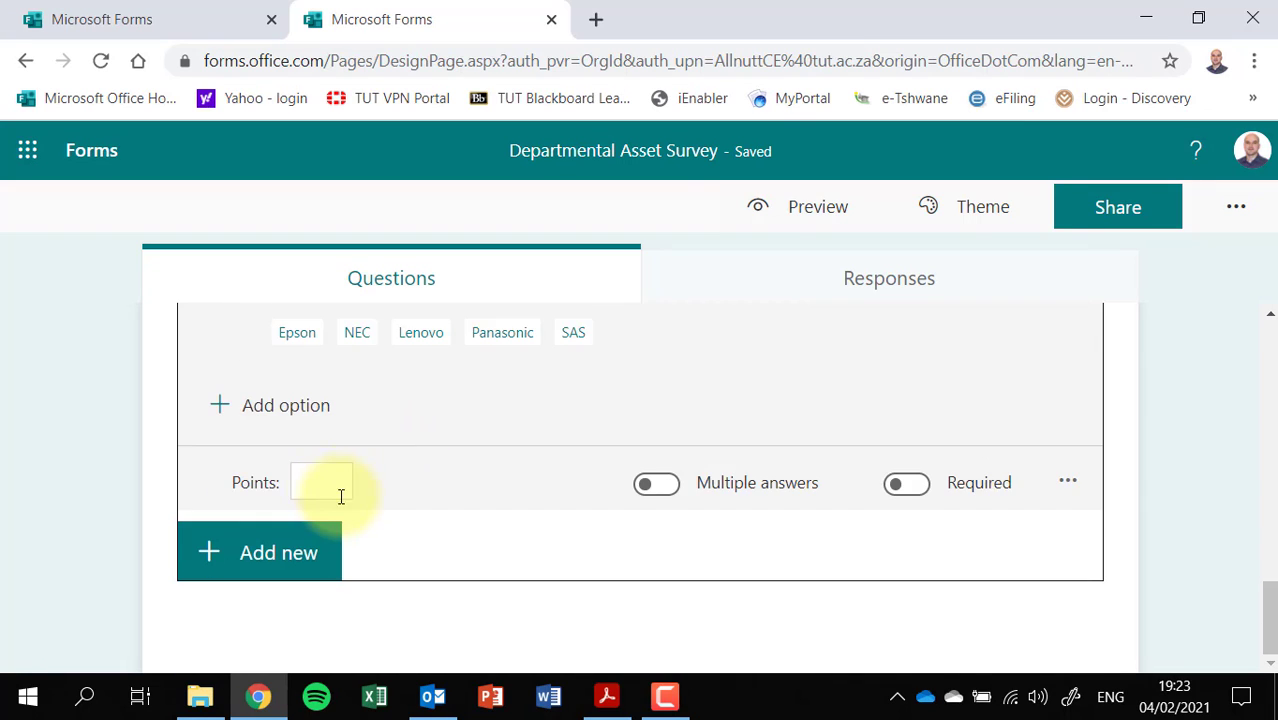
pyautogui.scroll(2, 390, 500)
pyautogui.scroll(-2, 371, 490)
# Show the question types that can be added, including the additional ones such as Ranking, Likert and File upload.
pyautogui.click(294, 552)
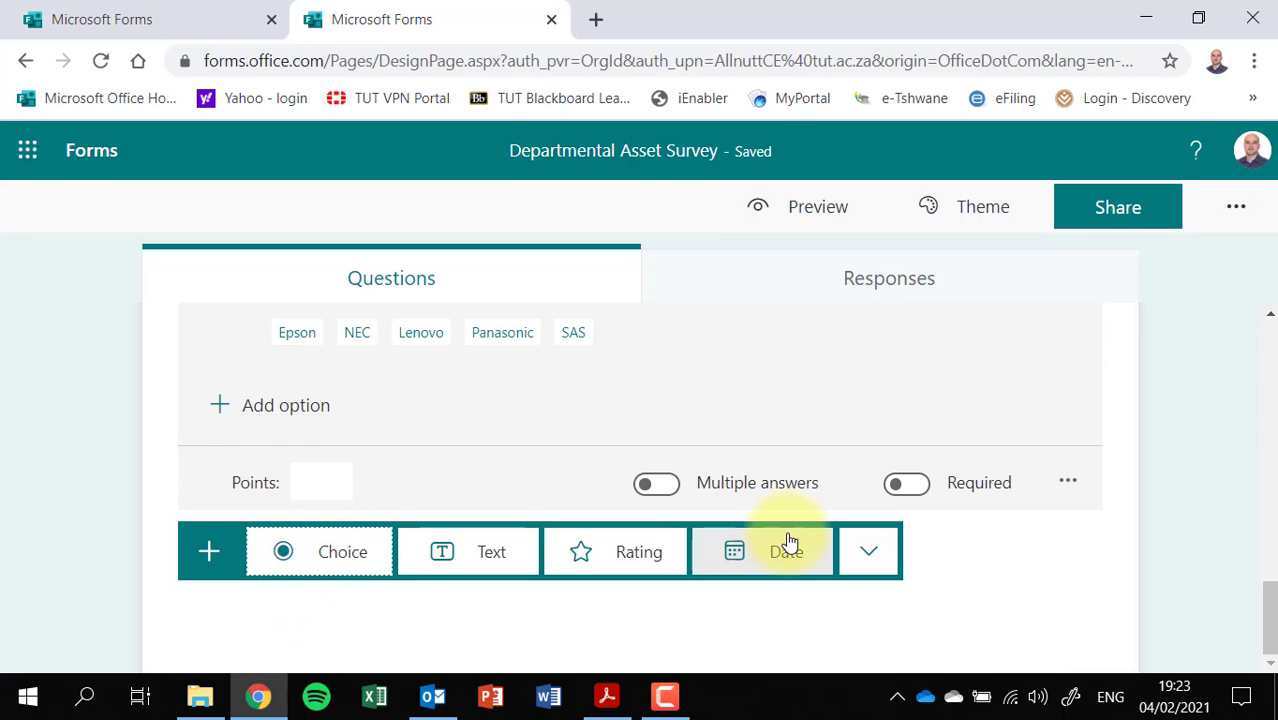
pyautogui.click(868, 554)
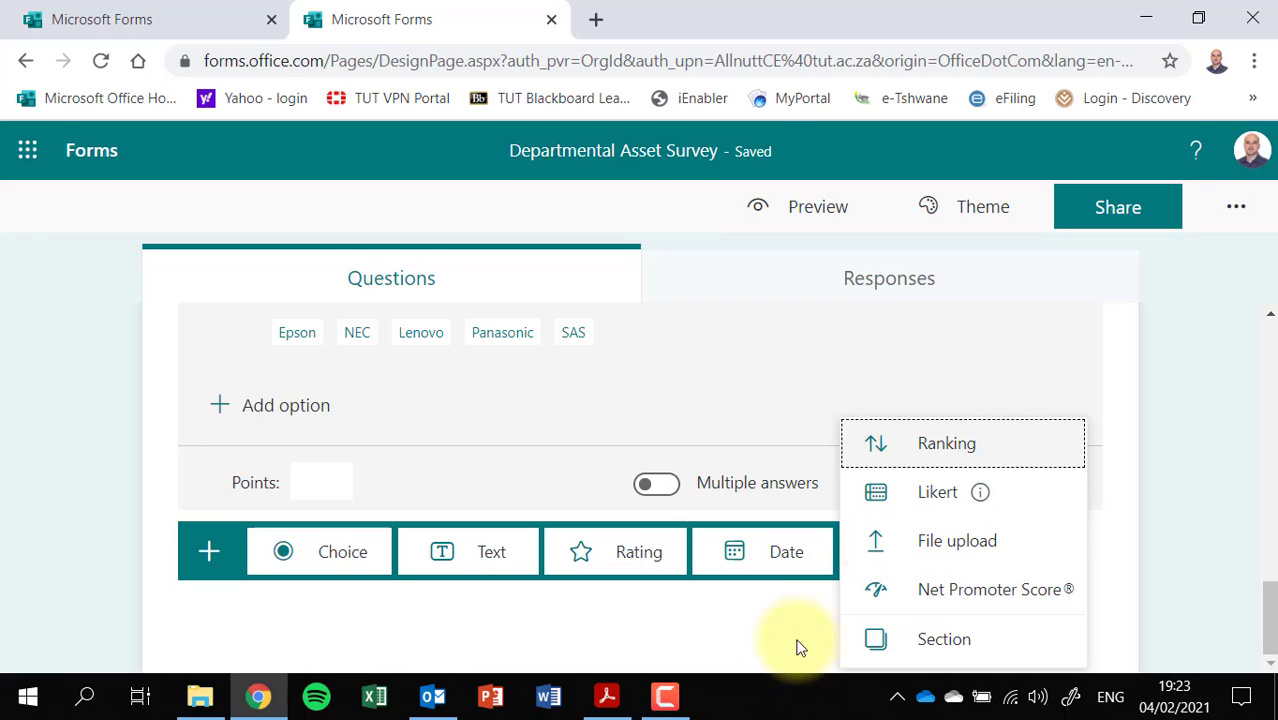
pyautogui.click(742, 632)
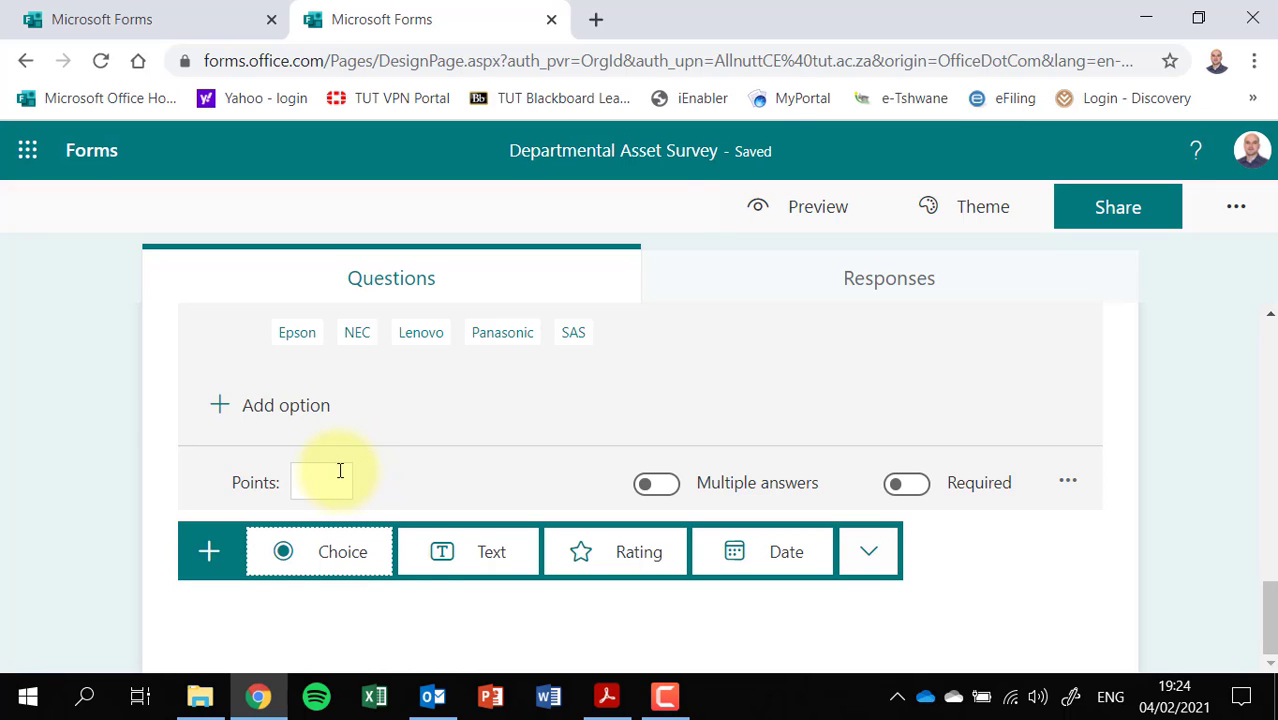
# Review the whole survey from its title and logo down through all five questions to the laptop brand question's settings.
pyautogui.scroll(5, 464, 450)
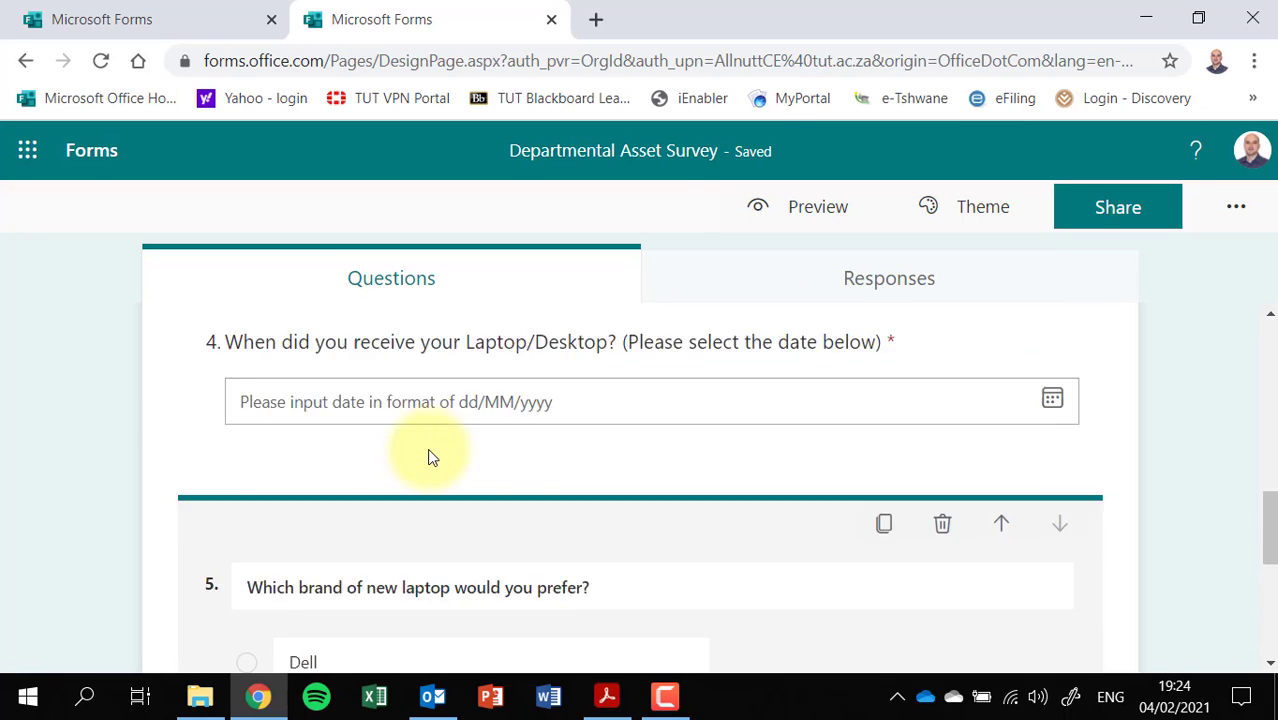
pyautogui.scroll(10, 427, 458)
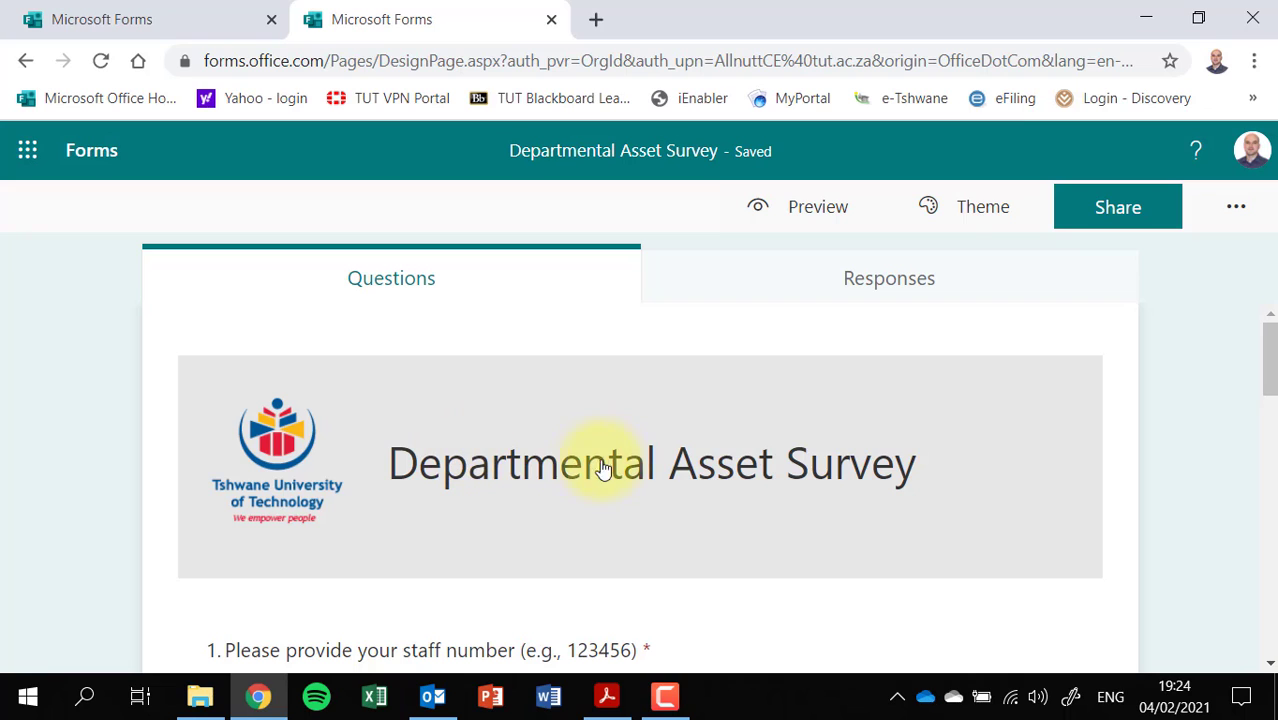
pyautogui.scroll(-2, 570, 468)
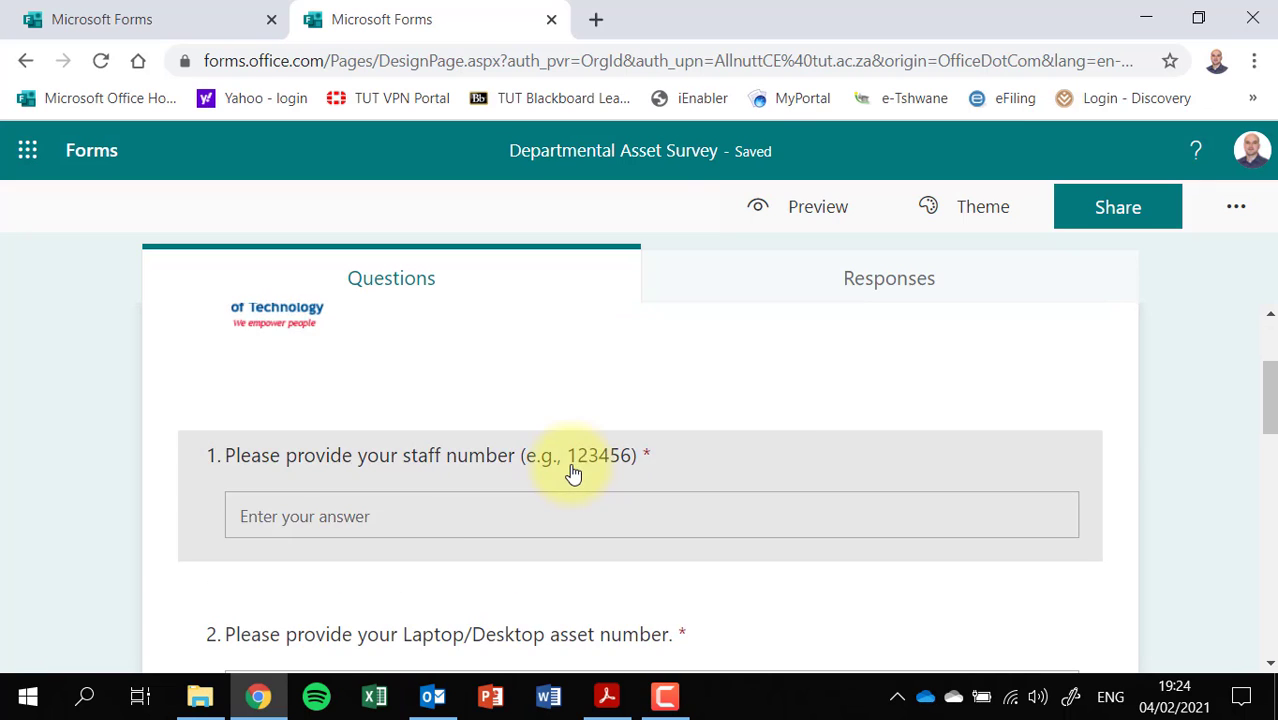
pyautogui.scroll(2, 571, 468)
pyautogui.scroll(-2, 391, 568)
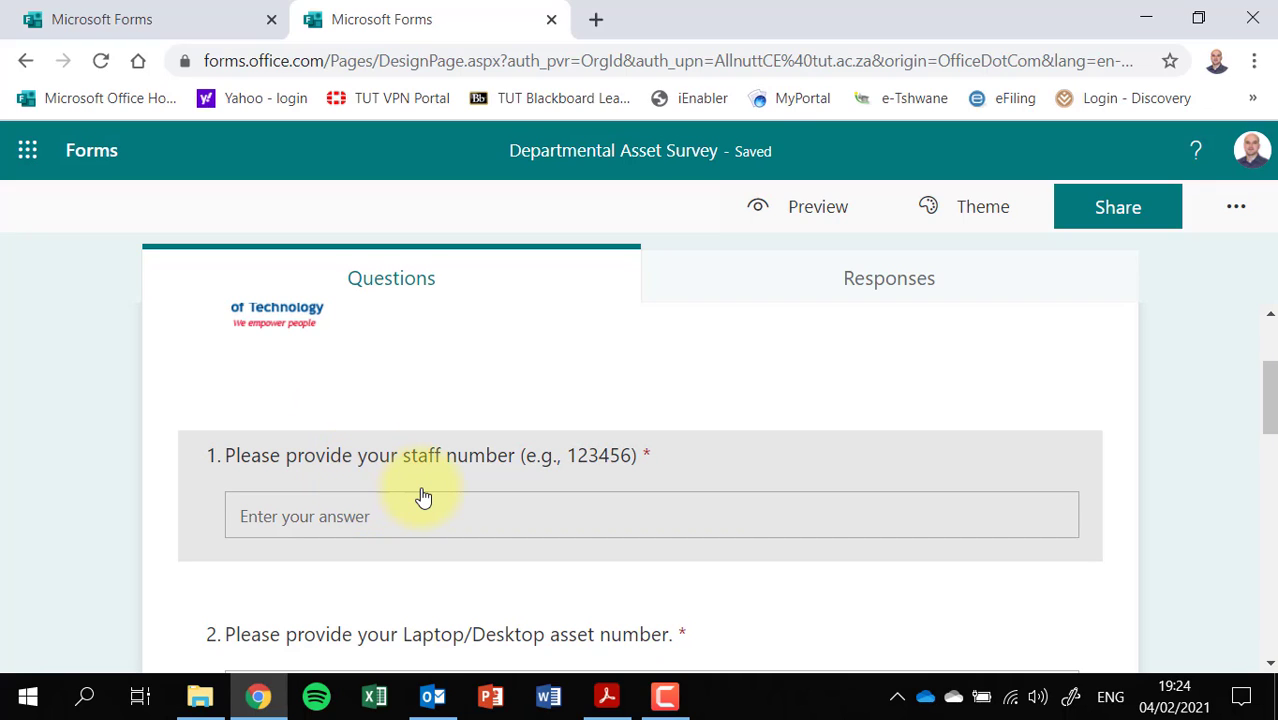
pyautogui.scroll(-2, 415, 497)
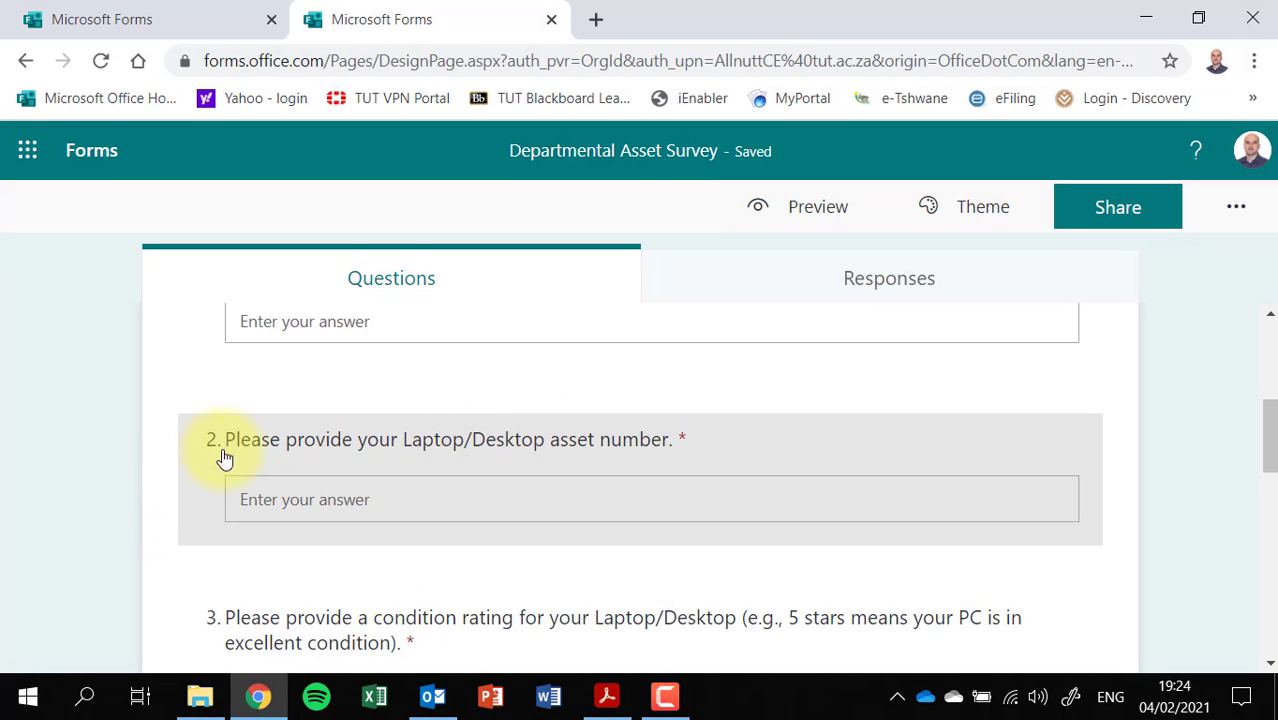
pyautogui.scroll(-2, 308, 487)
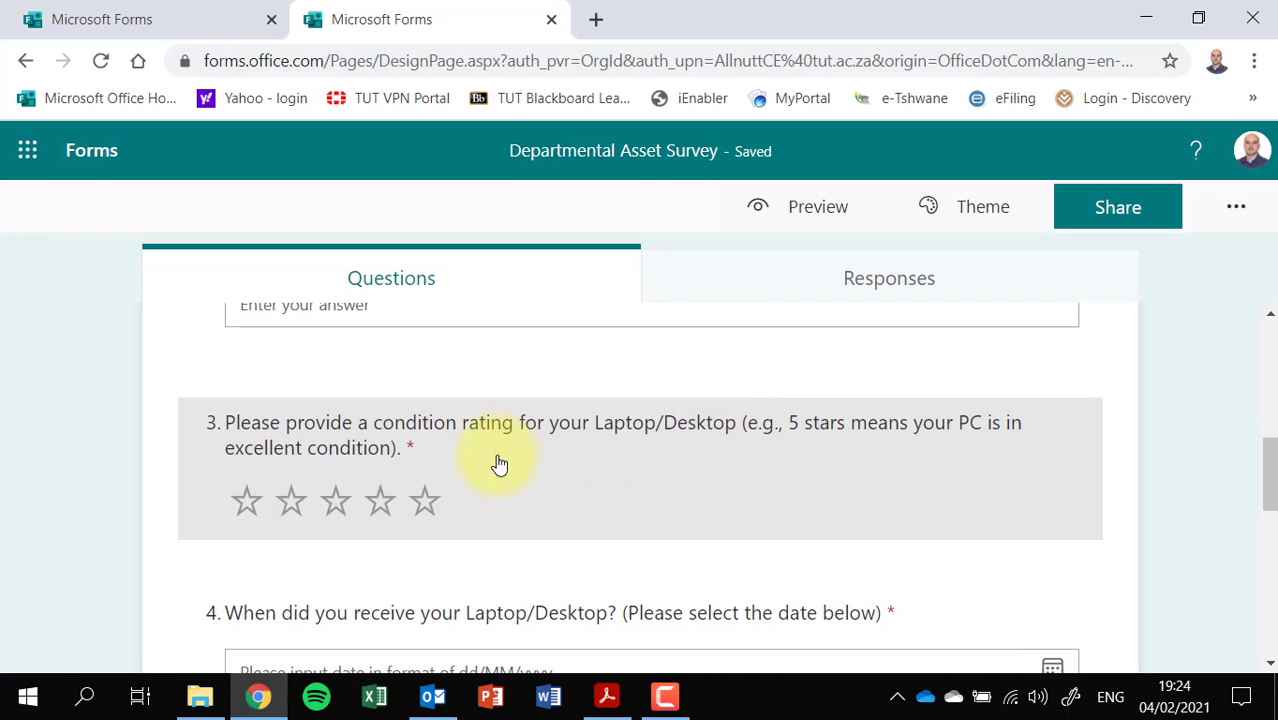
pyautogui.scroll(-2, 520, 512)
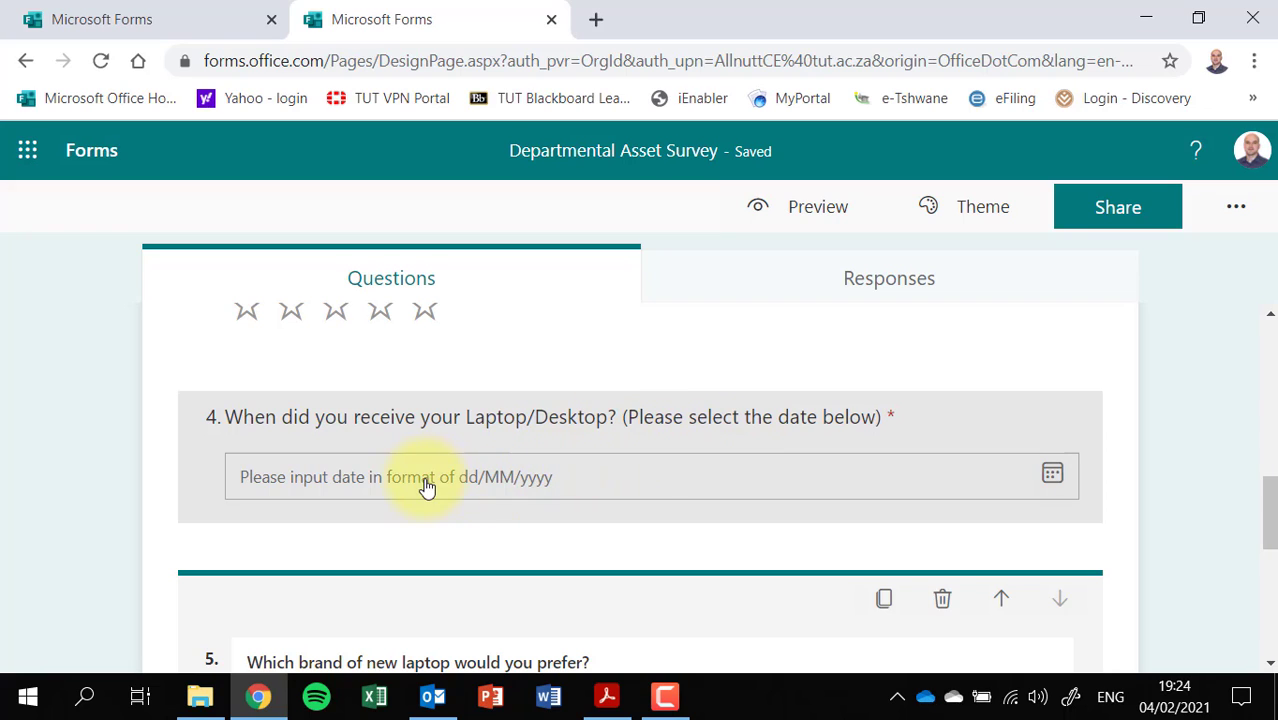
pyautogui.scroll(-2, 422, 480)
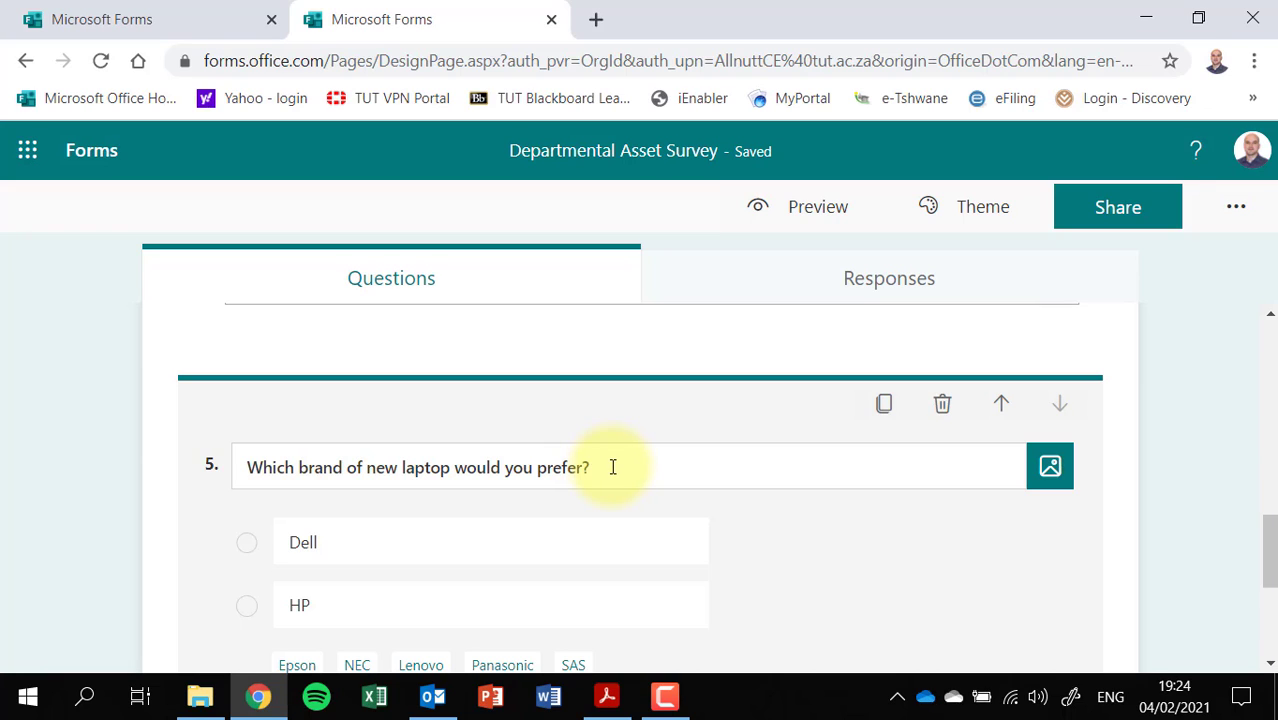
pyautogui.scroll(-2, 312, 510)
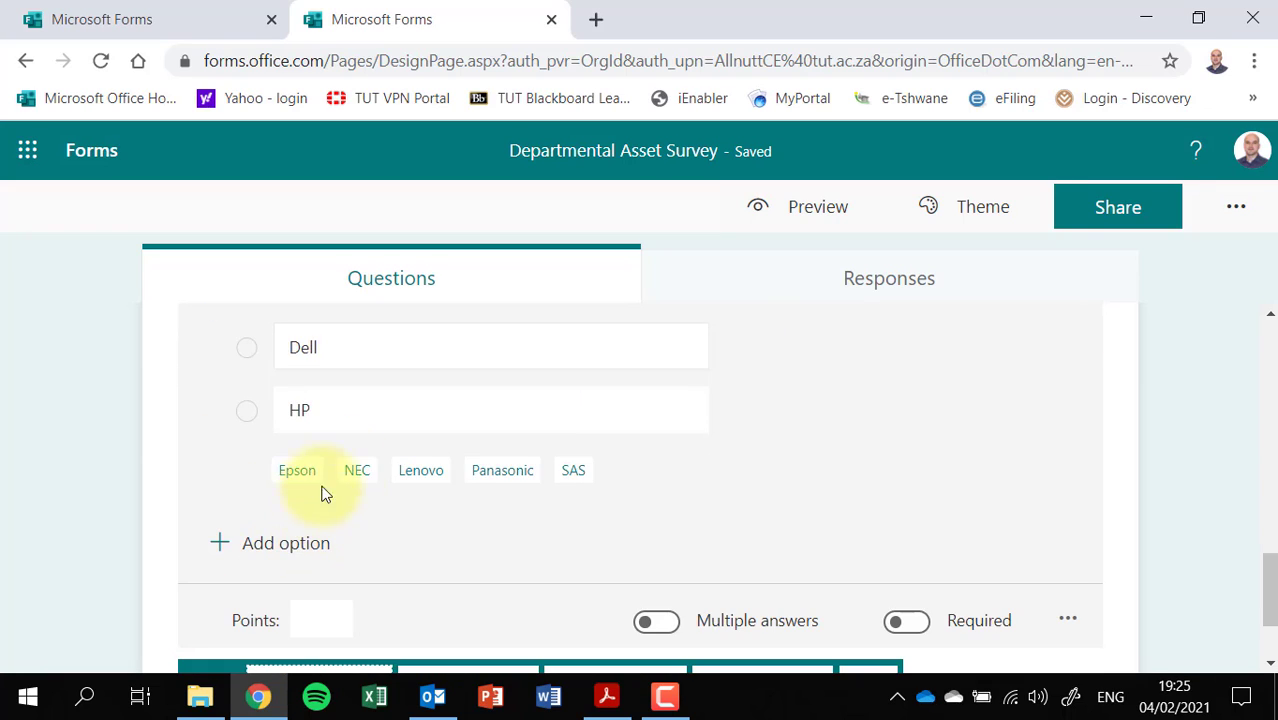
pyautogui.scroll(-2, 442, 442)
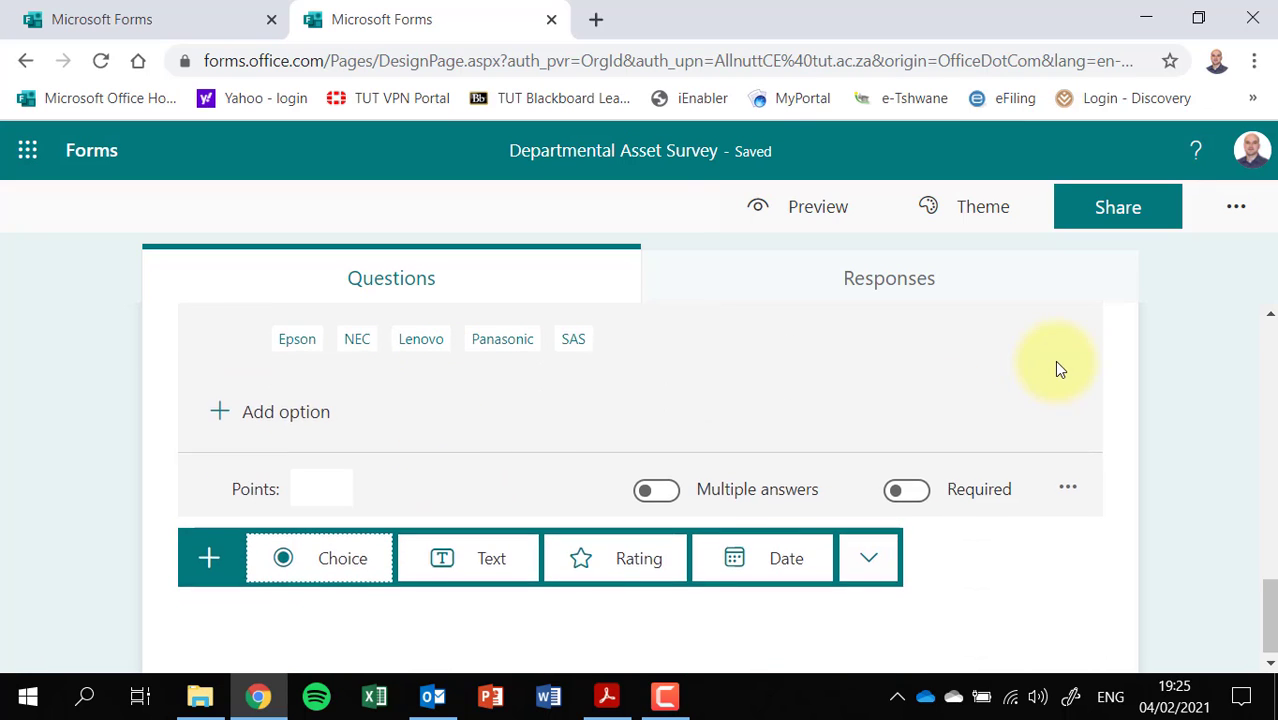
# Open the survey's settings and turn off showing results automatically to responders.
pyautogui.scroll(15, 1056, 365)
pyautogui.scroll(1, 932, 371)
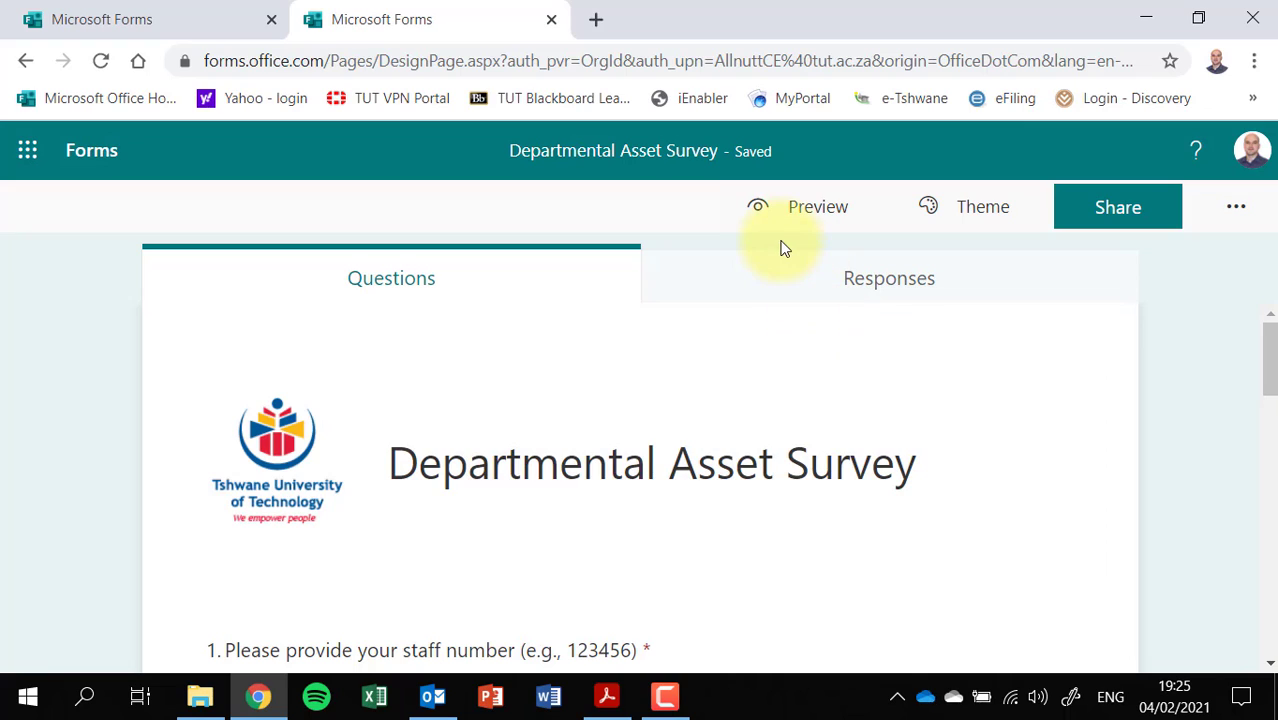
pyautogui.click(760, 155)
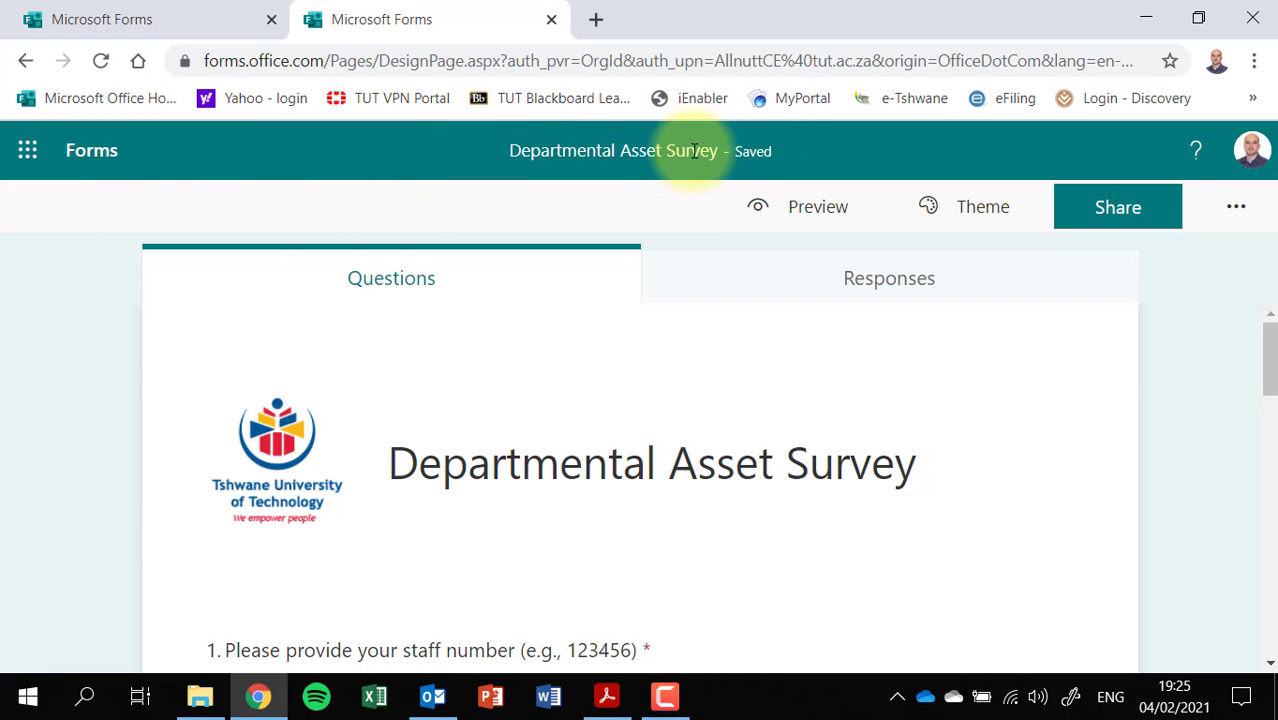
pyautogui.click(1234, 210)
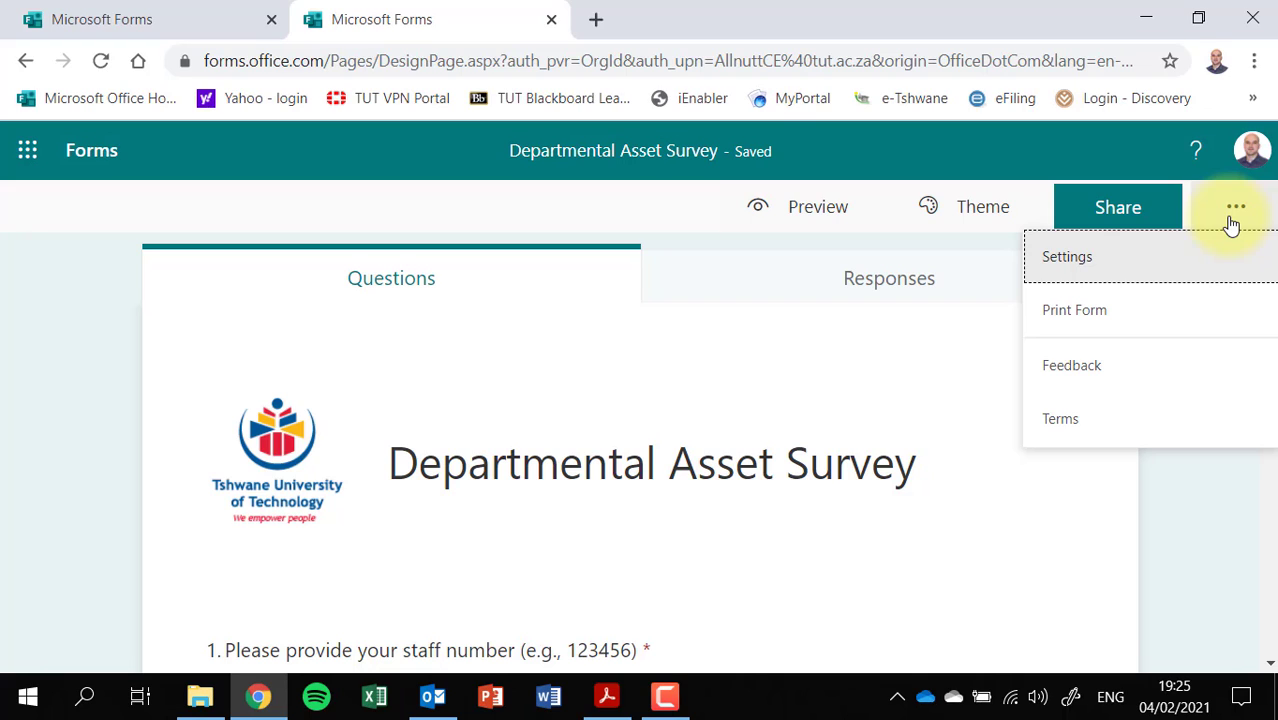
pyautogui.click(1008, 345)
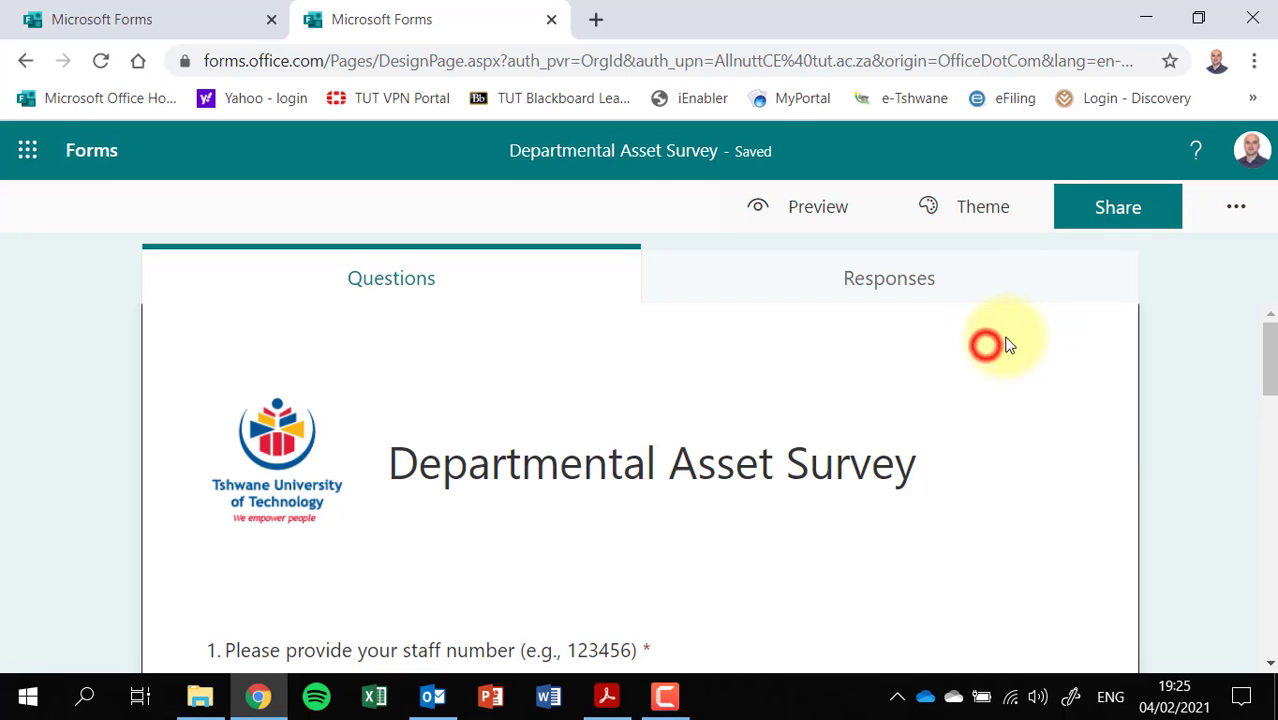
pyautogui.click(1232, 218)
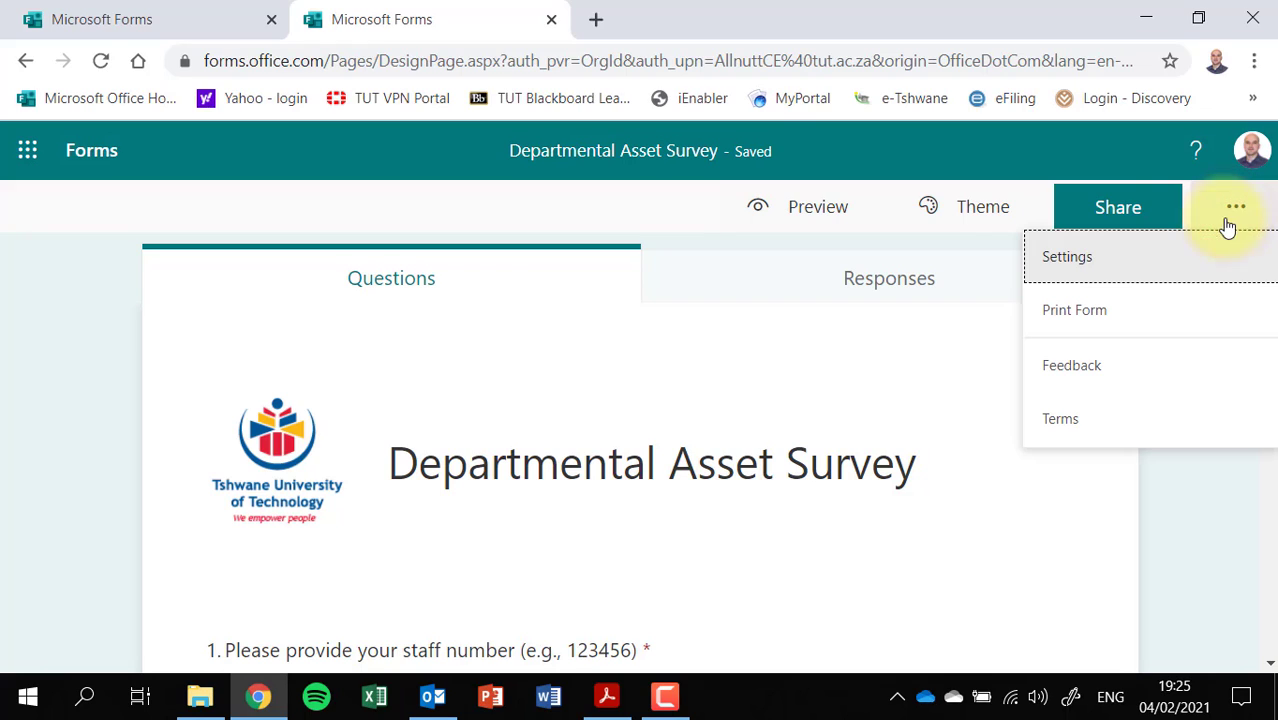
pyautogui.click(1060, 262)
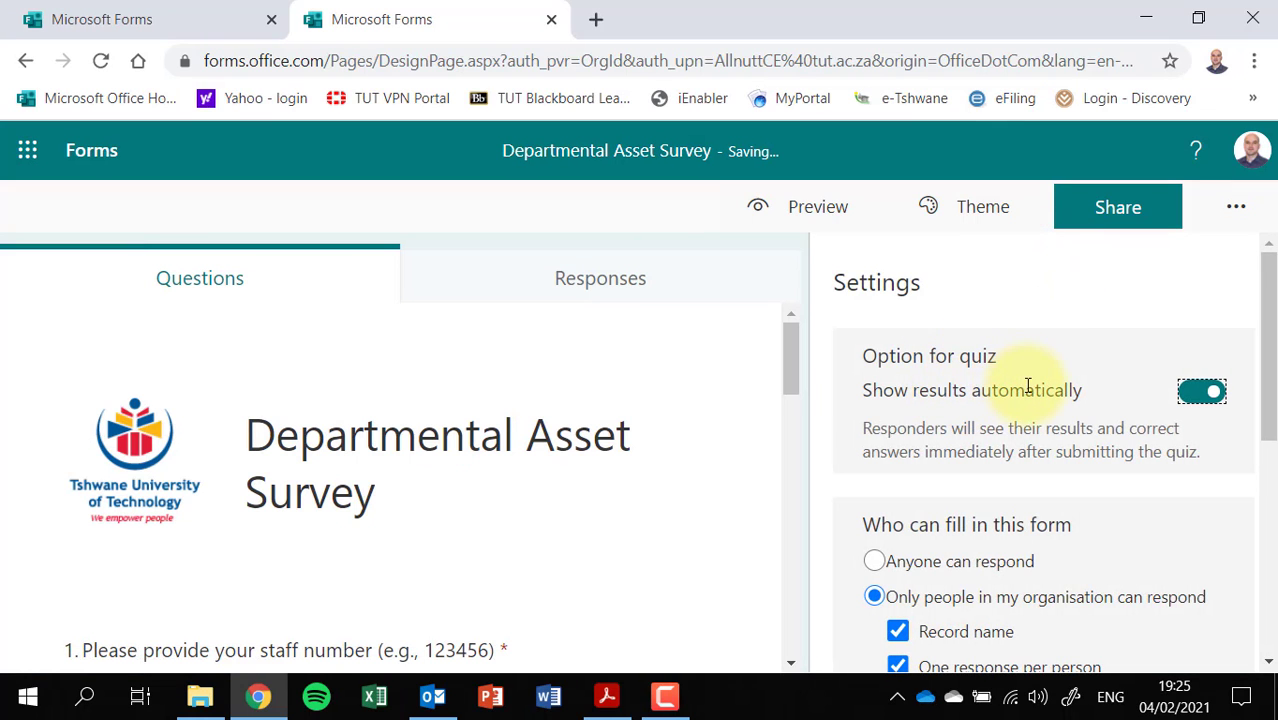
pyautogui.scroll(-2, 1037, 408)
pyautogui.scroll(2, 1040, 420)
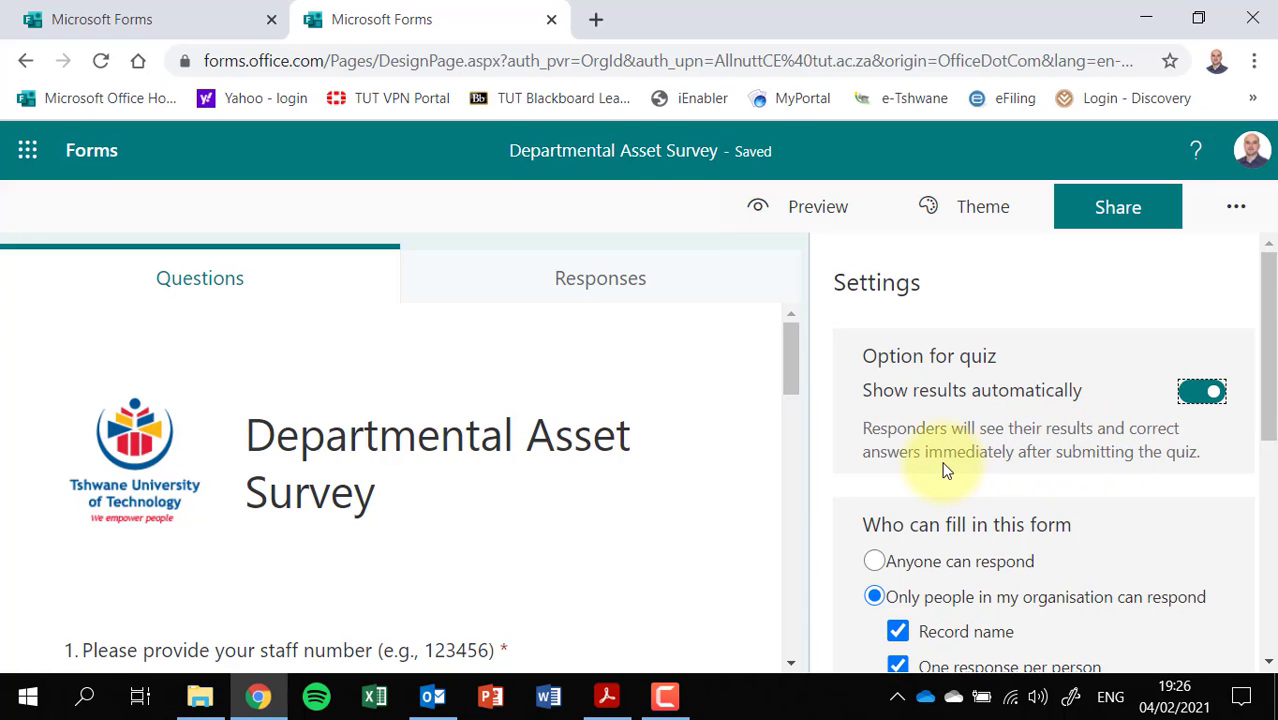
pyautogui.click(1196, 395)
# Compare the choices for who can fill in the form and allow anyone to respond.
pyautogui.scroll(-2, 1038, 413)
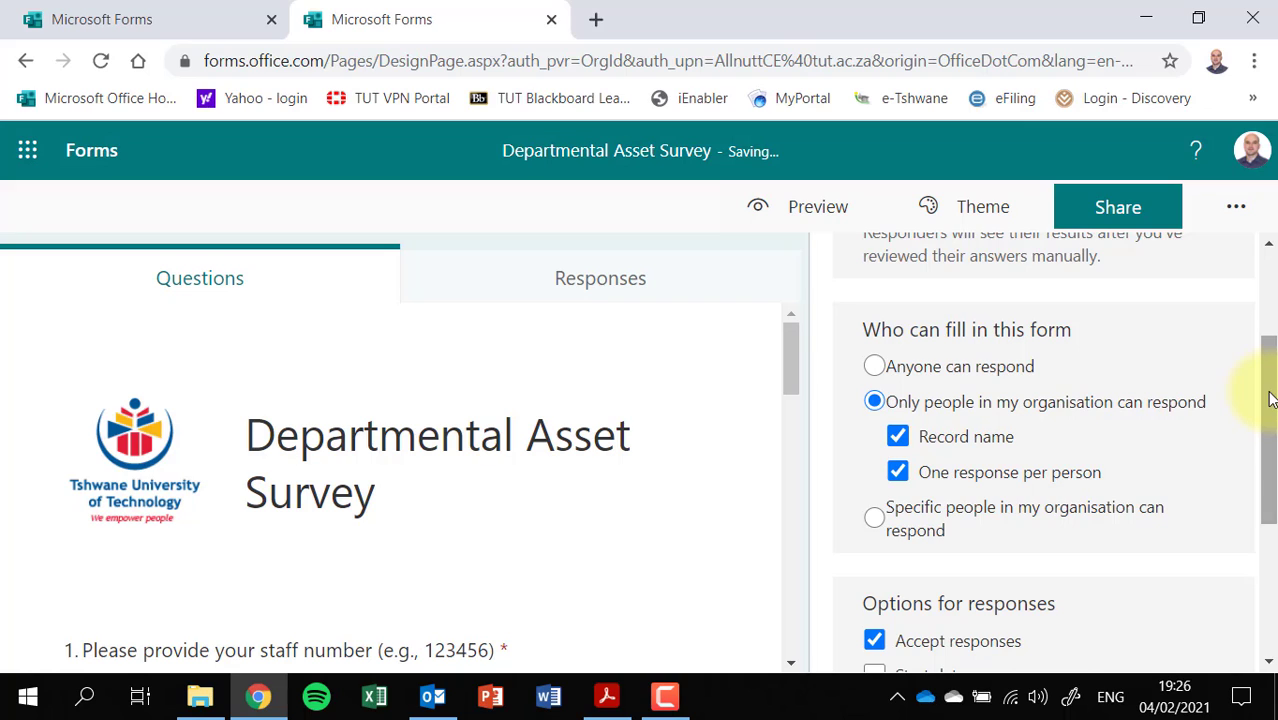
pyautogui.moveTo(1270, 399); pyautogui.dragTo(1268, 423)
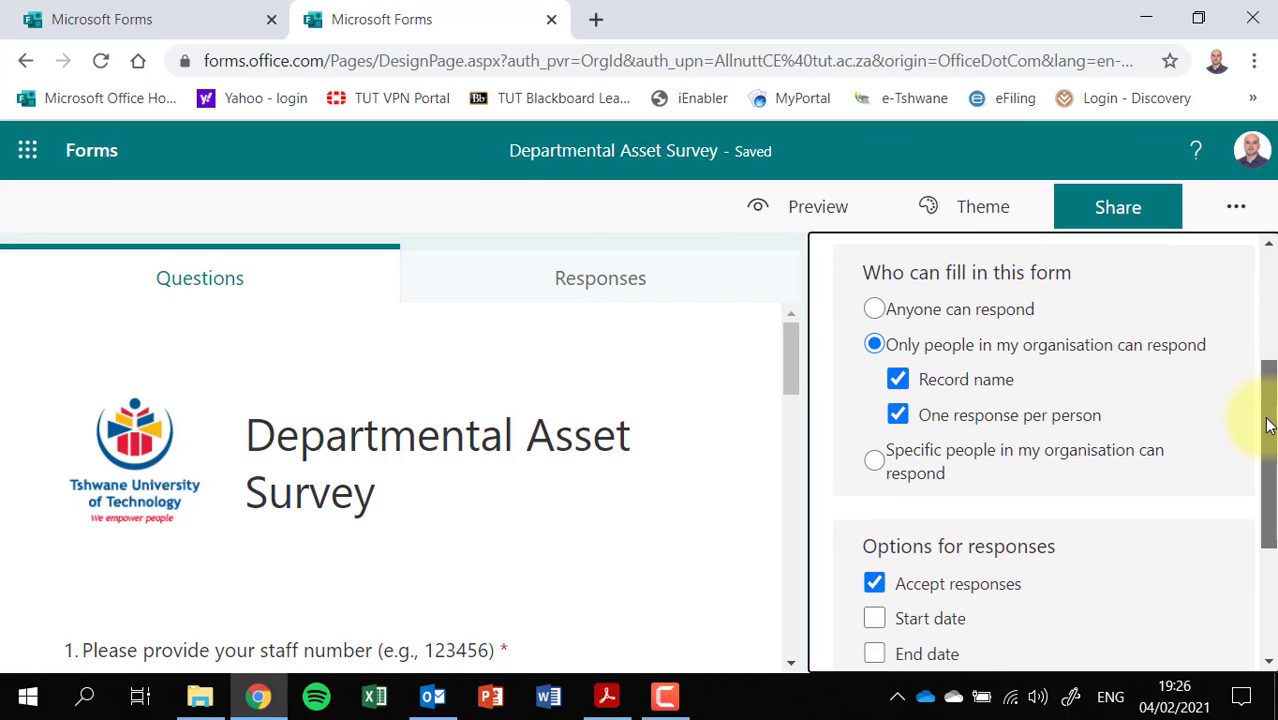
pyautogui.click(876, 309)
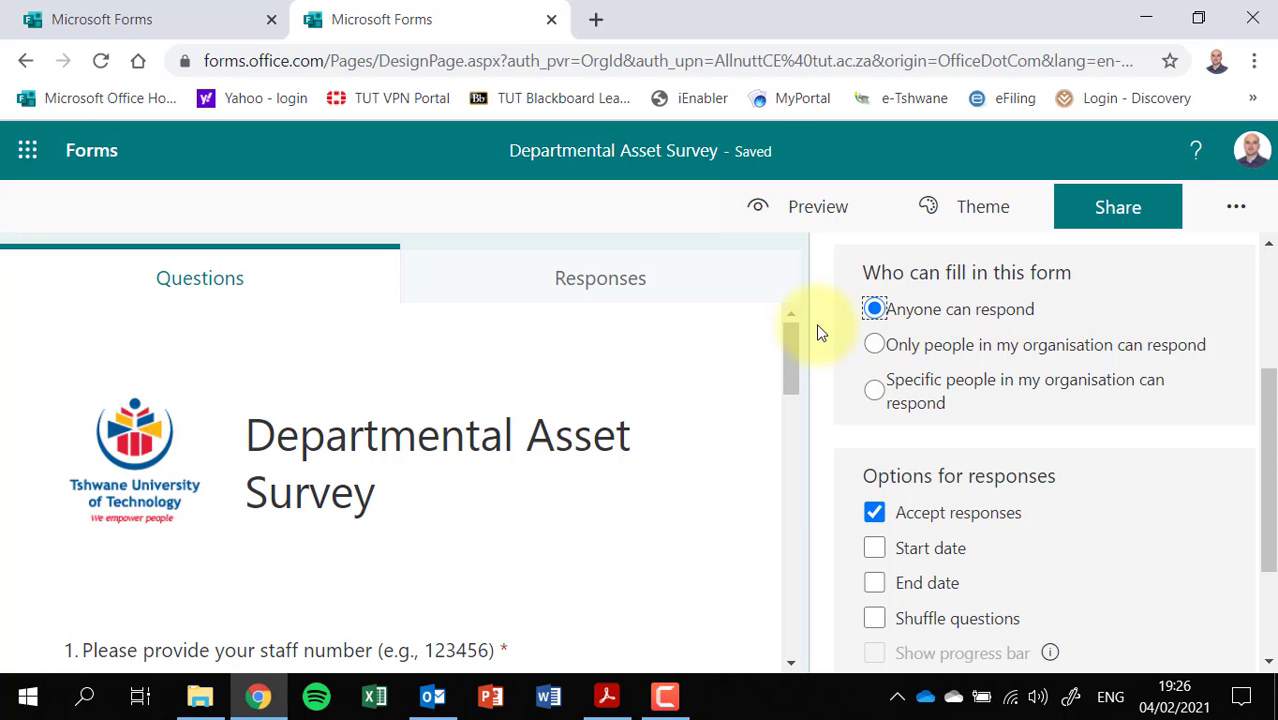
pyautogui.click(875, 344)
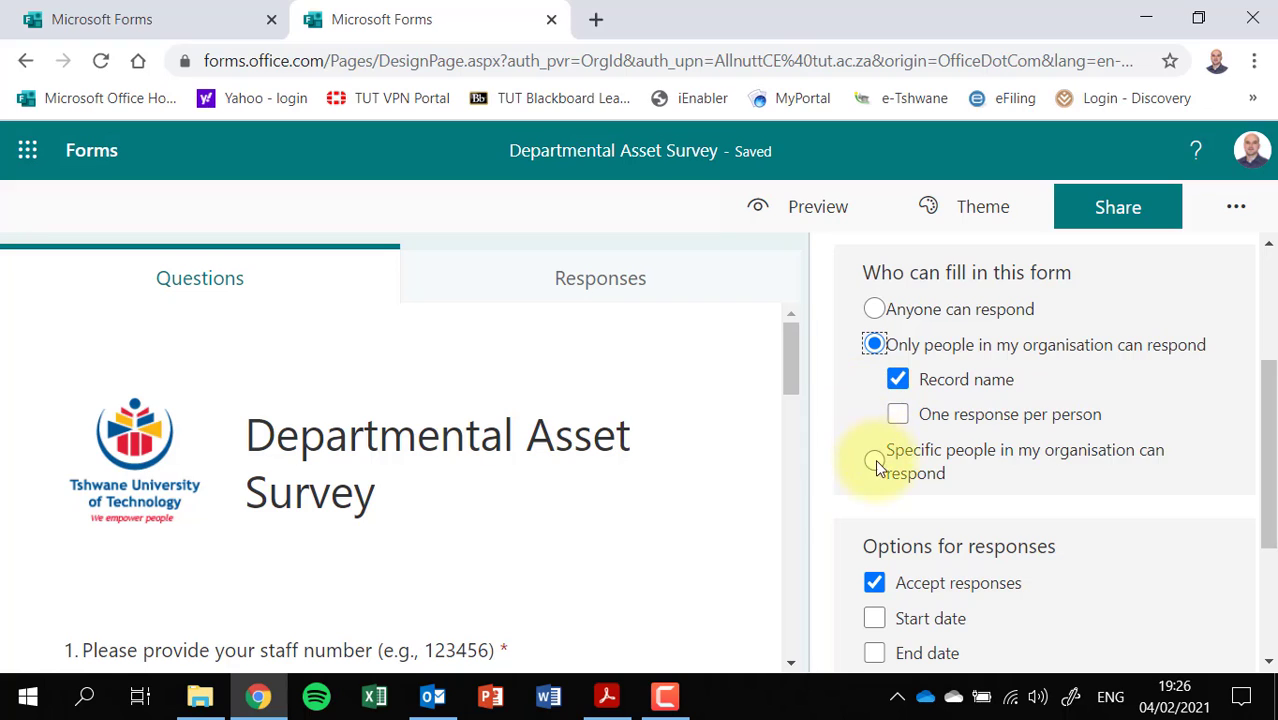
pyautogui.click(875, 310)
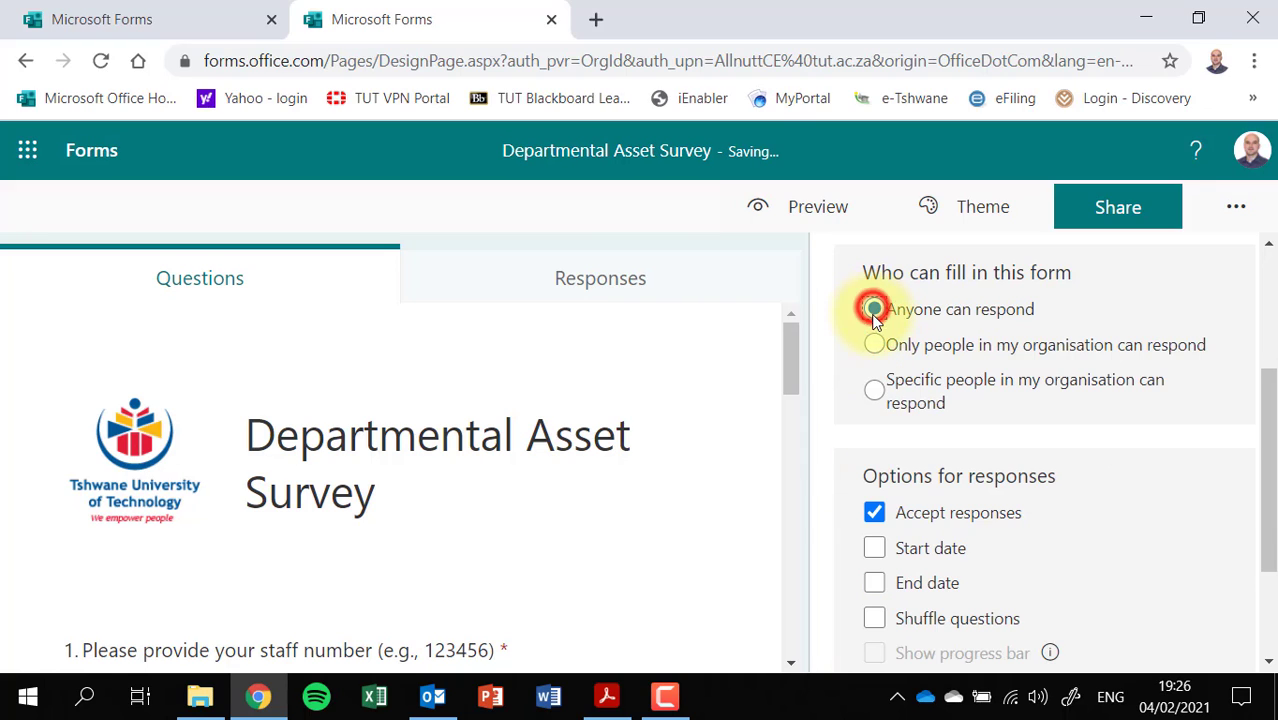
pyautogui.click(876, 392)
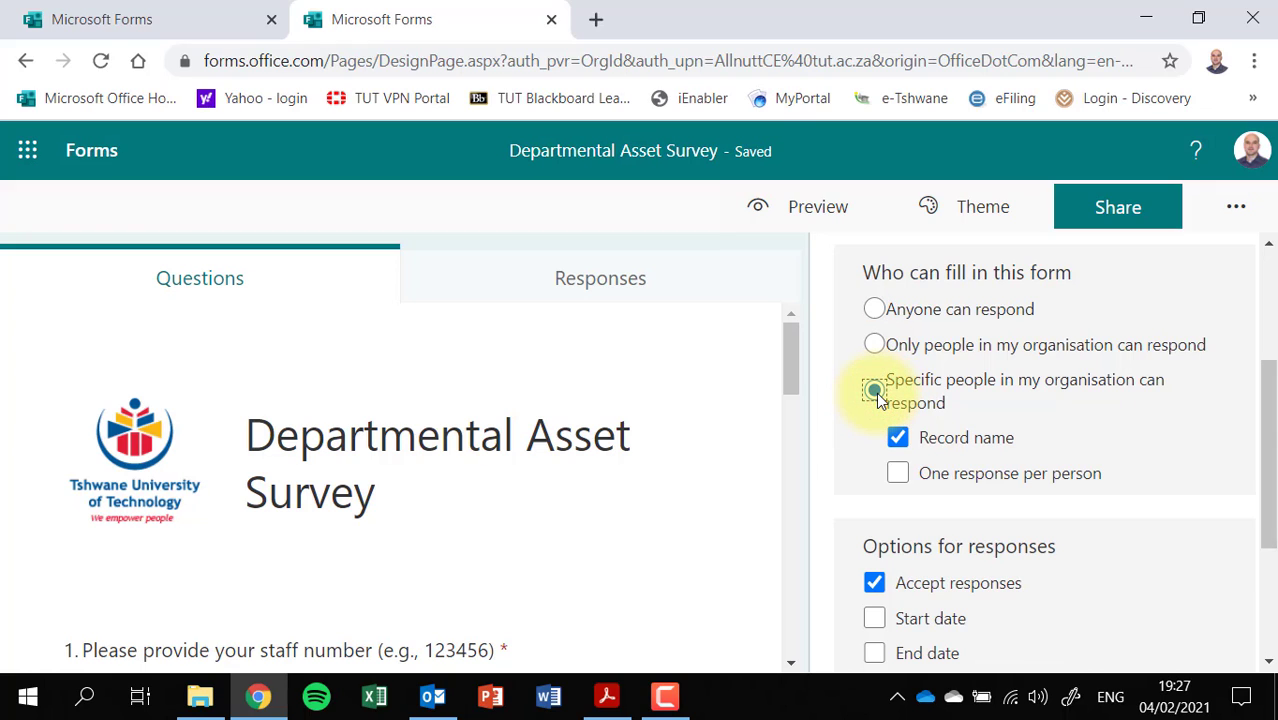
pyautogui.click(877, 392)
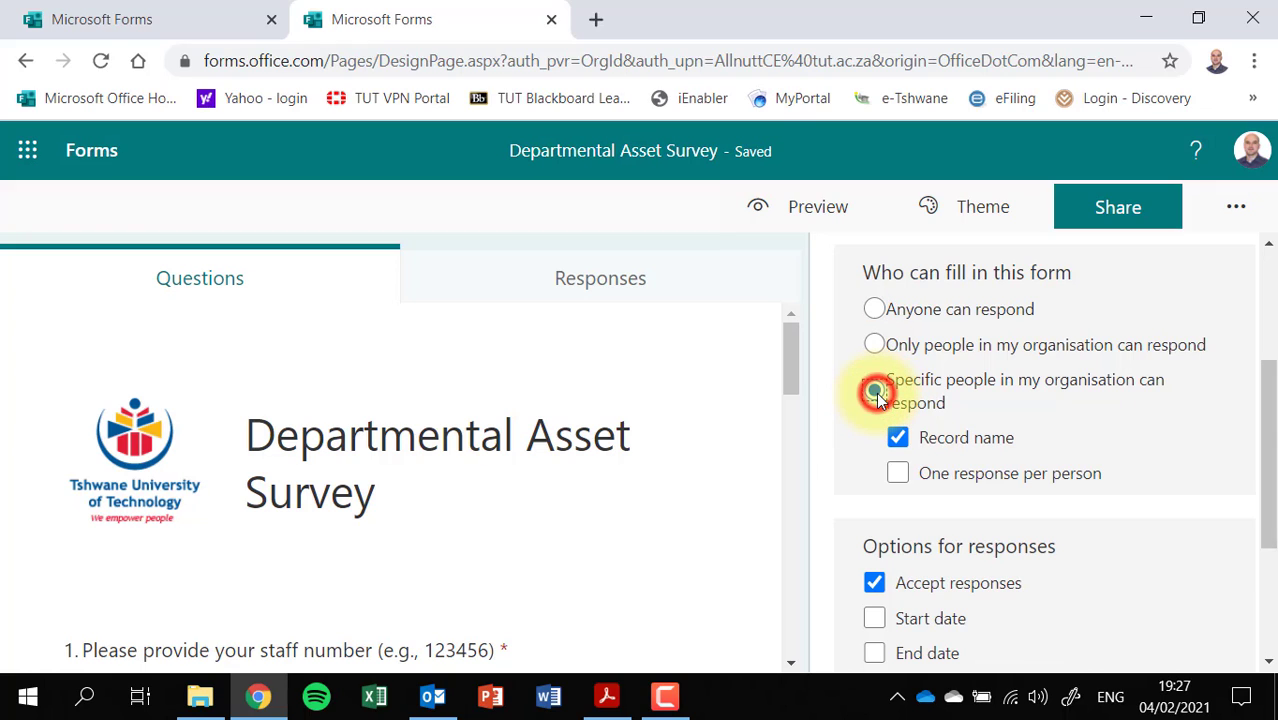
pyautogui.click(874, 310)
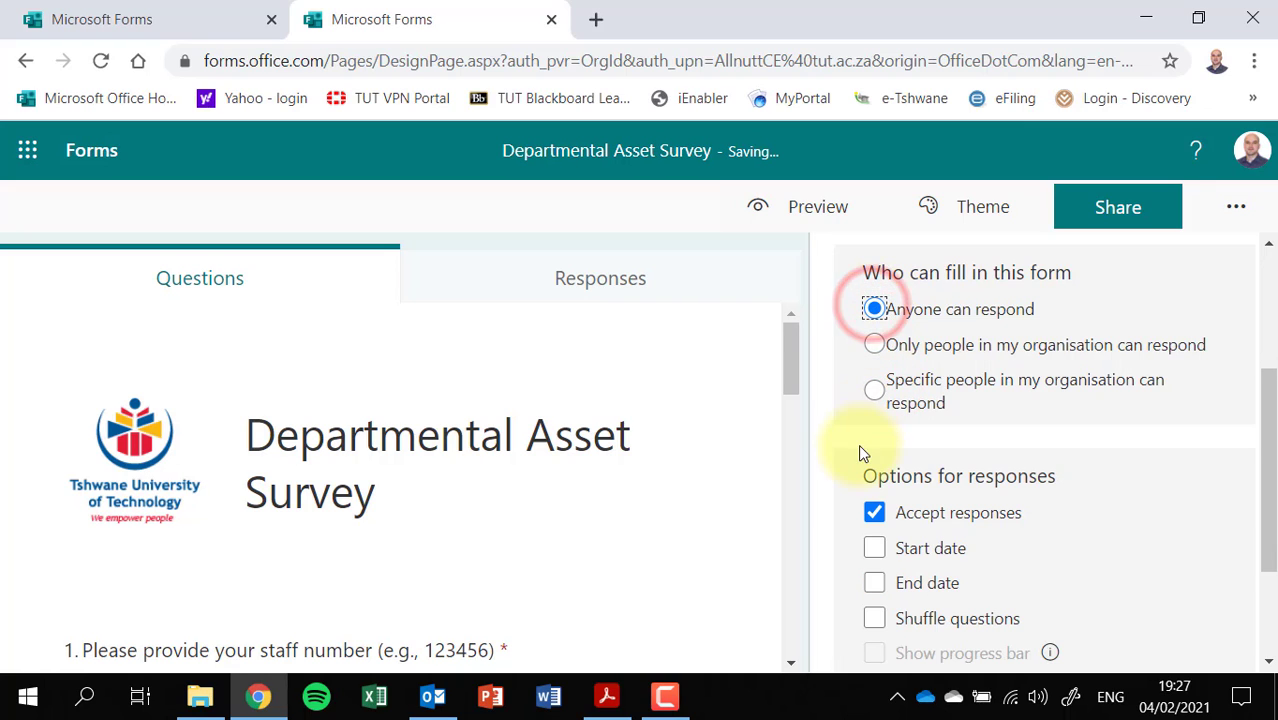
# Enable an end date for responses and set it to 05/02/2021.
pyautogui.scroll(-2, 897, 420)
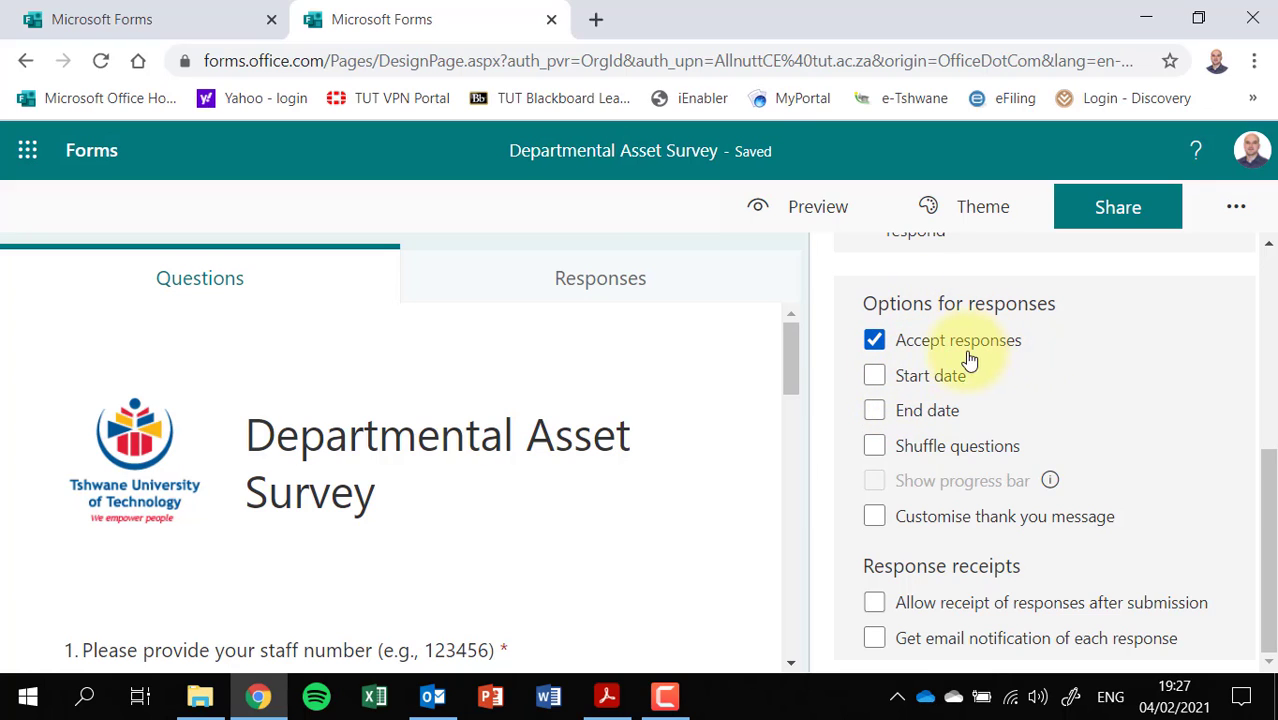
pyautogui.click(875, 412)
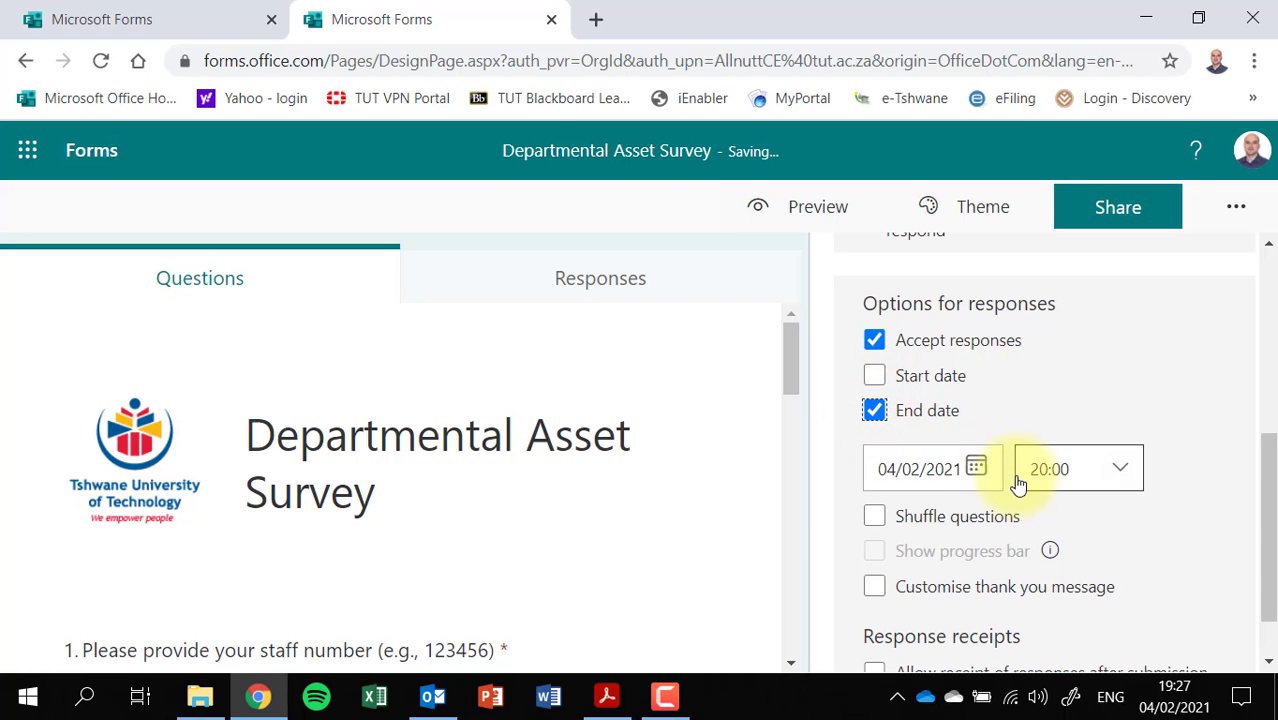
pyautogui.click(941, 475)
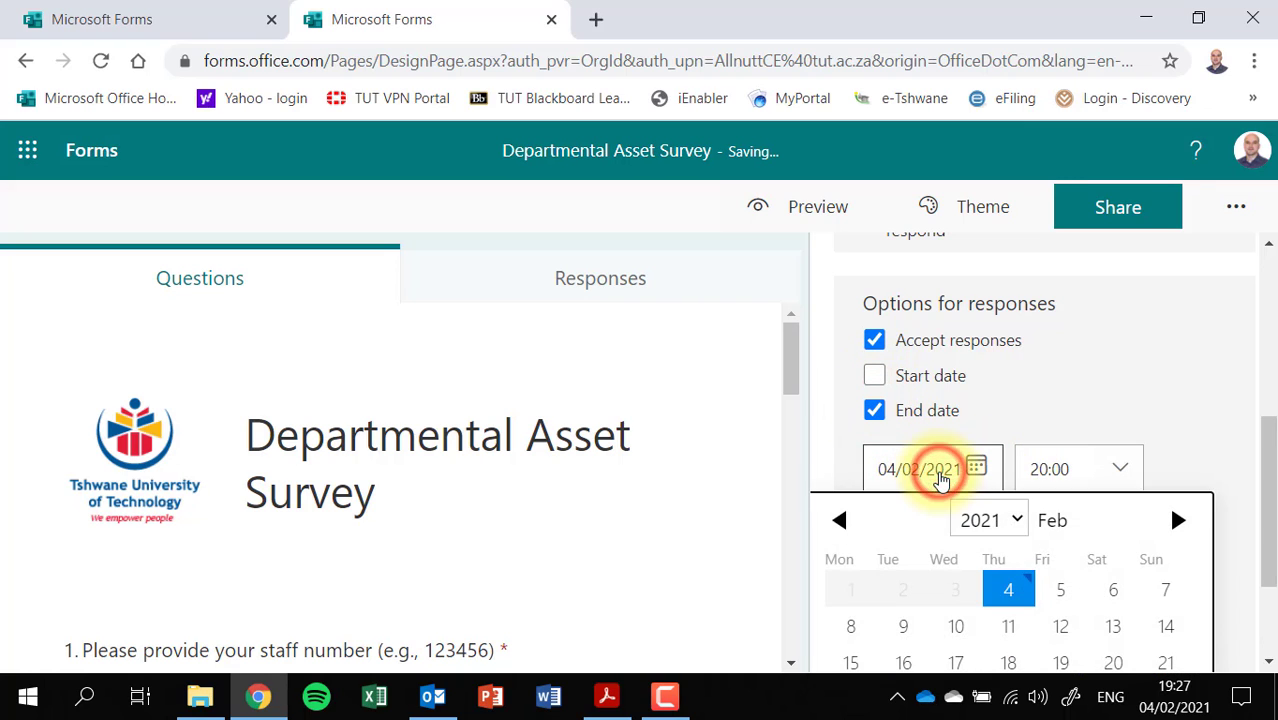
pyautogui.scroll(-2, 1100, 530)
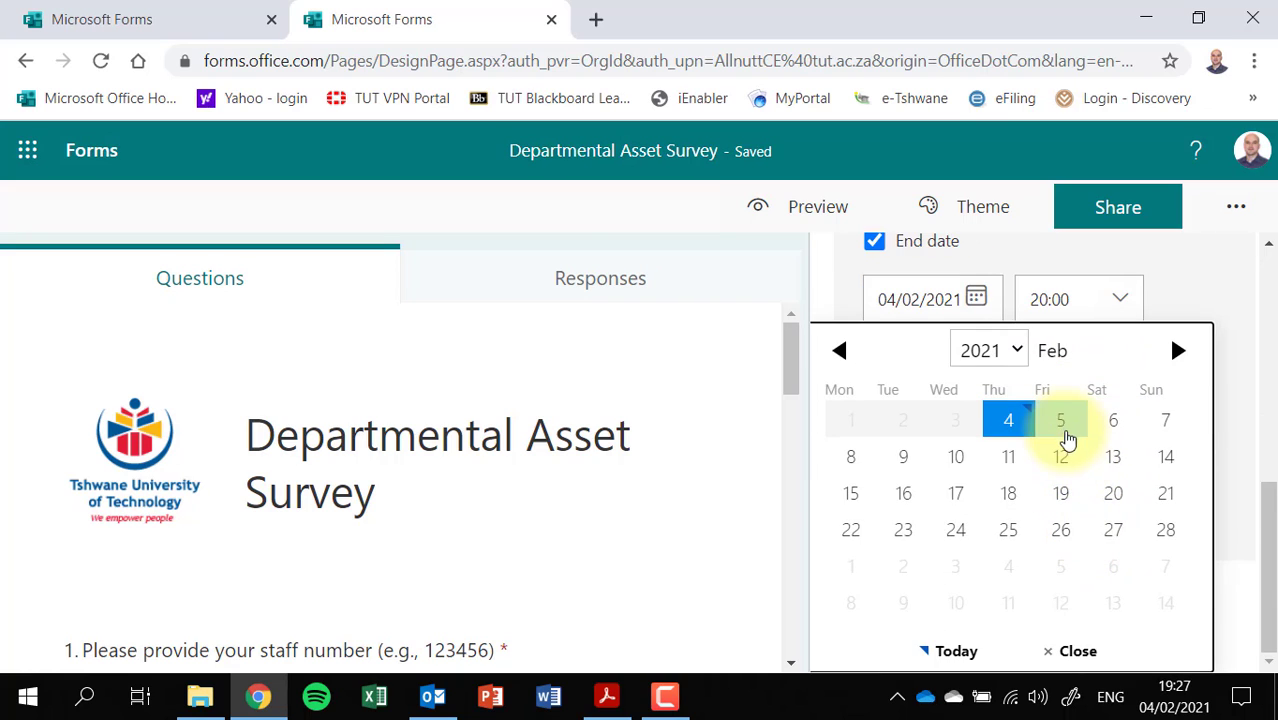
pyautogui.click(1061, 424)
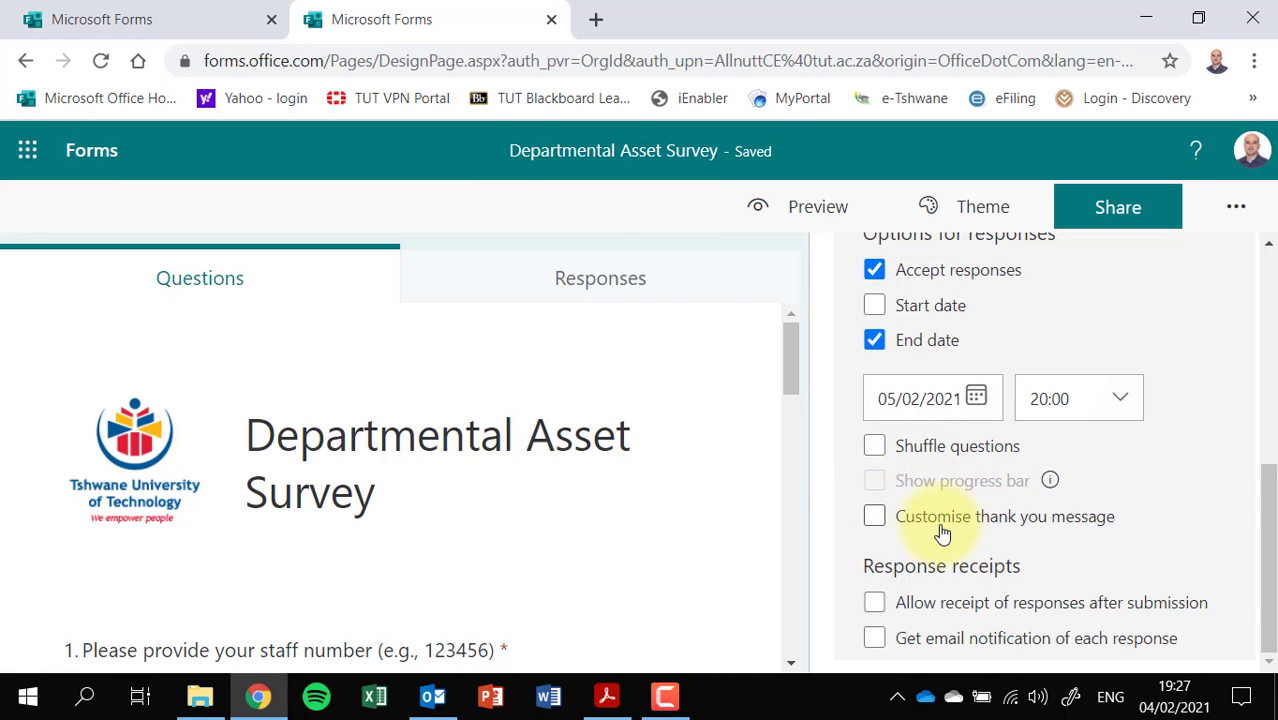
# Enable a customised thank you message reading "Your response was submitted. Thank you!".
pyautogui.click(876, 517)
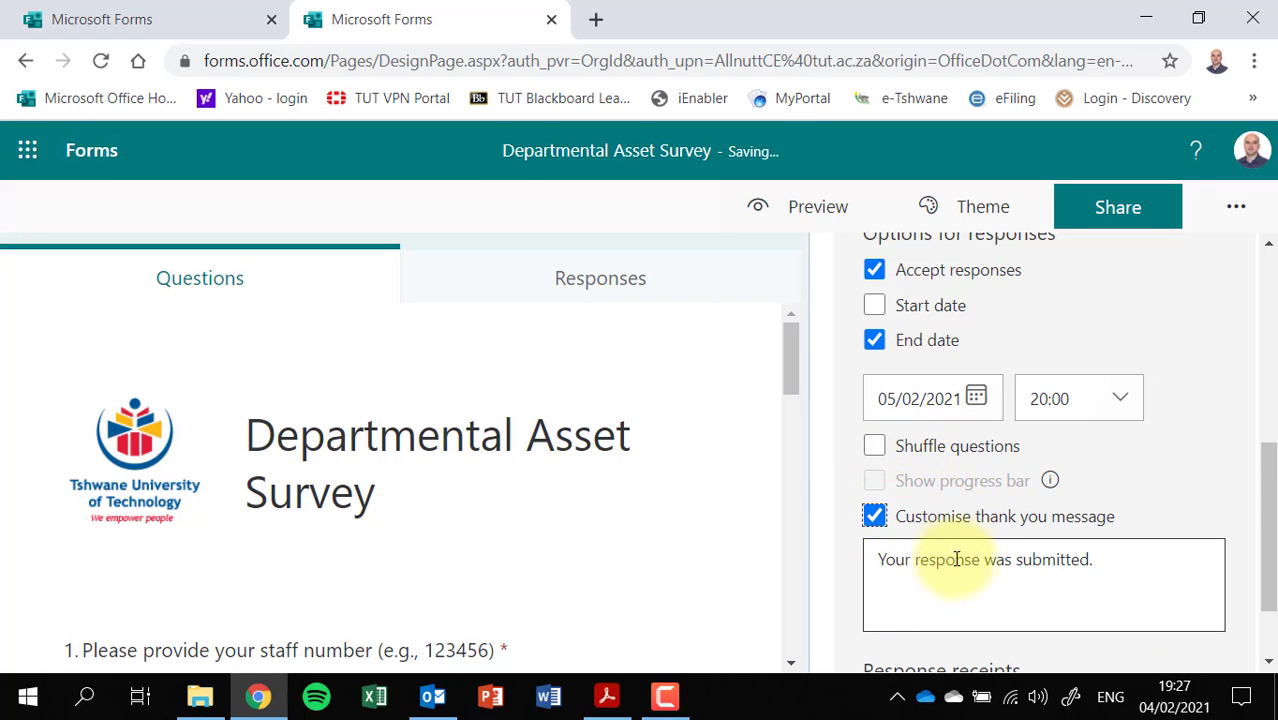
pyautogui.tripleClick(1097, 559)
pyautogui.click(1105, 558)
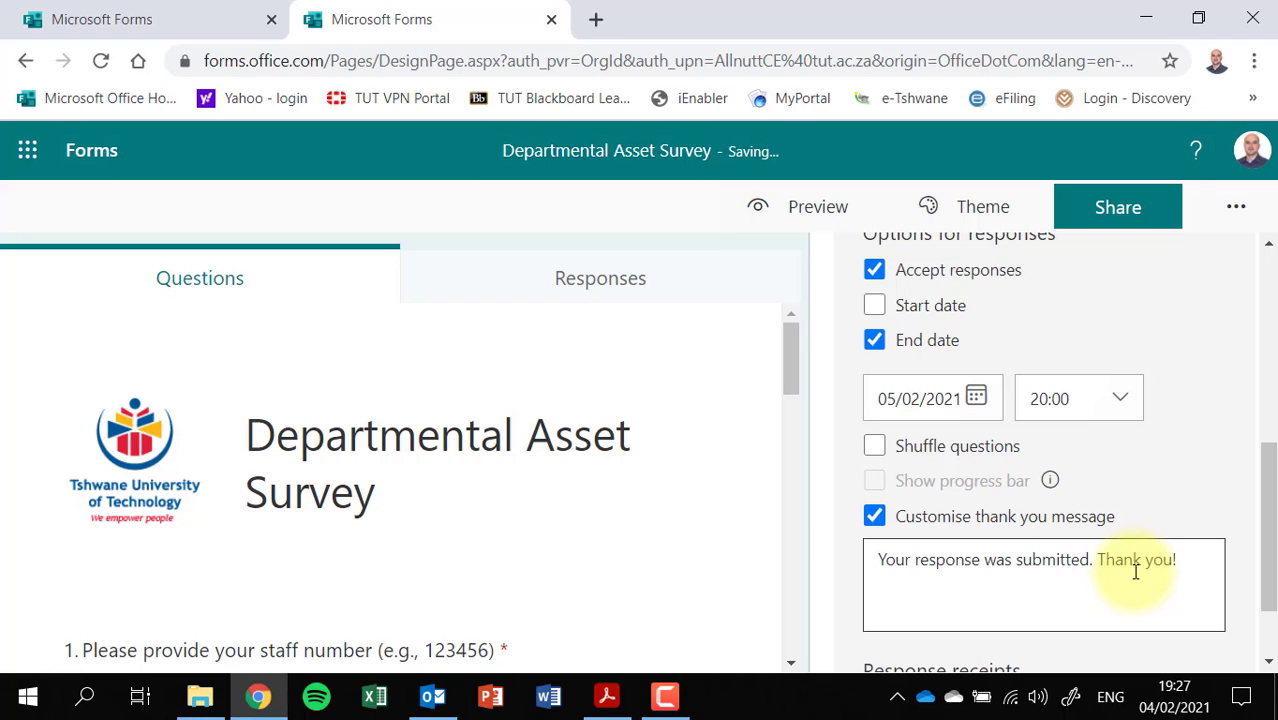
# Allow responders to get a receipt of their responses after submission.
pyautogui.scroll(-1, 1264, 533)
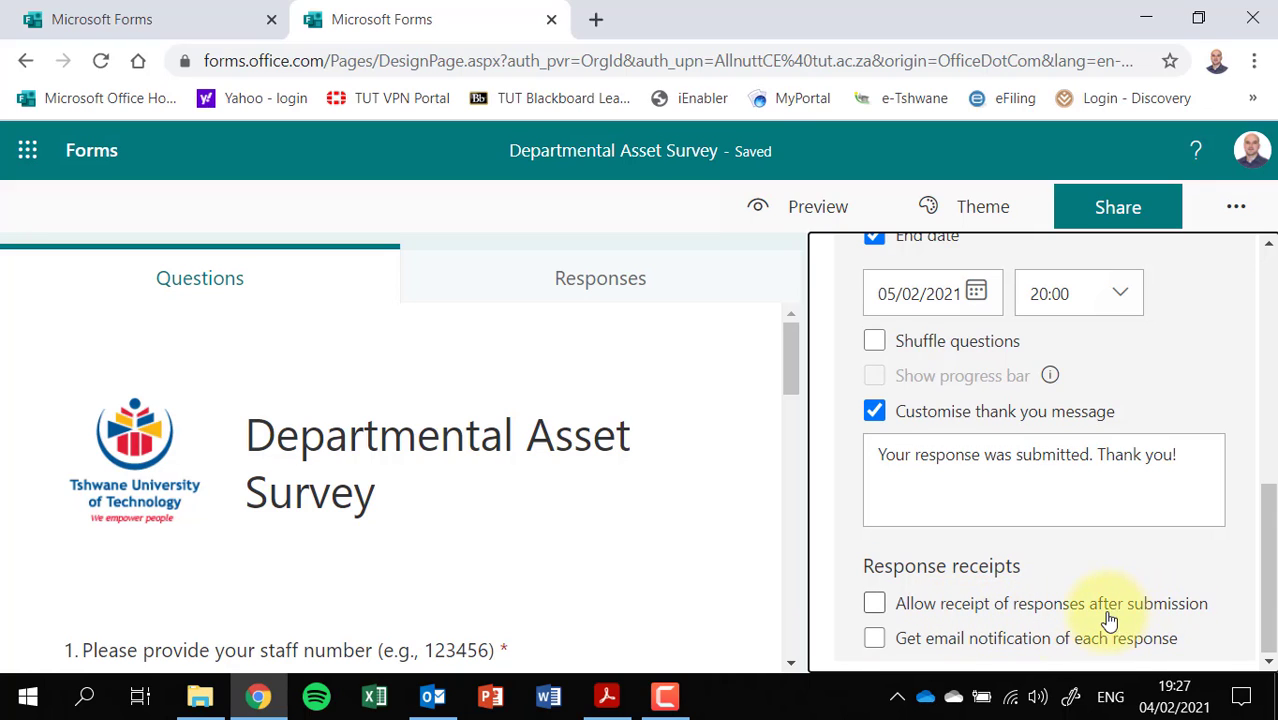
pyautogui.click(875, 605)
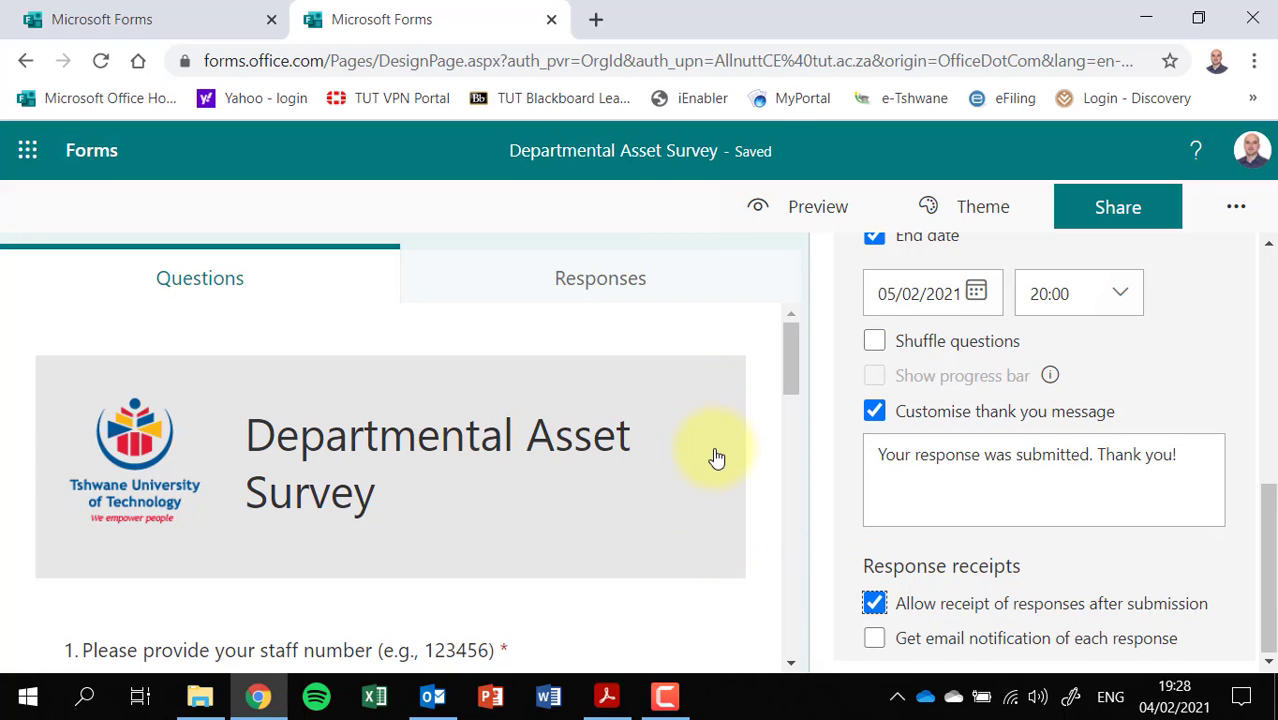
pyautogui.scroll(2, 907, 443)
pyautogui.scroll(-2, 942, 457)
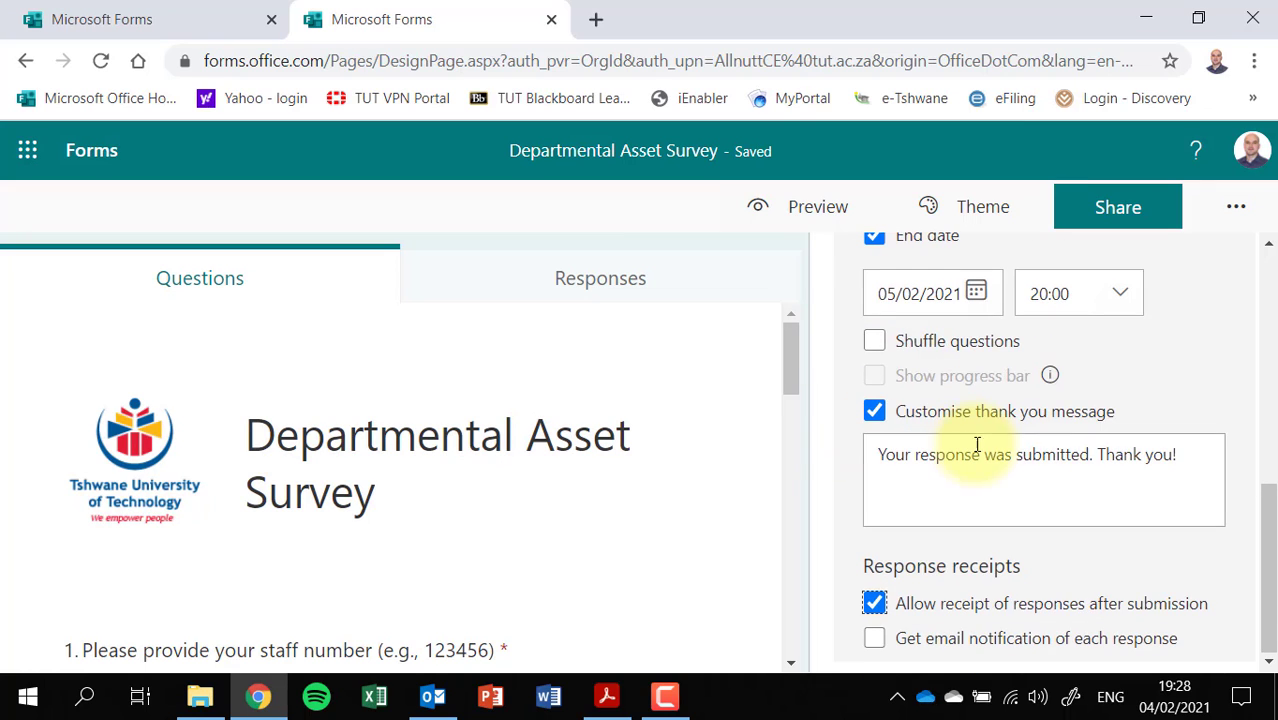
pyautogui.scroll(10, 1054, 588)
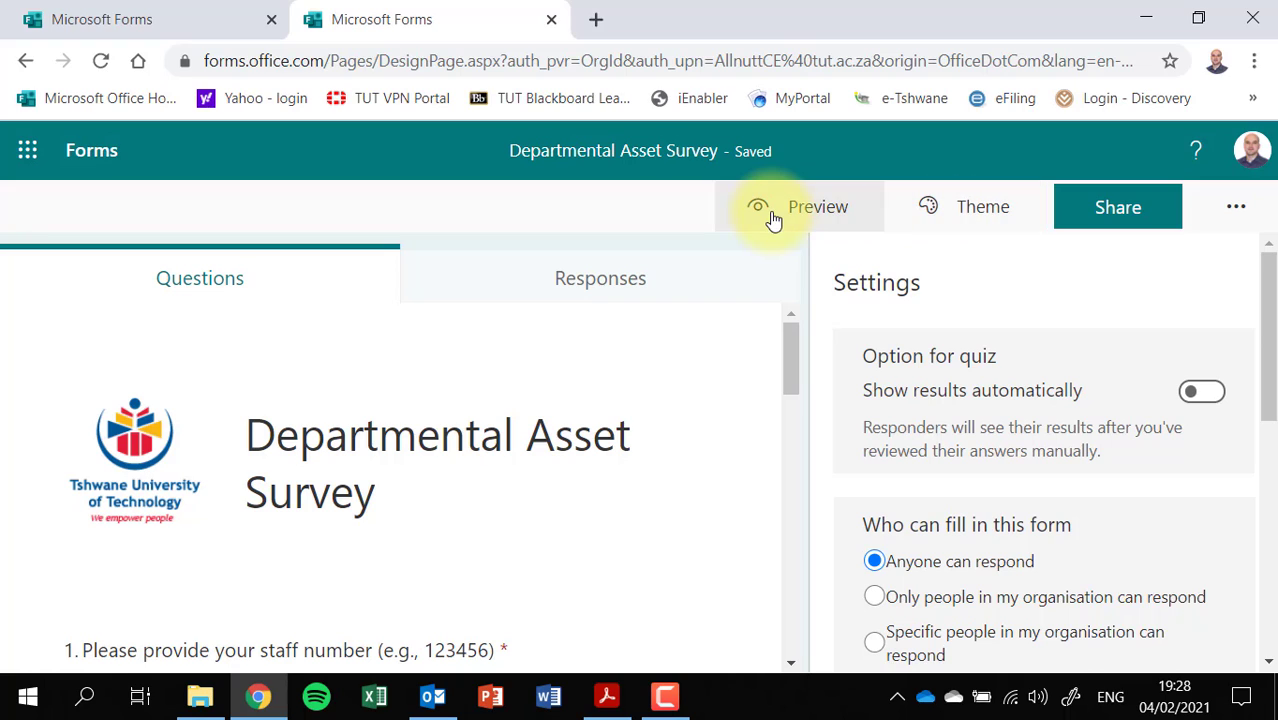
# Review the form's settings from the quiz option down to the response receipts, and close them.
pyautogui.click(1236, 209)
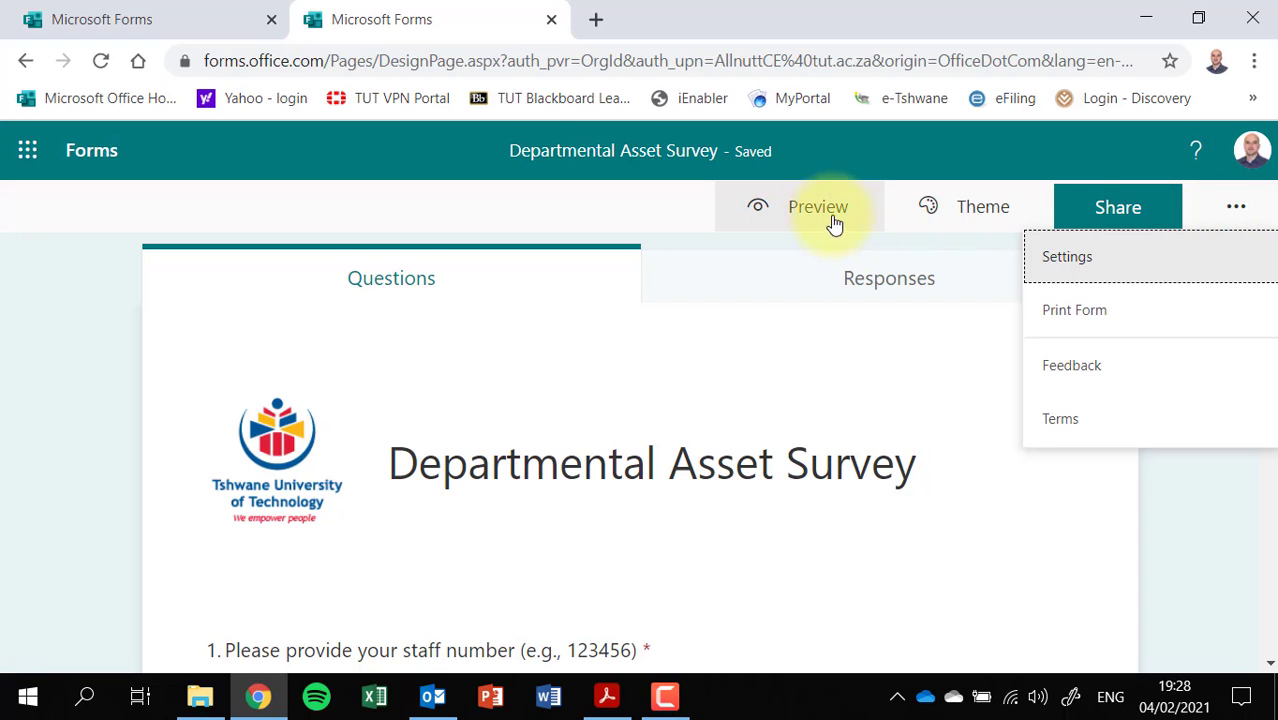
pyautogui.click(1232, 210)
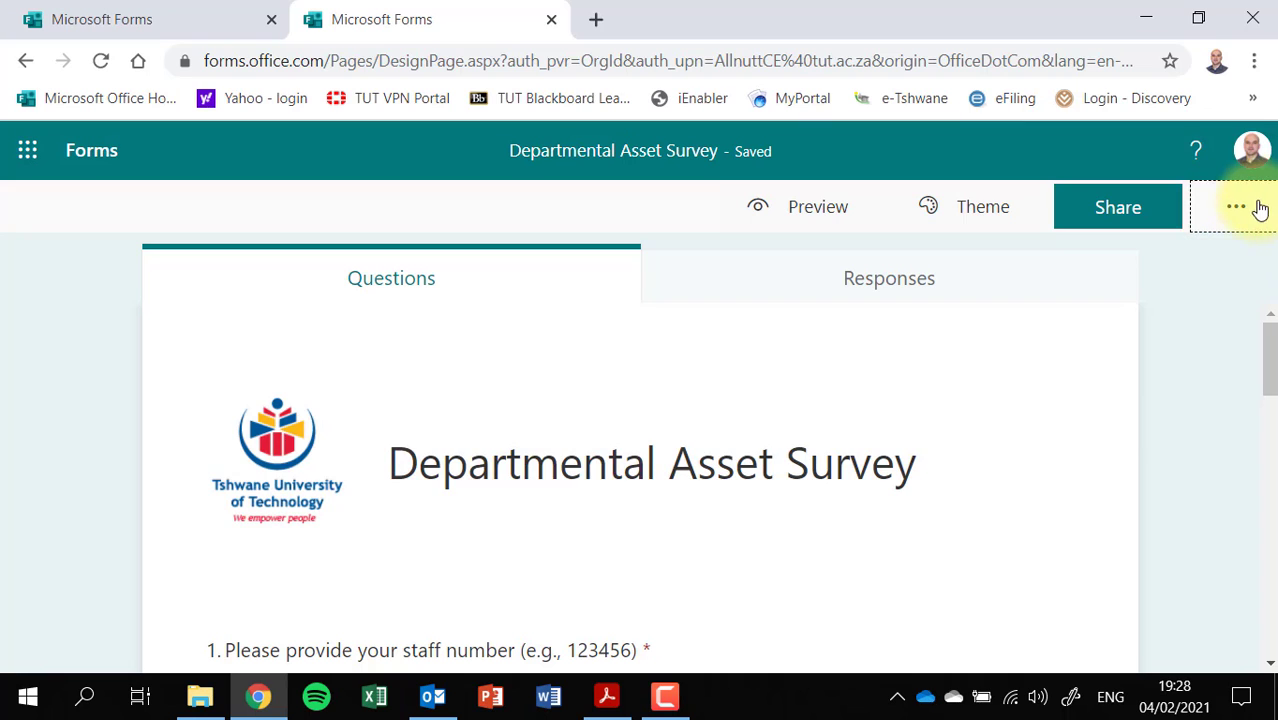
pyautogui.click(1240, 206)
pyautogui.click(1130, 266)
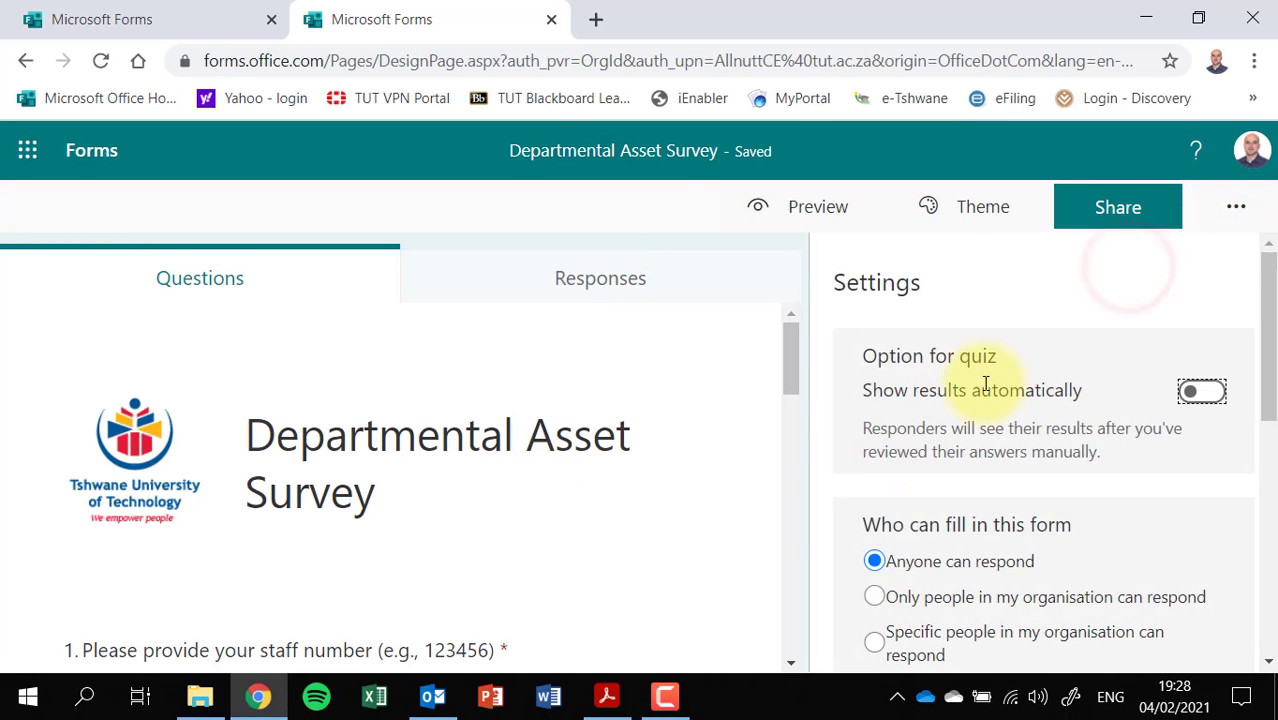
pyautogui.scroll(-5, 1084, 422)
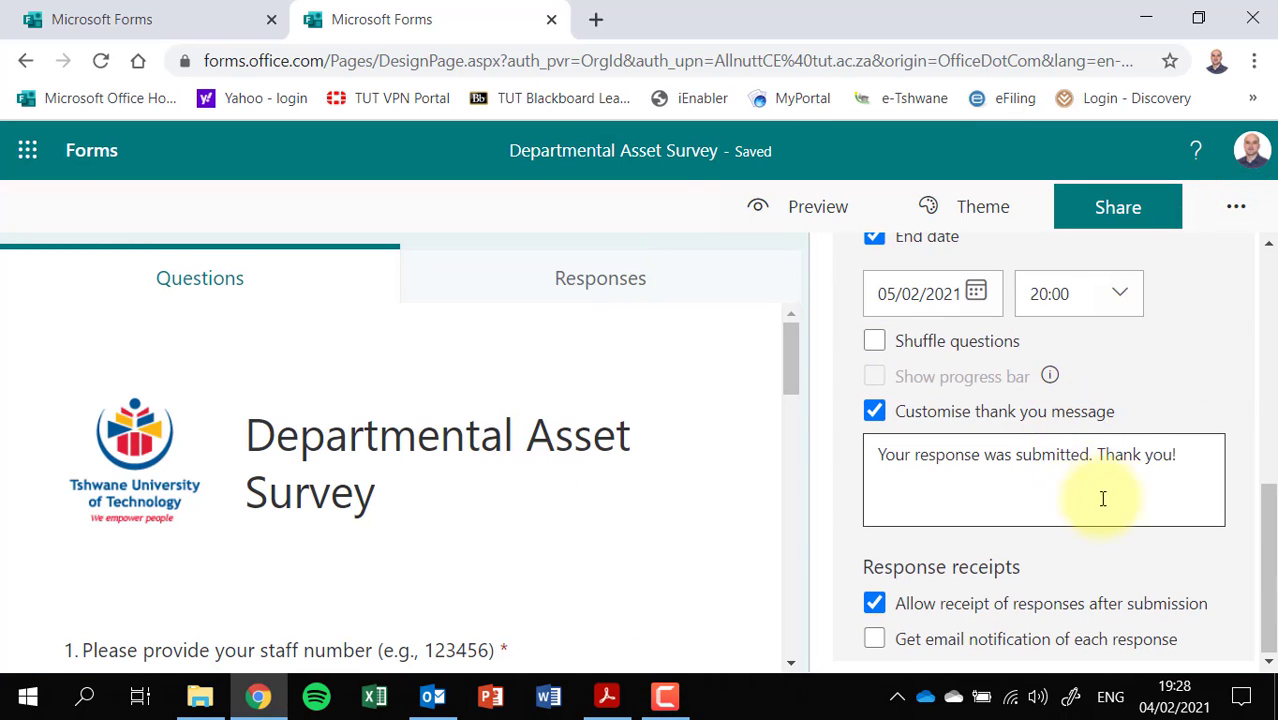
pyautogui.scroll(5, 1101, 497)
pyautogui.click(1232, 208)
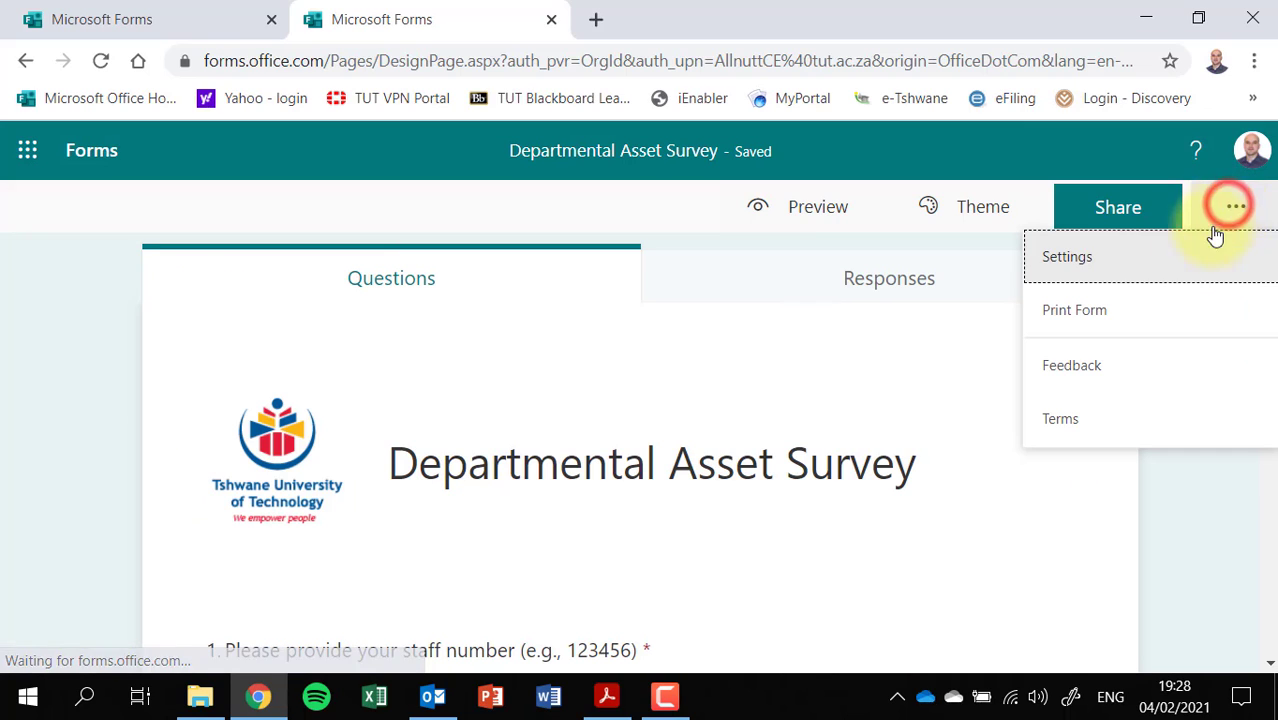
pyautogui.click(938, 356)
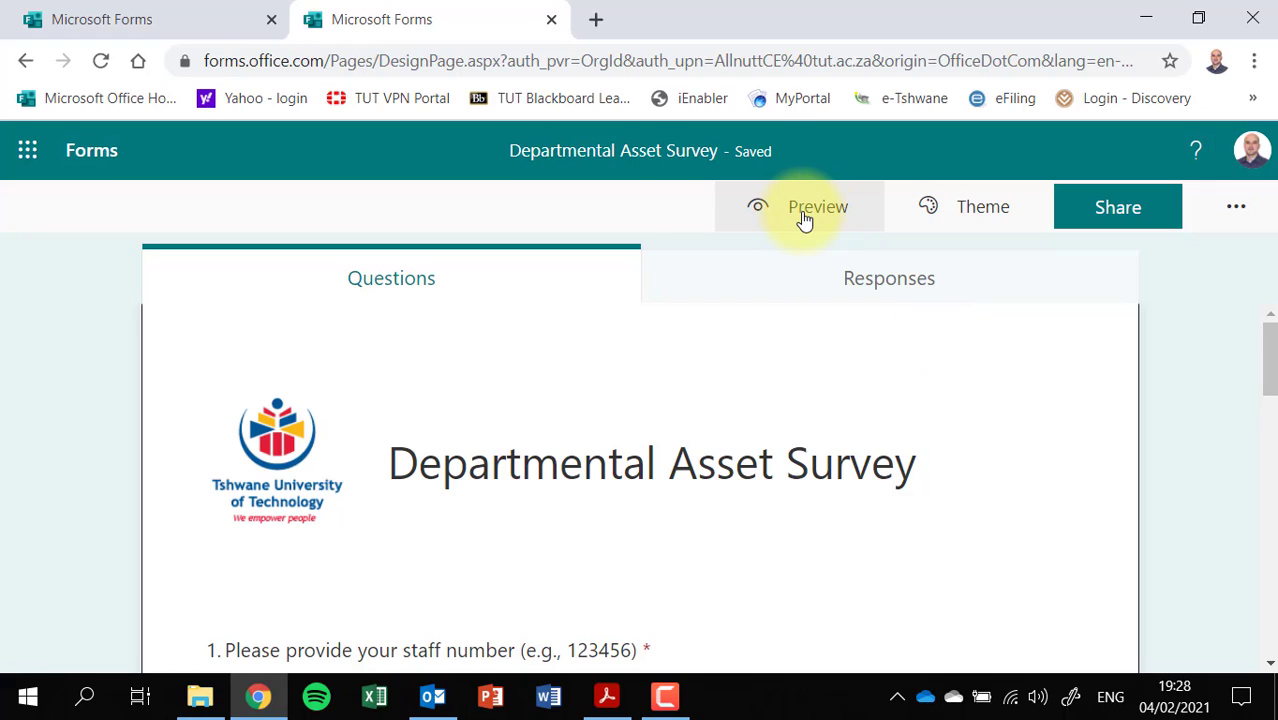
# Preview the Departmental Asset Survey as responders see it on a computer.
pyautogui.scroll(-15, 785, 391)
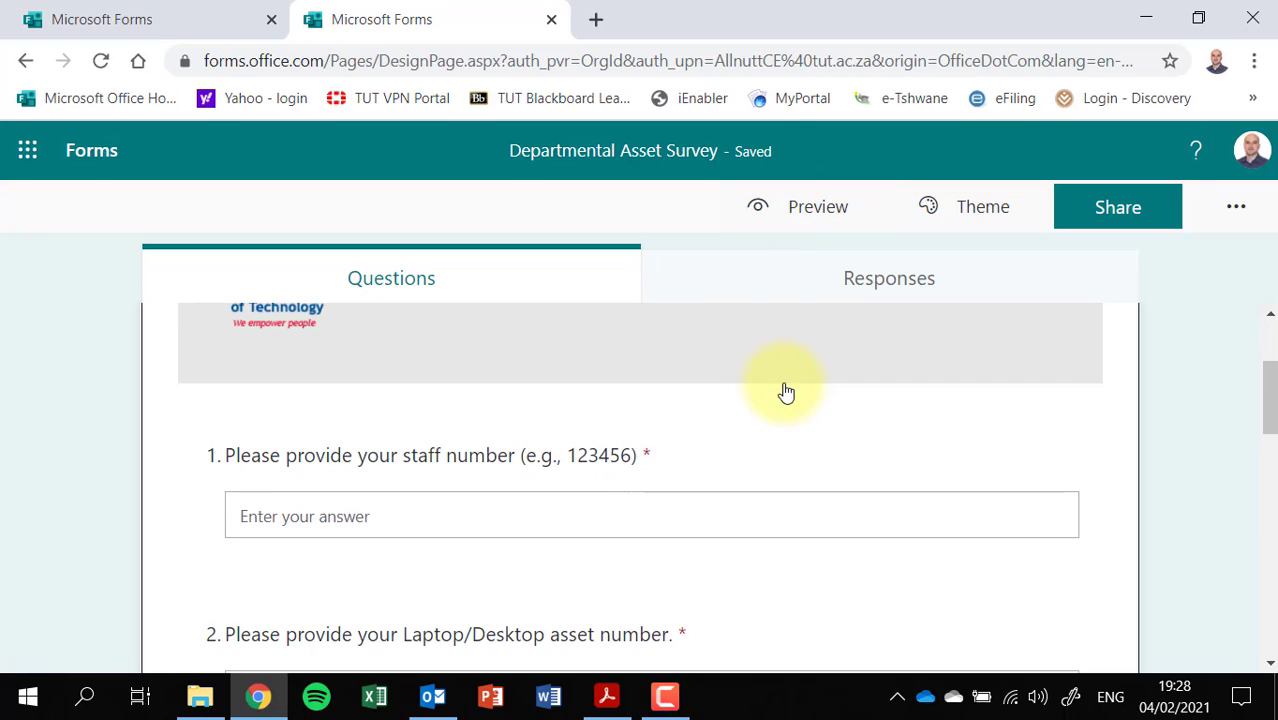
pyautogui.scroll(15, 788, 400)
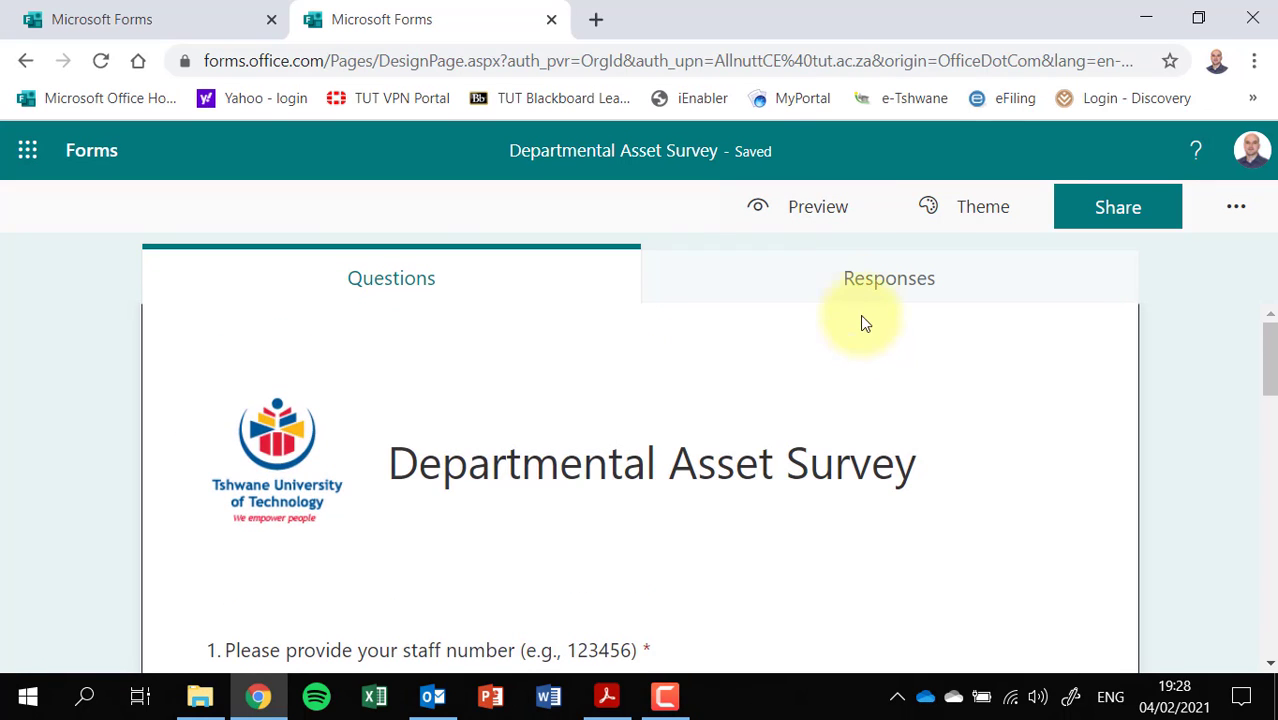
pyautogui.click(830, 210)
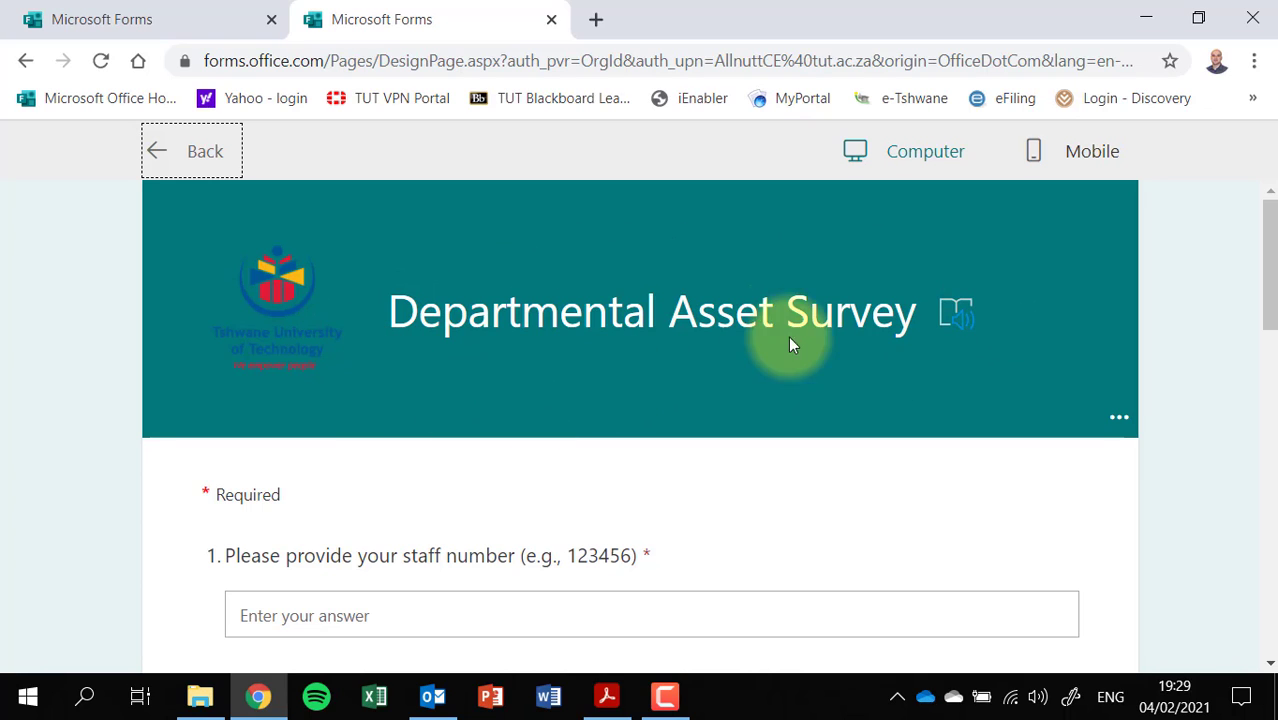
# Look through the first three questions in the computer preview, from the staff number to the condition rating.
pyautogui.scroll(-2, 550, 376)
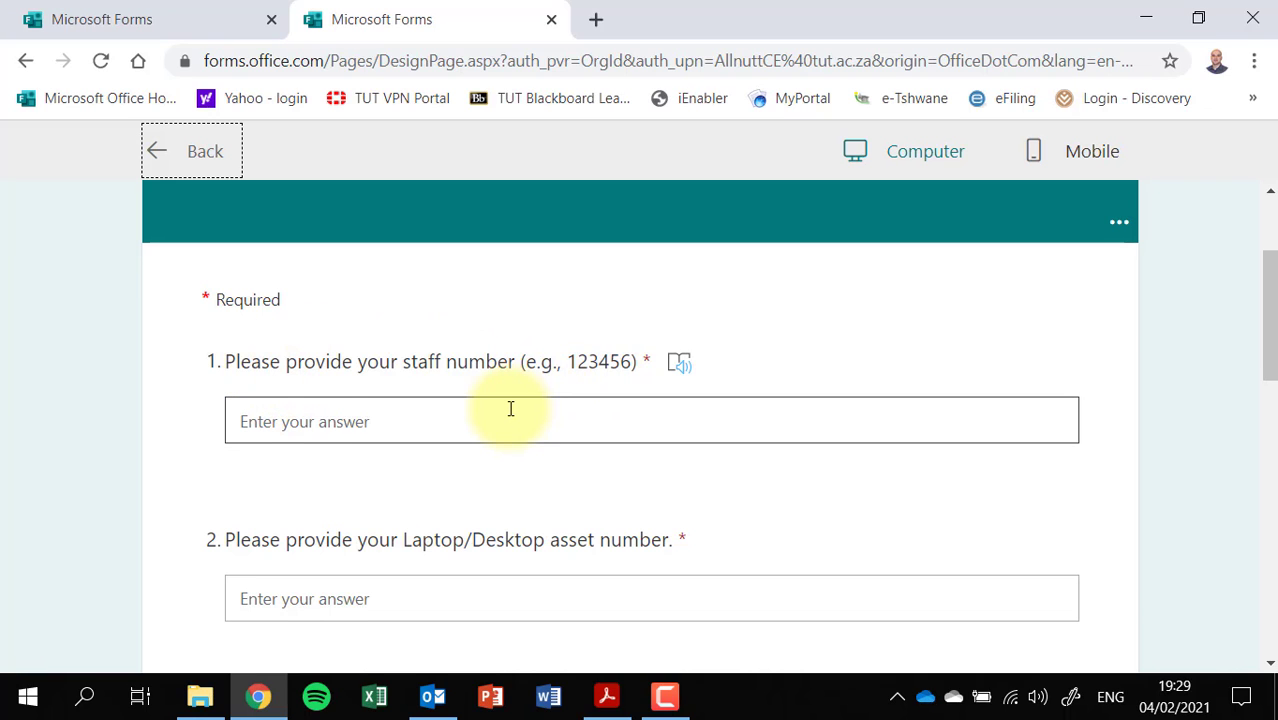
pyautogui.scroll(-5, 417, 456)
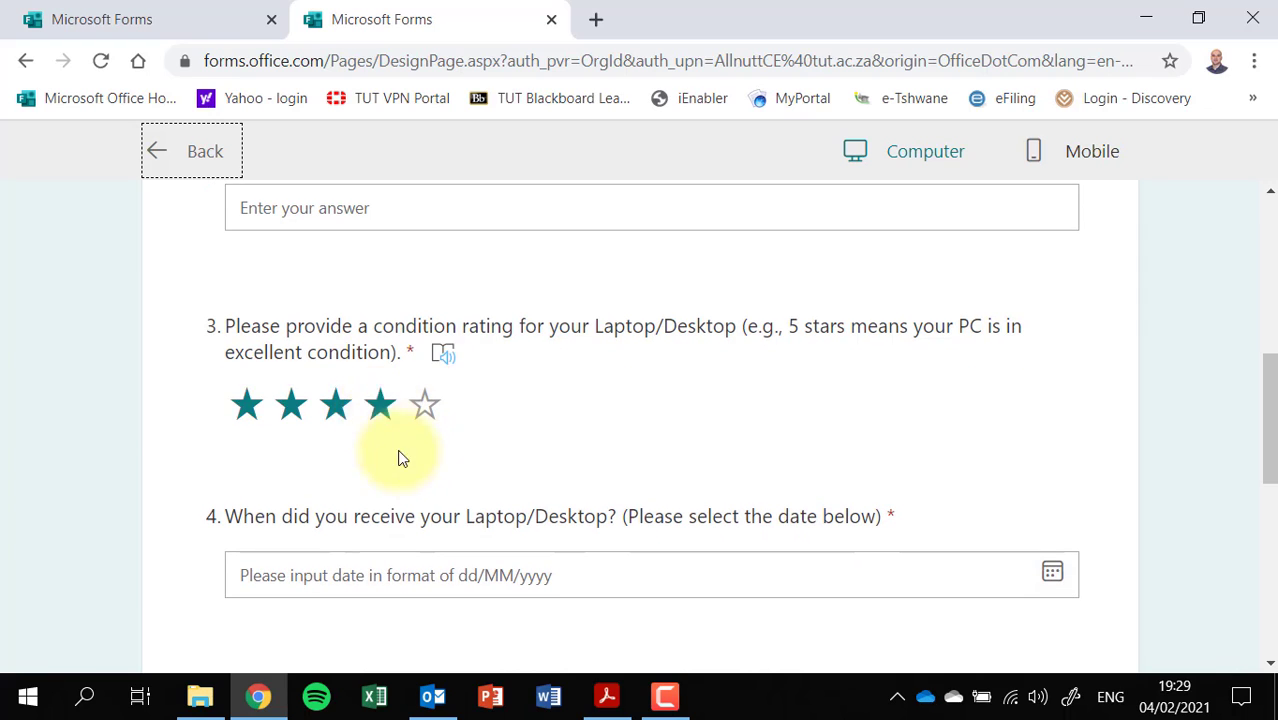
pyautogui.scroll(5, 290, 428)
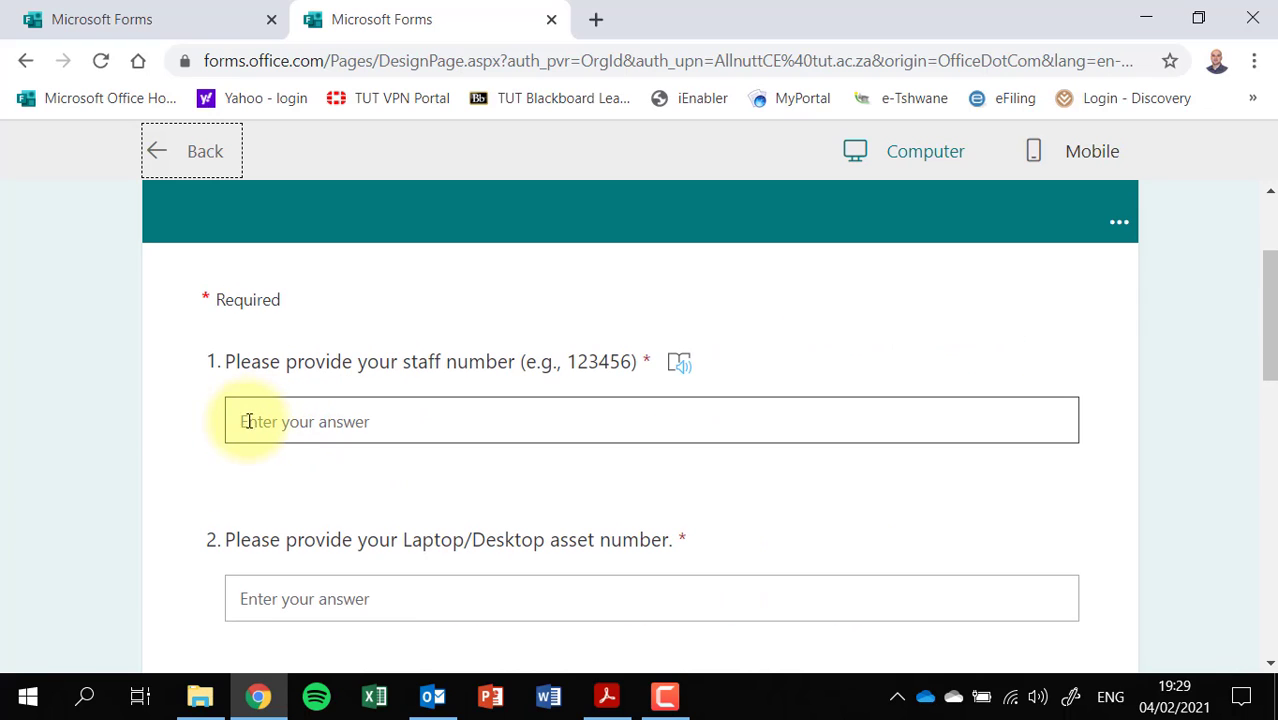
pyautogui.click(265, 420)
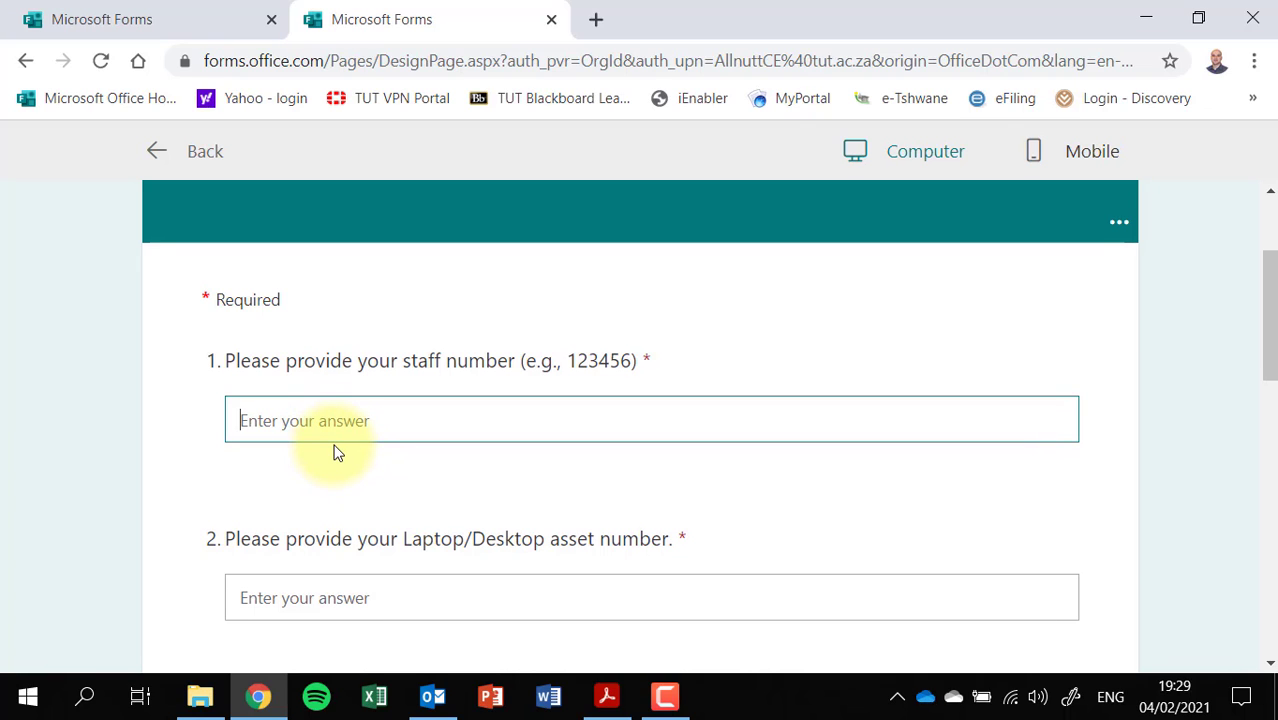
pyautogui.scroll(-2, 337, 450)
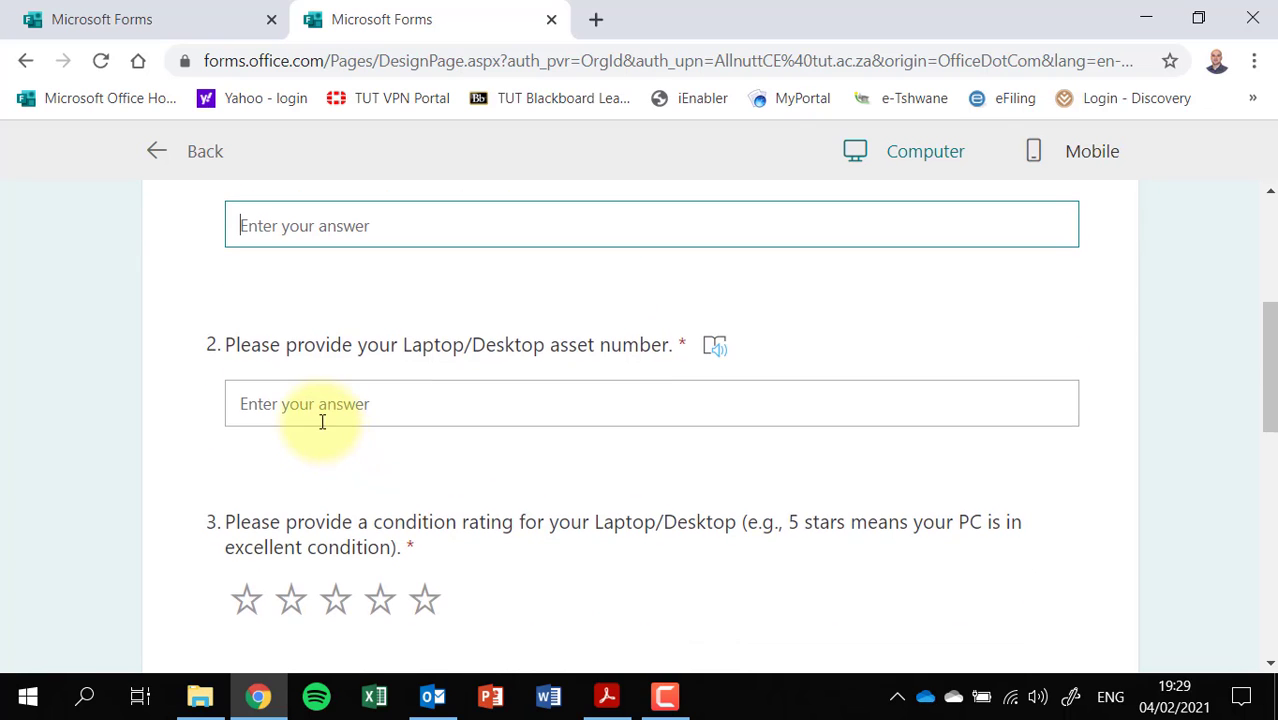
pyautogui.click(286, 413)
pyautogui.scroll(-2, 322, 476)
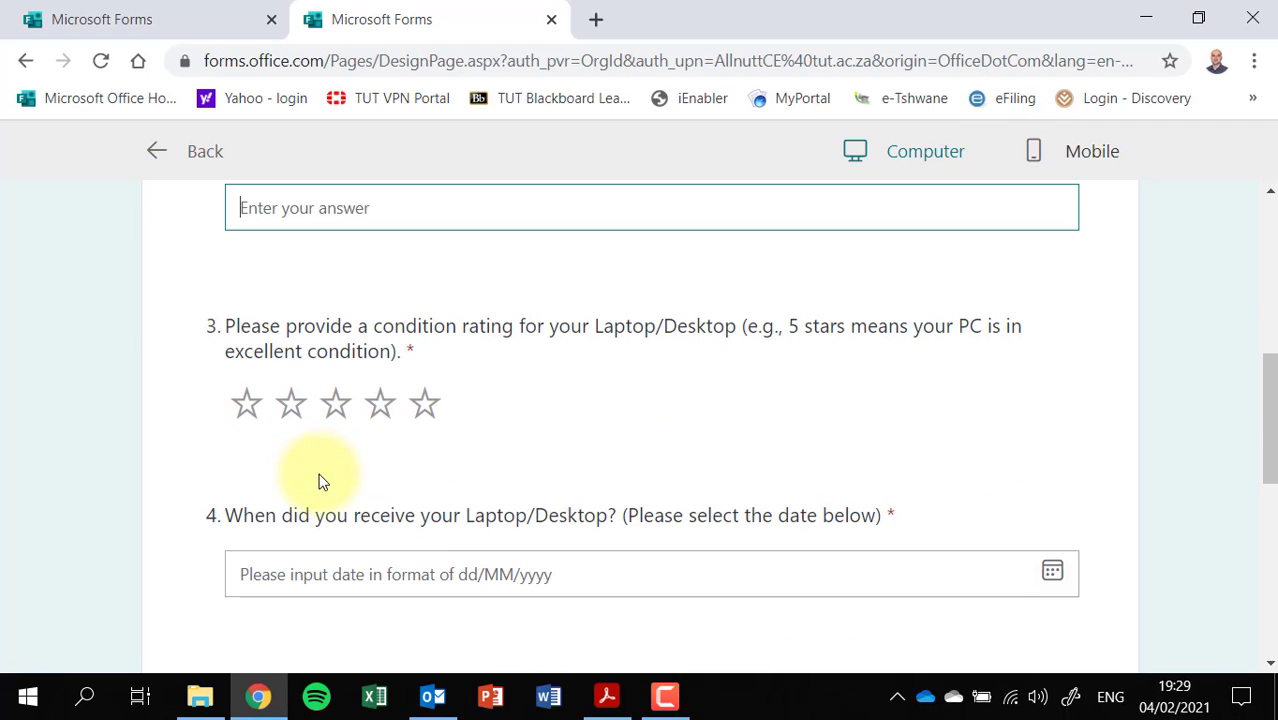
pyautogui.click(284, 412)
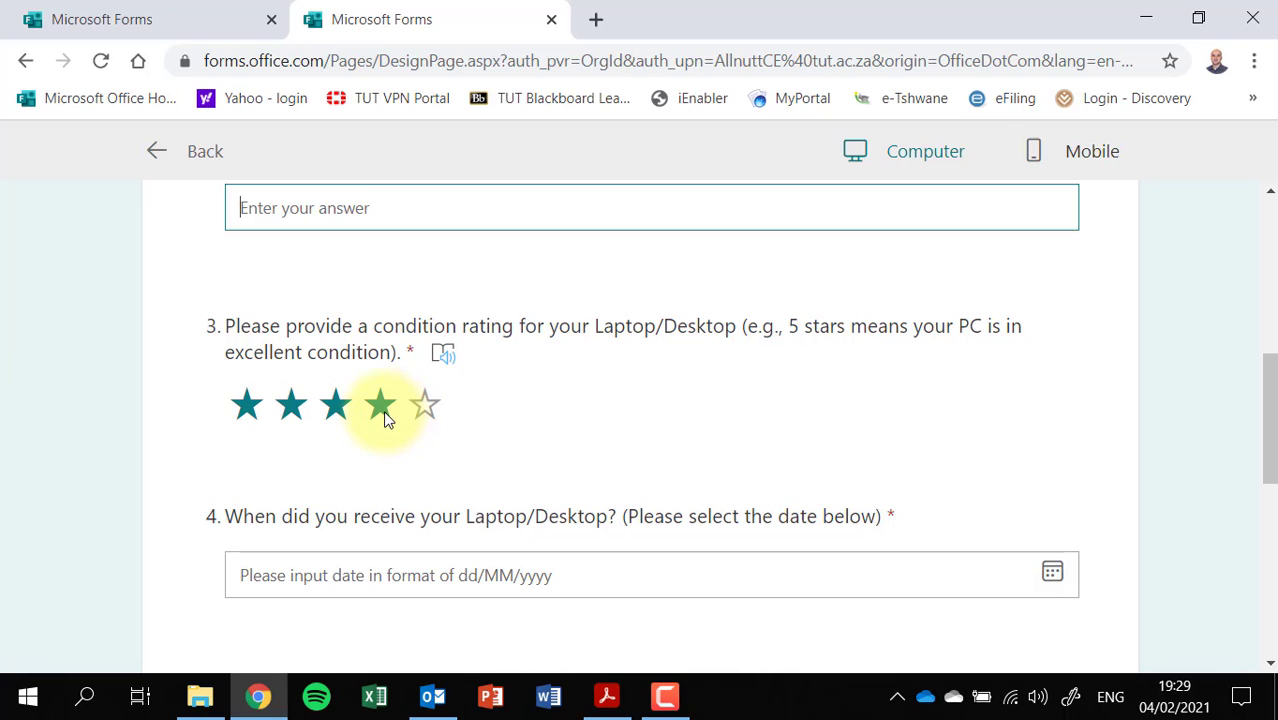
# Answer question 4 on when the Laptop/Desktop was received with the date 12/02/2021.
pyautogui.scroll(-2, 357, 462)
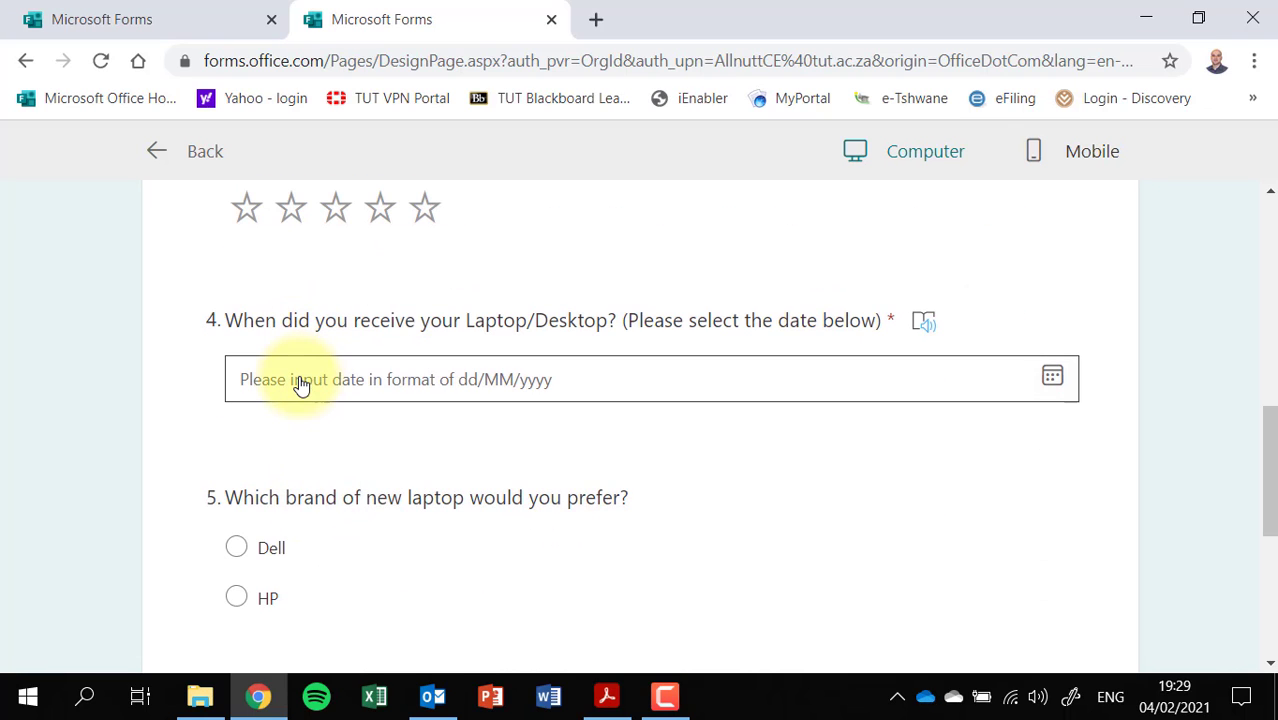
pyautogui.click(301, 384)
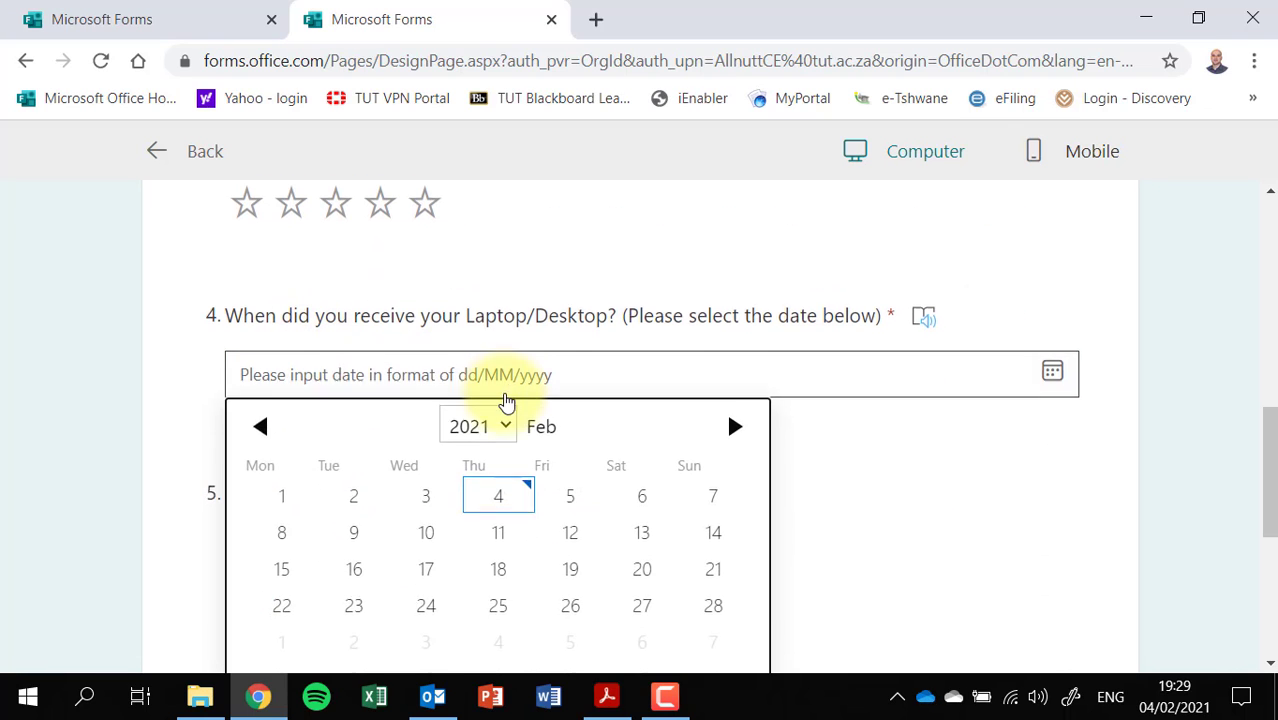
pyautogui.scroll(-2, 507, 399)
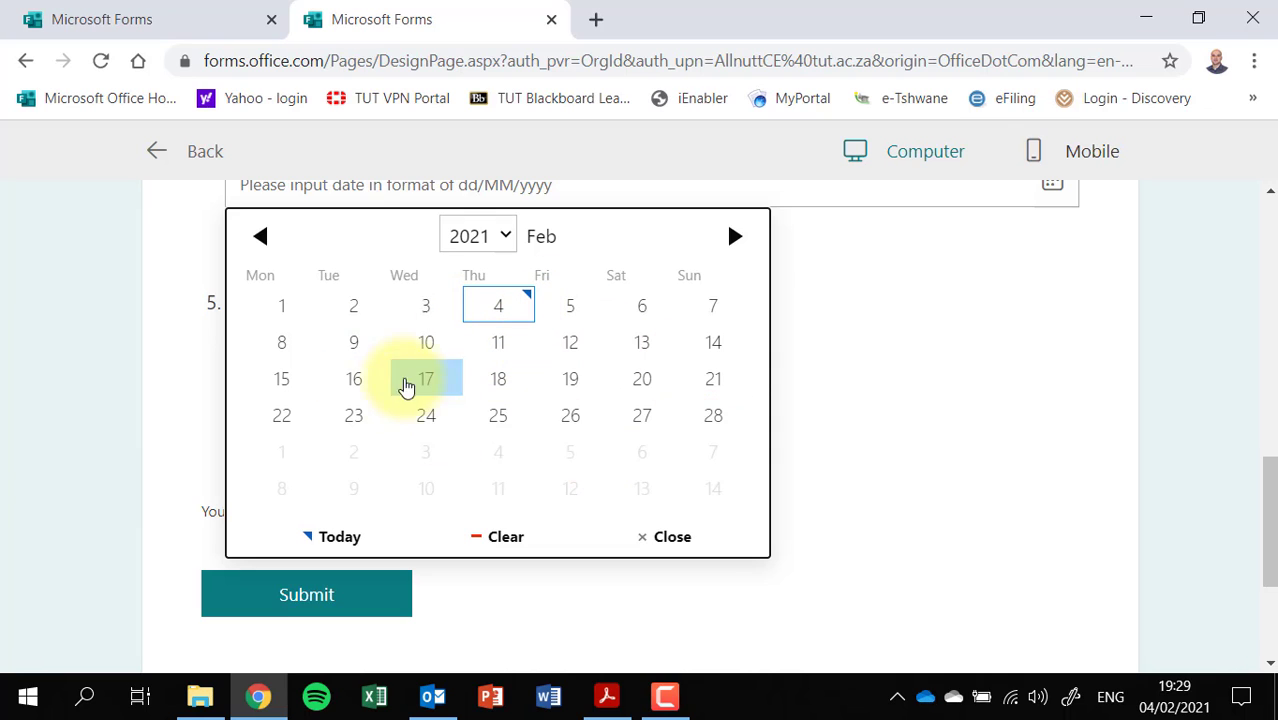
pyautogui.click(578, 345)
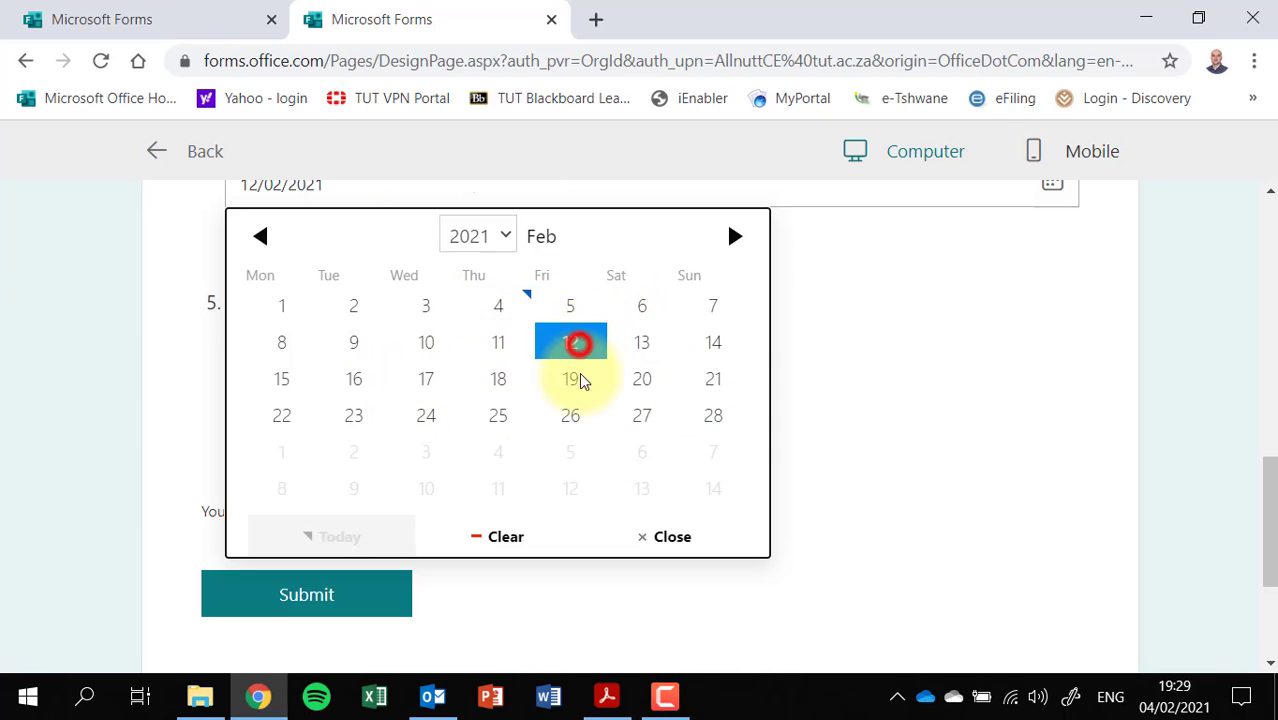
pyautogui.scroll(2, 444, 424)
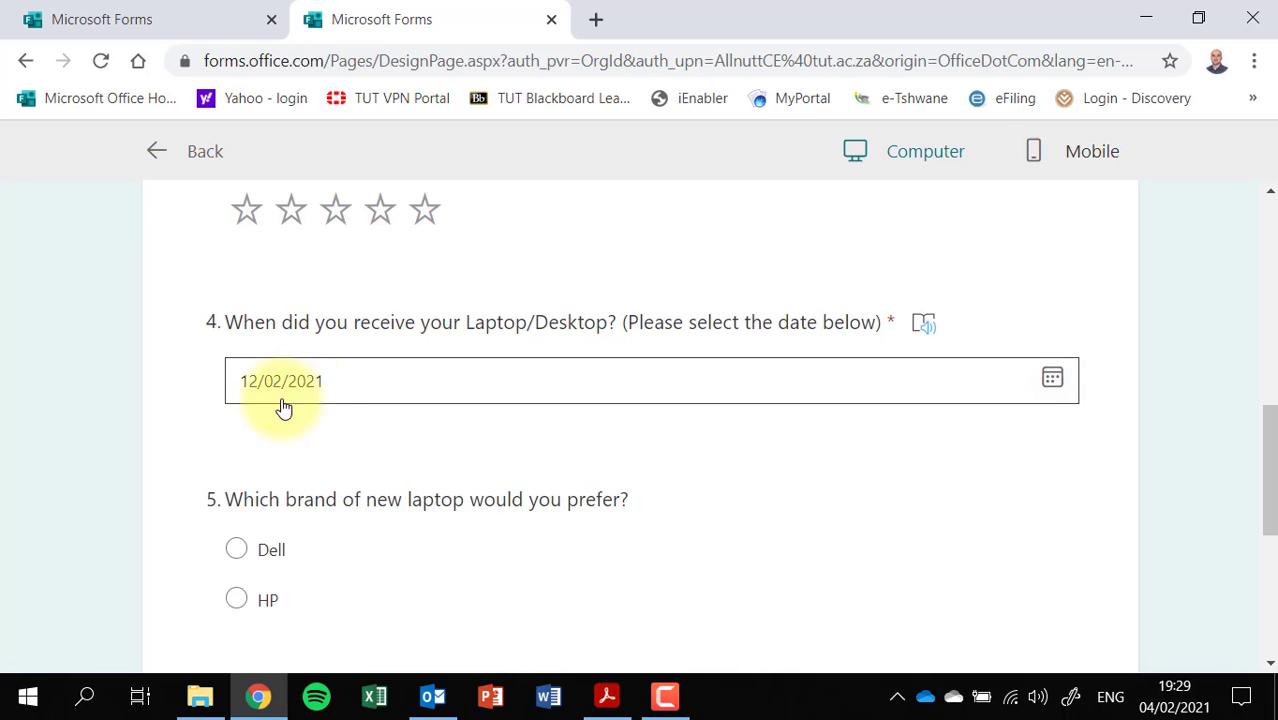
# Change the received date in question 4 to 11/03/2021.
pyautogui.click(337, 388)
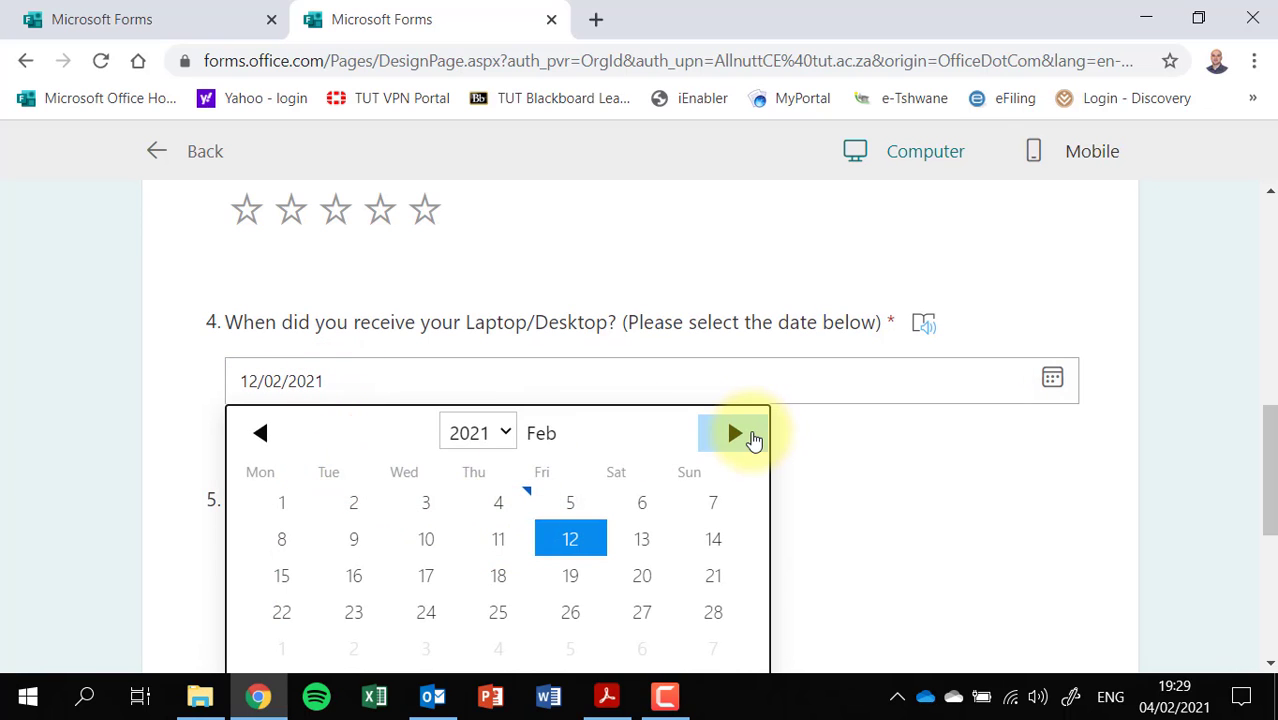
pyautogui.click(741, 435)
pyautogui.click(741, 435)
pyautogui.click(266, 435)
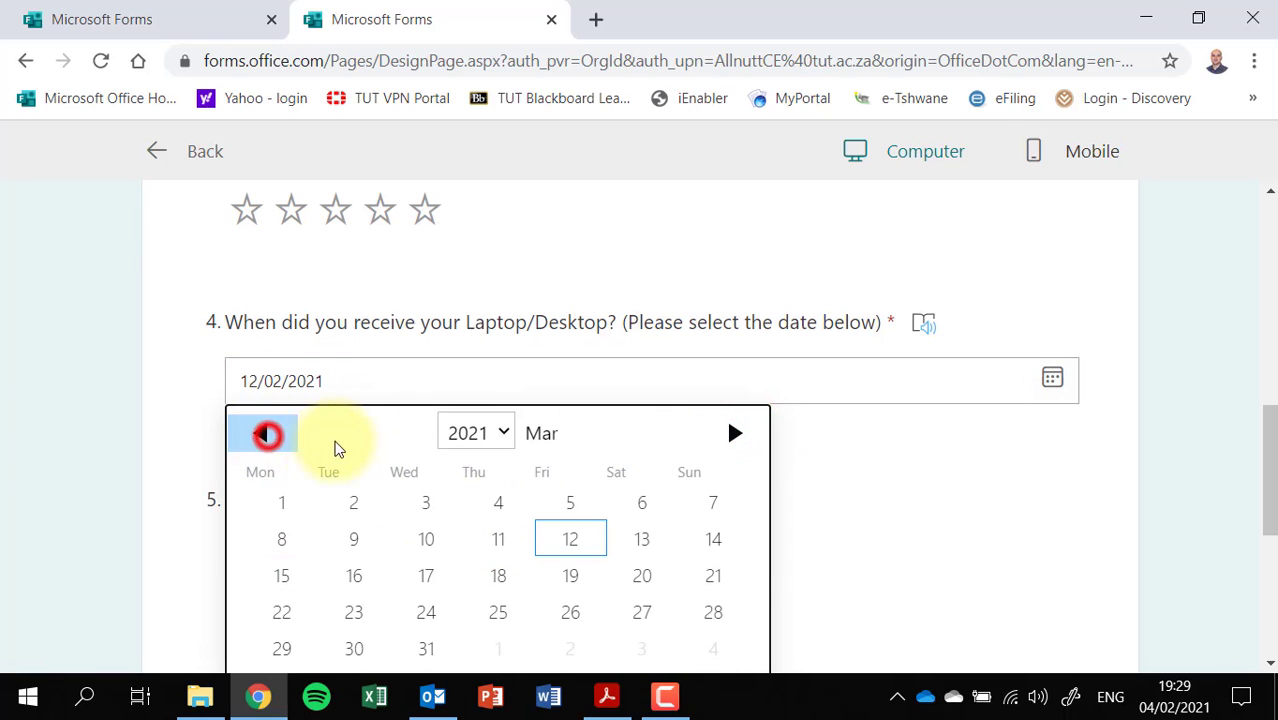
pyautogui.click(498, 539)
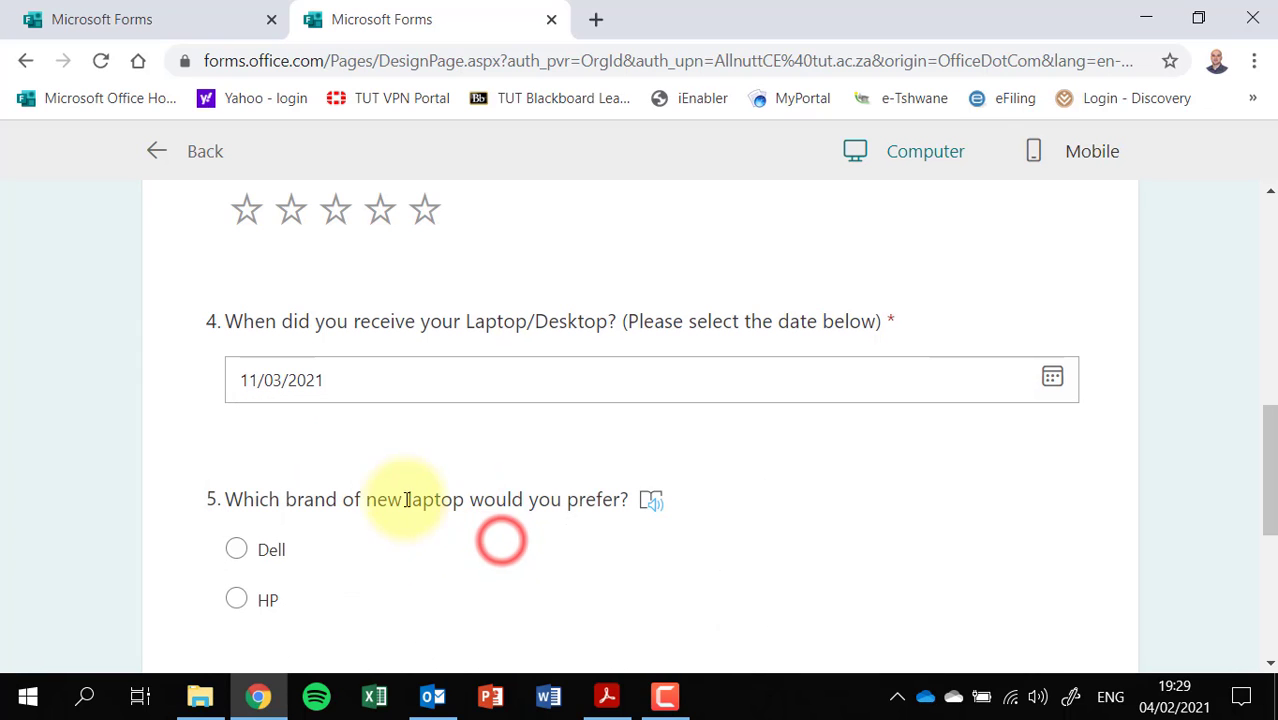
# Choose Dell as the preferred new laptop brand in question 5.
pyautogui.scroll(-2, 350, 465)
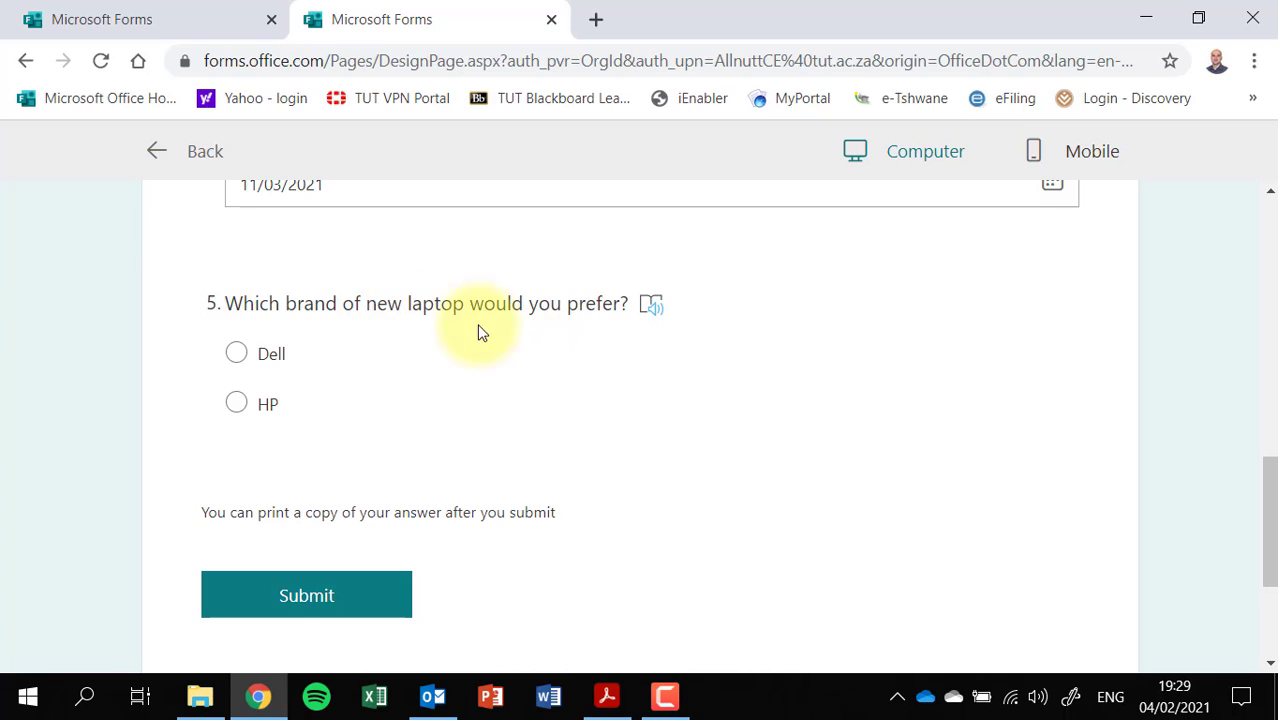
pyautogui.click(236, 356)
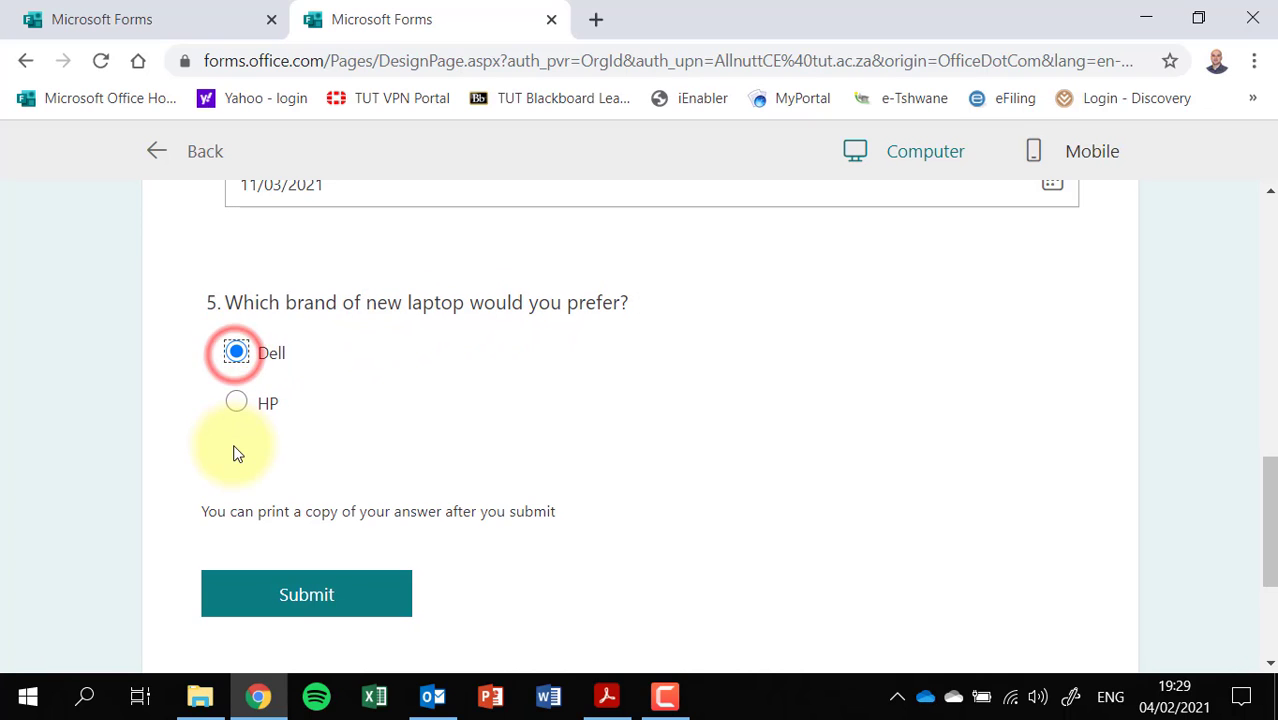
pyautogui.click(337, 578)
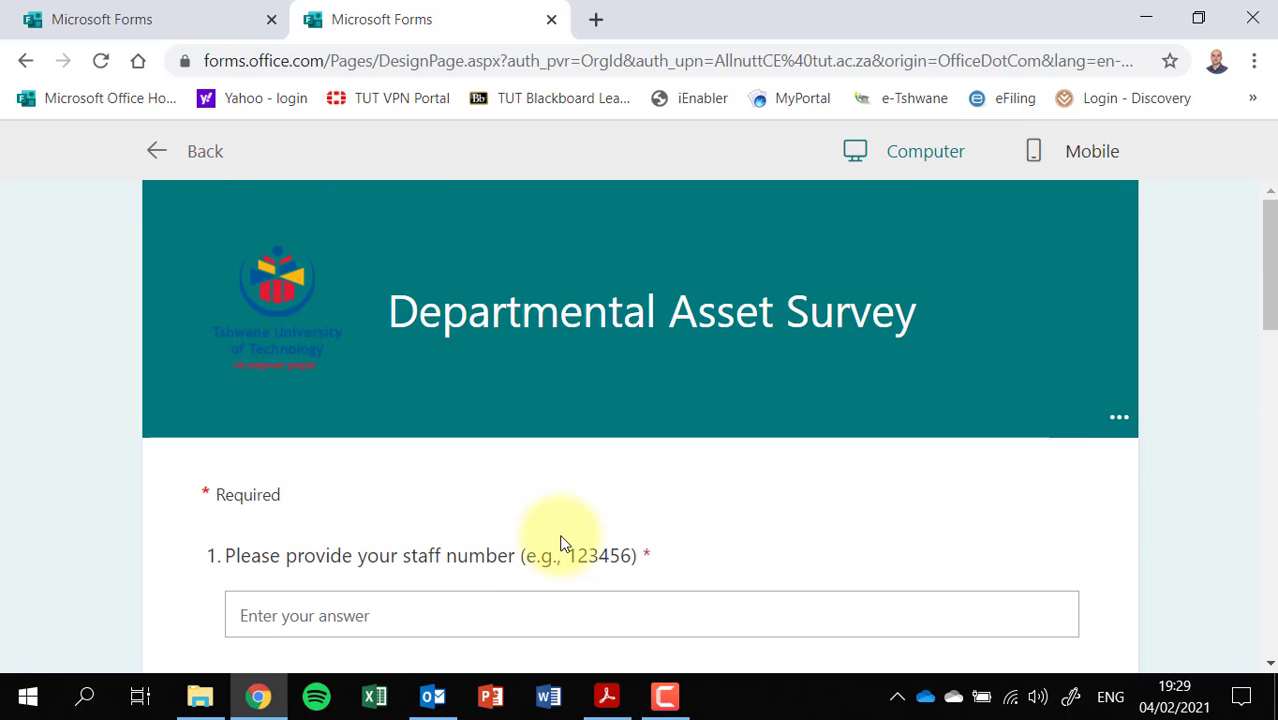
# Switch the preview to the mobile layout and look through the whole survey as it appears on a phone.
pyautogui.click(892, 150)
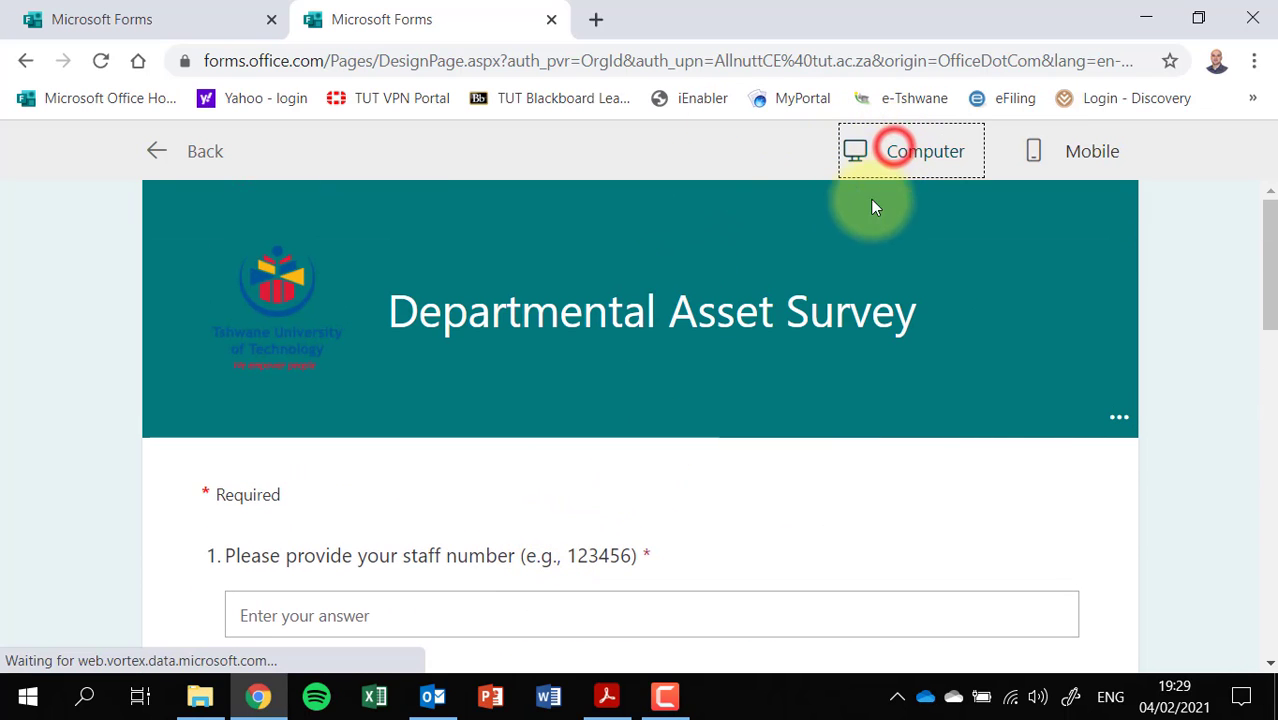
pyautogui.click(1062, 160)
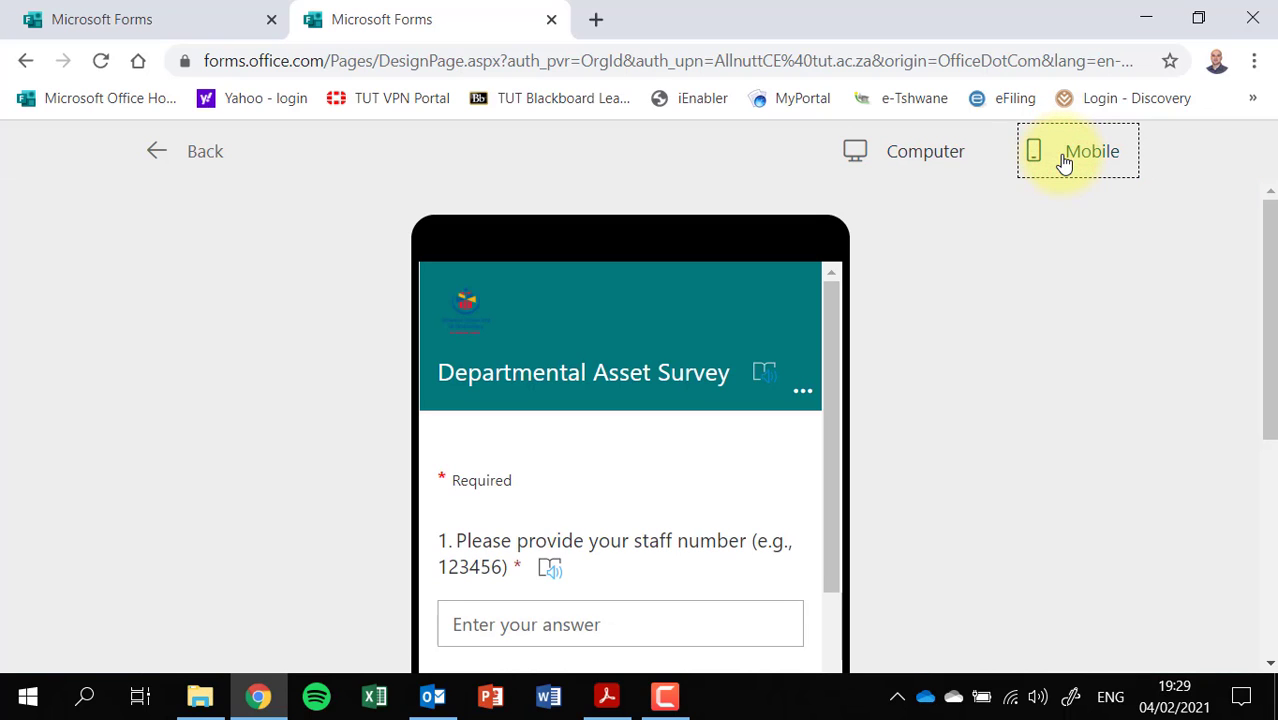
pyautogui.scroll(-4, 608, 328)
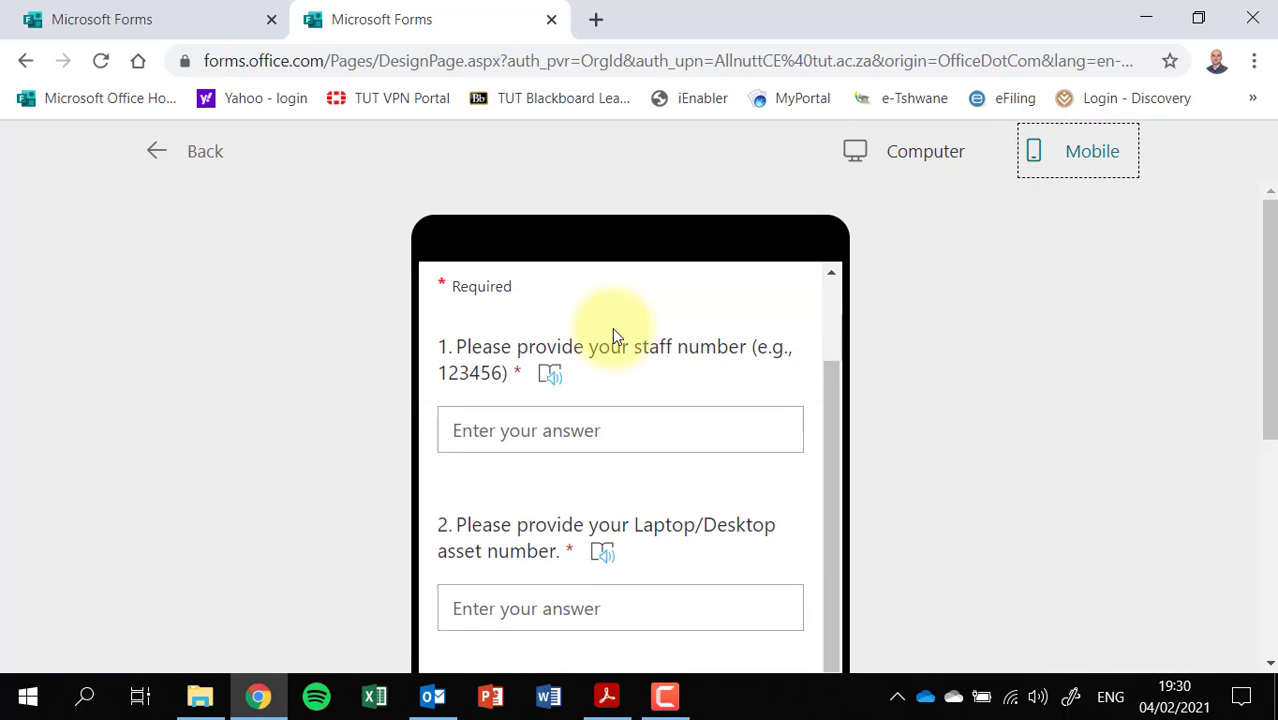
pyautogui.scroll(-4, 613, 400)
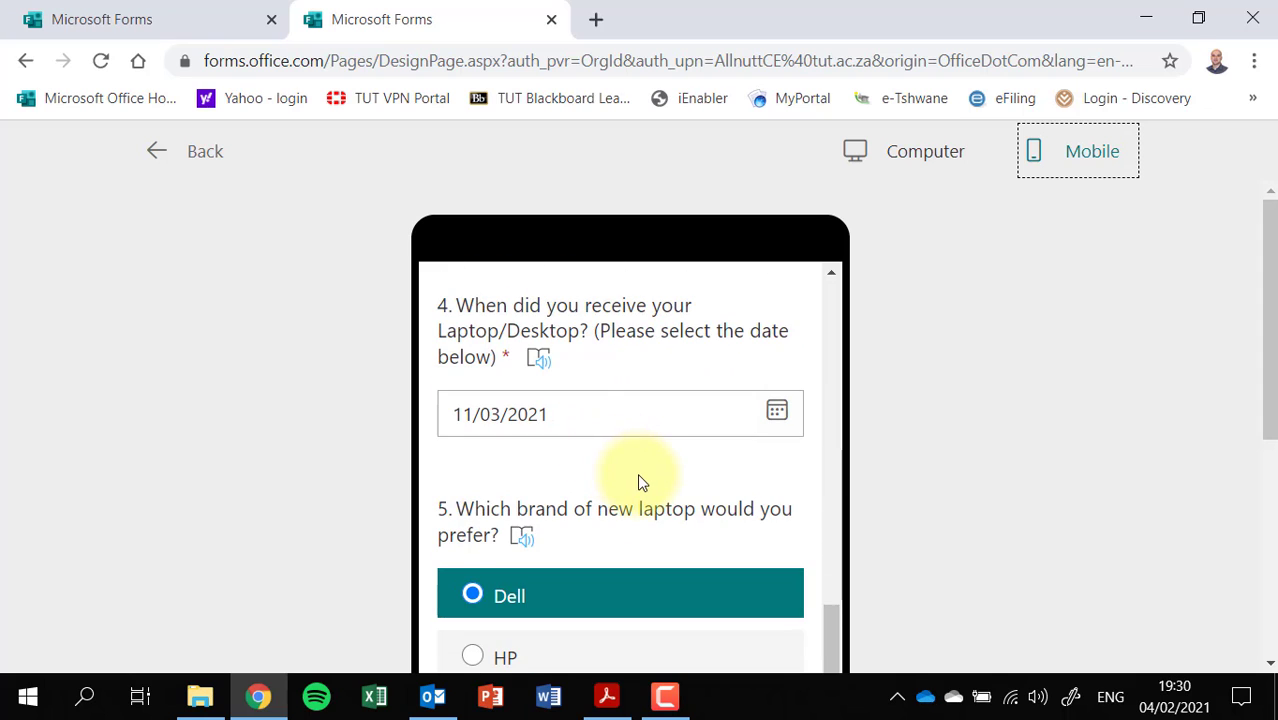
pyautogui.scroll(-6, 640, 480)
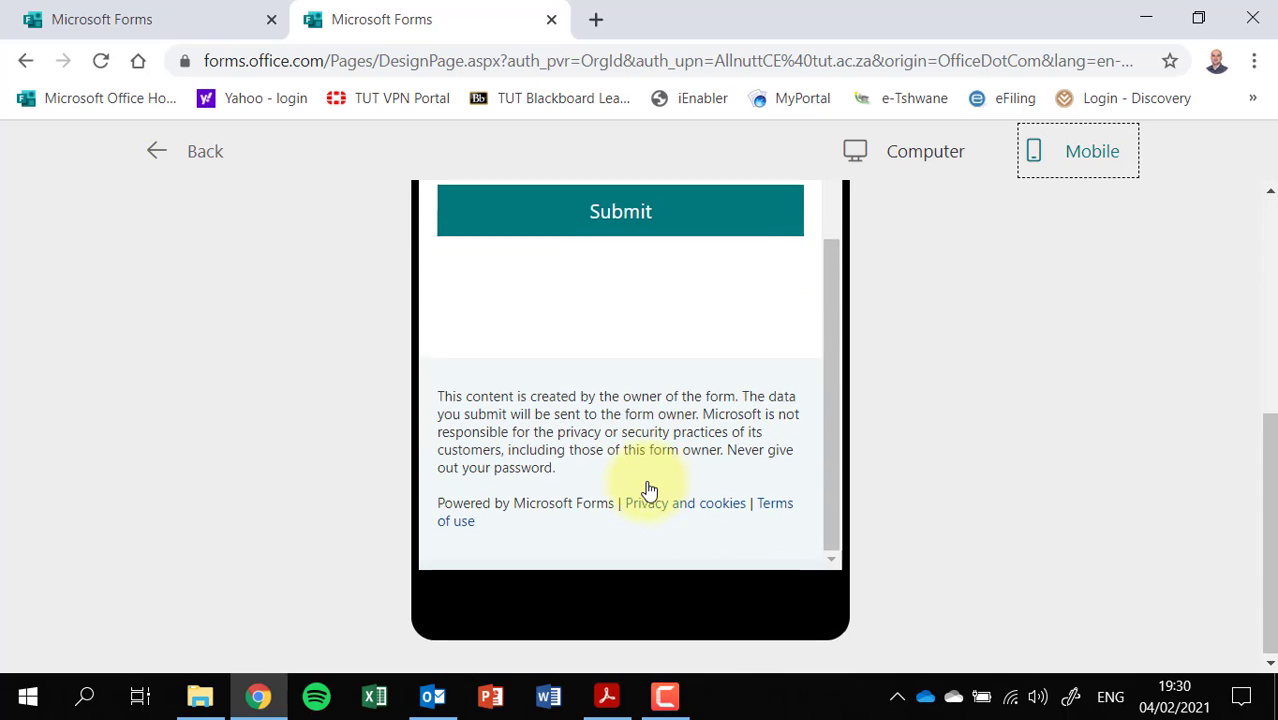
pyautogui.scroll(8, 648, 490)
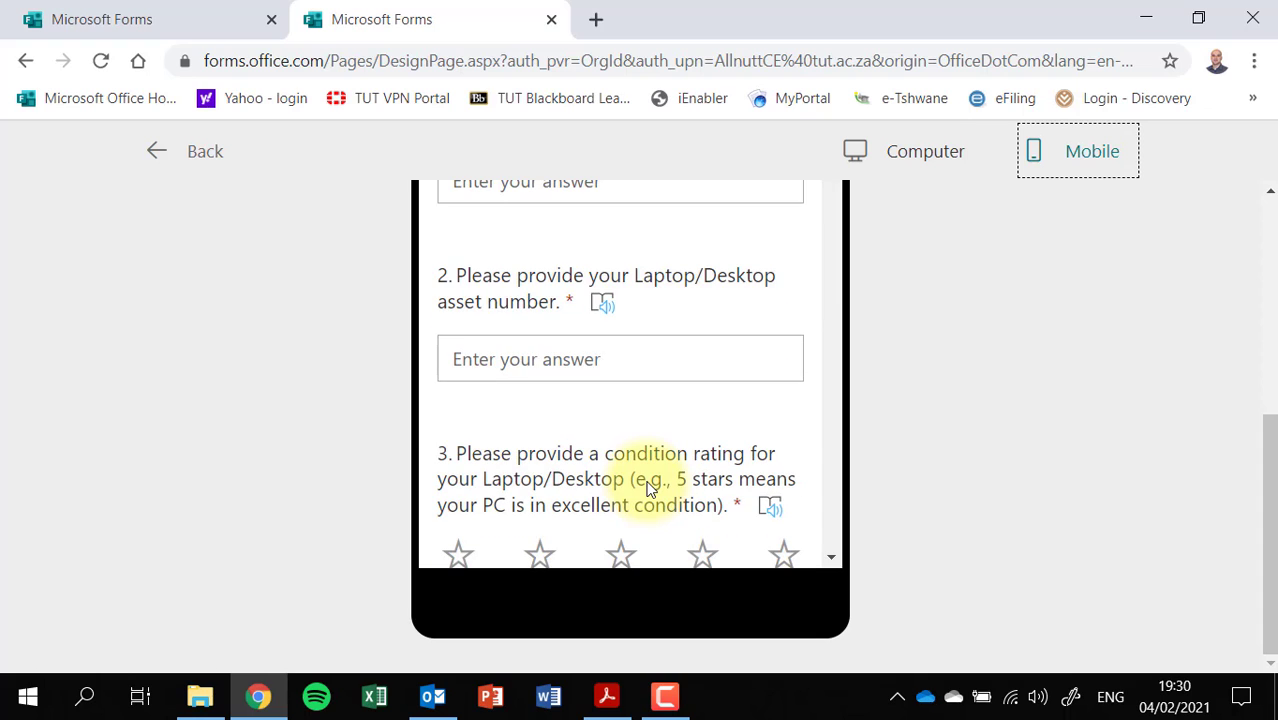
pyautogui.scroll(5, 650, 428)
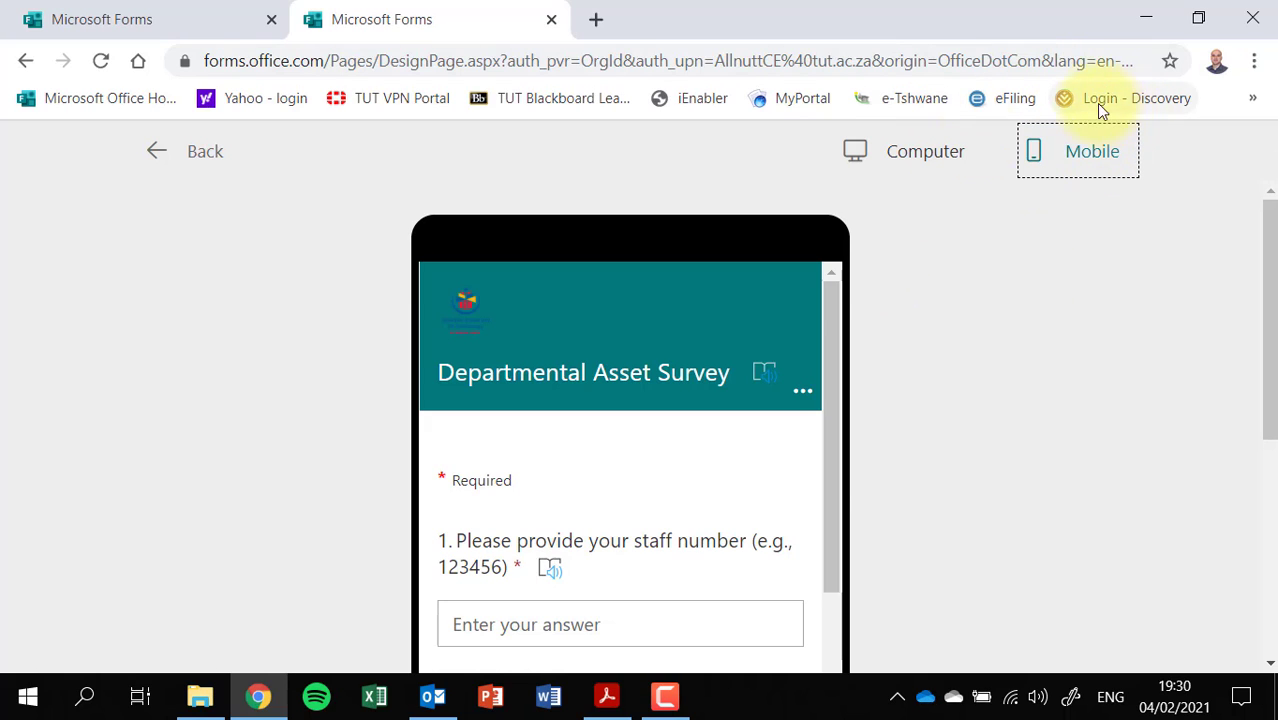
# Leave the preview and look over the survey's questions in the editor.
pyautogui.click(200, 158)
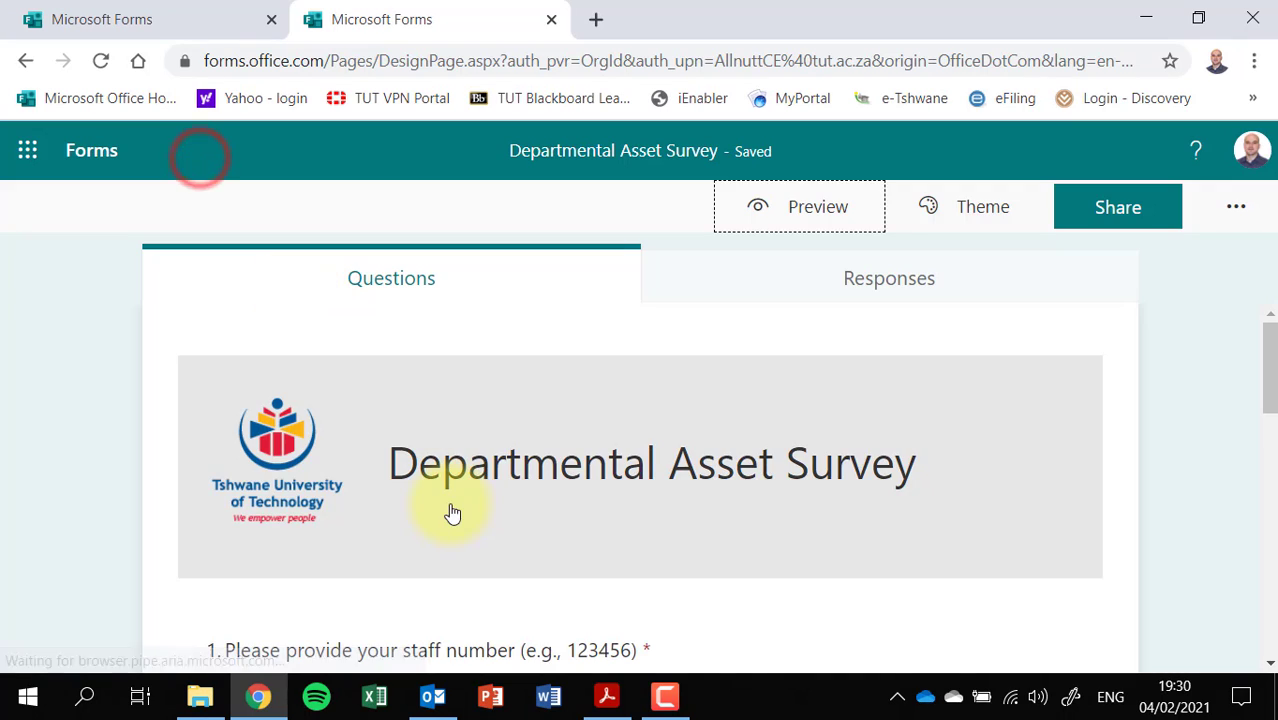
pyautogui.scroll(-8, 557, 415)
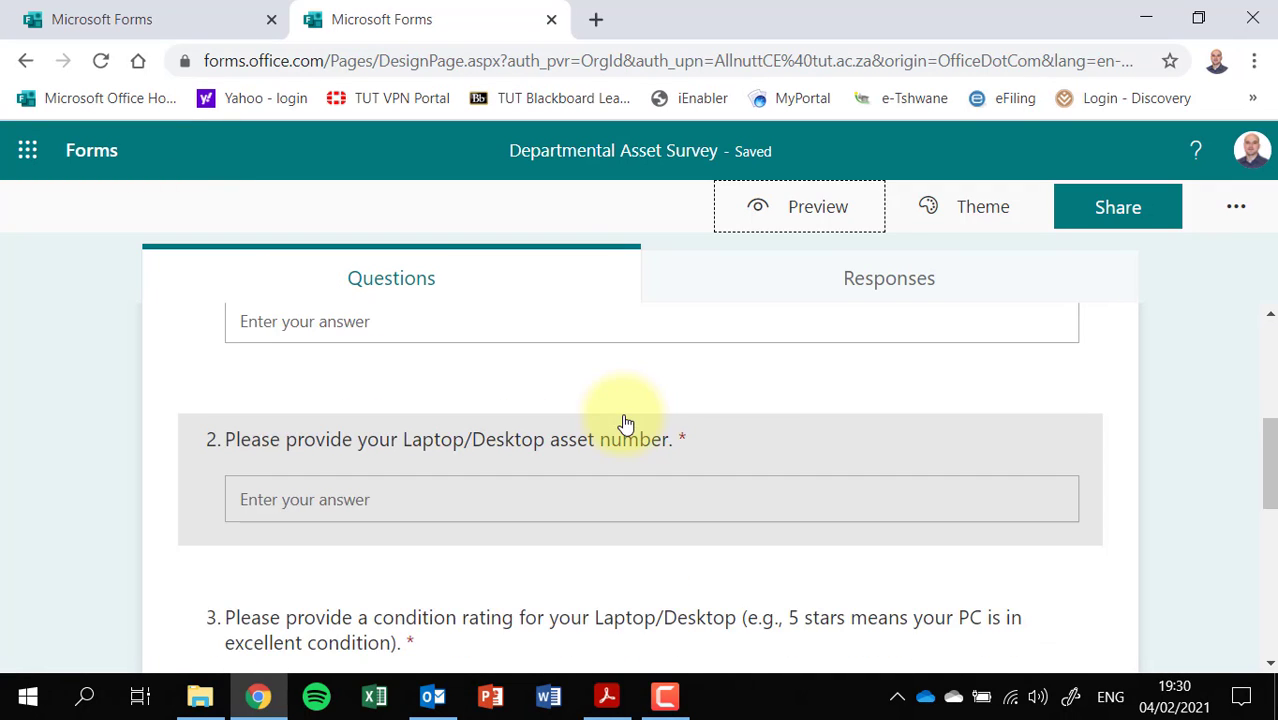
pyautogui.scroll(-3, 627, 441)
pyautogui.scroll(12, 625, 445)
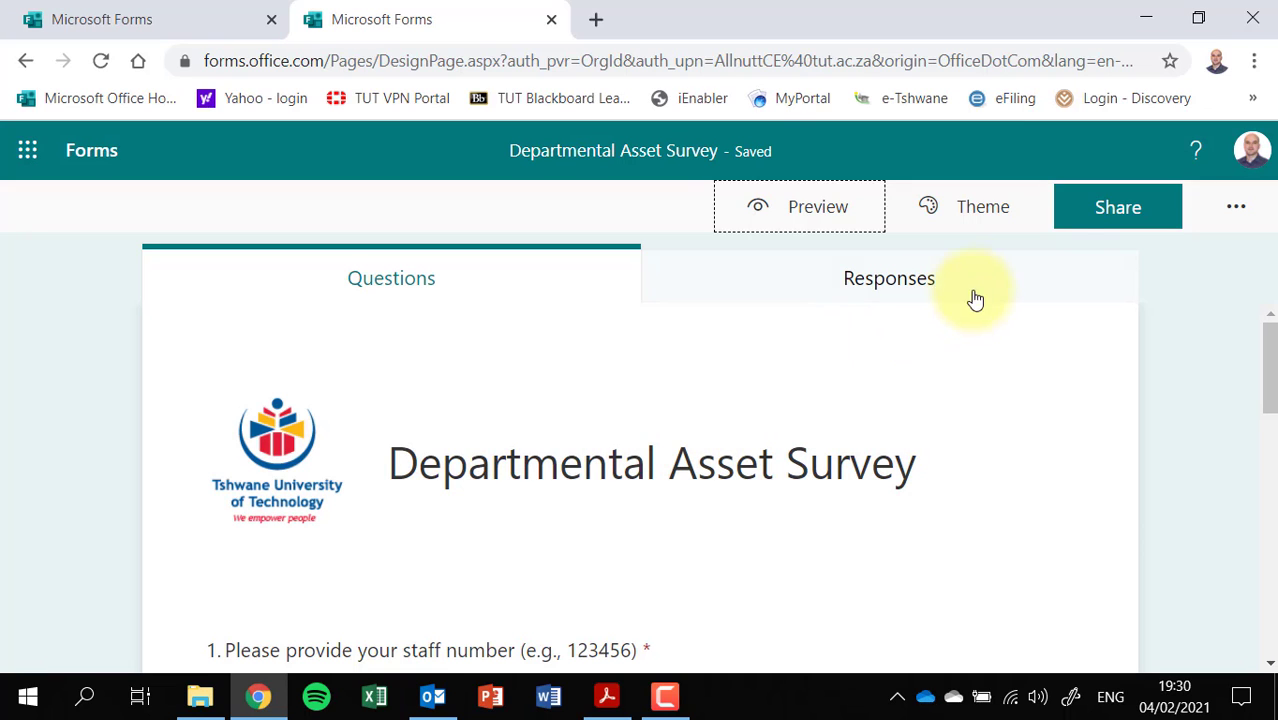
# Open the survey's sharing options and review the choices for who can respond.
pyautogui.click(1117, 207)
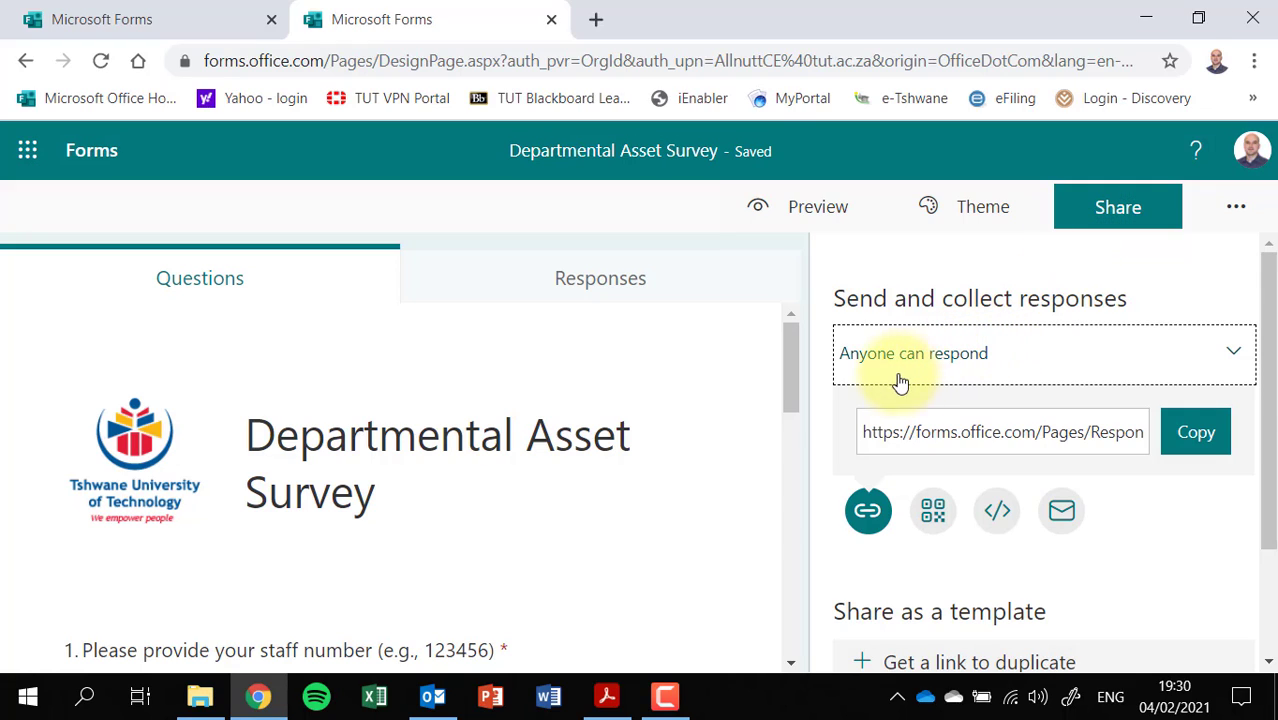
pyautogui.click(1183, 363)
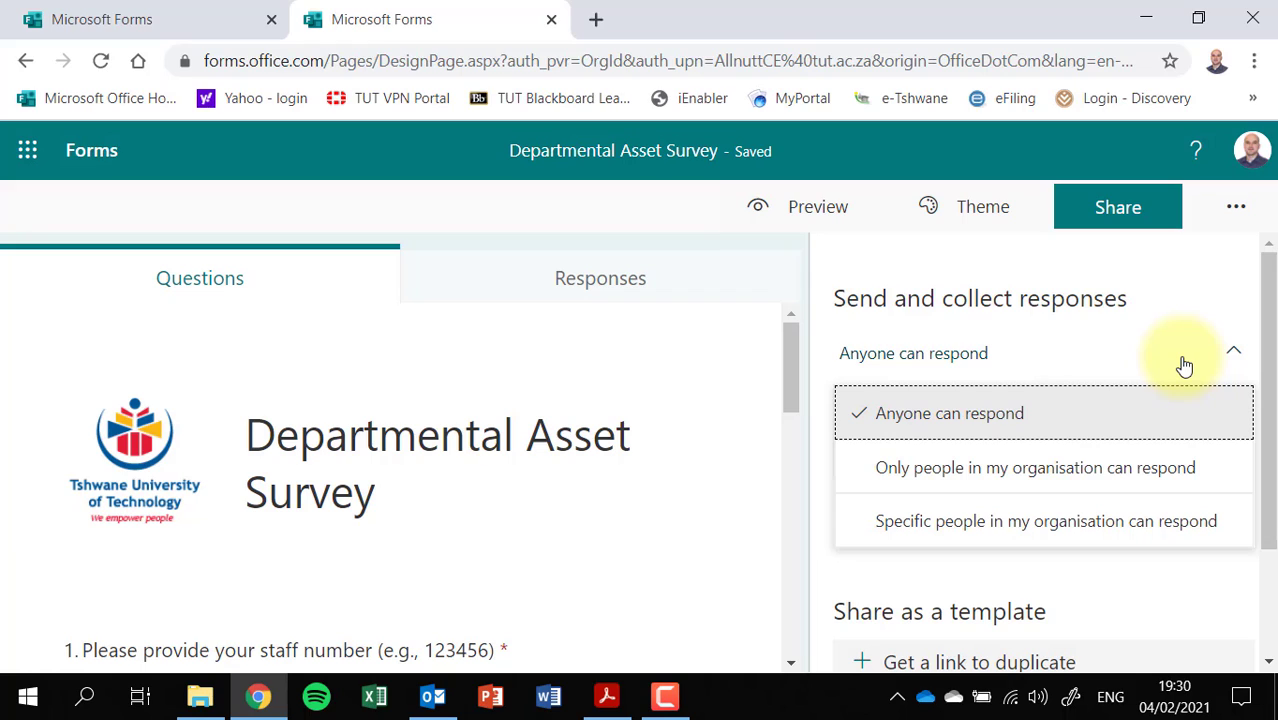
pyautogui.click(1183, 363)
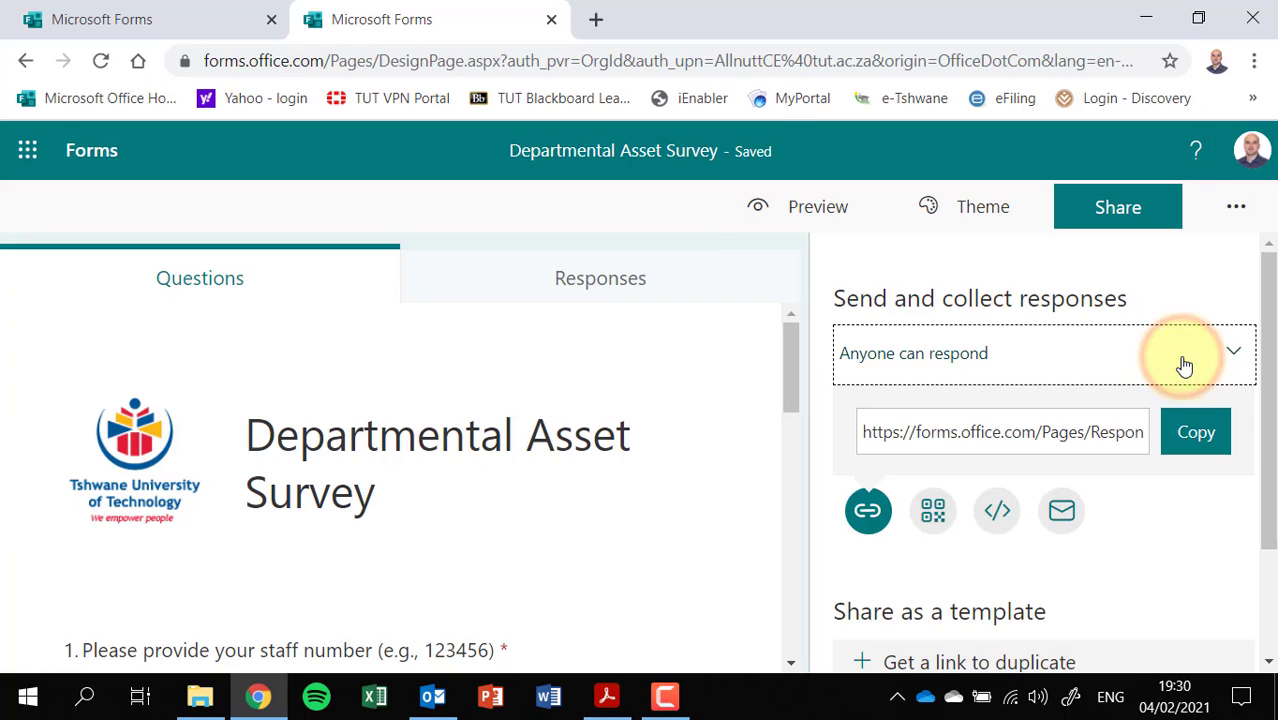
# Copy the survey's response link with the link sharing method.
pyautogui.click(1224, 434)
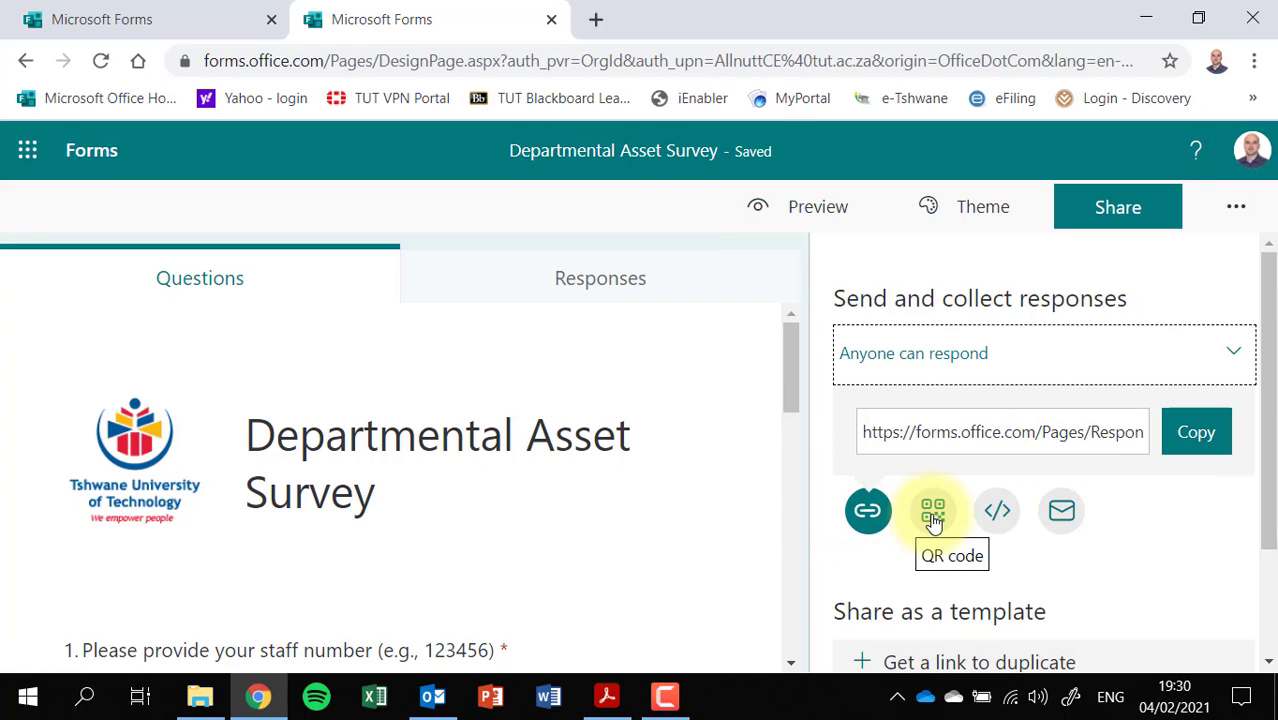
pyautogui.click(868, 515)
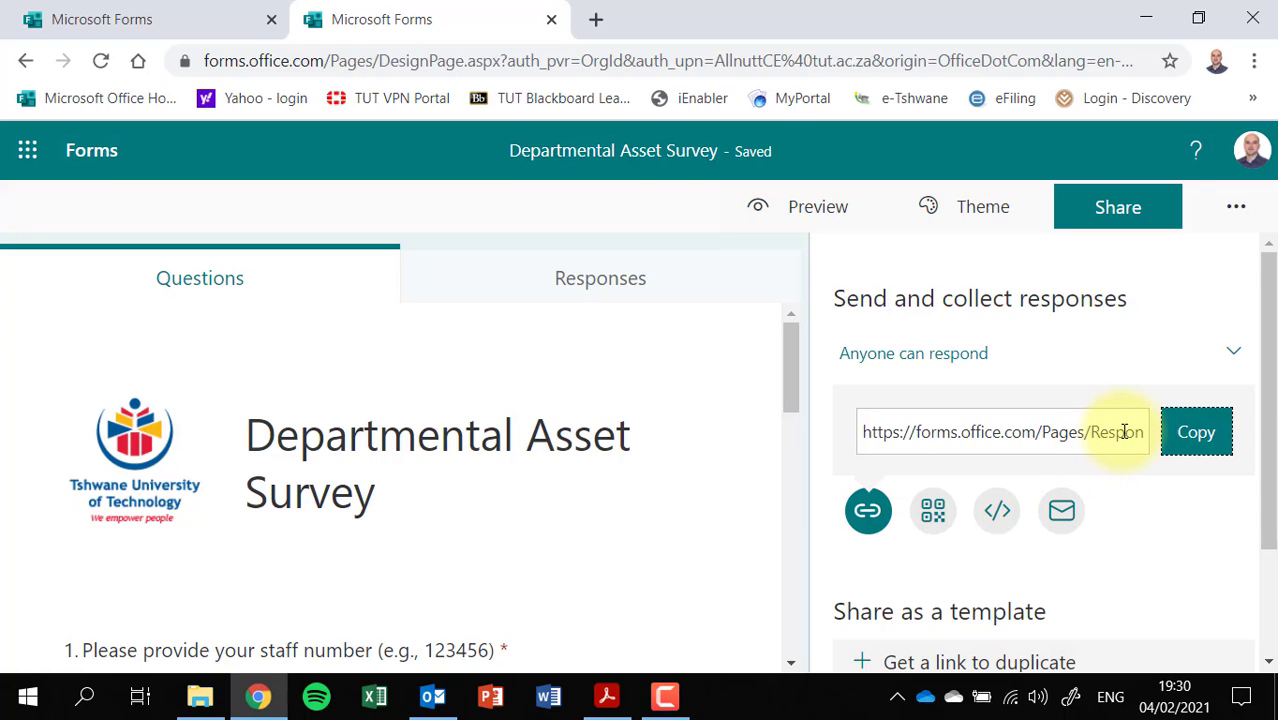
pyautogui.click(1190, 437)
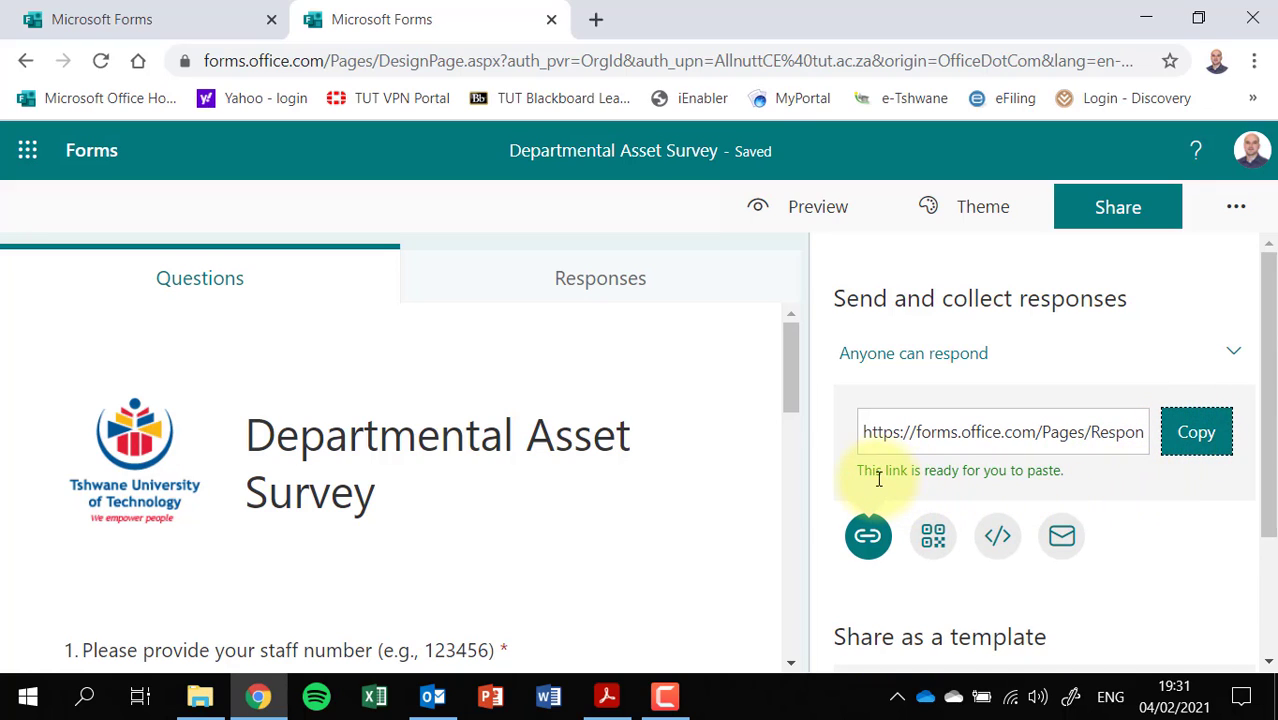
pyautogui.click(1195, 432)
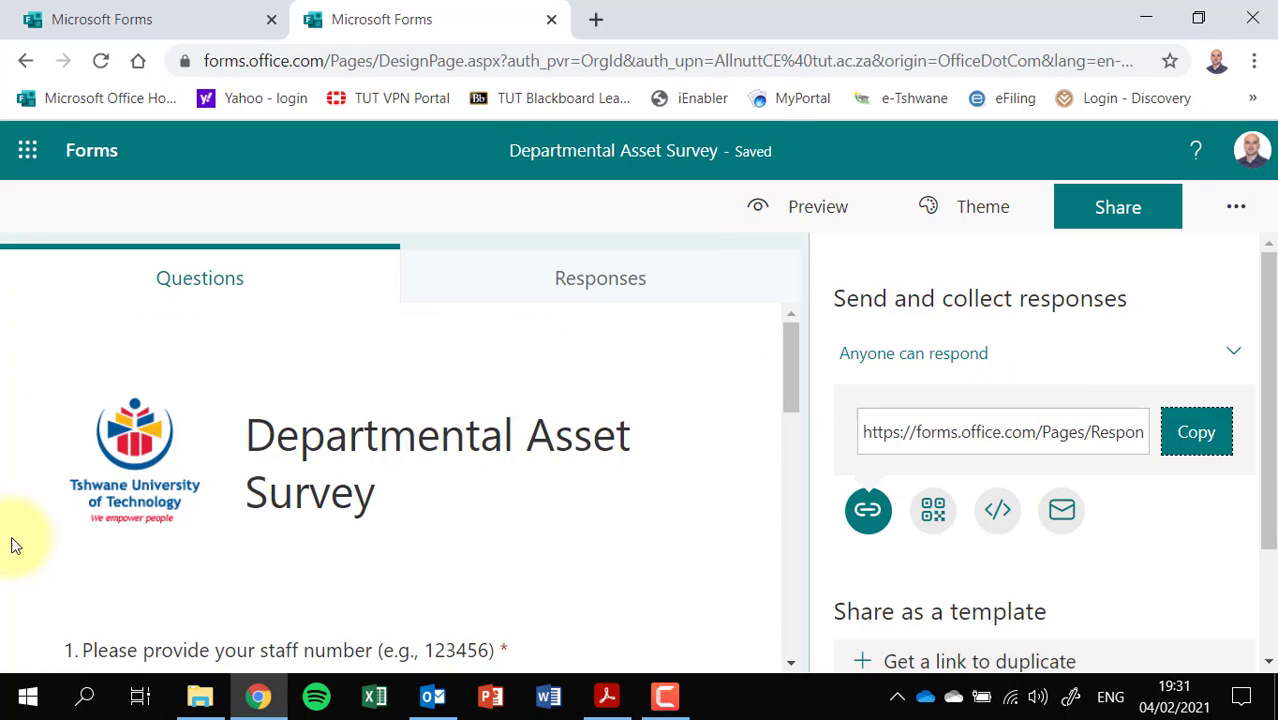
# Switch to Outlook, start a new email and paste the copied survey response link into its body above the signature.
pyautogui.click(432, 697)
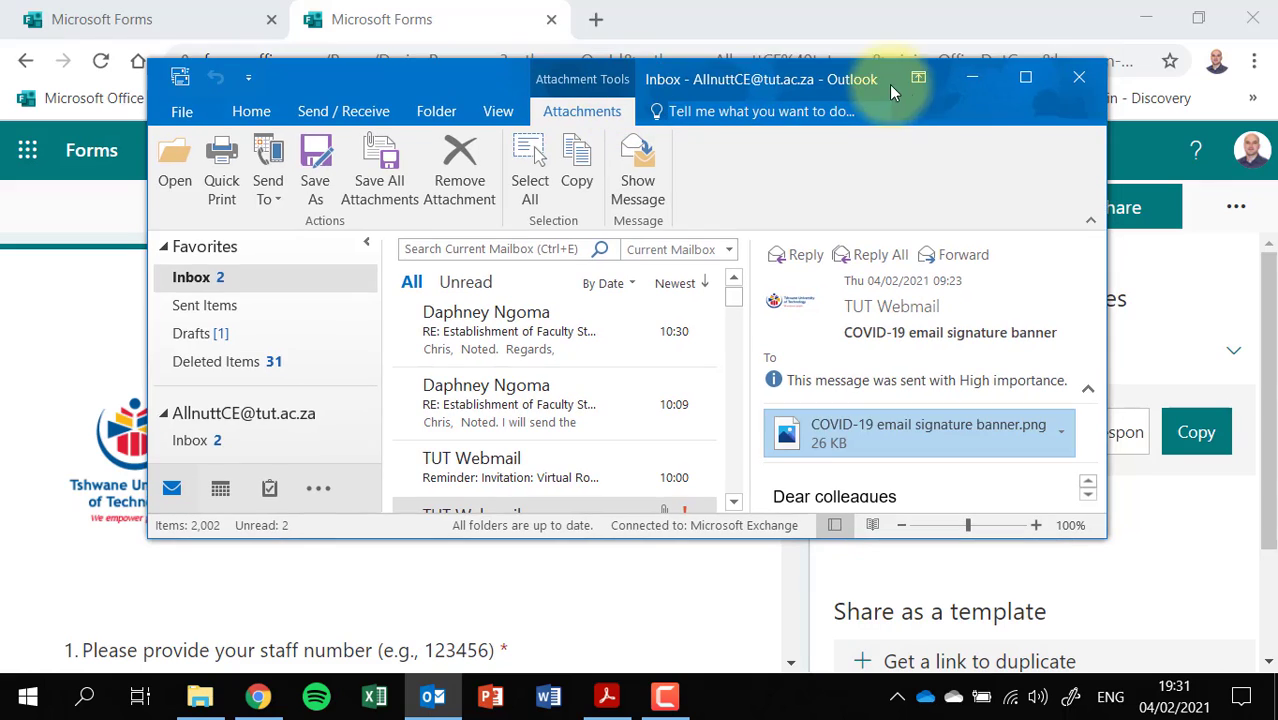
pyautogui.click(1024, 78)
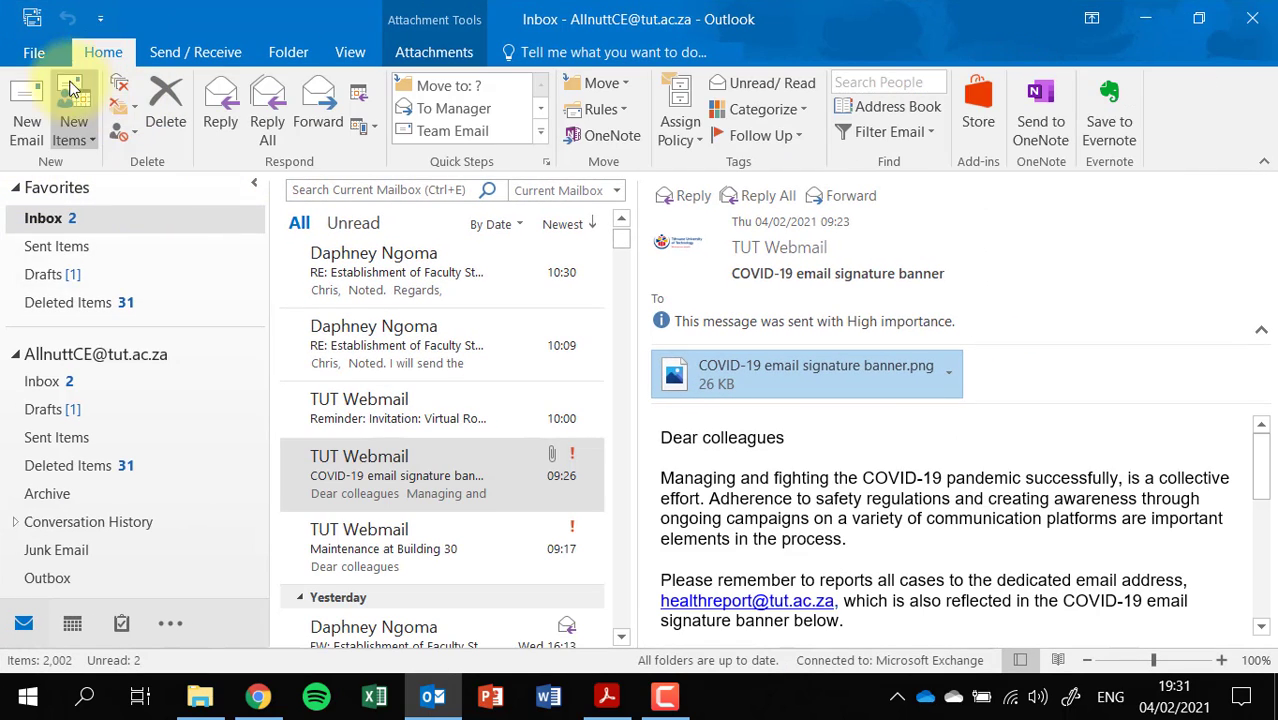
pyautogui.click(34, 52)
pyautogui.click(38, 52)
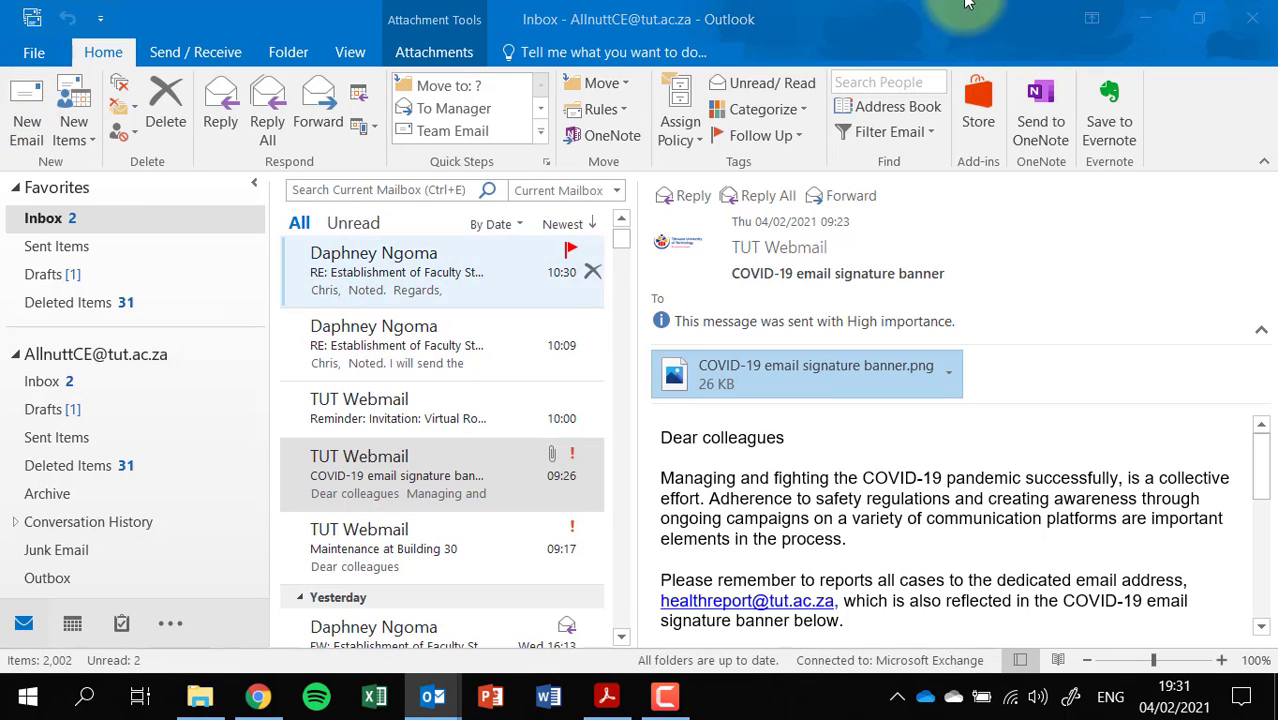
pyautogui.hotkey('ctrl', 'n')
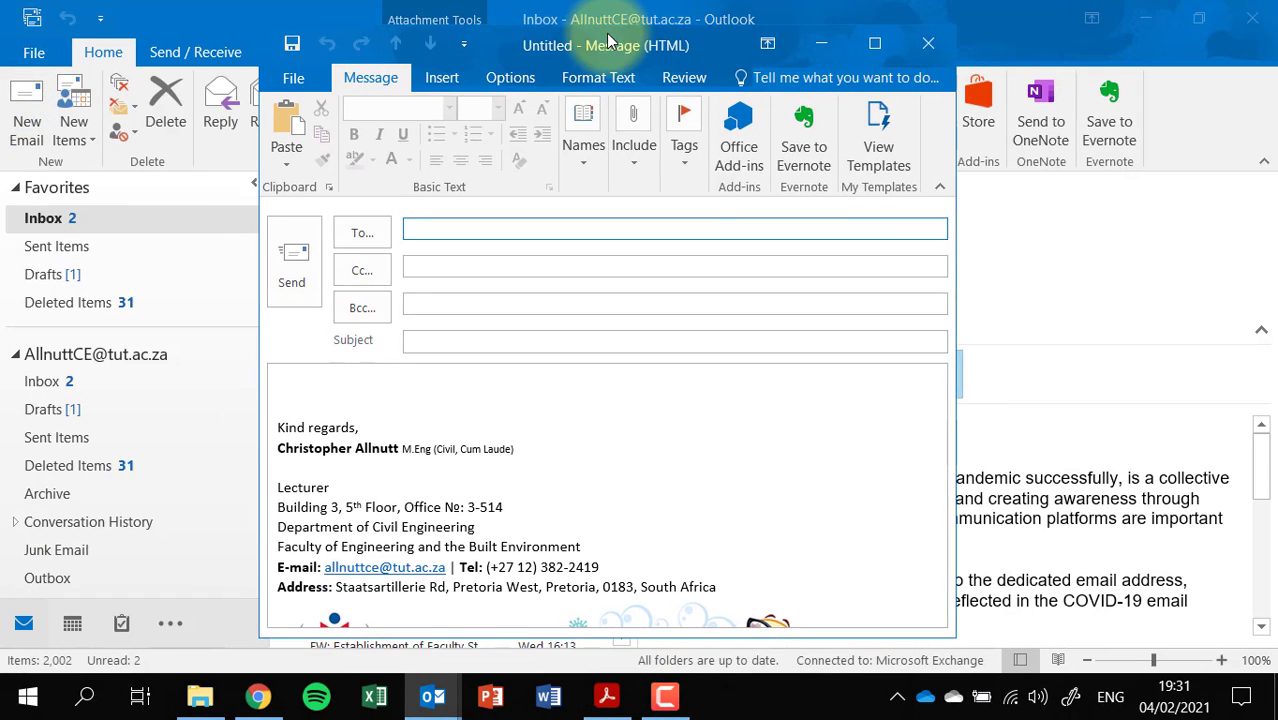
pyautogui.rightClick(308, 387)
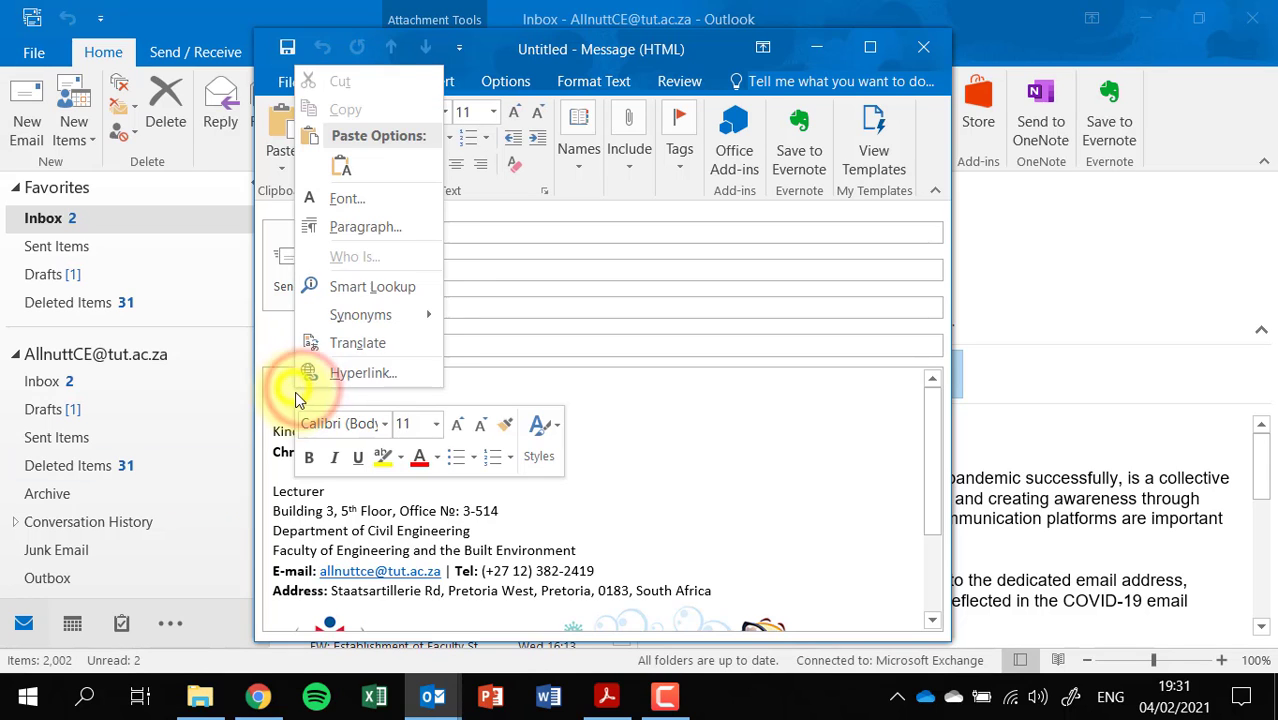
pyautogui.click(341, 167)
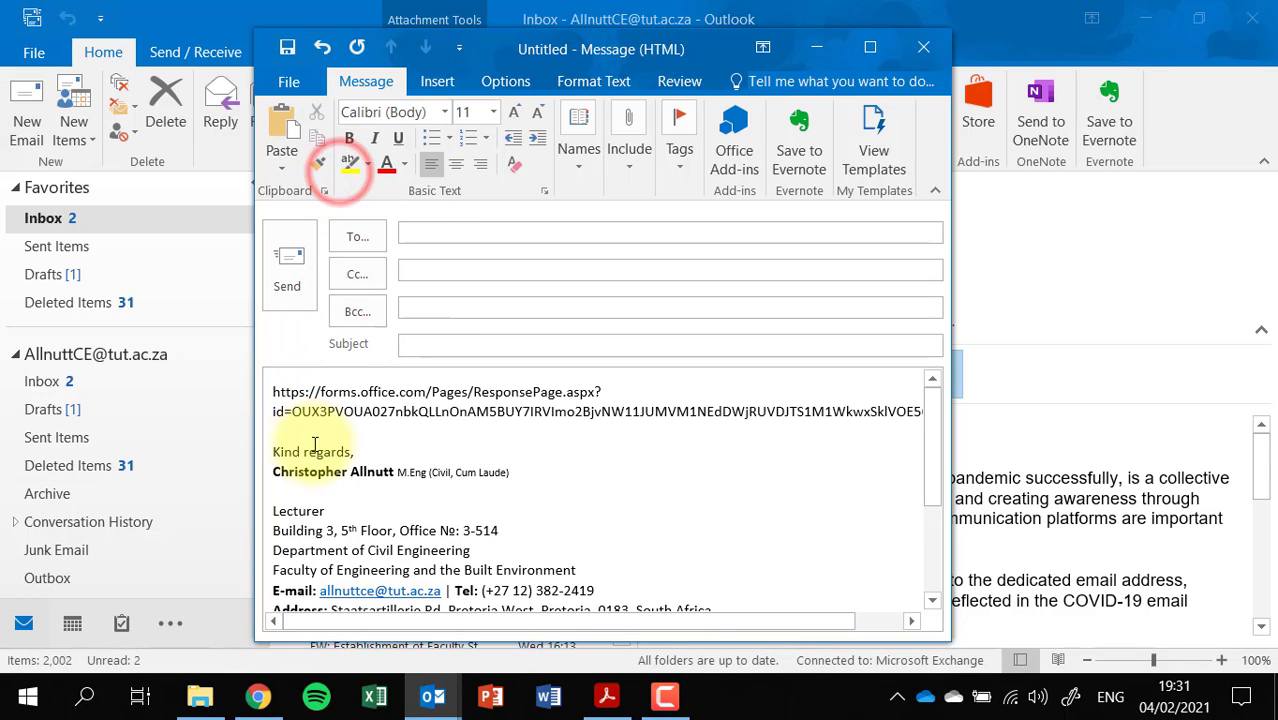
pyautogui.click(316, 410)
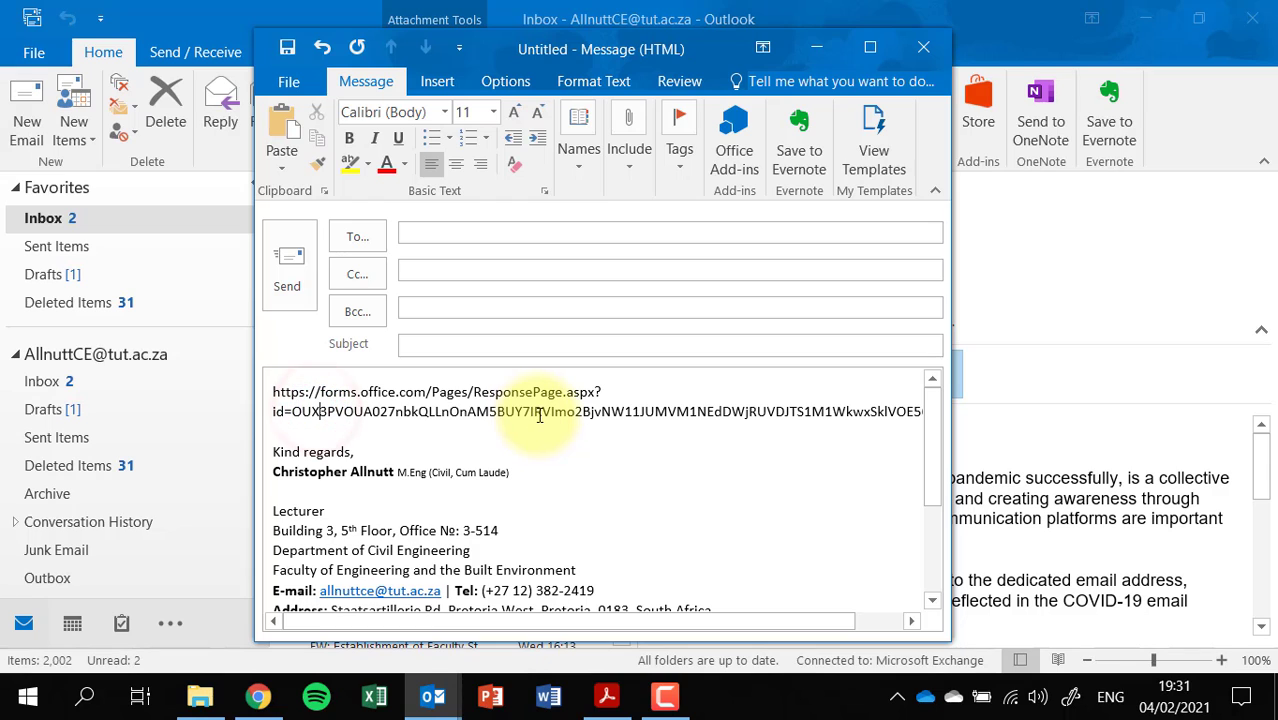
# Enlarge the message window and set the email's subject to "Survey".
pyautogui.click(868, 50)
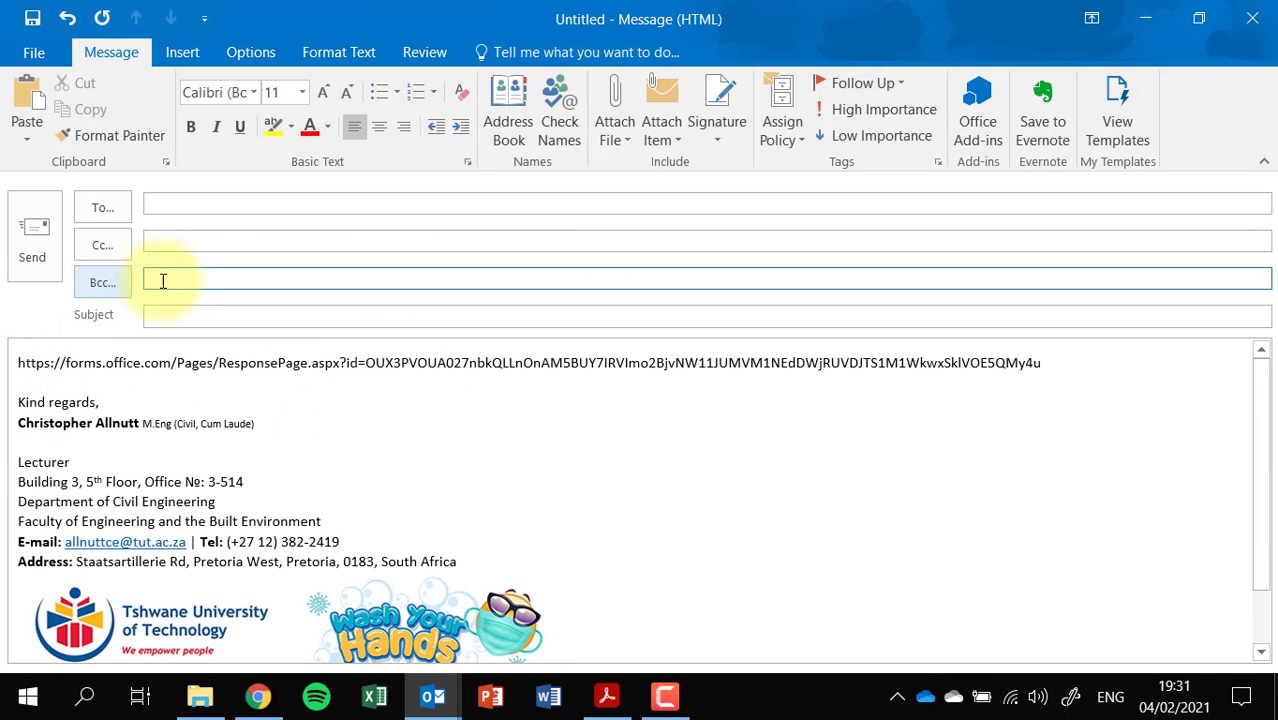
pyautogui.click(165, 316)
pyautogui.write('Survey')
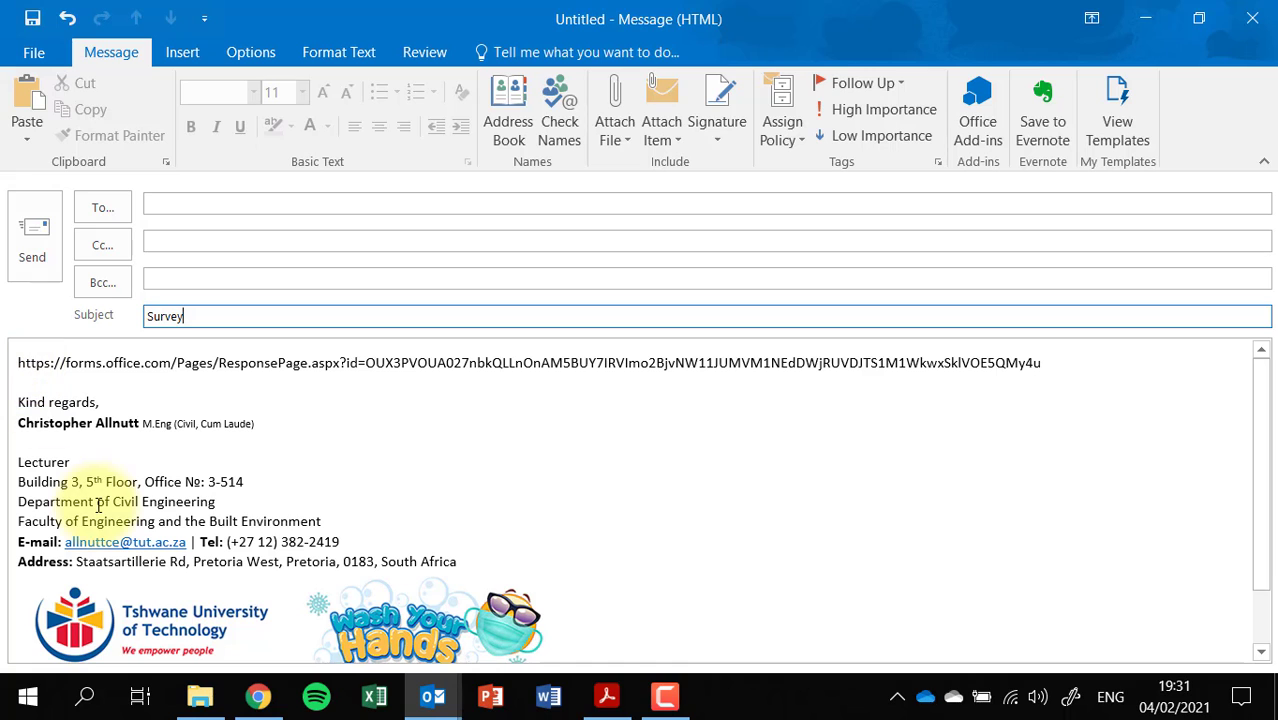
# Return to the survey in the browser and look over the options for sharing, duplicating and collaborating.
pyautogui.click(1146, 18)
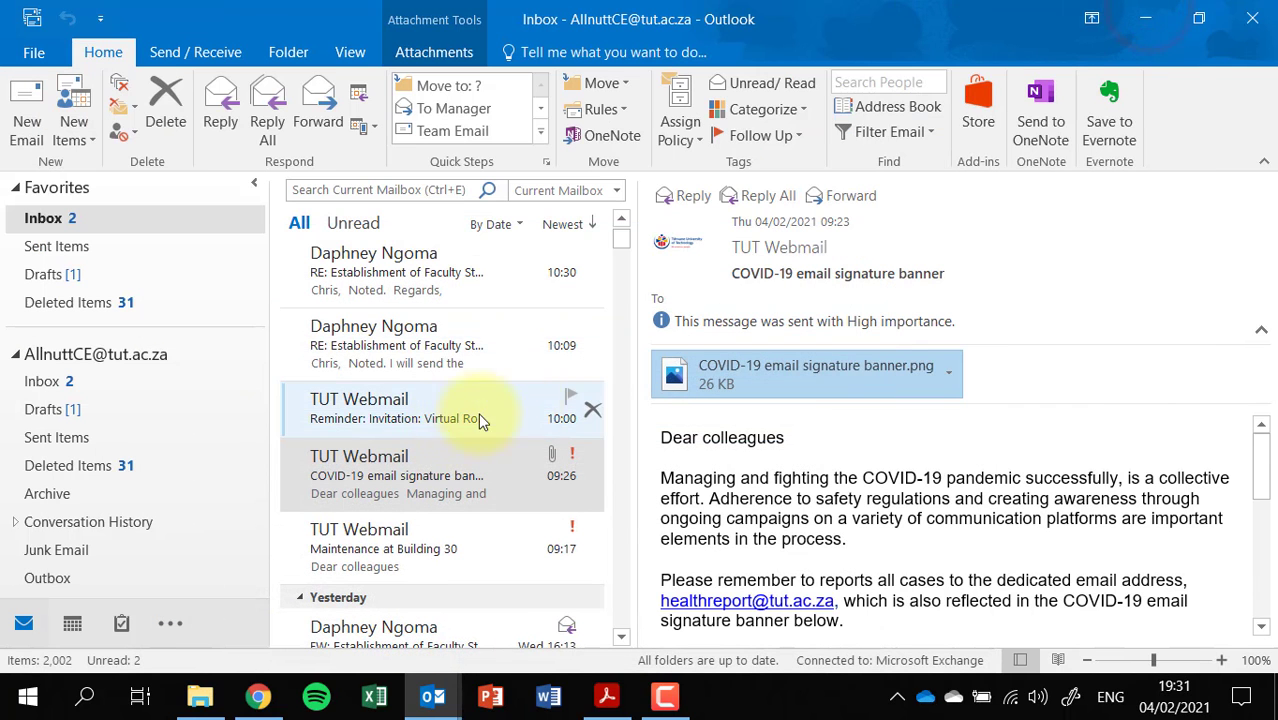
pyautogui.click(1146, 18)
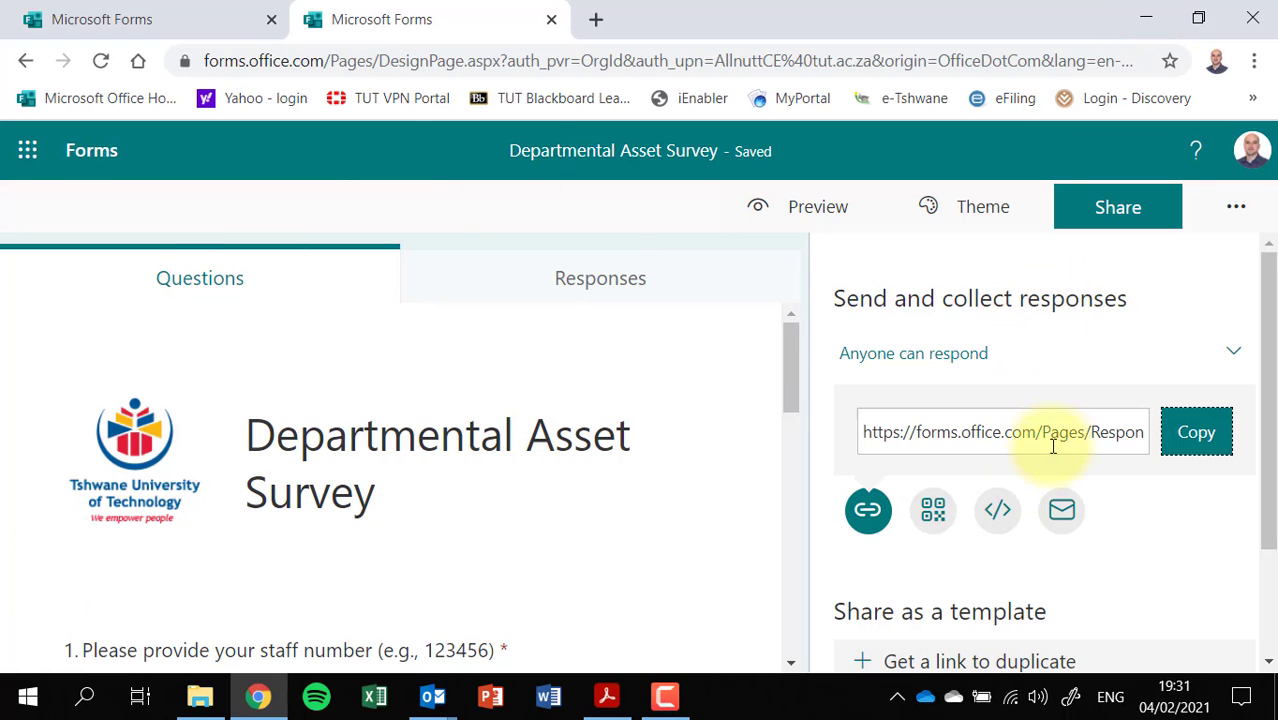
pyautogui.scroll(-2, 1060, 448)
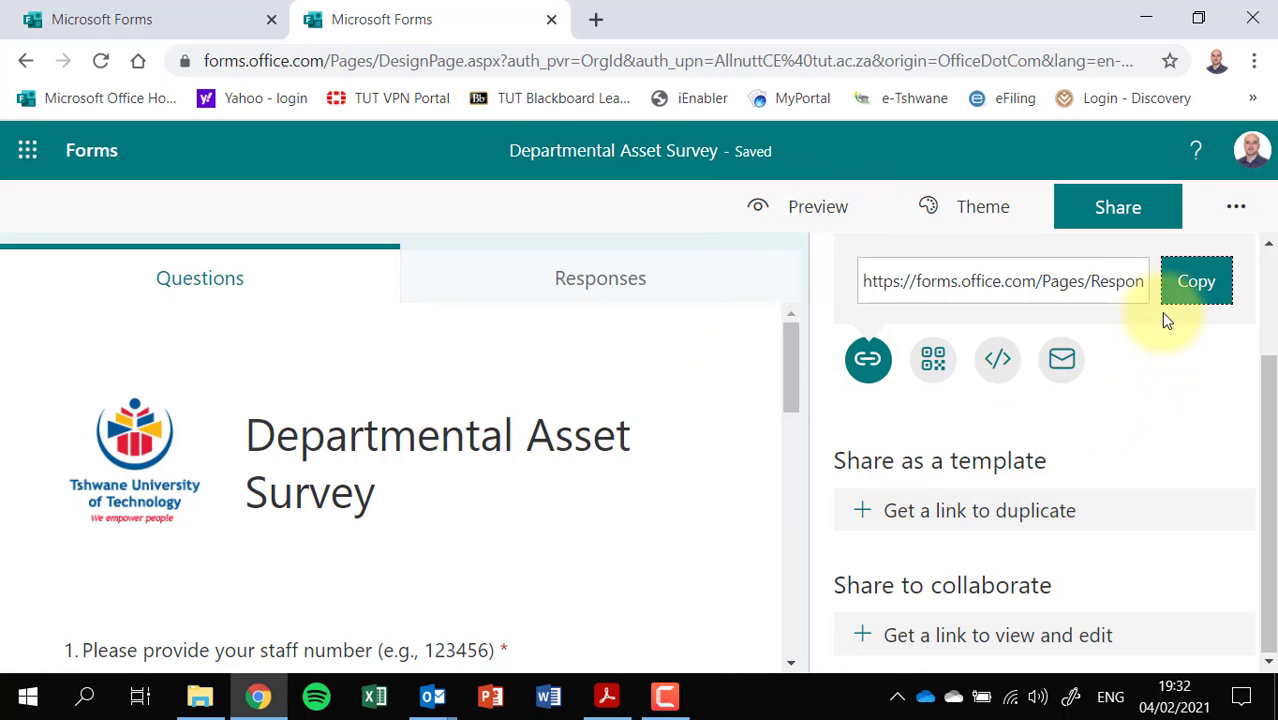
pyautogui.scroll(2, 1116, 360)
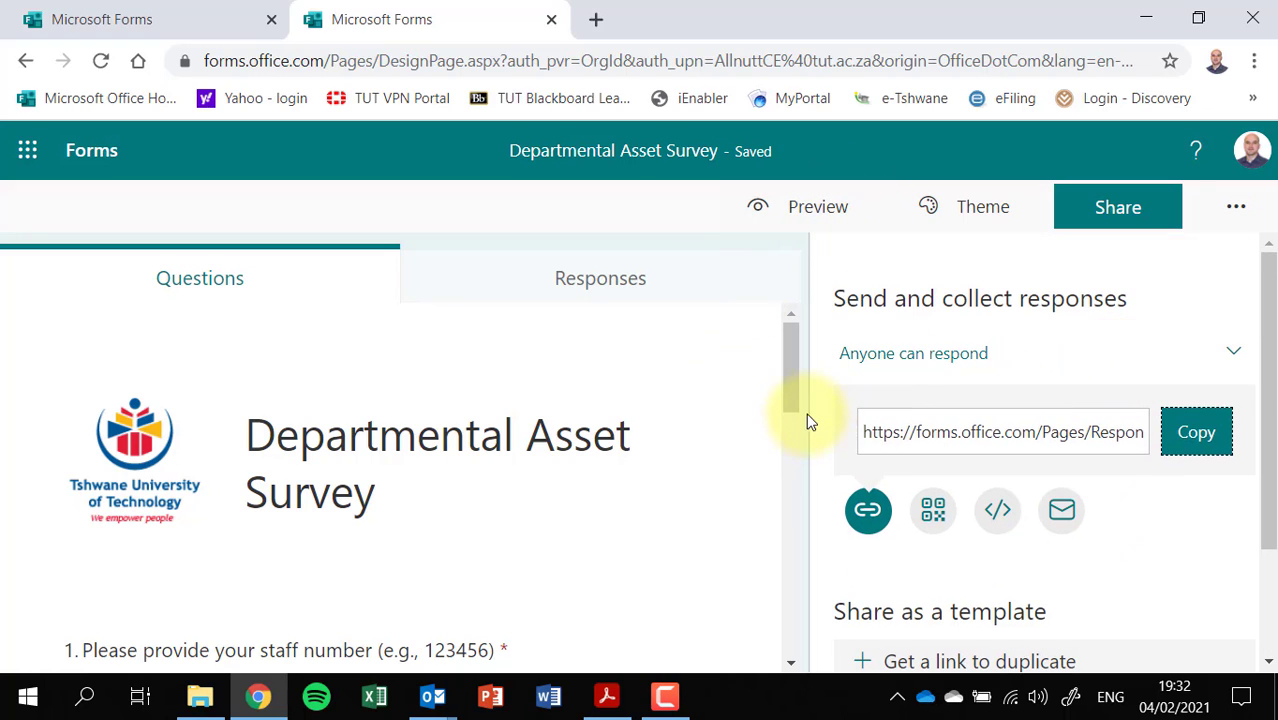
# Review the survey's settings for quiz results, respondents and response options, and open the survey preview.
pyautogui.click(1234, 208)
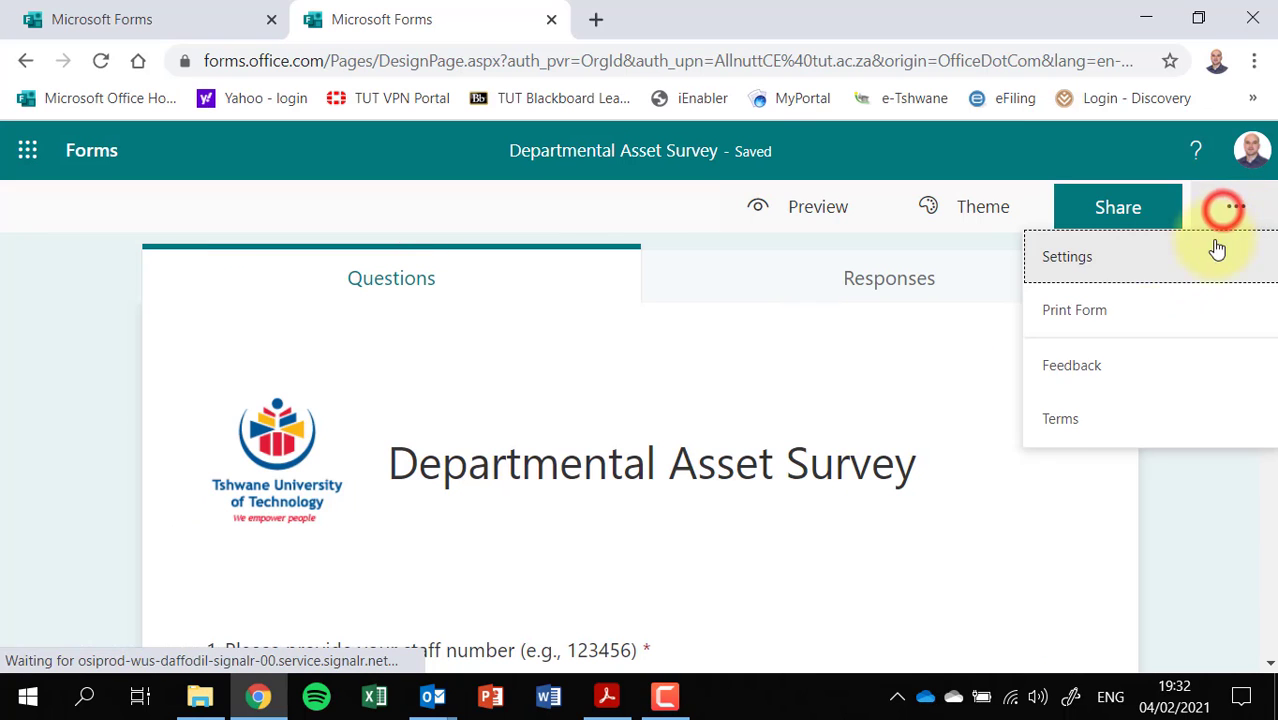
pyautogui.click(1068, 262)
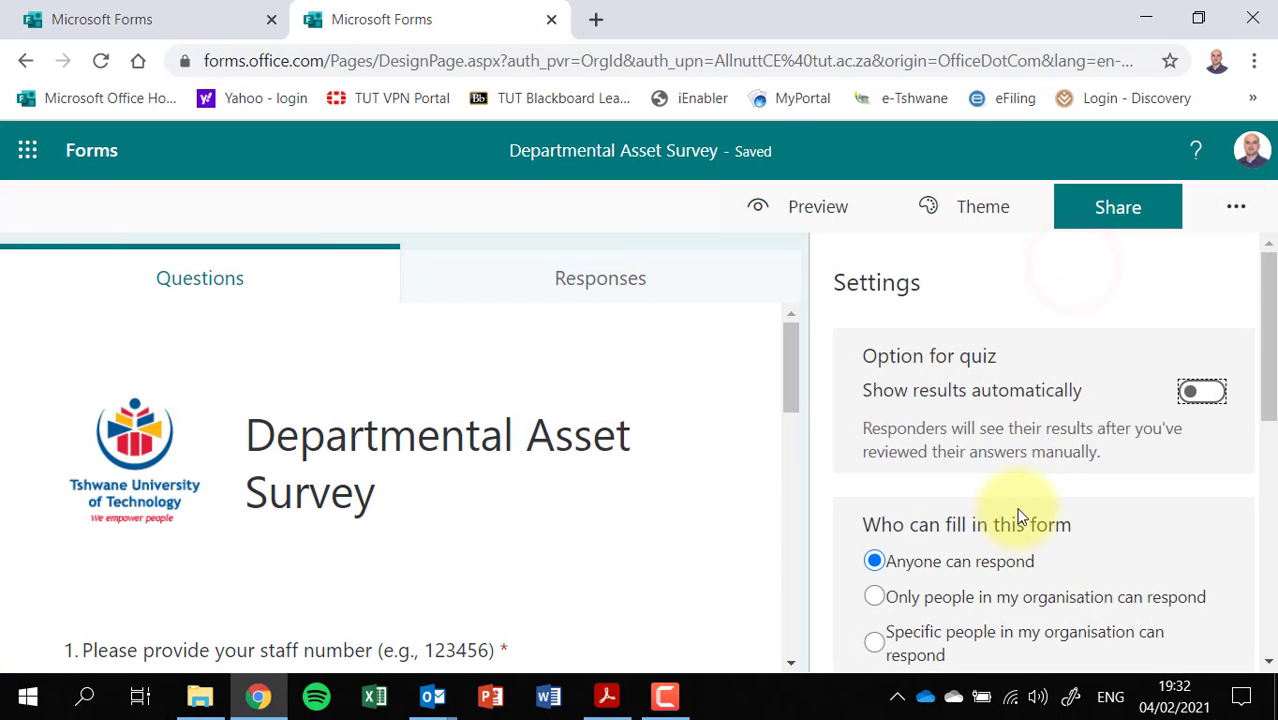
pyautogui.scroll(-4, 1017, 527)
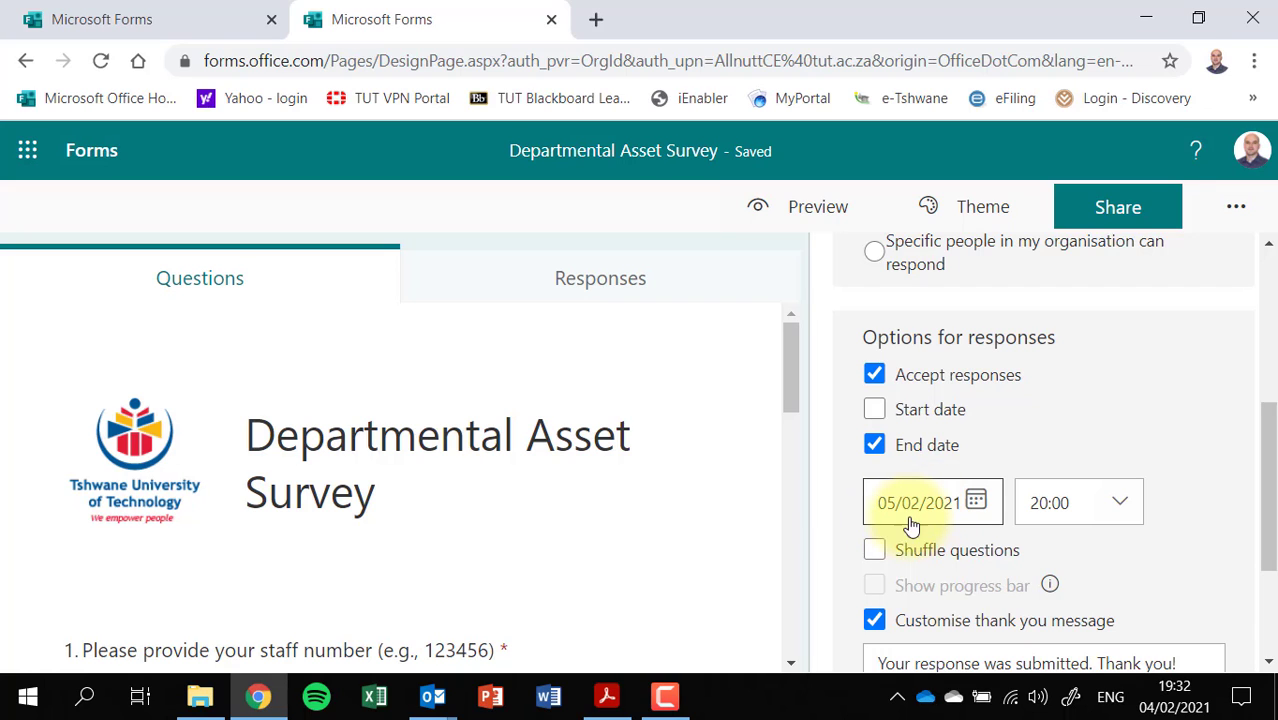
pyautogui.scroll(2, 1052, 500)
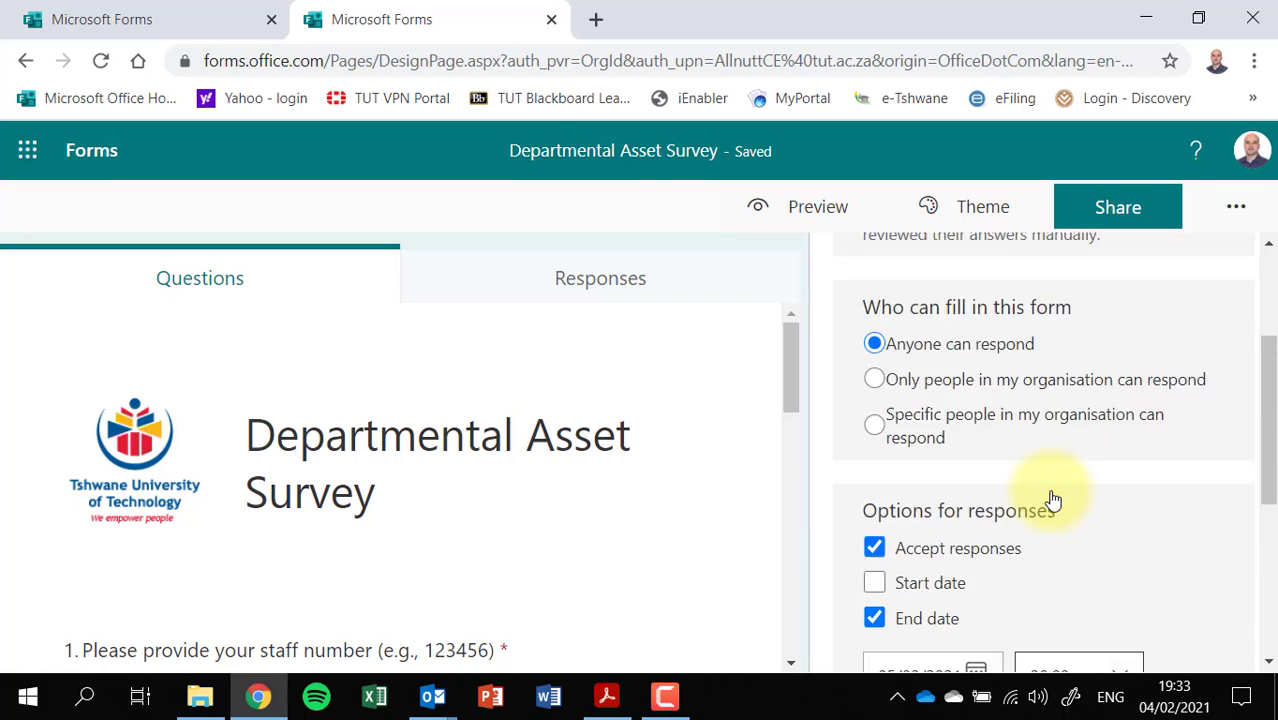
pyautogui.scroll(2, 1052, 500)
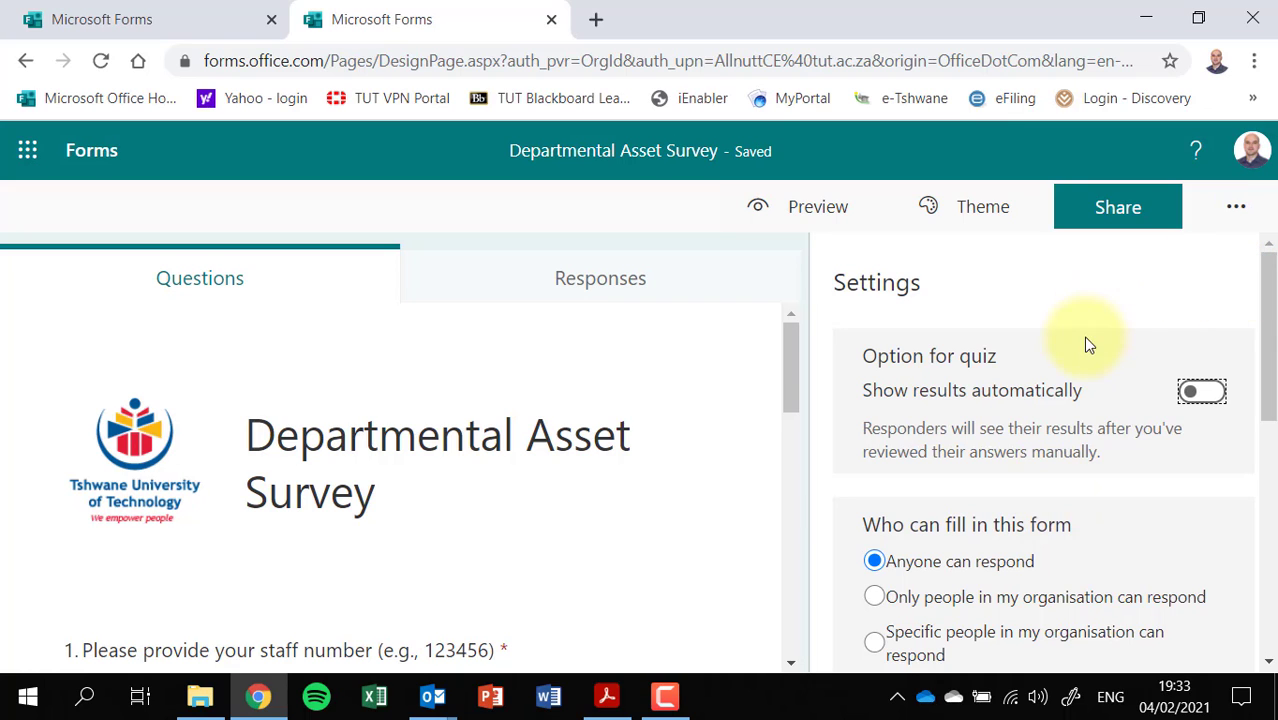
pyautogui.scroll(-8, 1081, 370)
pyautogui.scroll(8, 1085, 492)
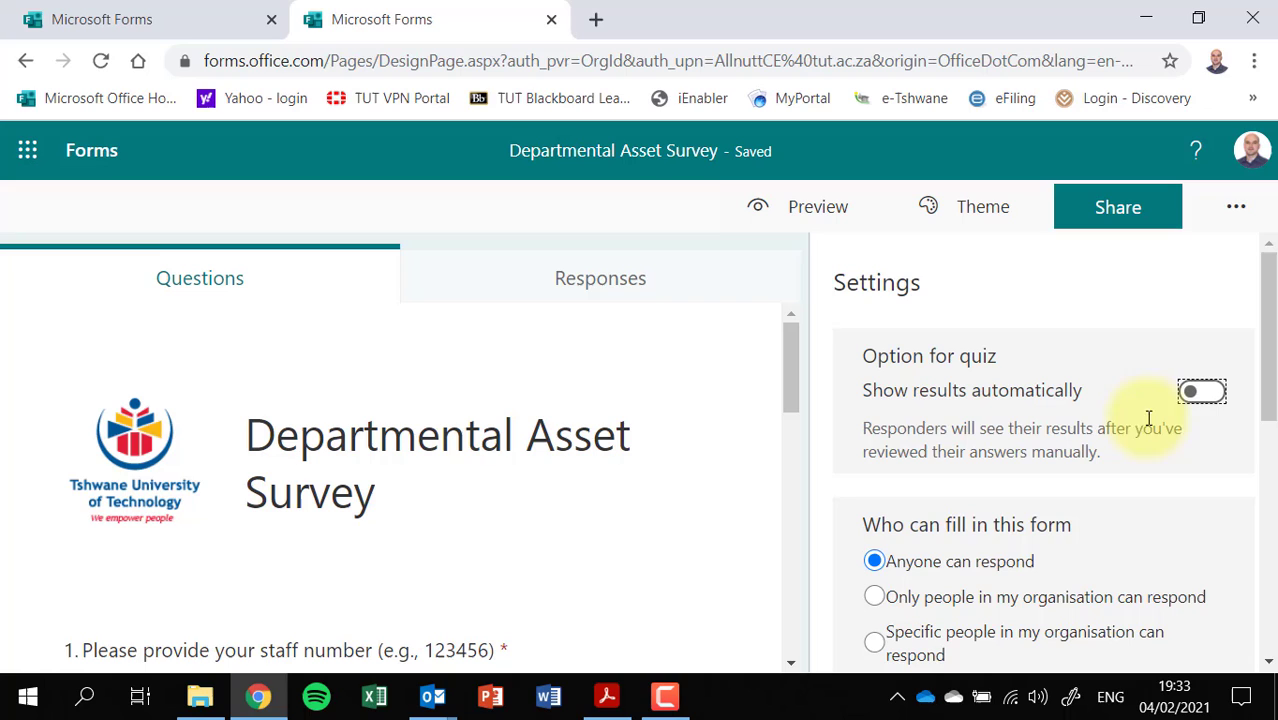
pyautogui.click(1236, 206)
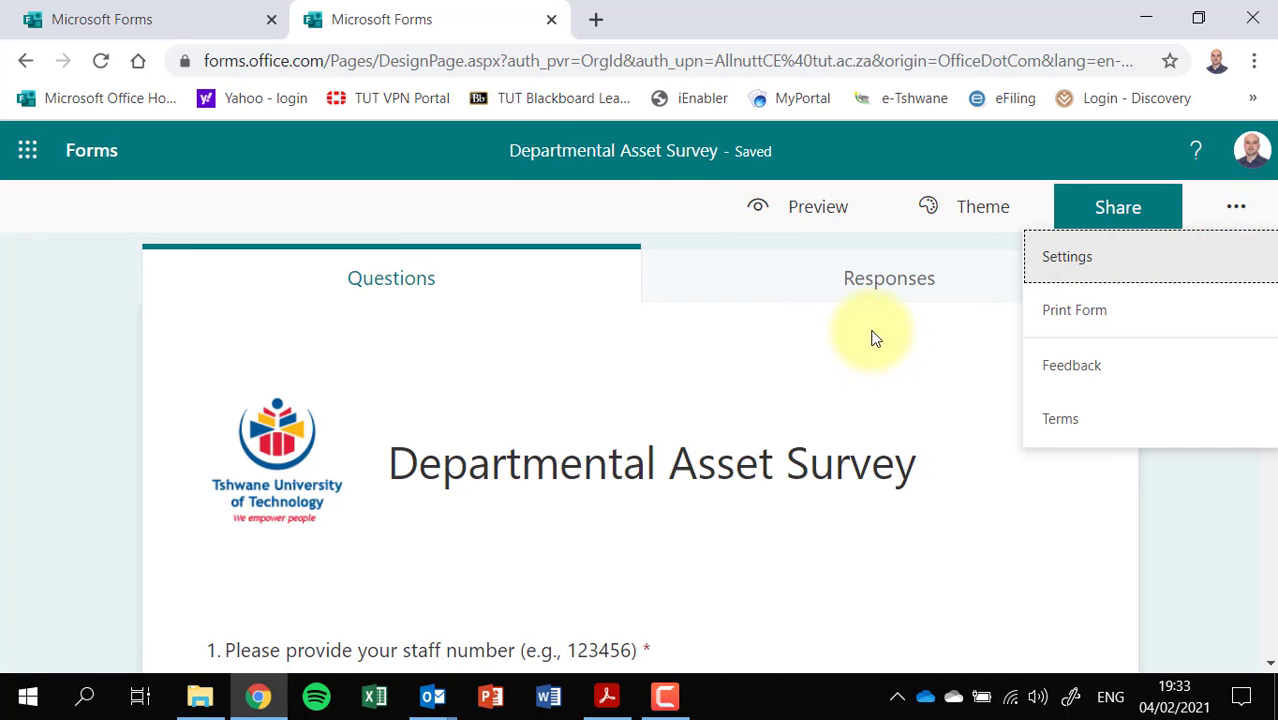
pyautogui.click(806, 226)
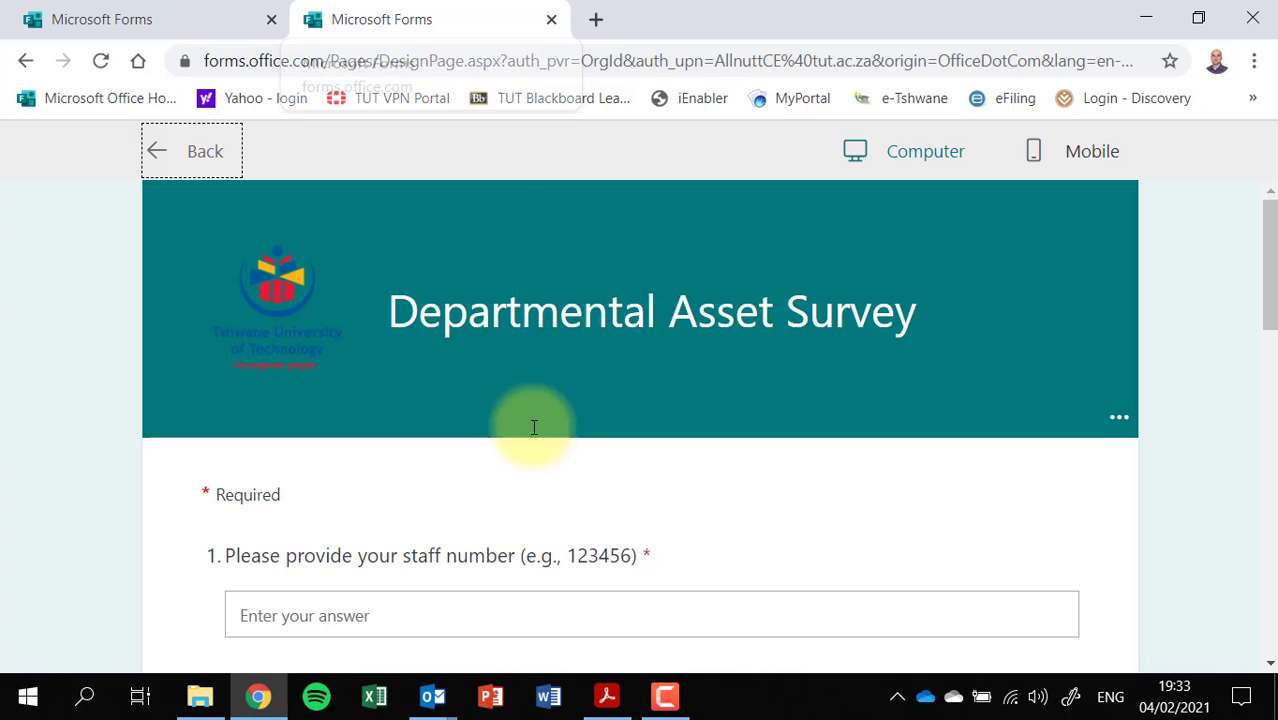
# Return to the "Survey" email draft in Outlook, address it to the sender's own mailbox and send it.
pyautogui.click(428, 697)
pyautogui.click(490, 628)
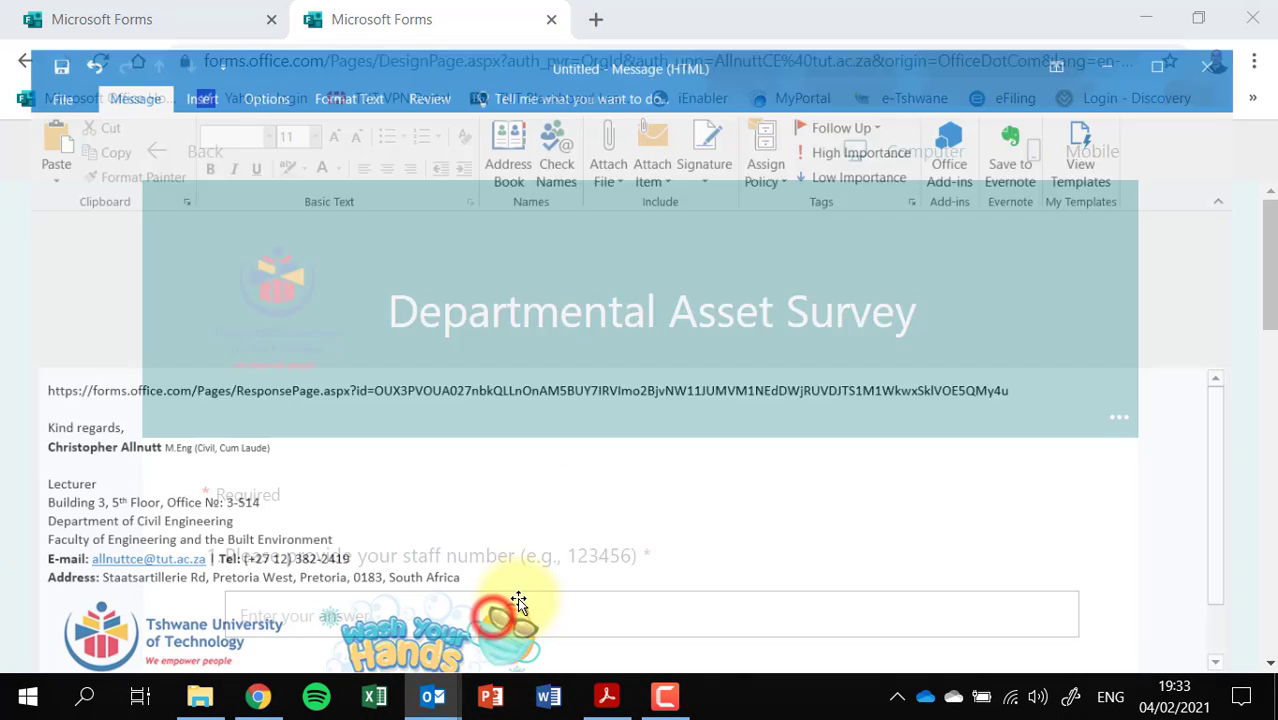
pyautogui.click(30, 363)
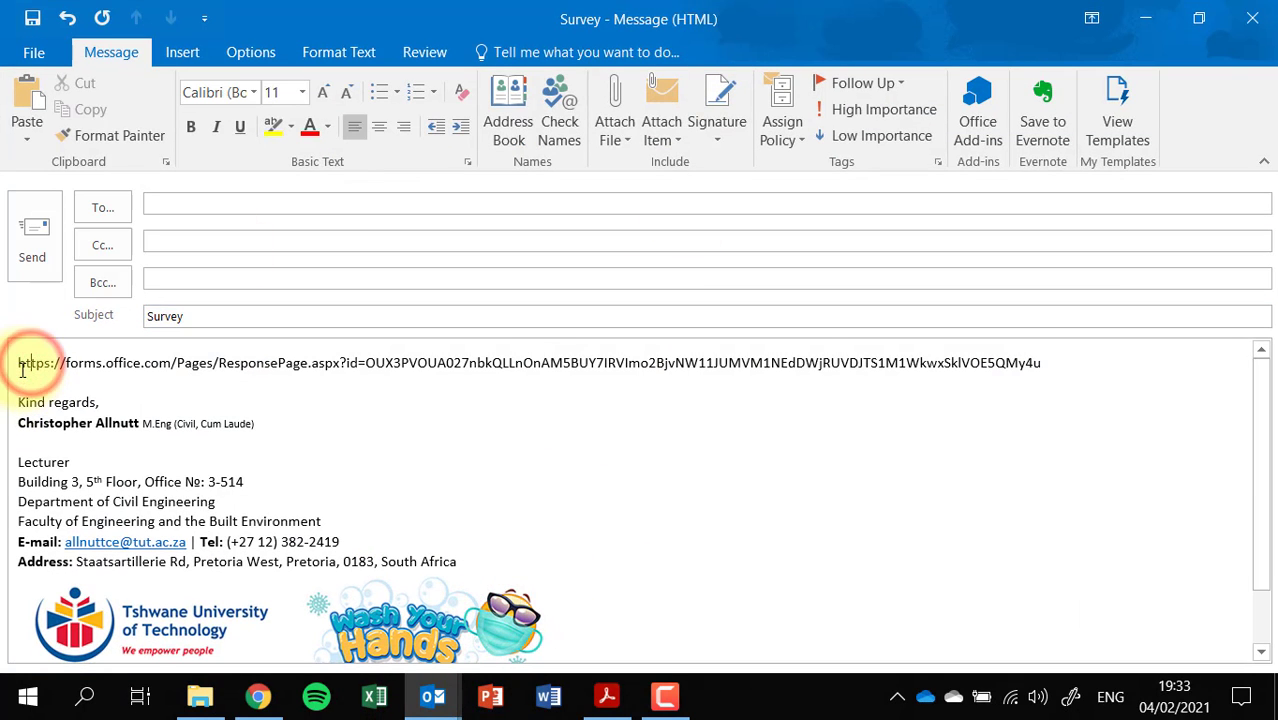
pyautogui.click(163, 209)
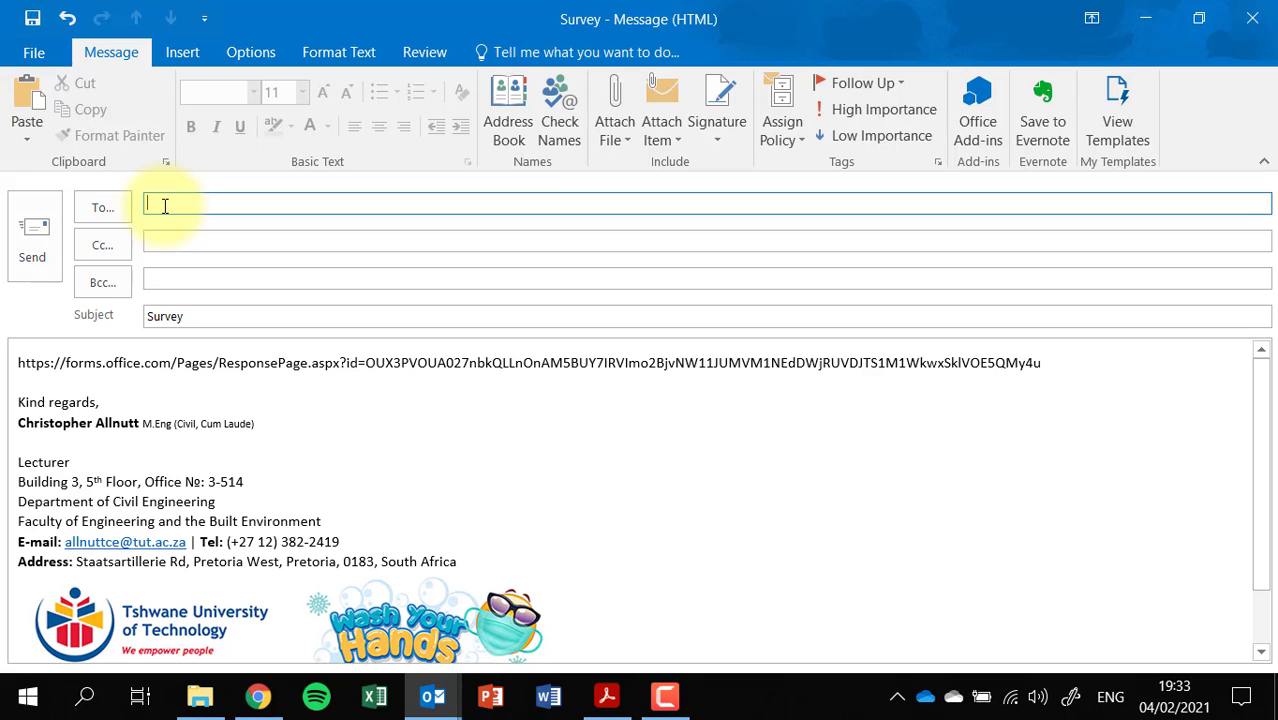
pyautogui.write('all')
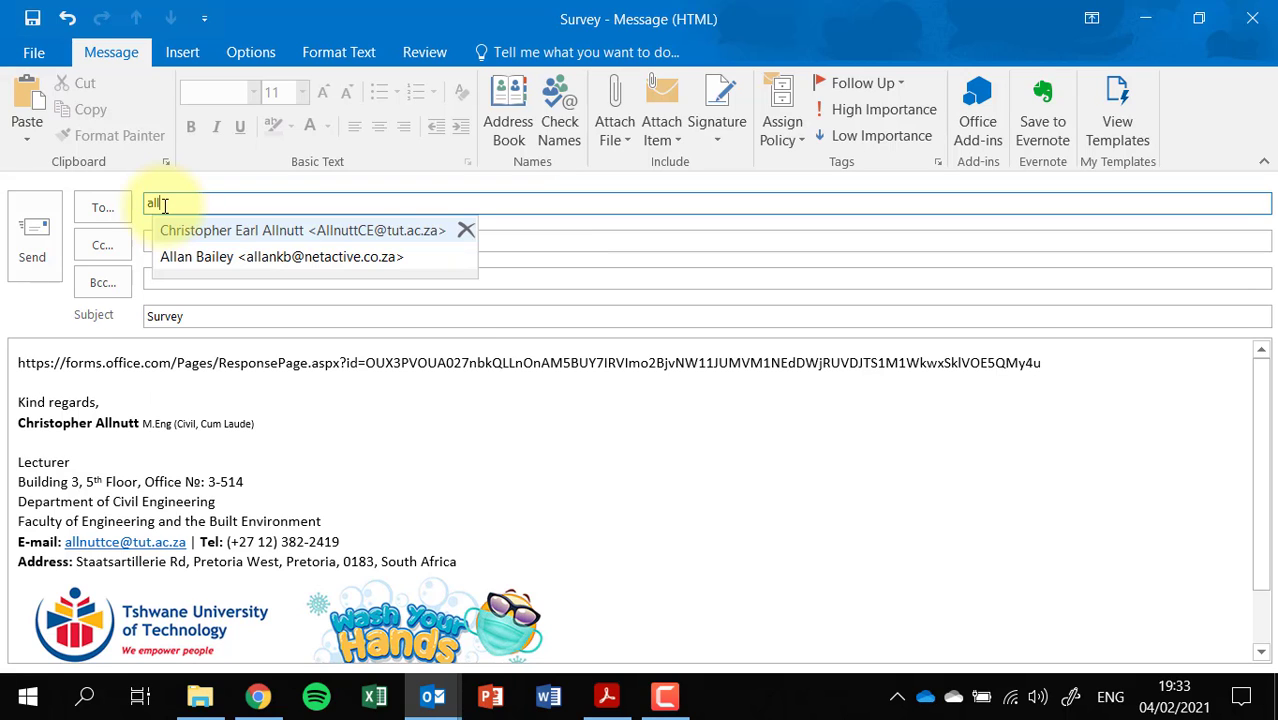
pyautogui.click(175, 233)
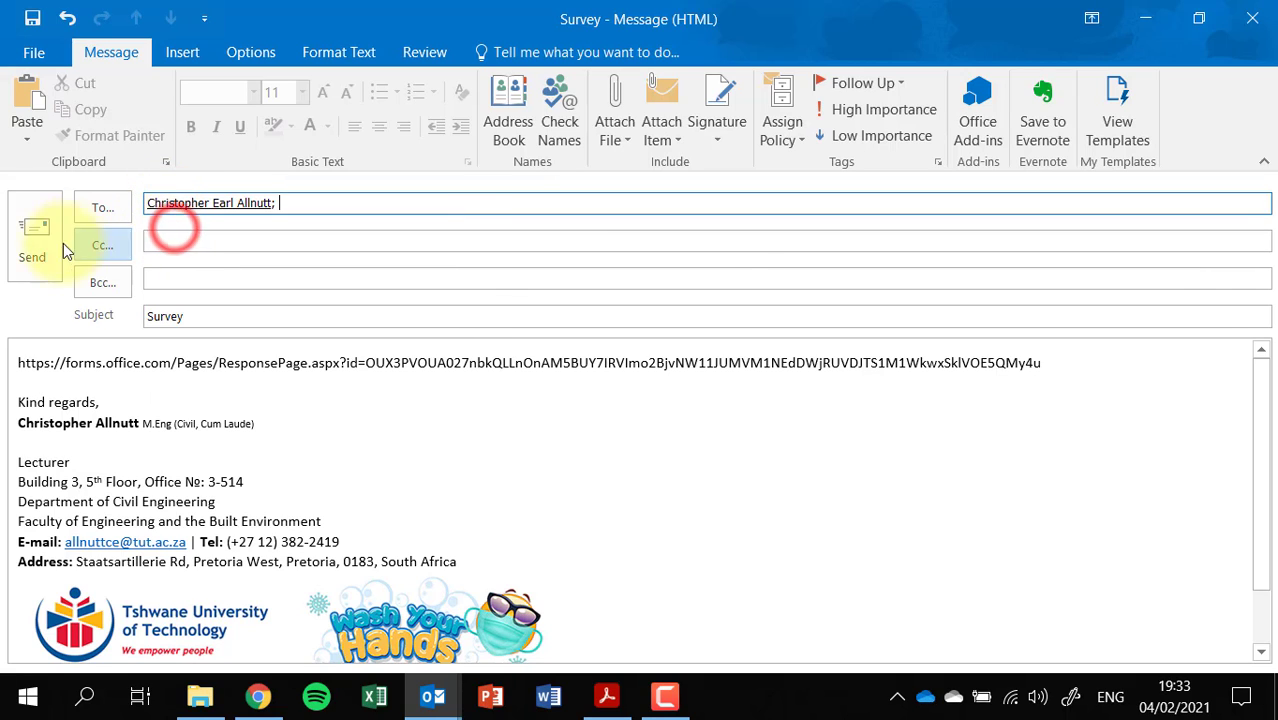
pyautogui.click(40, 243)
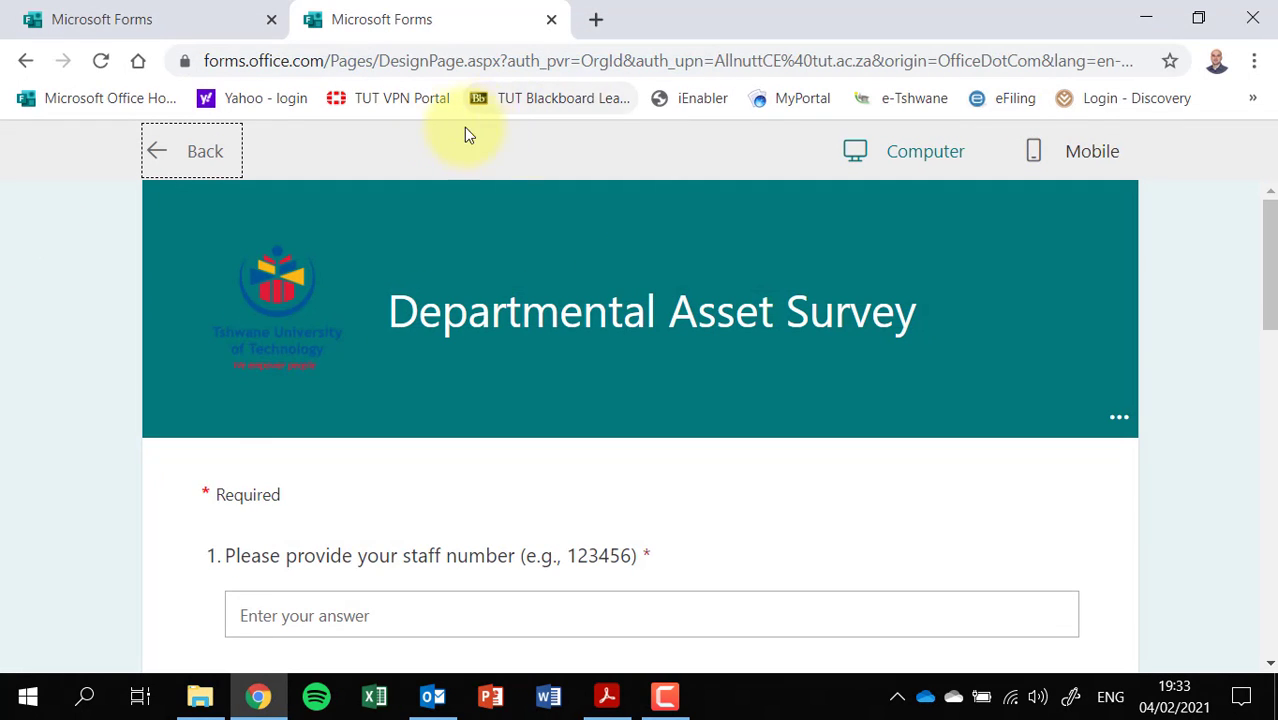
# Leave the preview, open the received "Survey" email and follow its link to the live survey form.
pyautogui.click(201, 157)
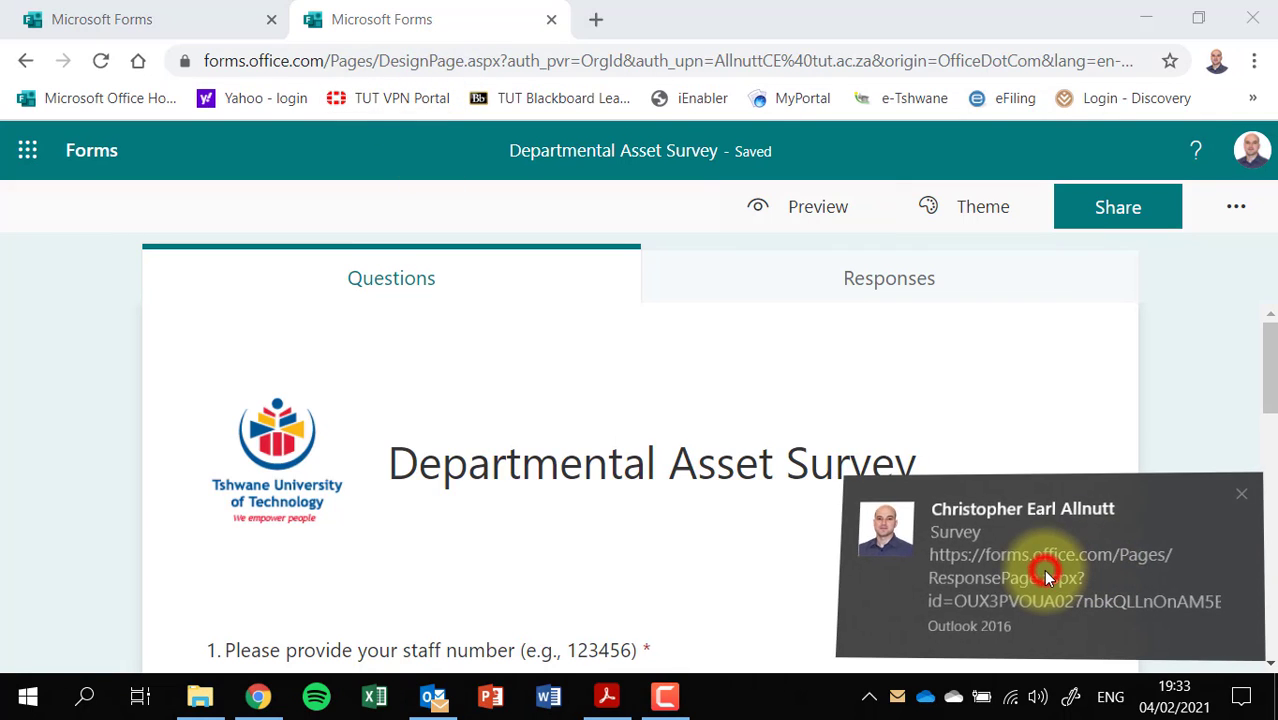
pyautogui.click(1046, 570)
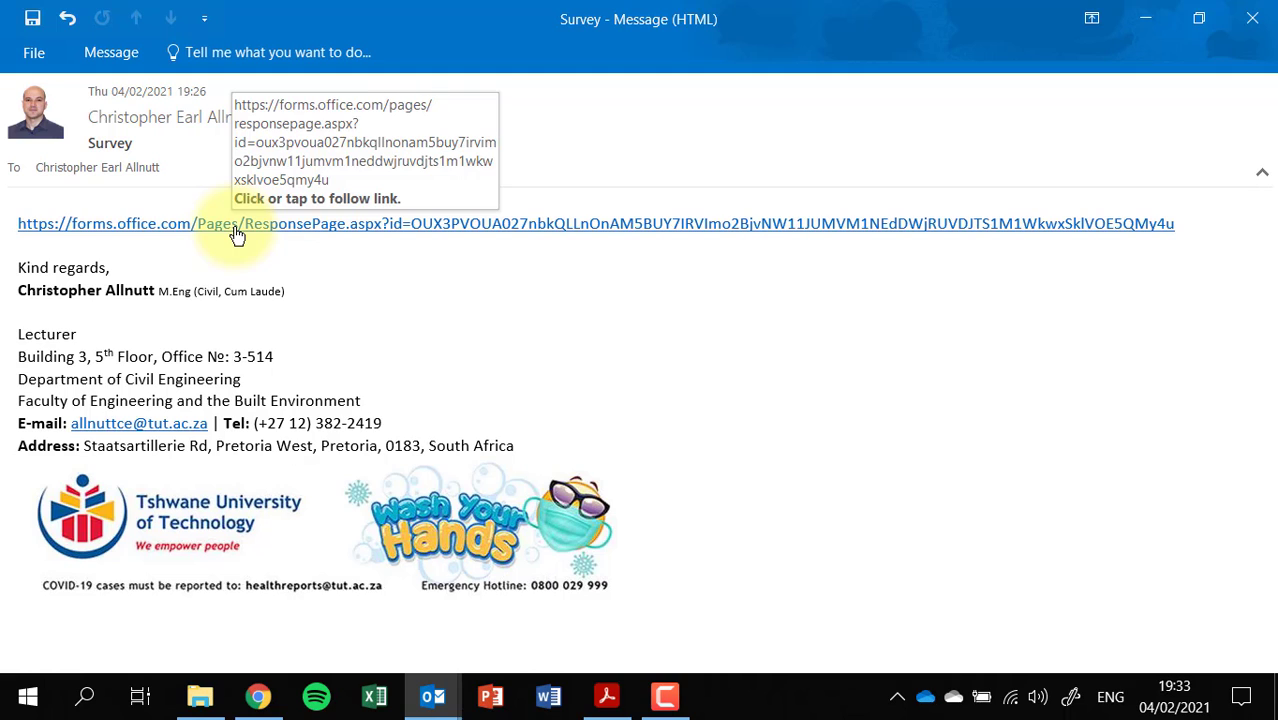
pyautogui.click(237, 226)
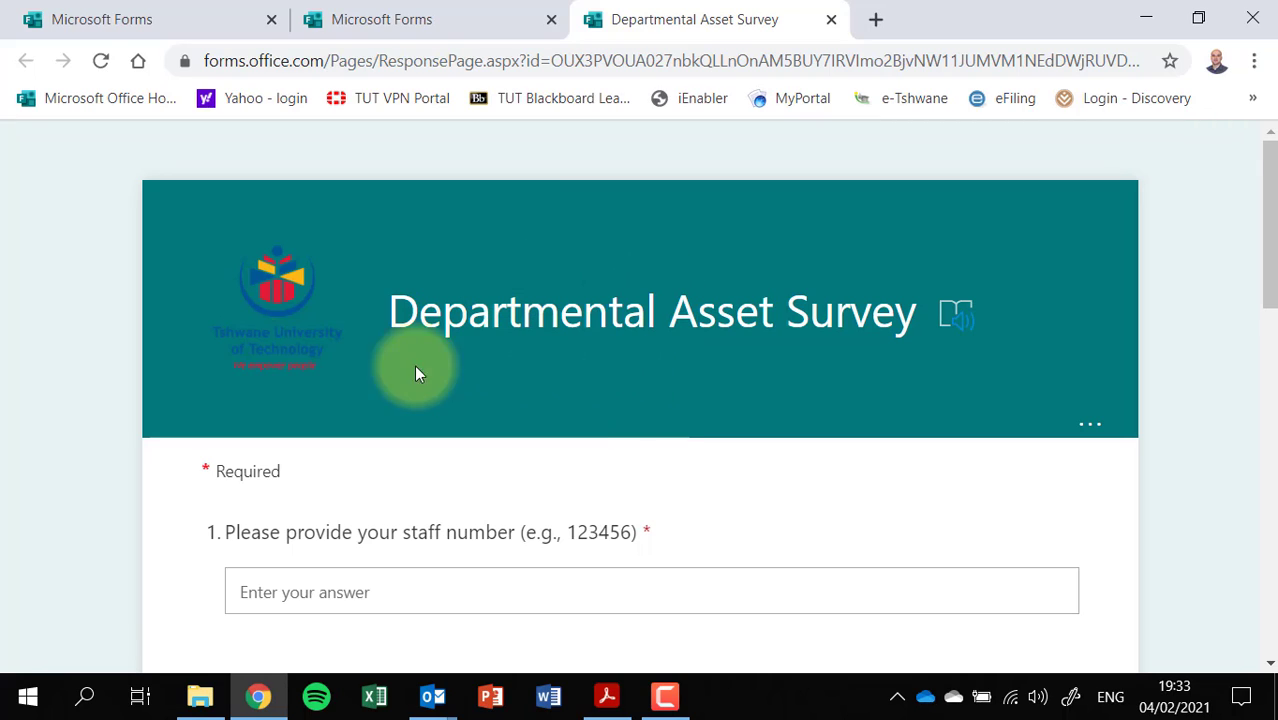
pyautogui.scroll(-2, 488, 330)
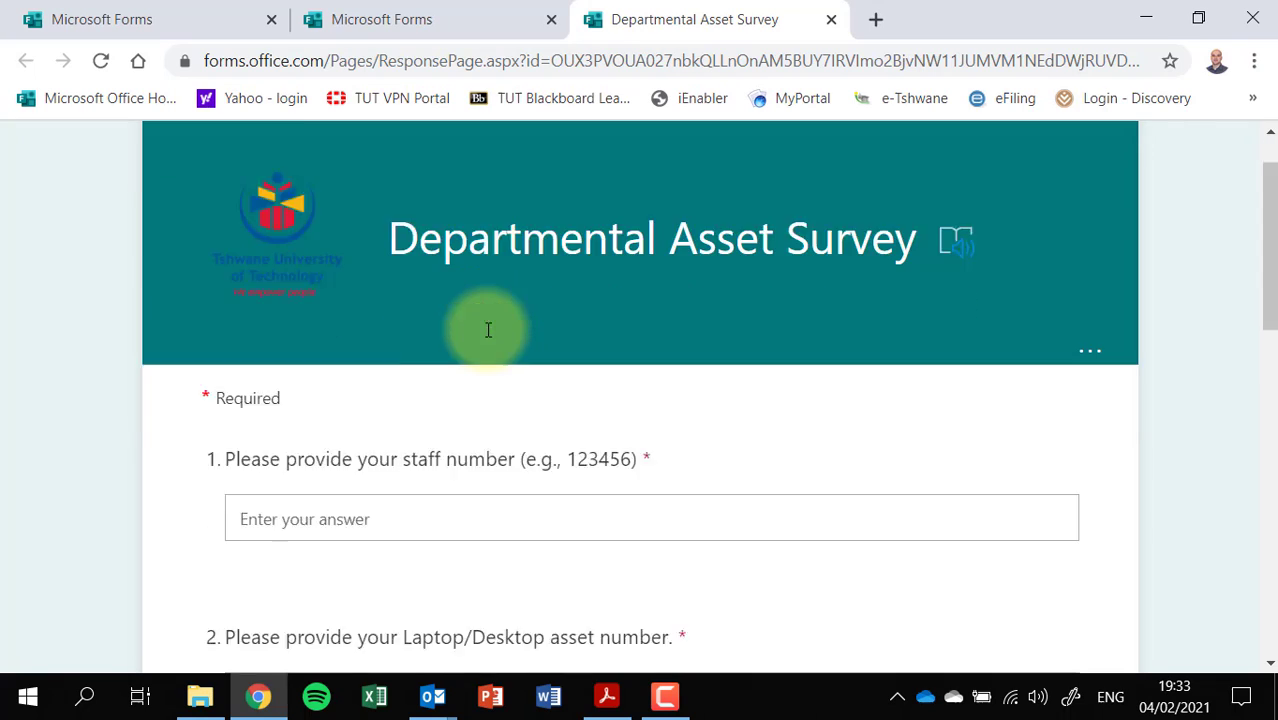
pyautogui.click(255, 392)
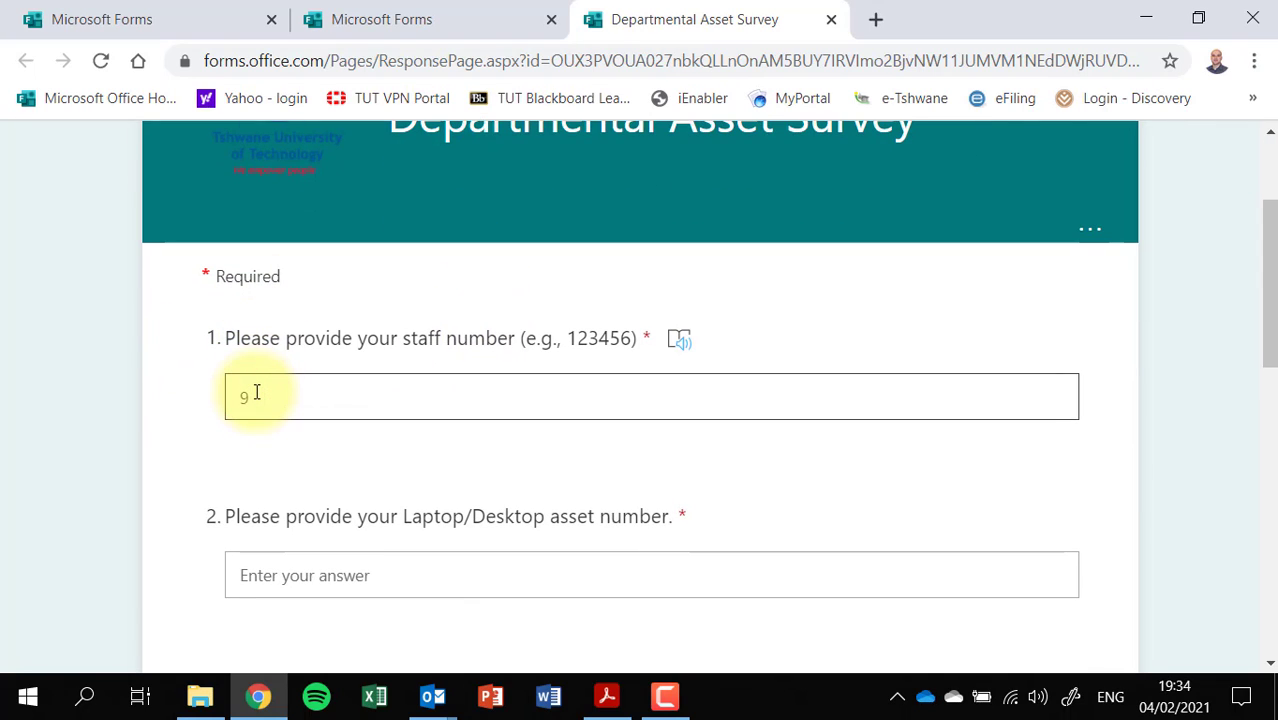
pyautogui.write('989477')
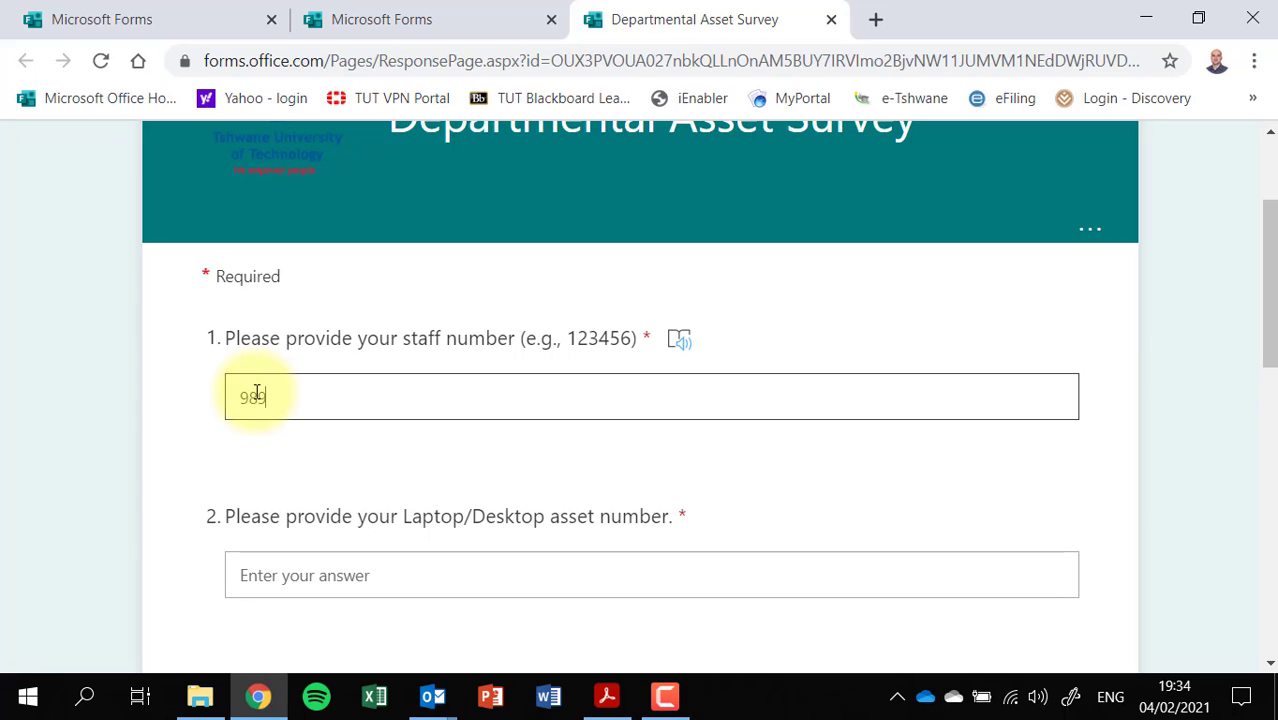
pyautogui.click(262, 575)
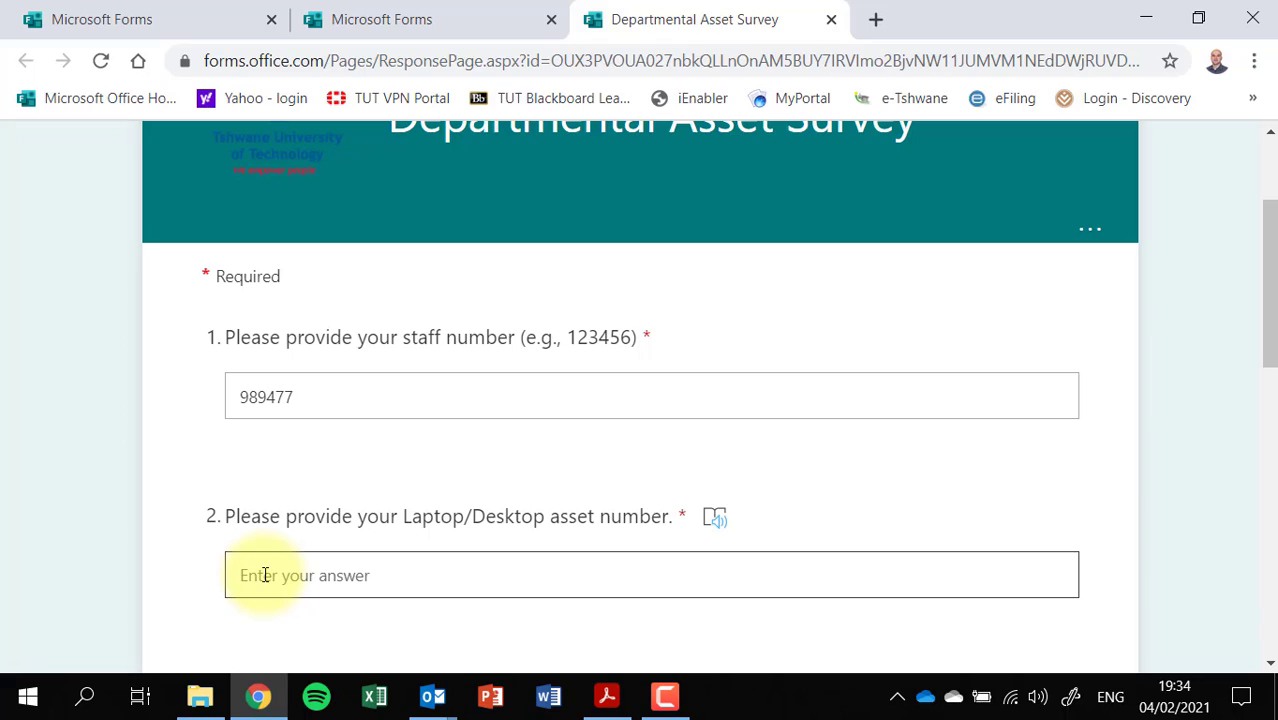
pyautogui.write('1')
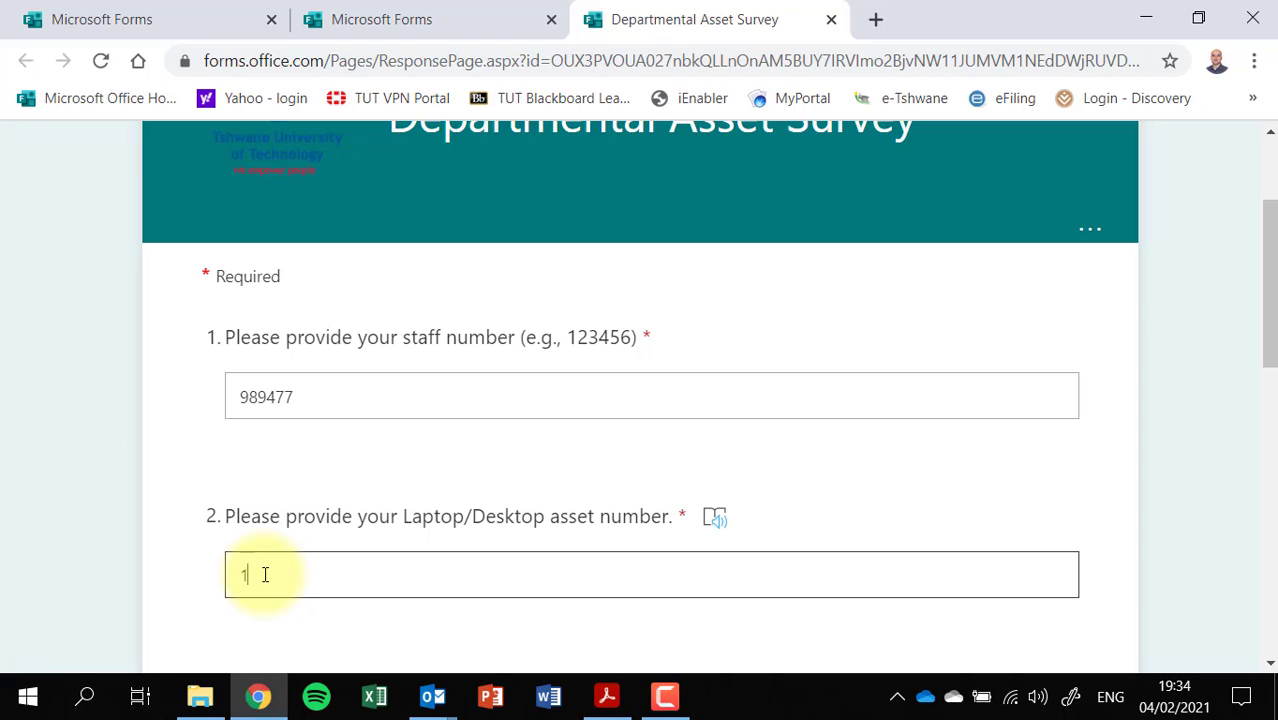
pyautogui.write('234567890')
# Give the Laptop/Desktop a five-star condition rating and set the date it was received to 06/02/2019.
pyautogui.scroll(-2, 287, 575)
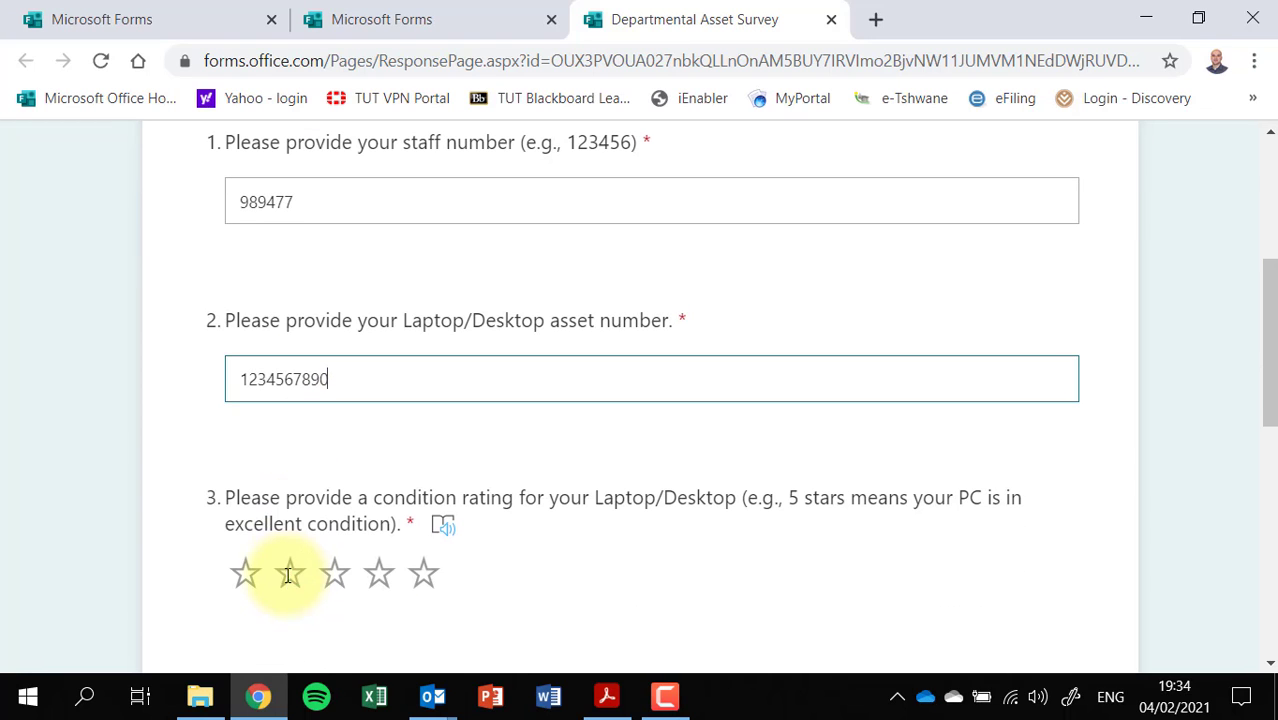
pyautogui.scroll(-2, 322, 562)
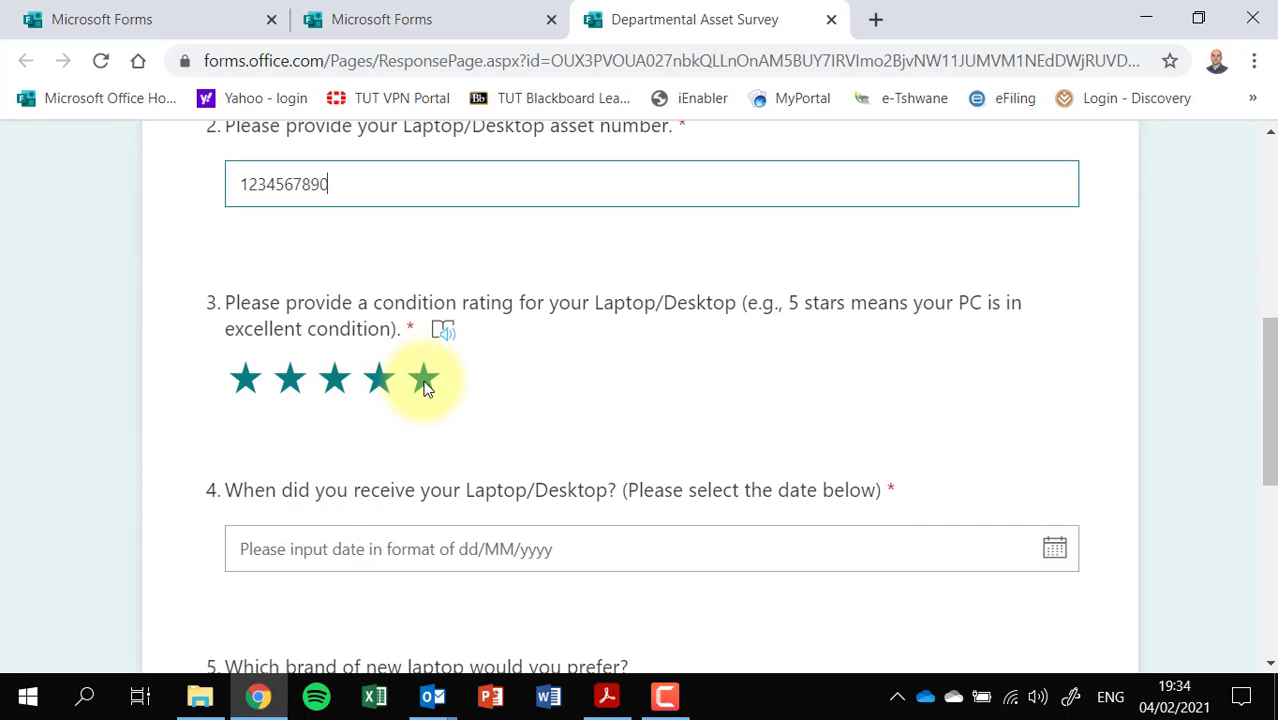
pyautogui.click(424, 382)
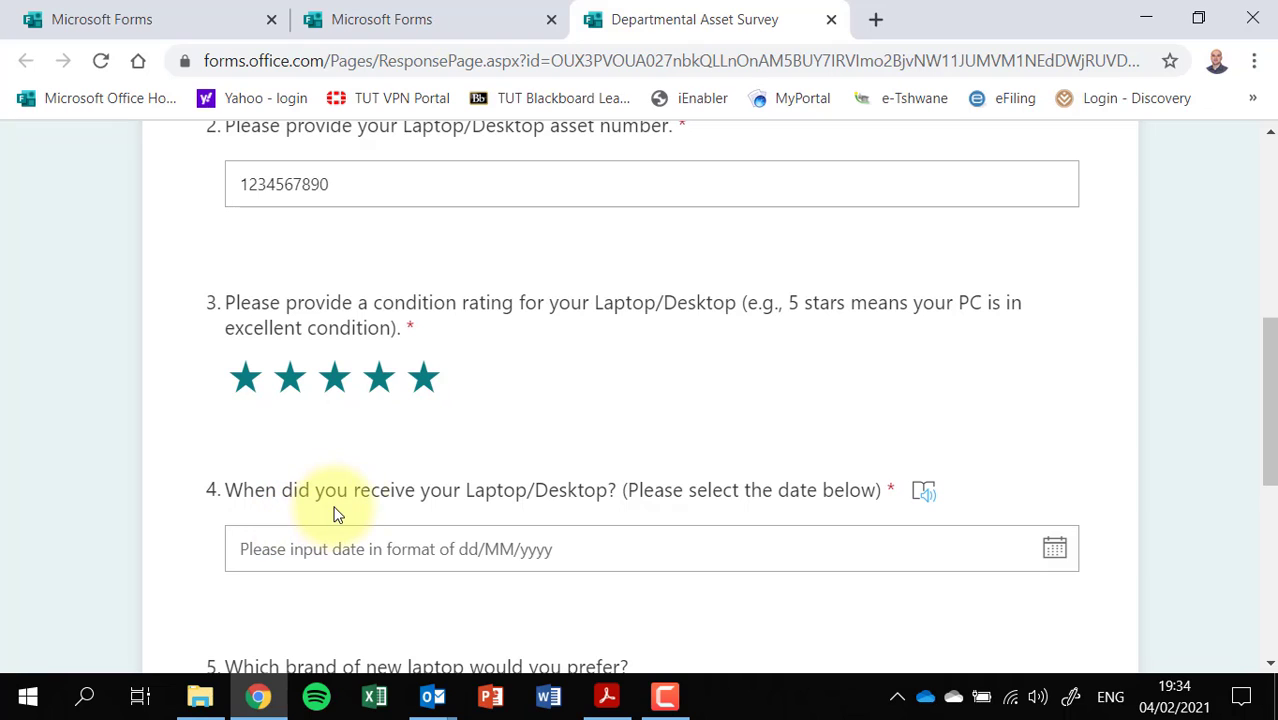
pyautogui.click(279, 556)
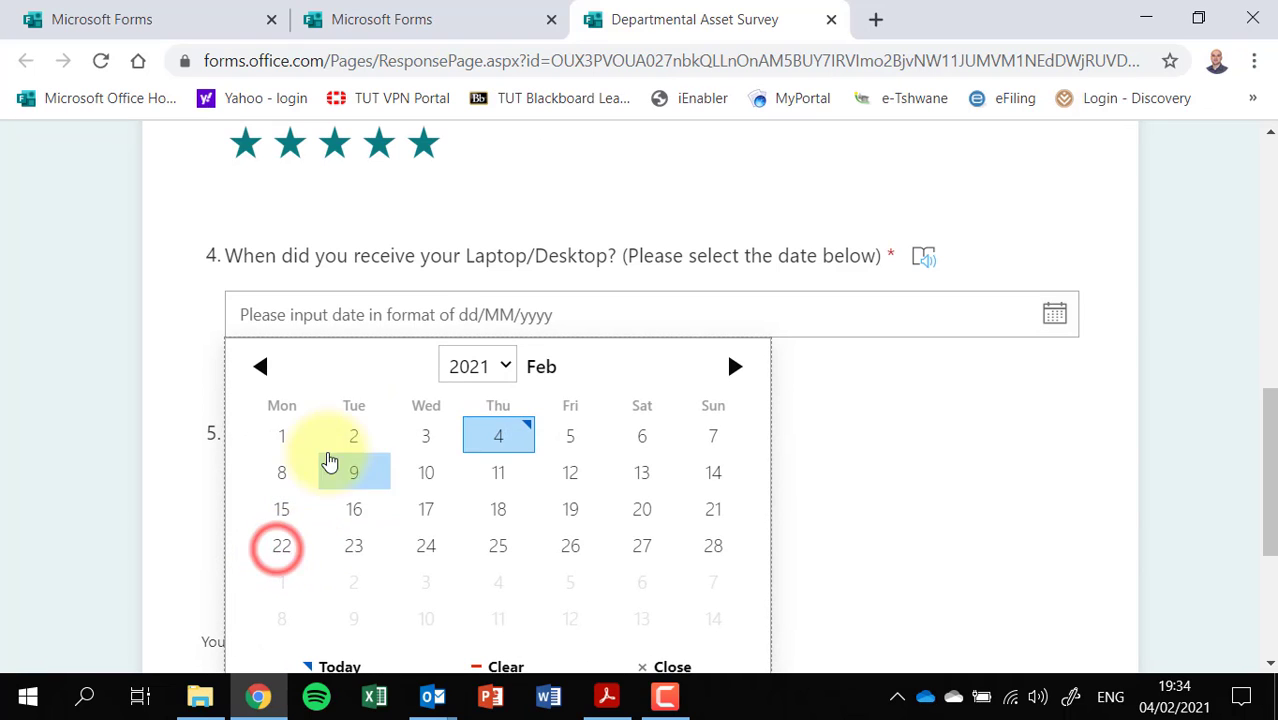
pyautogui.click(506, 368)
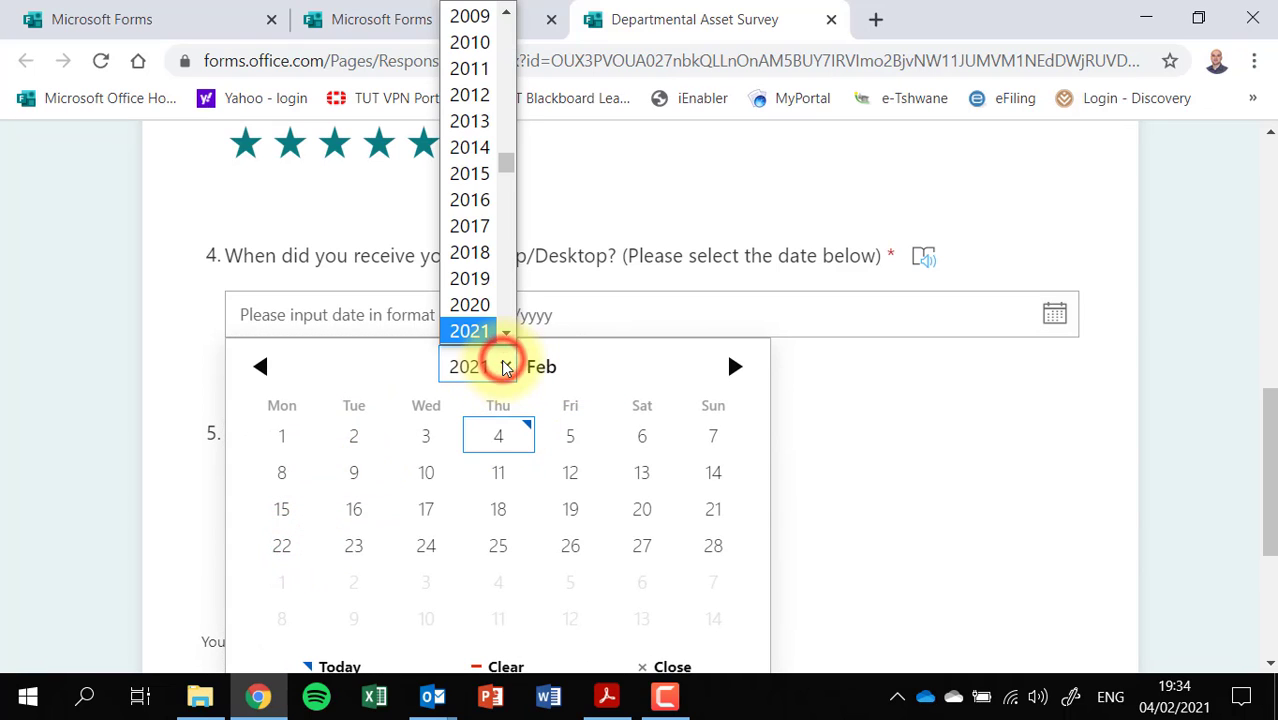
pyautogui.click(471, 279)
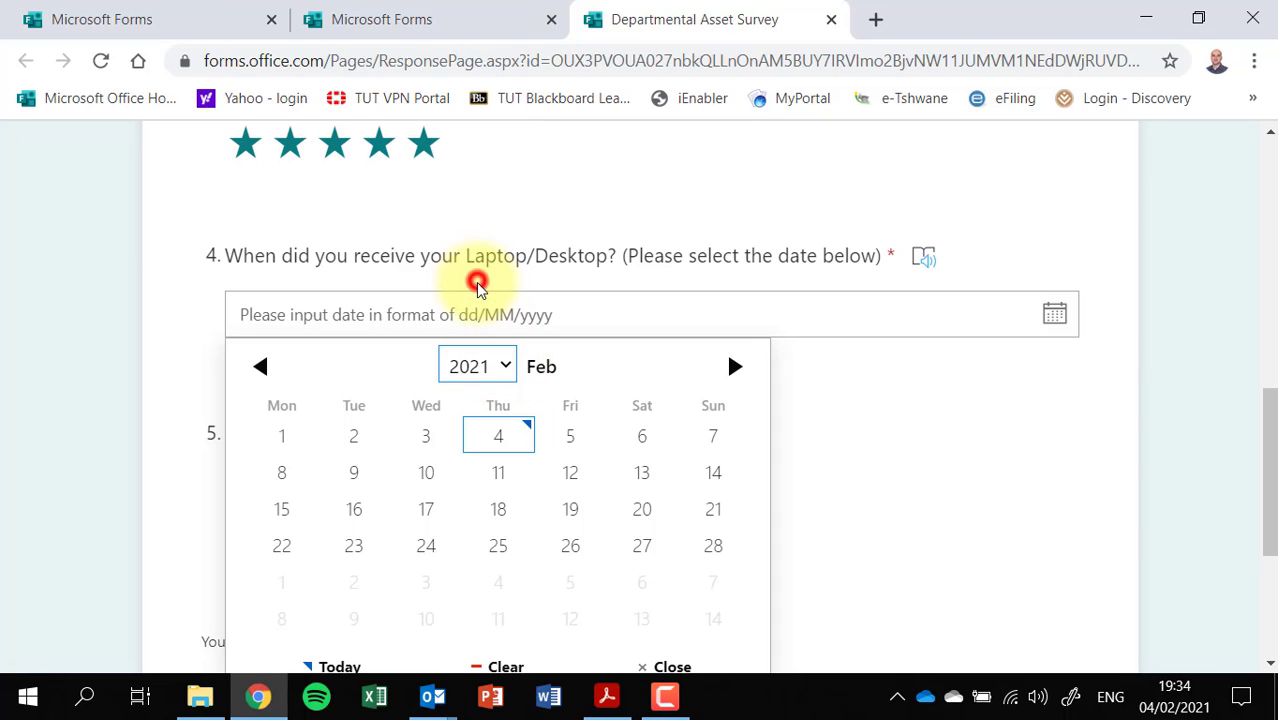
pyautogui.click(438, 468)
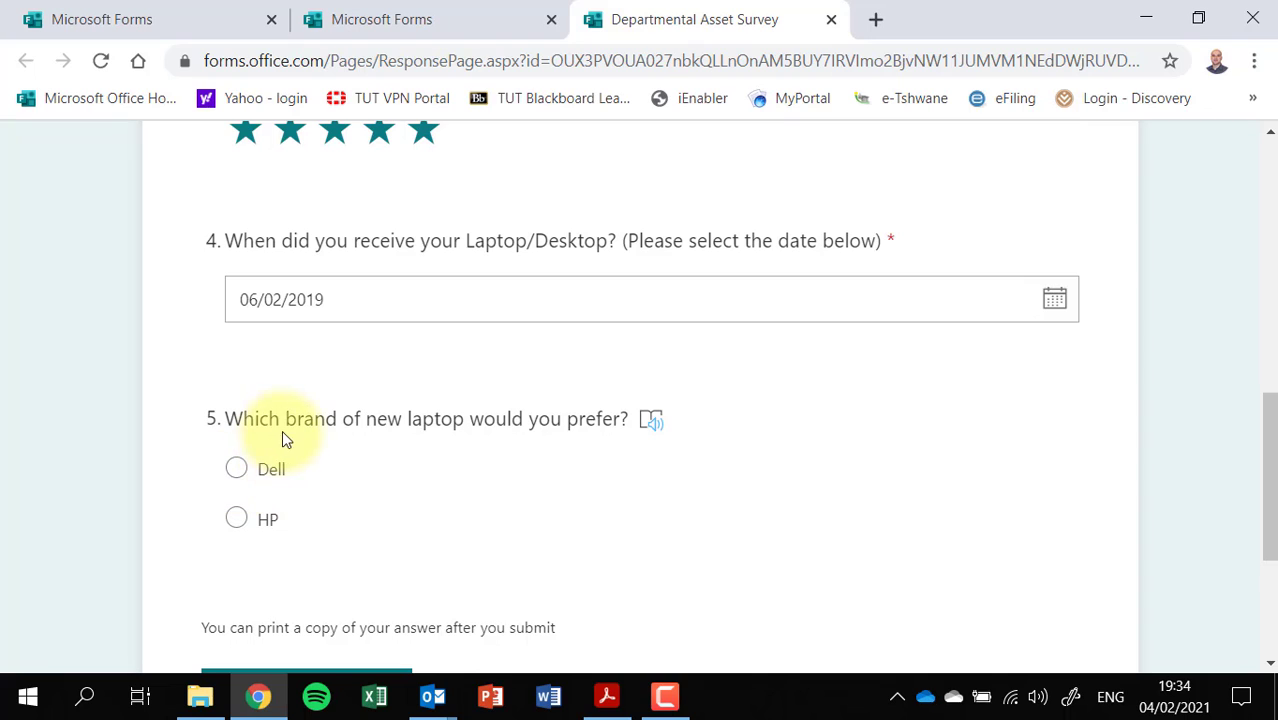
# Choose Dell as the preferred brand of new laptop and submit the response.
pyautogui.click(238, 468)
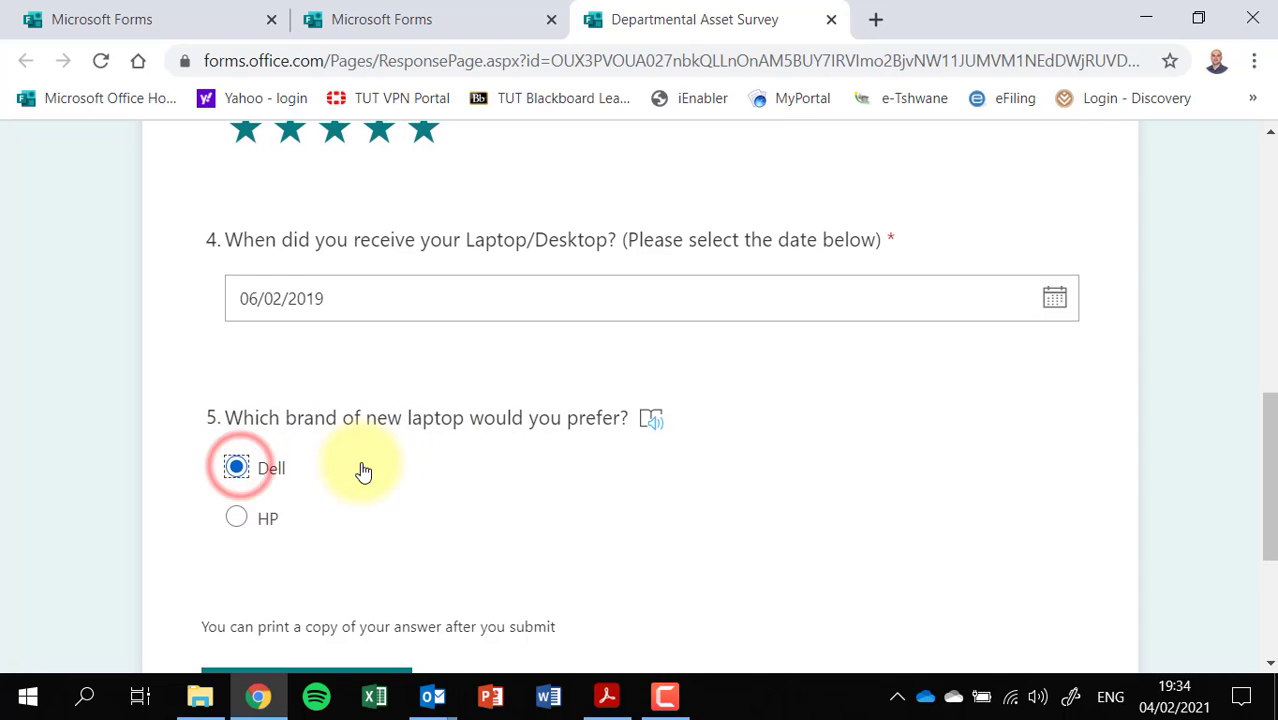
pyautogui.scroll(-2, 277, 420)
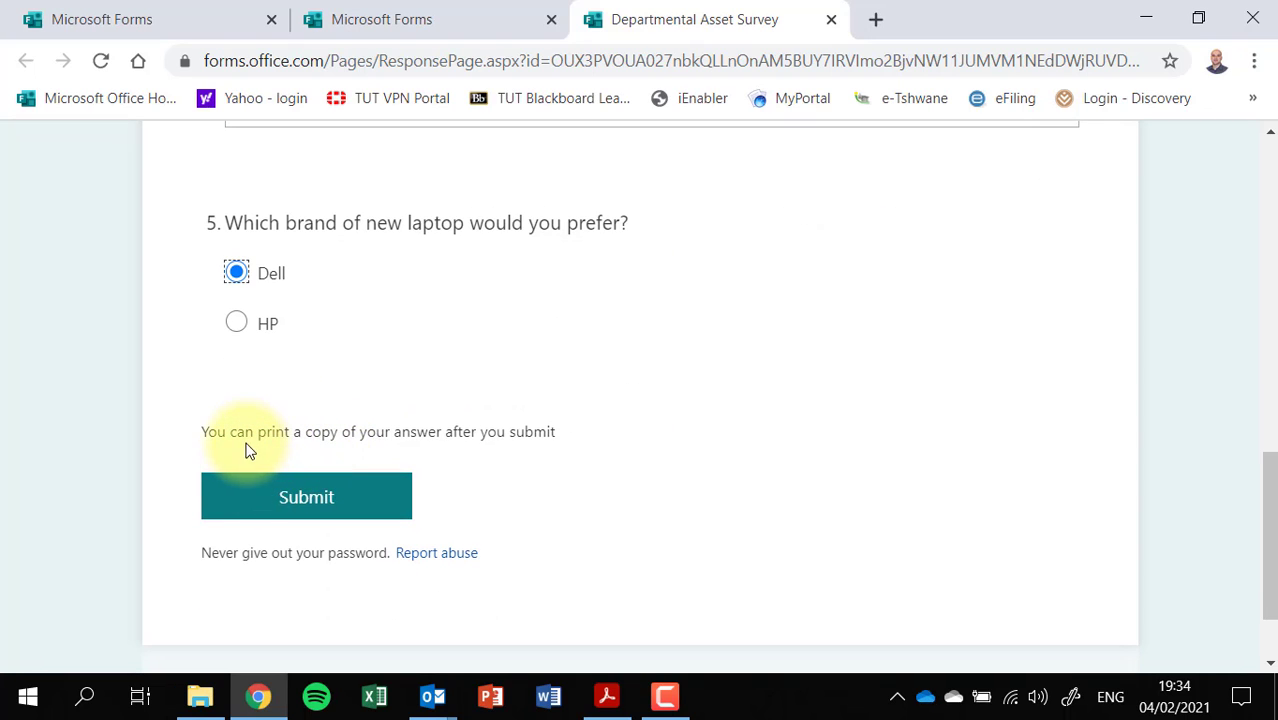
pyautogui.click(287, 499)
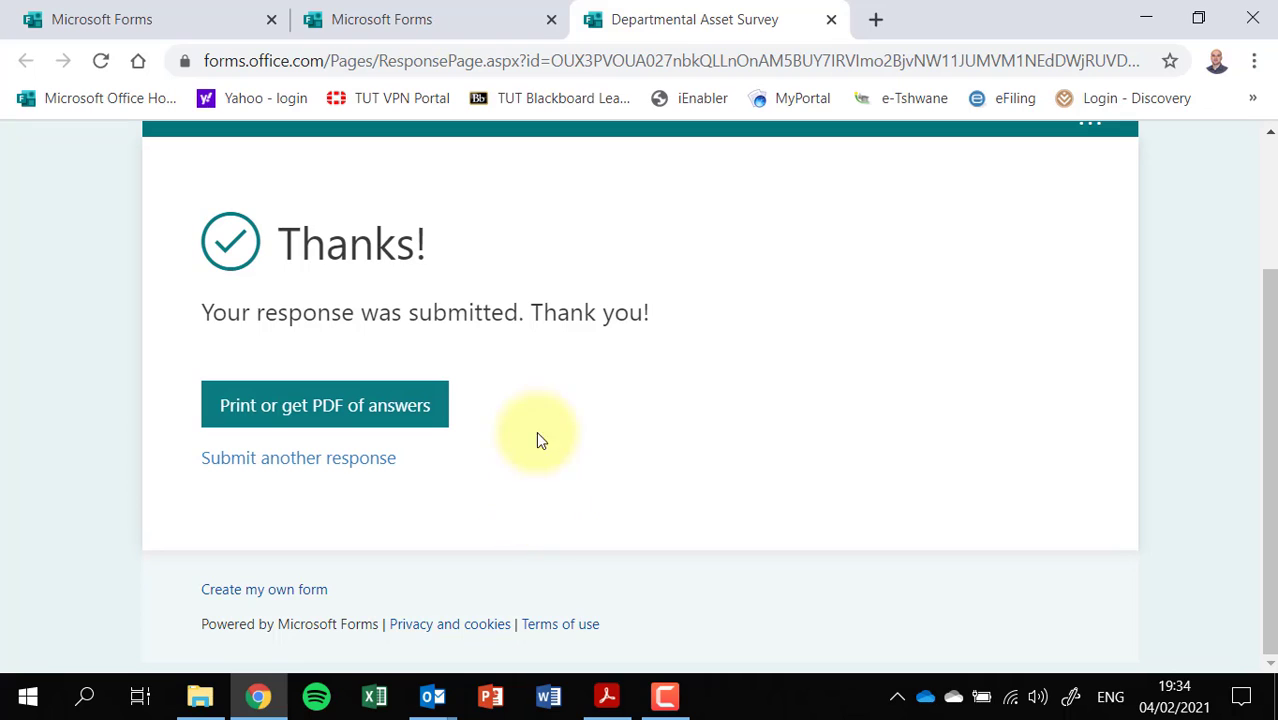
# Close the submitted response page and look over the survey's questions in the form editor.
pyautogui.scroll(2, 625, 505)
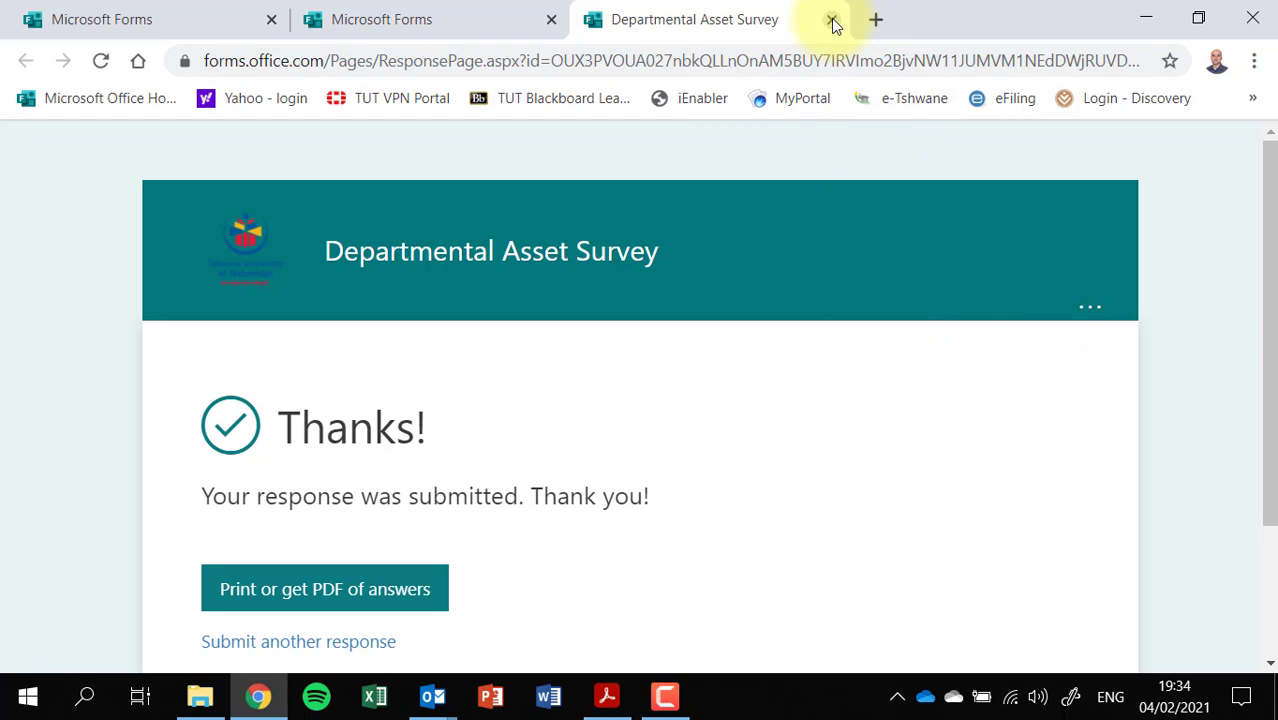
pyautogui.scroll(-1, 696, 510)
pyautogui.scroll(-1, 696, 510)
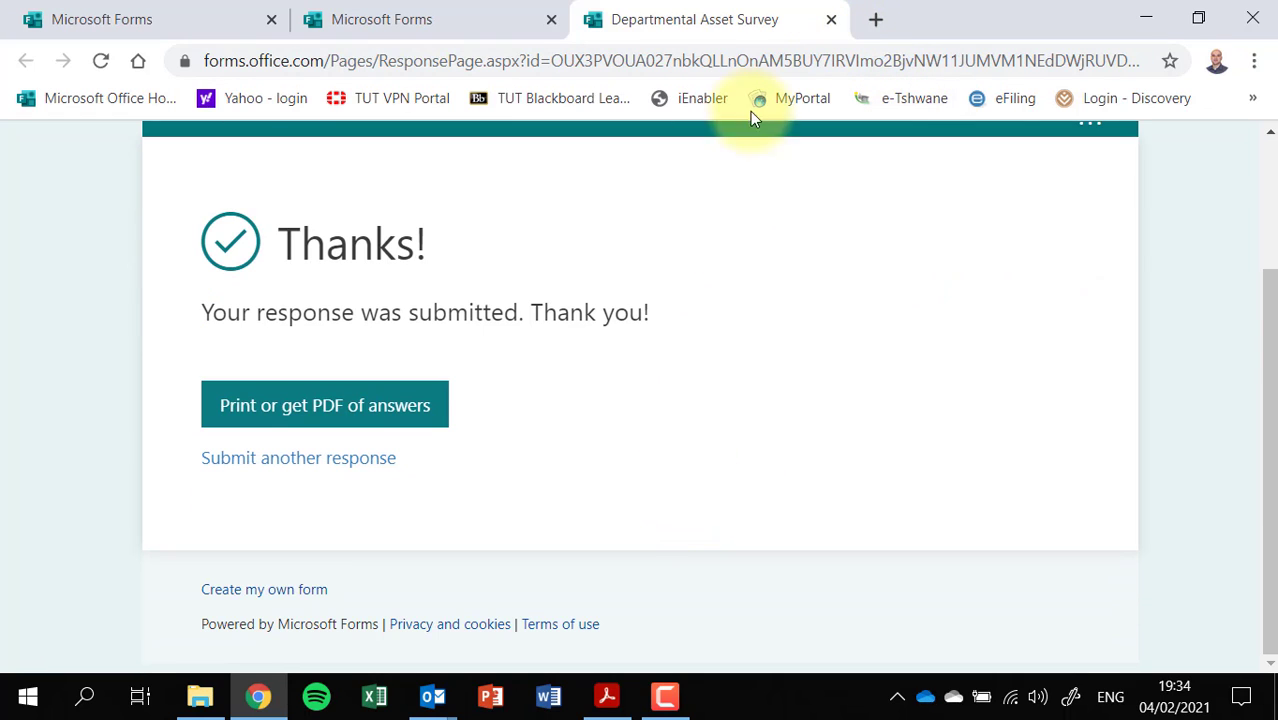
pyautogui.click(832, 20)
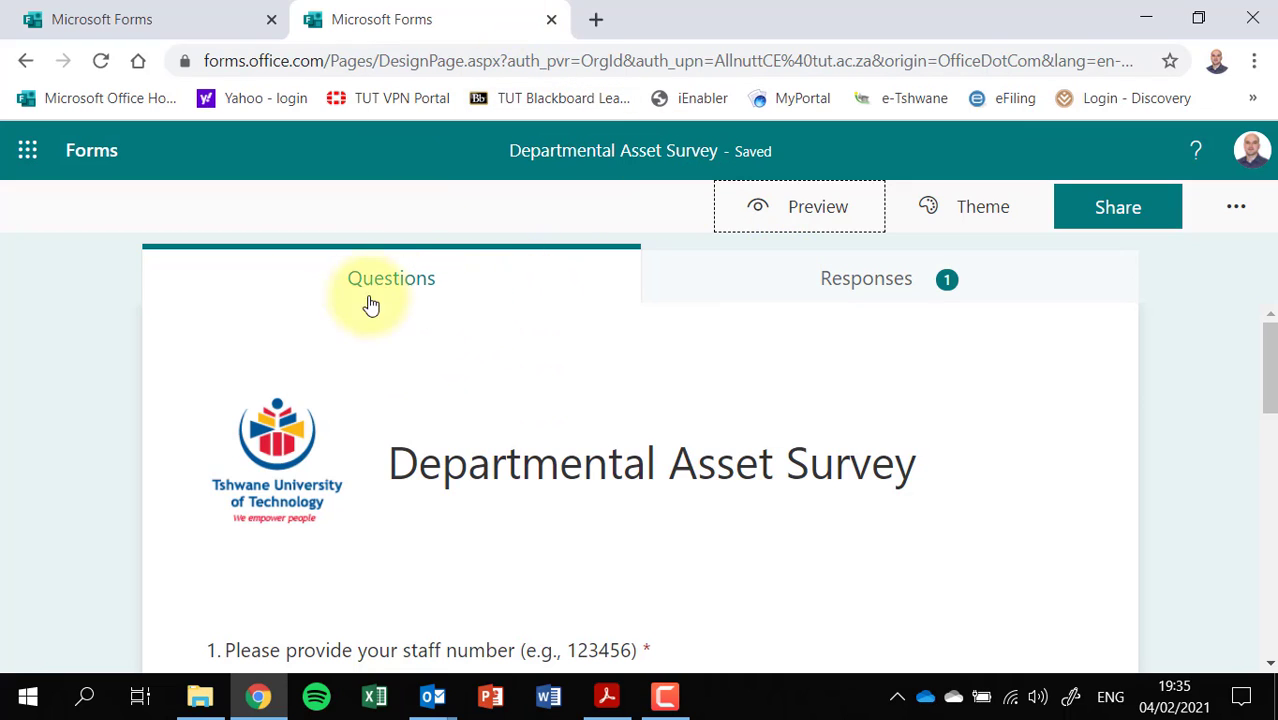
pyautogui.scroll(-4, 456, 382)
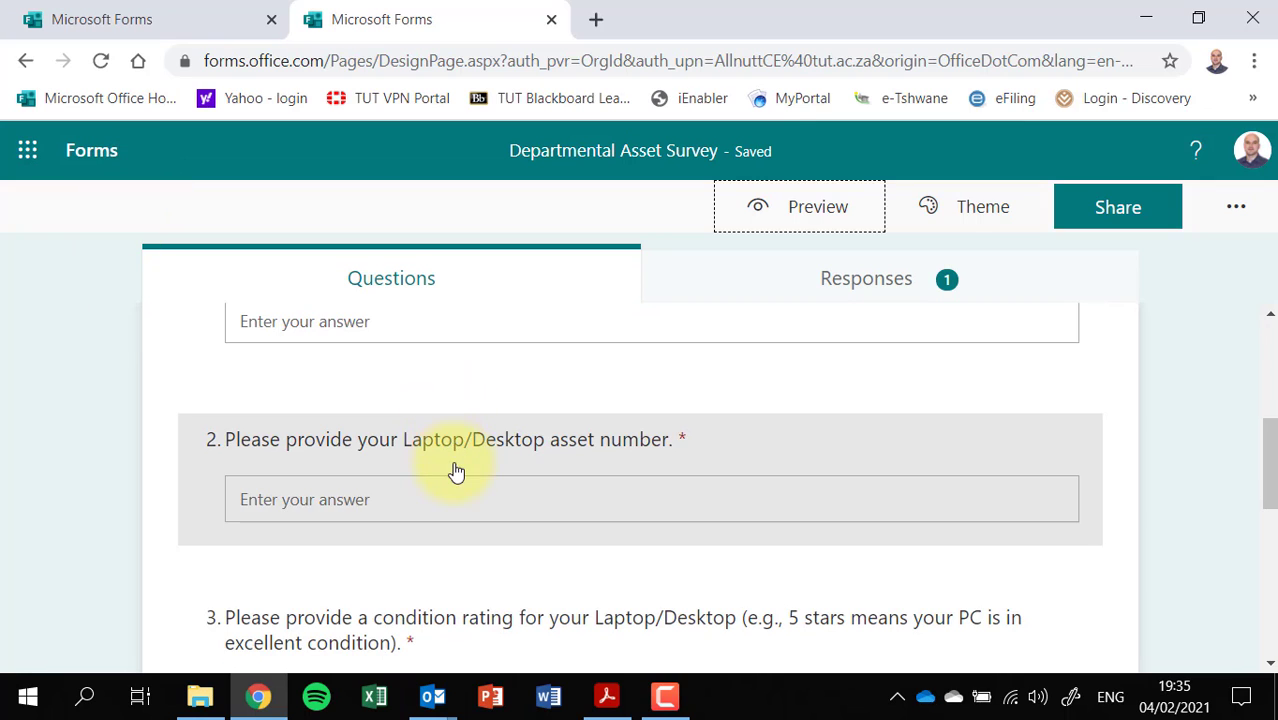
pyautogui.scroll(-6, 456, 472)
pyautogui.scroll(6, 380, 568)
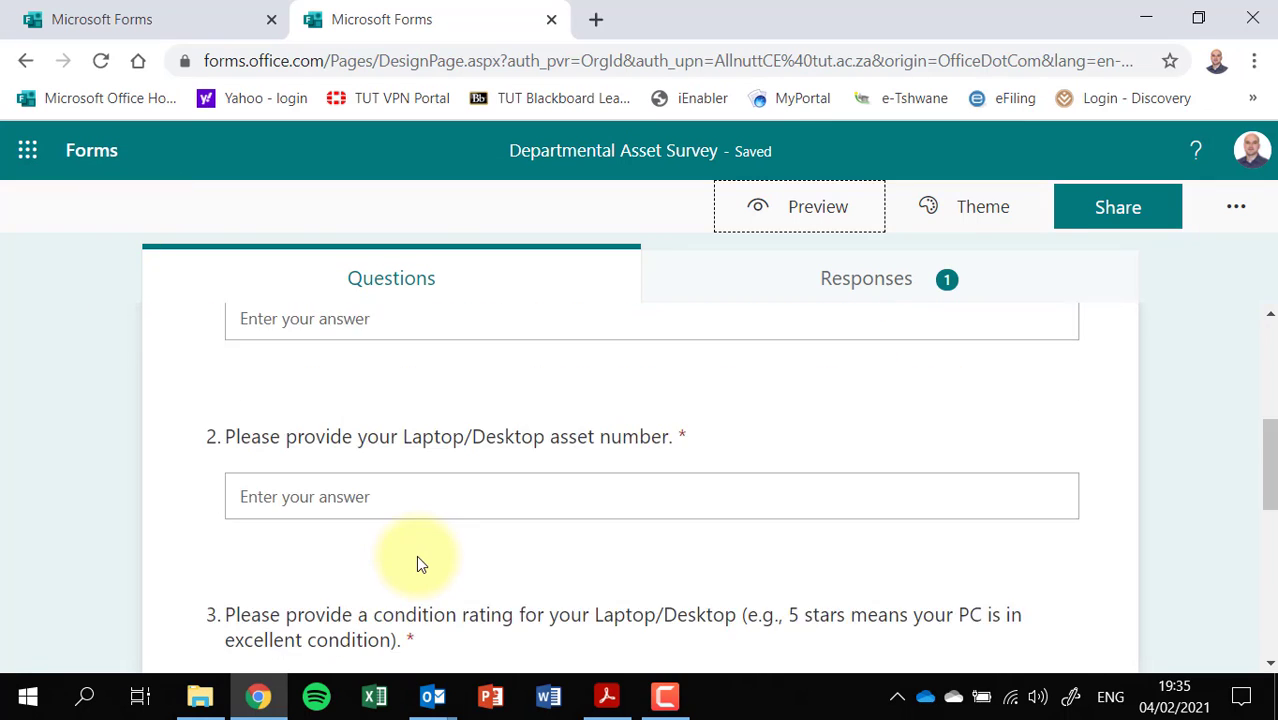
pyautogui.scroll(5, 418, 563)
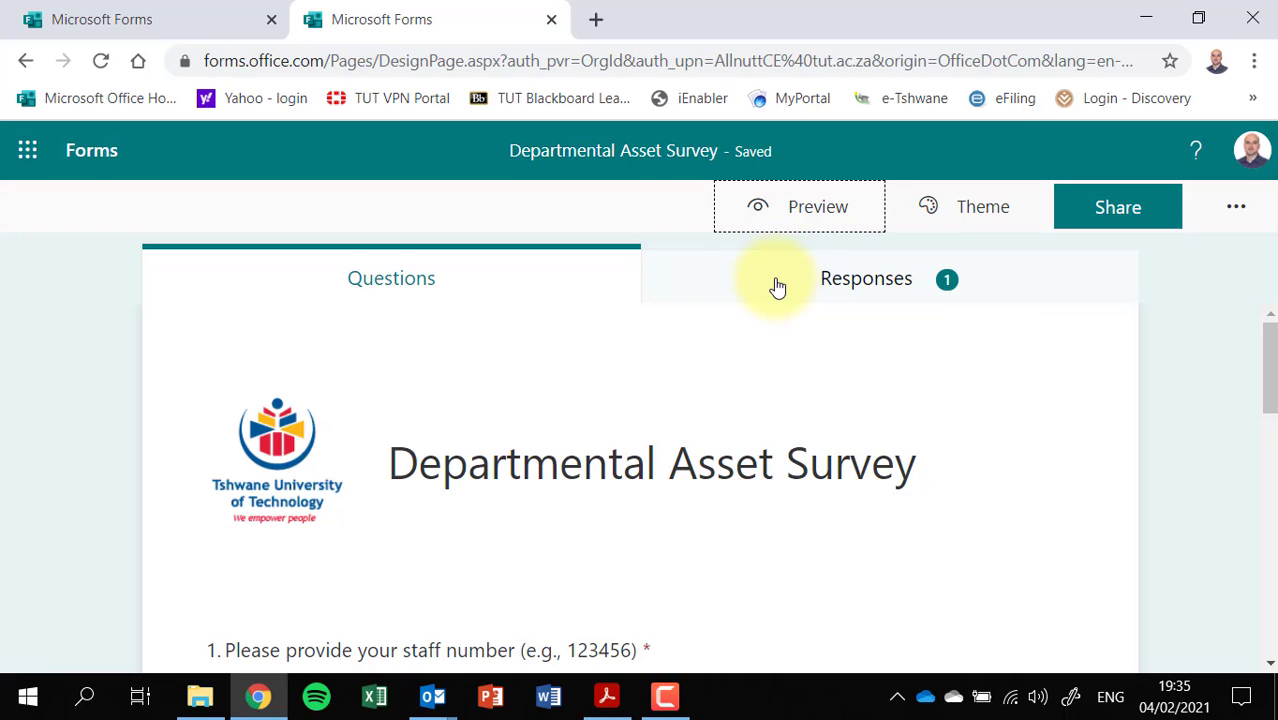
# Open the survey's responses overview and check its options for deleting responses, printing the summary and creating a summary link.
pyautogui.click(777, 287)
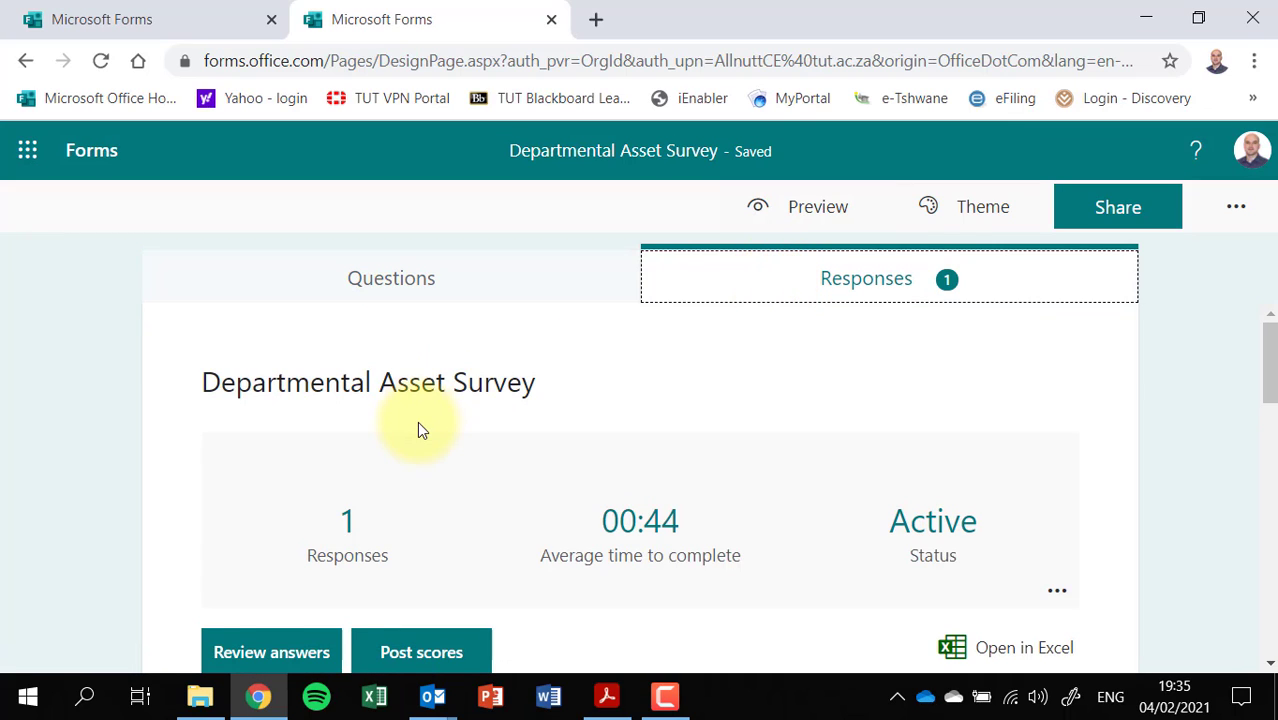
pyautogui.scroll(-2, 417, 421)
pyautogui.scroll(2, 417, 421)
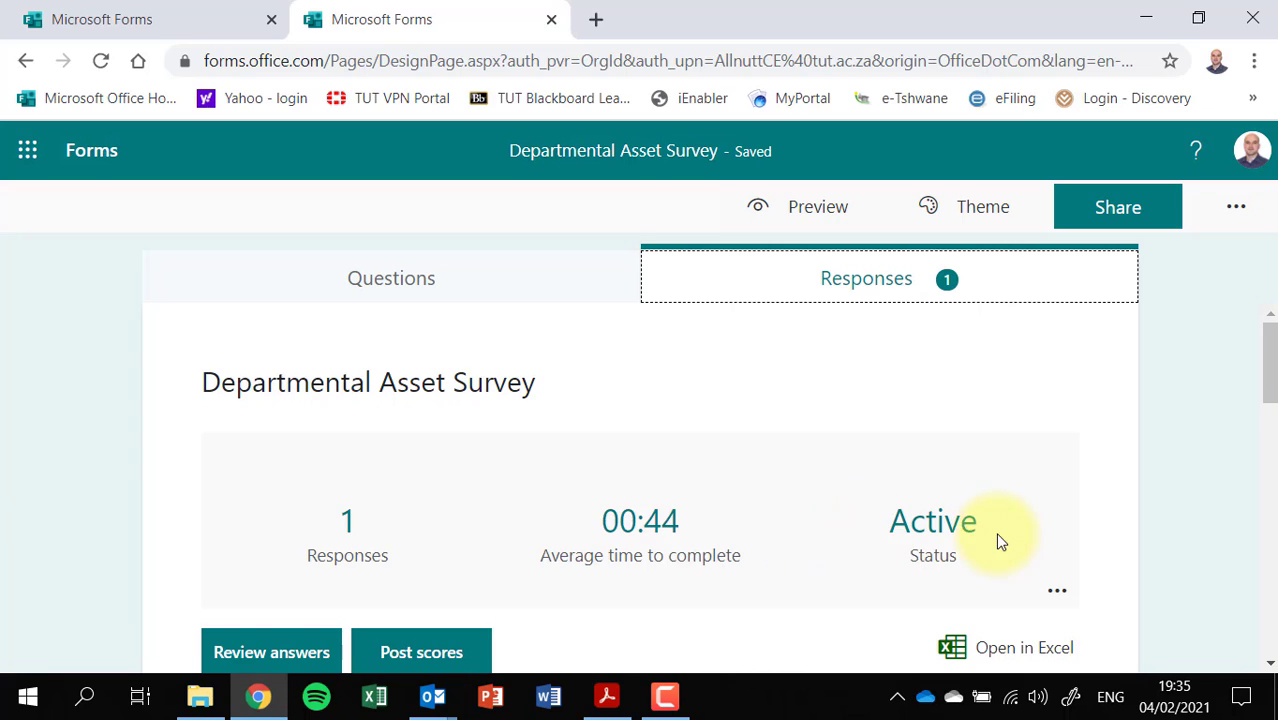
pyautogui.scroll(-2, 940, 518)
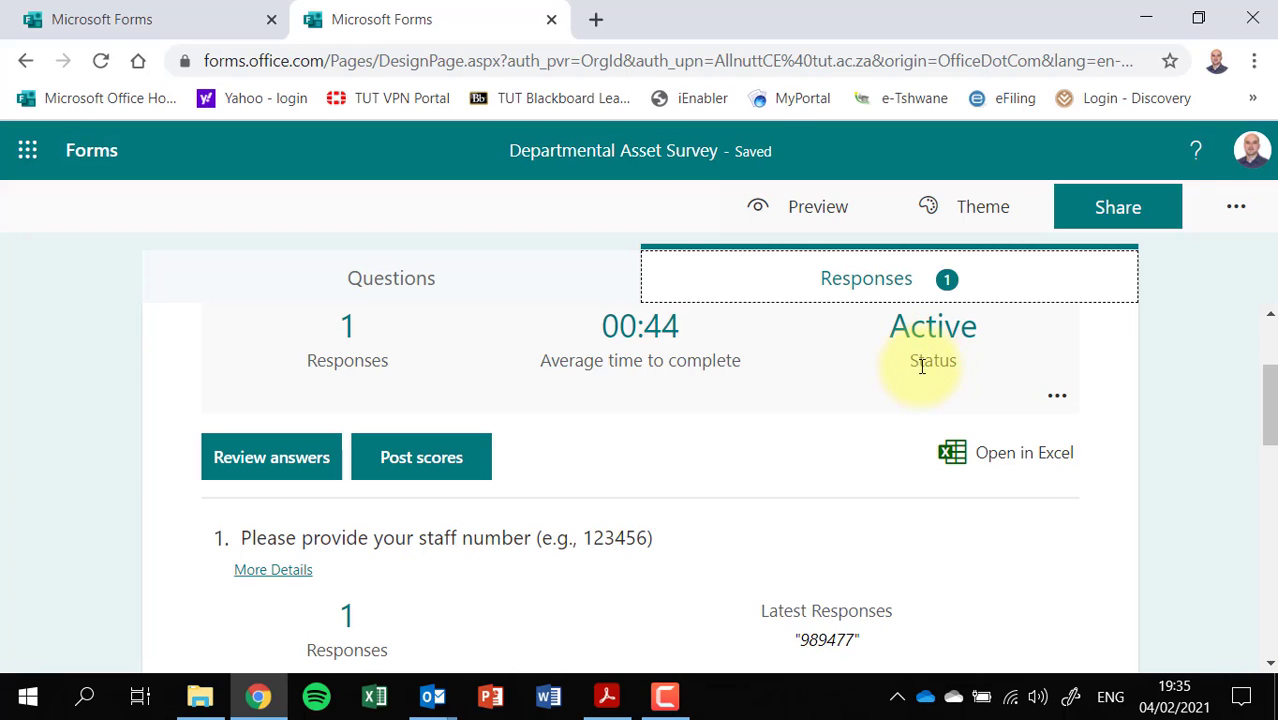
pyautogui.click(1050, 403)
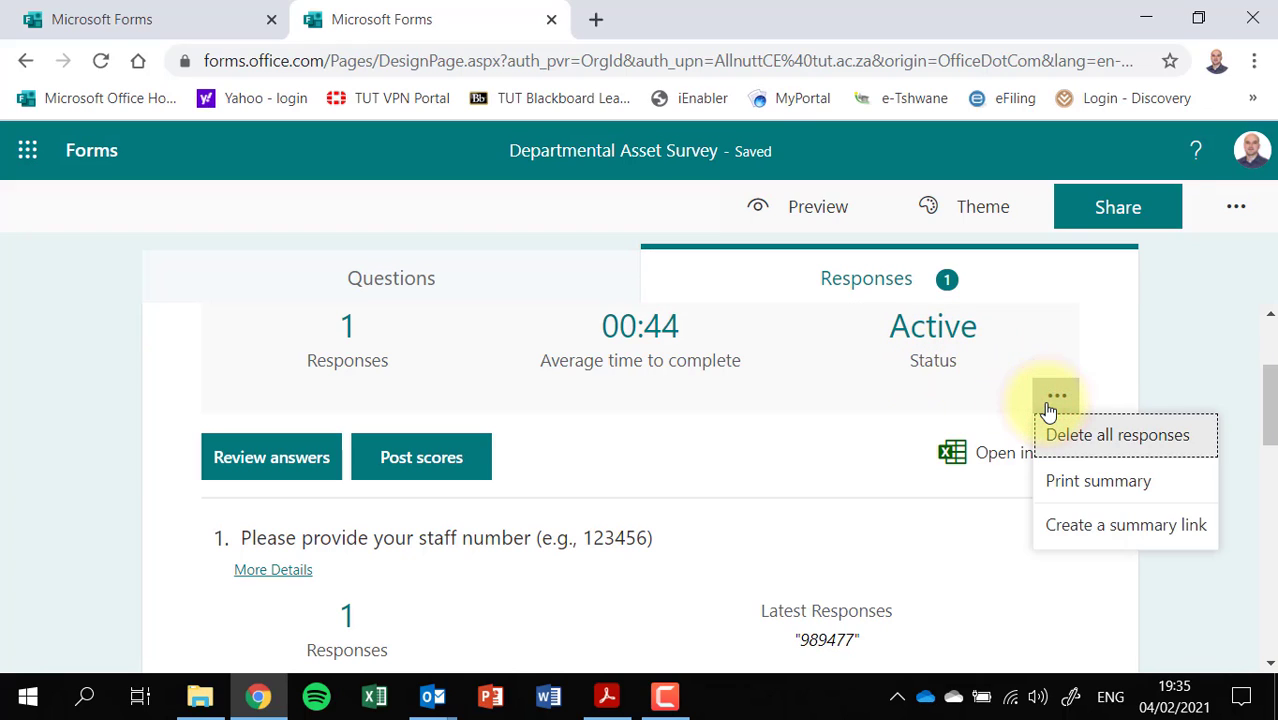
pyautogui.click(964, 401)
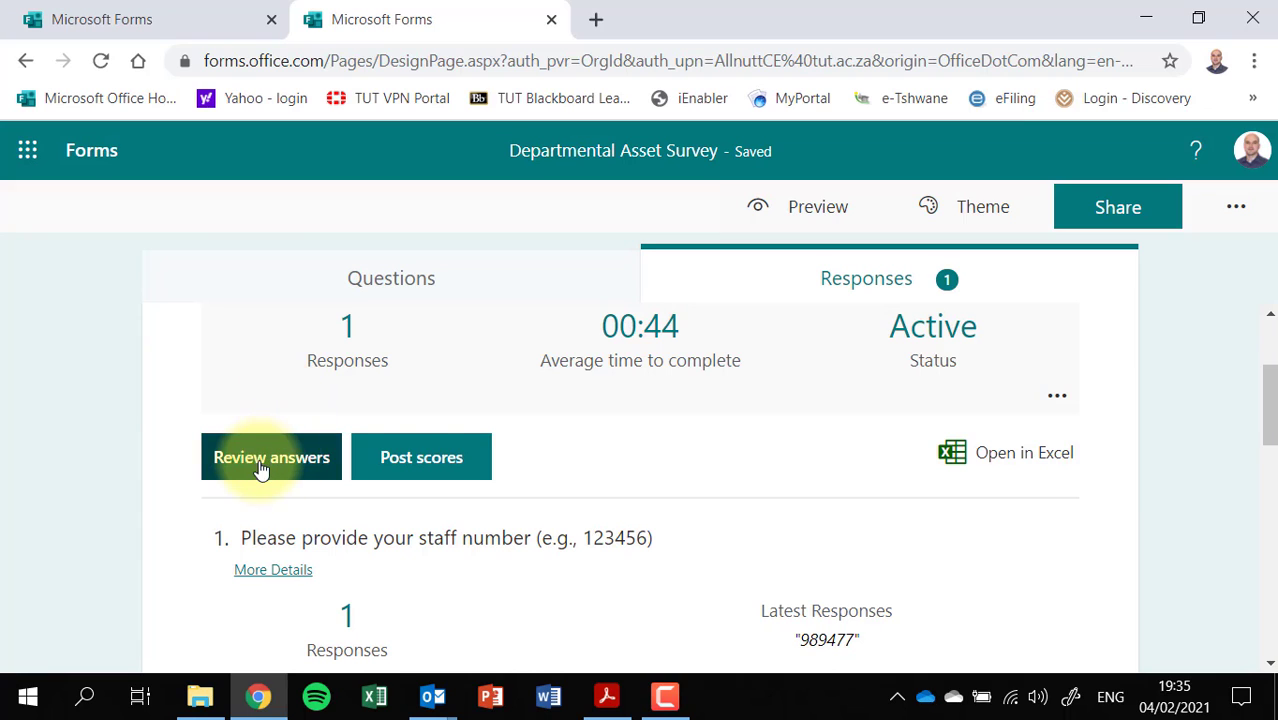
# Look through the response summaries of the individual survey questions.
pyautogui.scroll(-2, 565, 538)
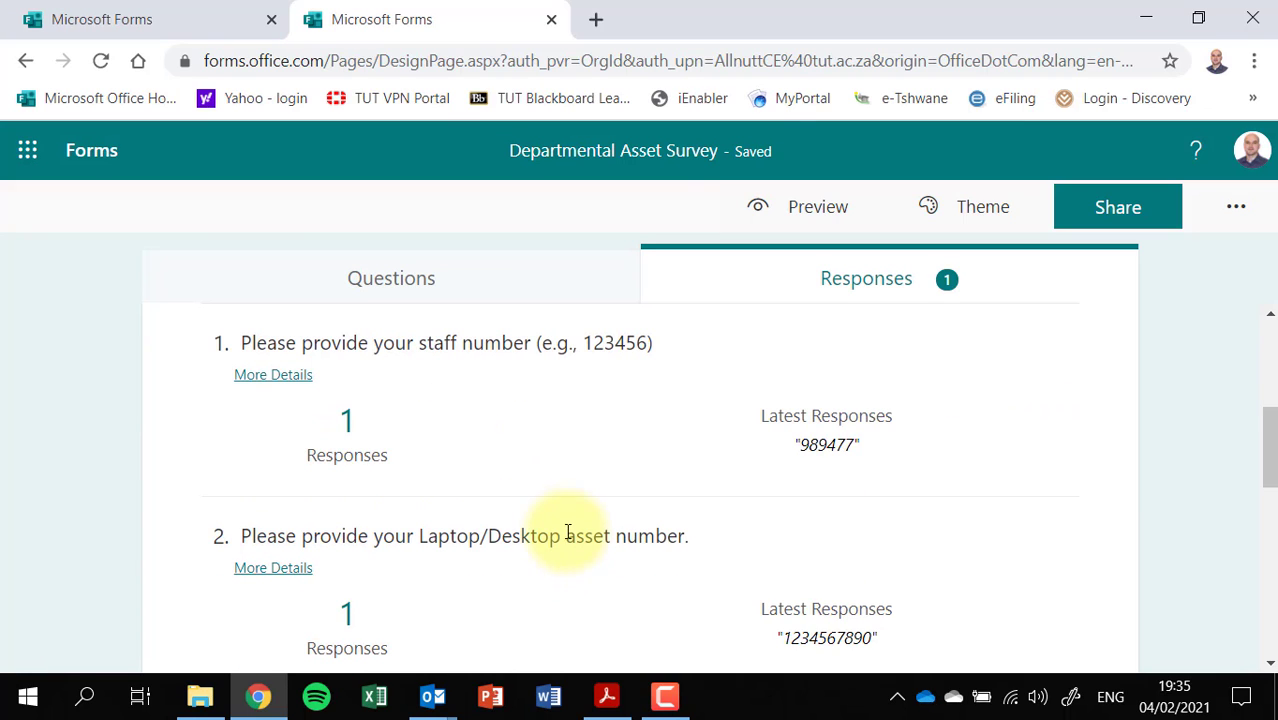
pyautogui.scroll(-2, 515, 497)
pyautogui.scroll(-6, 517, 500)
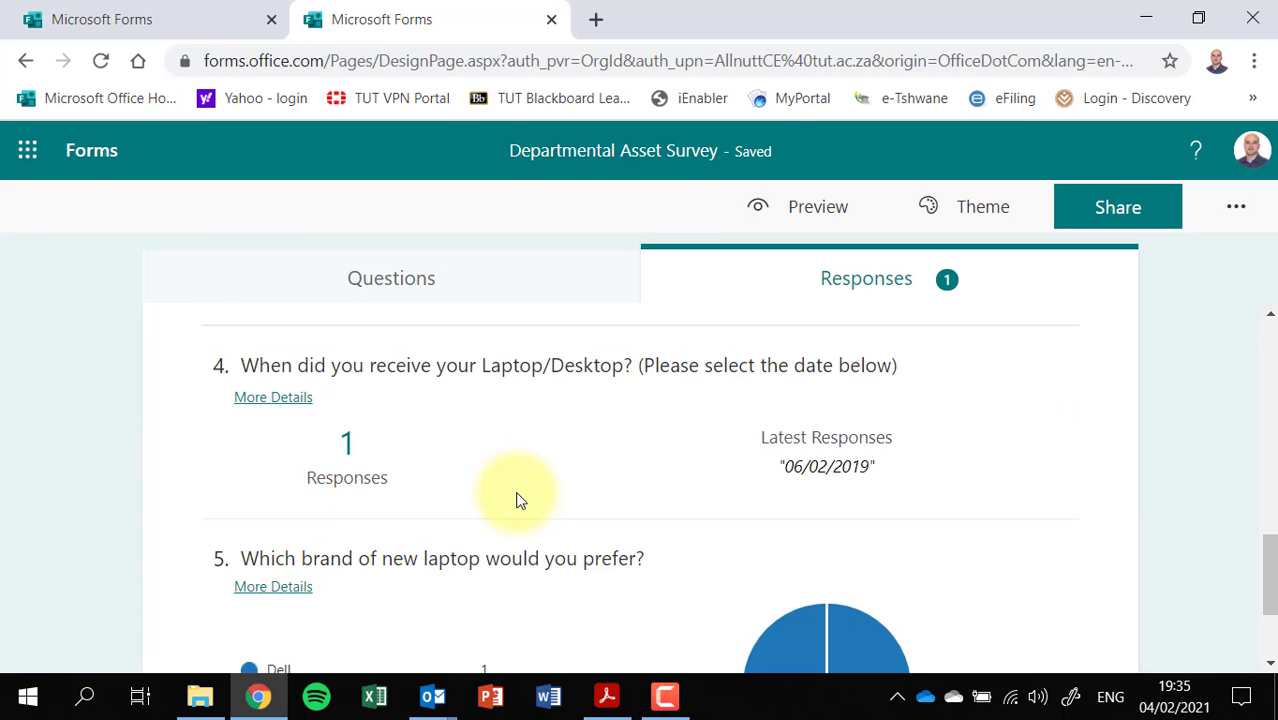
pyautogui.scroll(10, 517, 500)
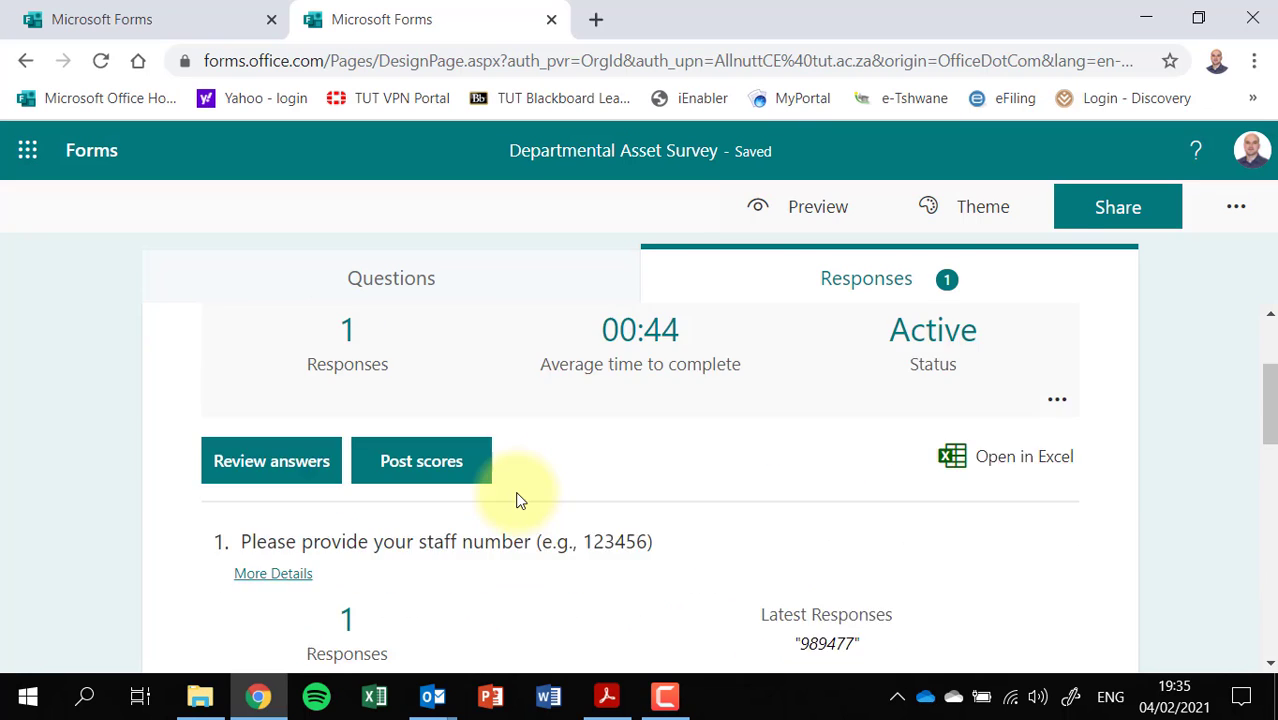
# Export the responses to Excel, open the downloaded Departmental Asset Survey.xlsx and maximize its window.
pyautogui.click(979, 645)
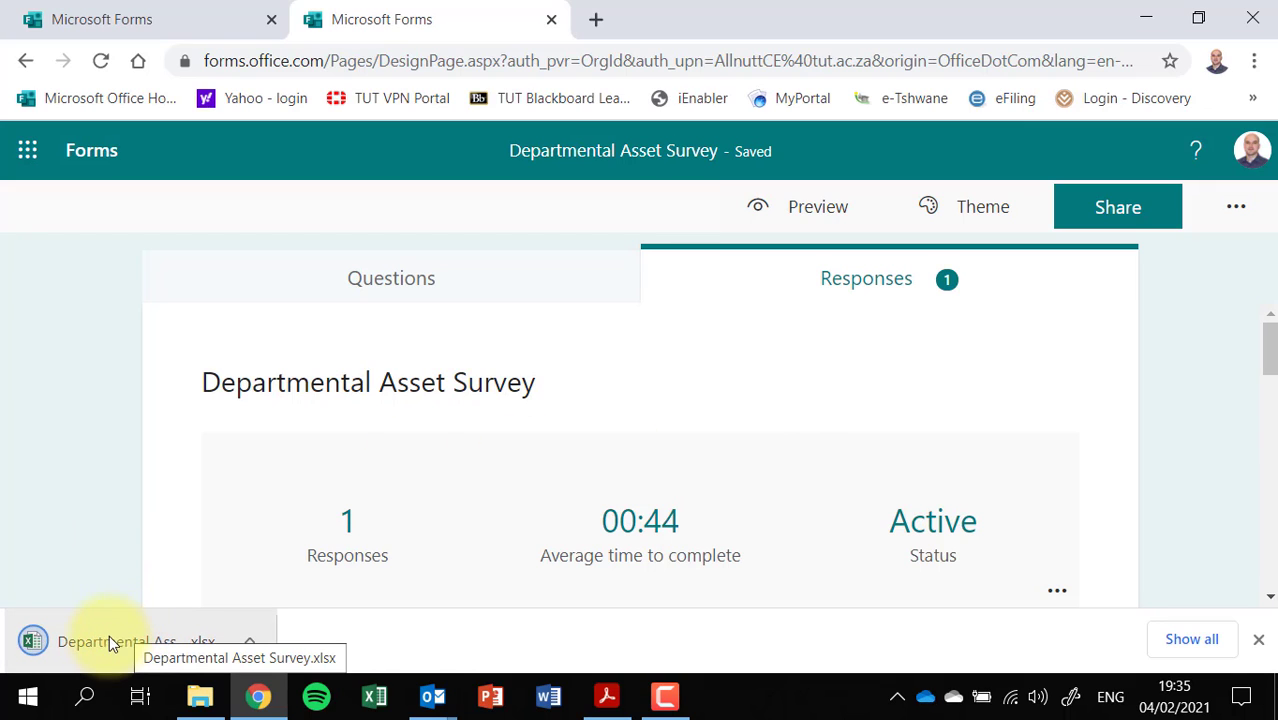
pyautogui.scroll(-2, 995, 530)
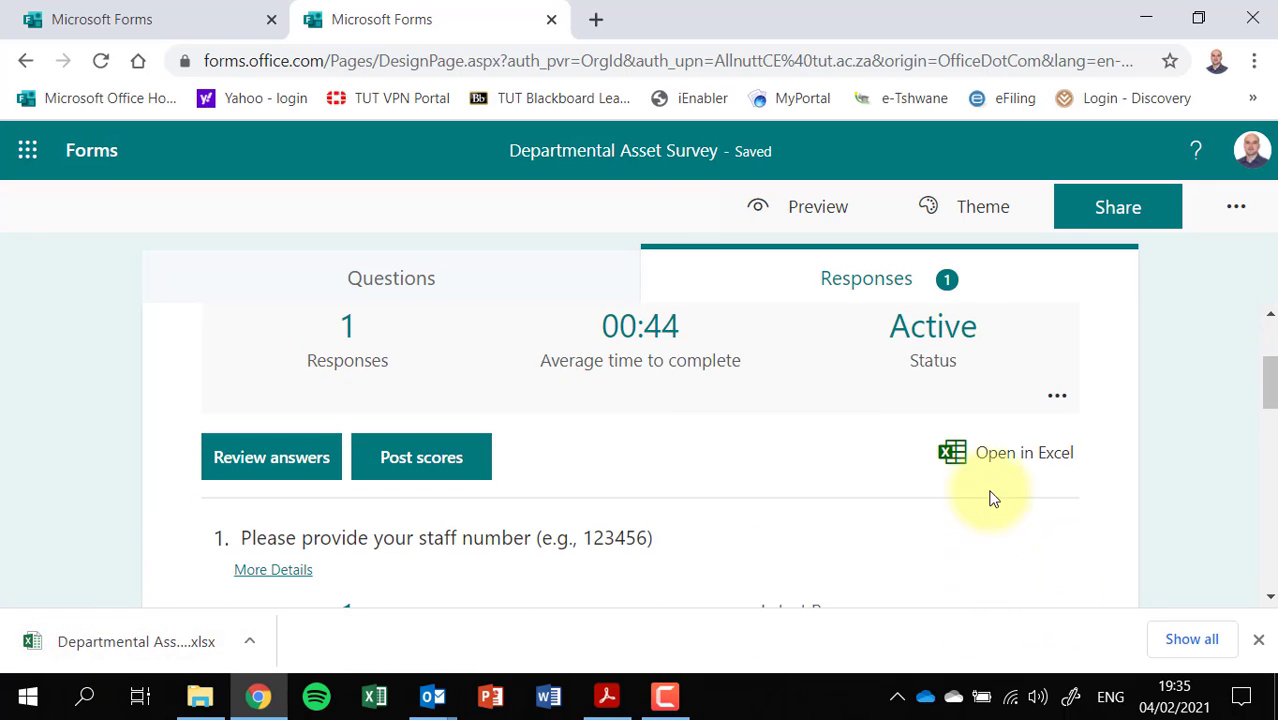
pyautogui.click(101, 641)
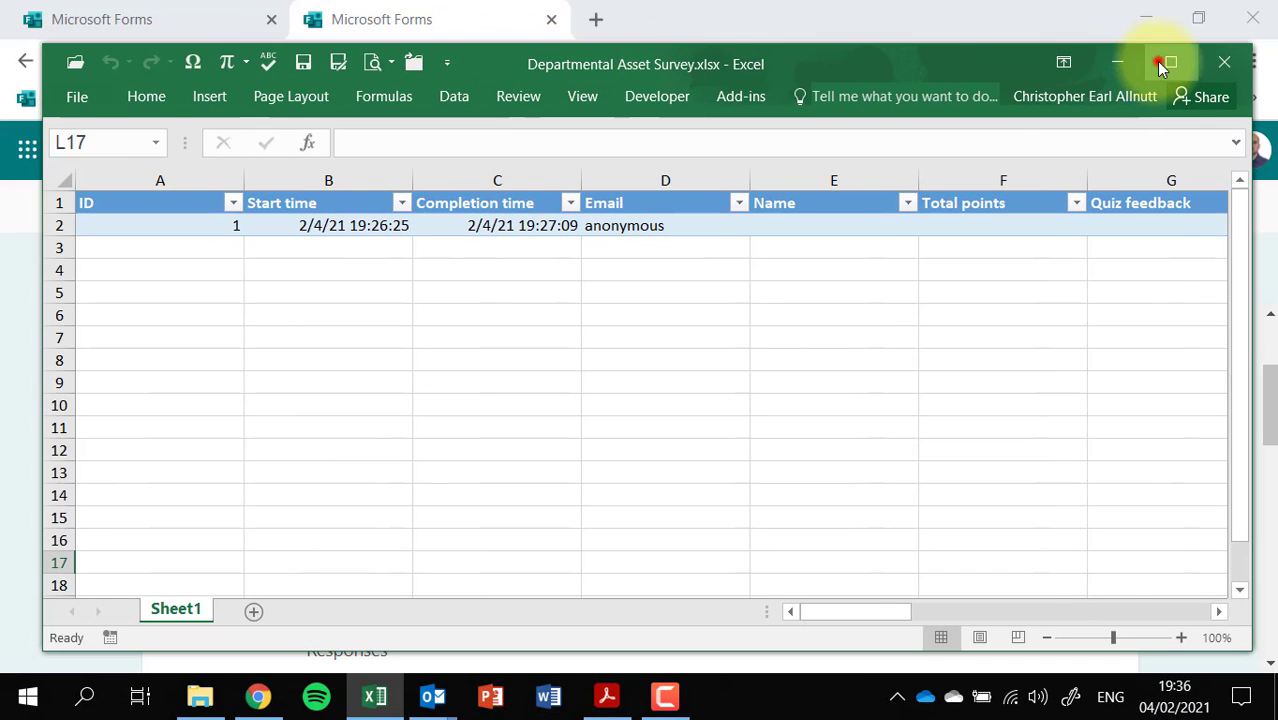
pyautogui.click(1160, 64)
# Examine the ID, start time, completion time and email values of the exported response in row 2.
pyautogui.click(152, 183)
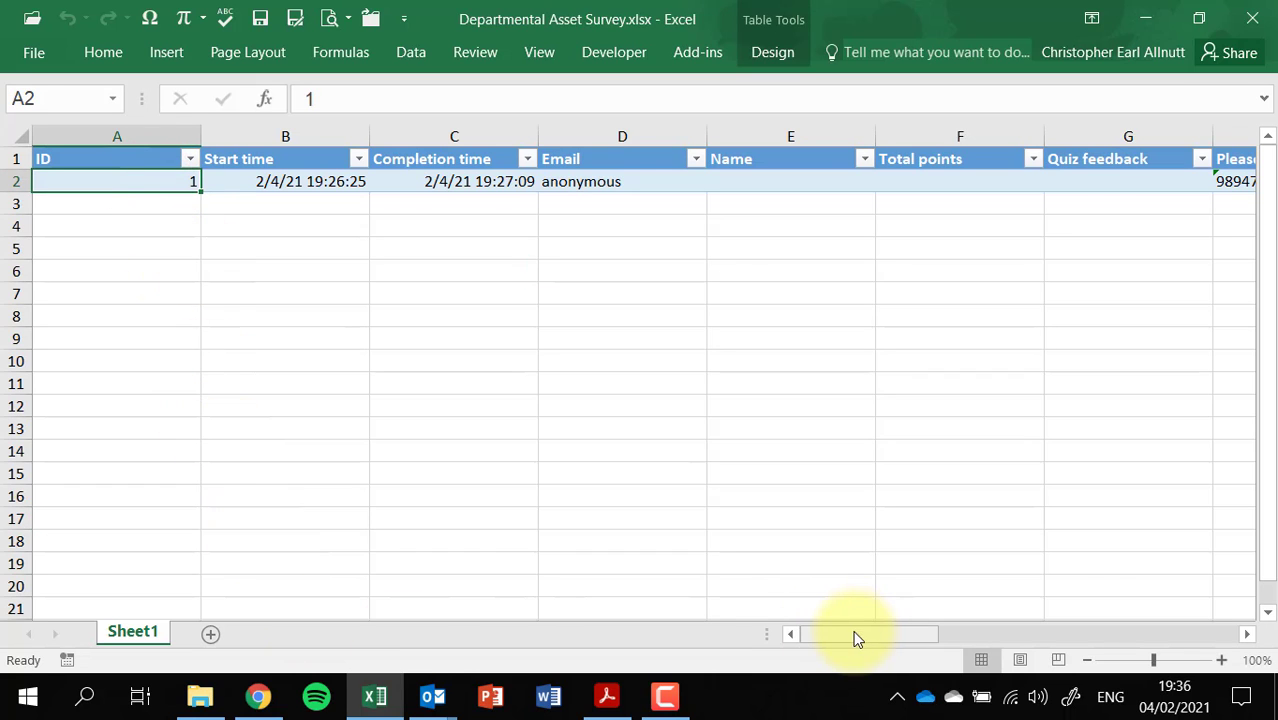
pyautogui.moveTo(855, 638); pyautogui.dragTo(859, 632)
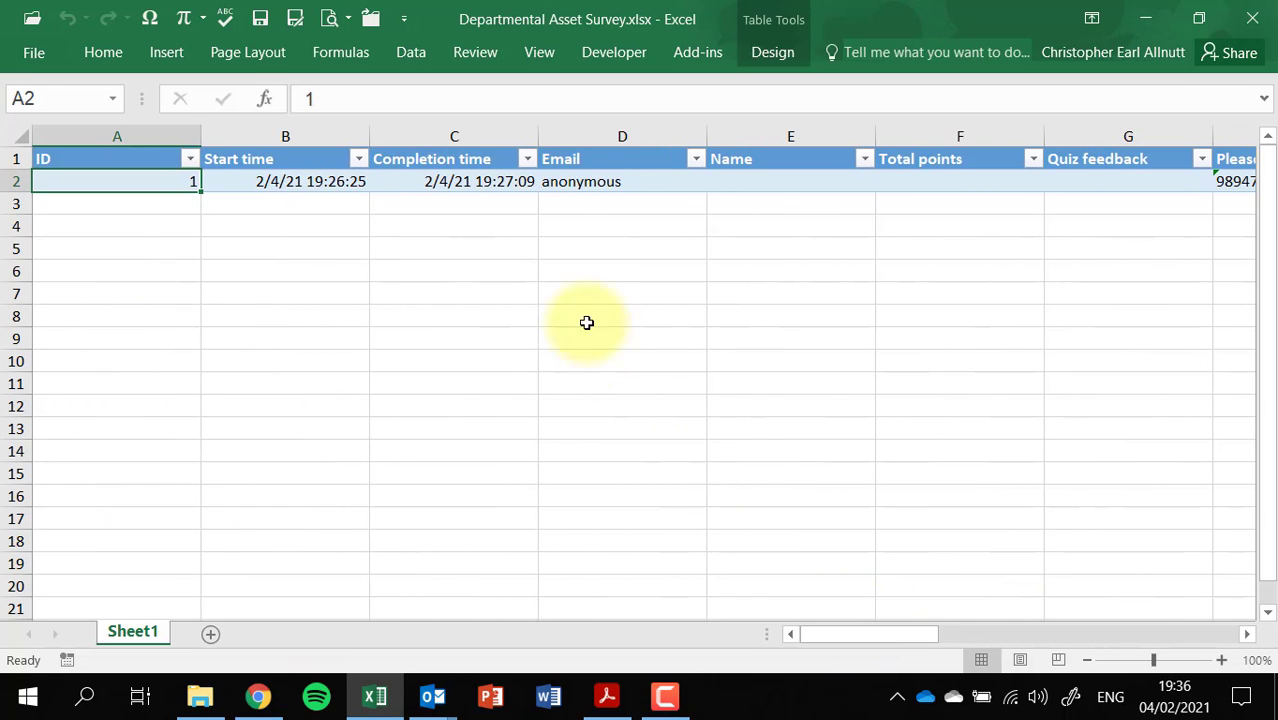
pyautogui.click(293, 185)
pyautogui.click(479, 181)
pyautogui.click(599, 181)
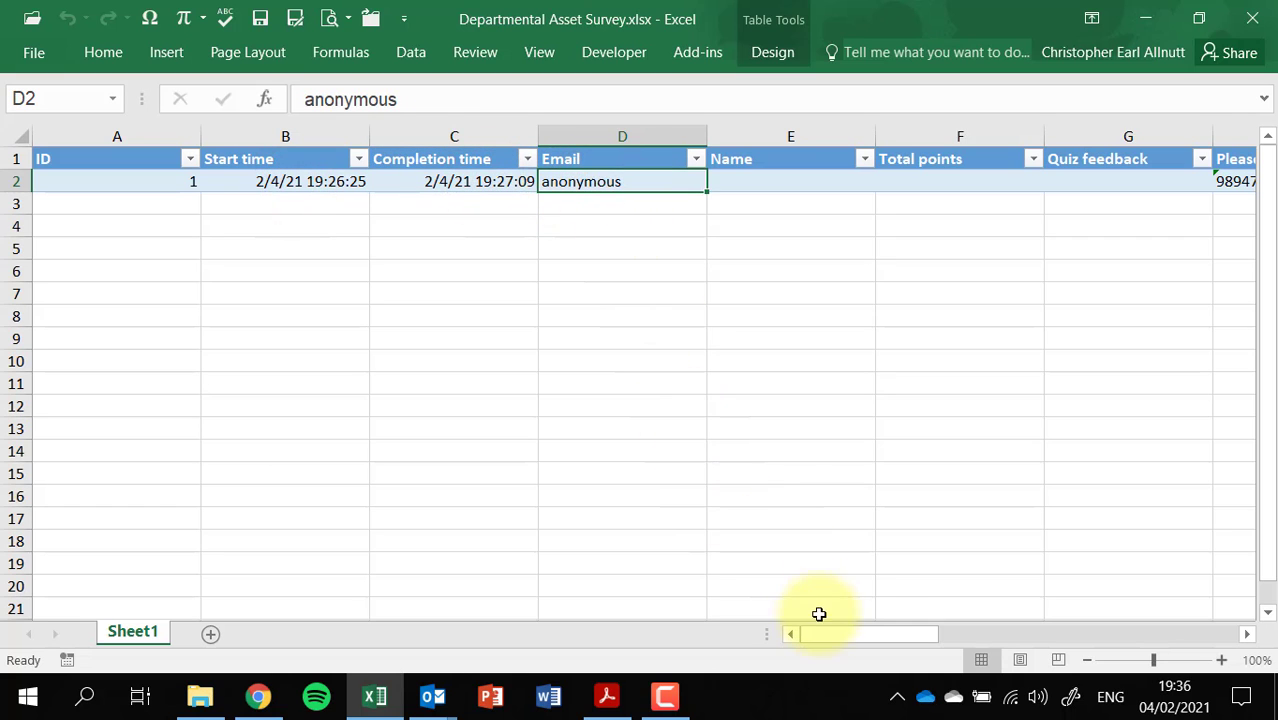
# Compare the Email and Name cells of the response to see how the respondent's identity is recorded.
pyautogui.moveTo(865, 632); pyautogui.dragTo(907, 631)
pyautogui.click(302, 205)
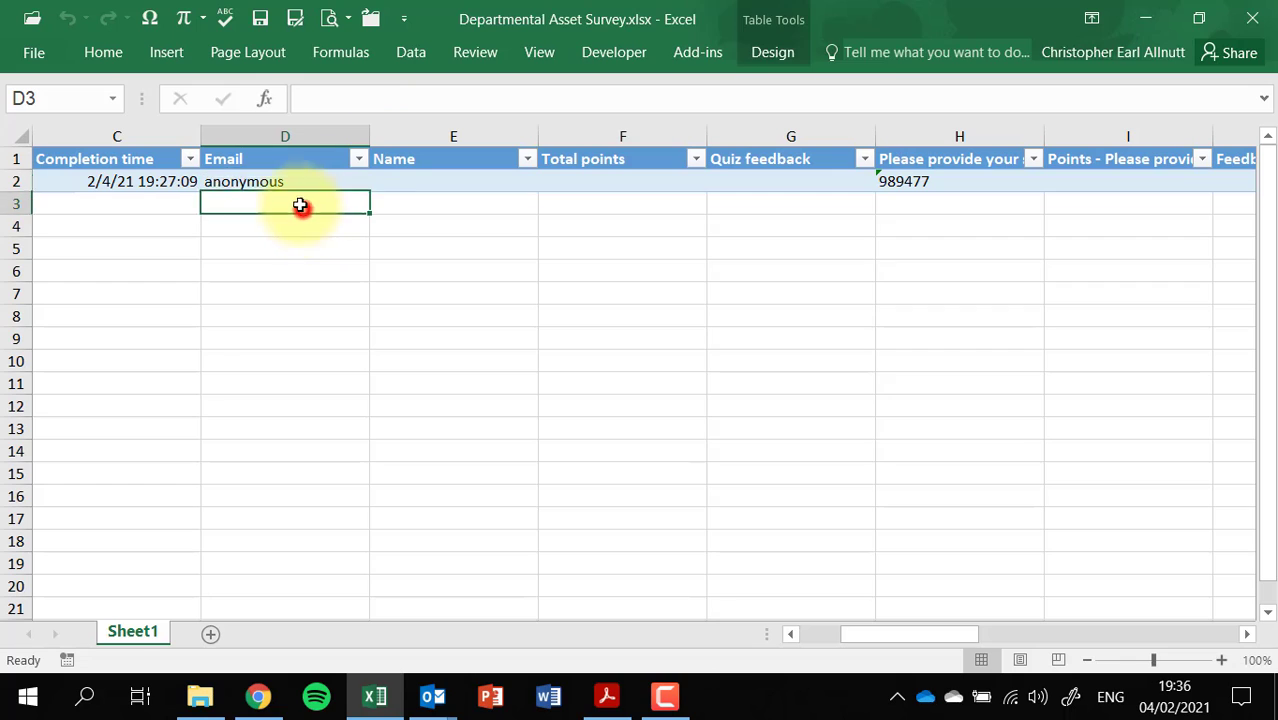
pyautogui.click(295, 181)
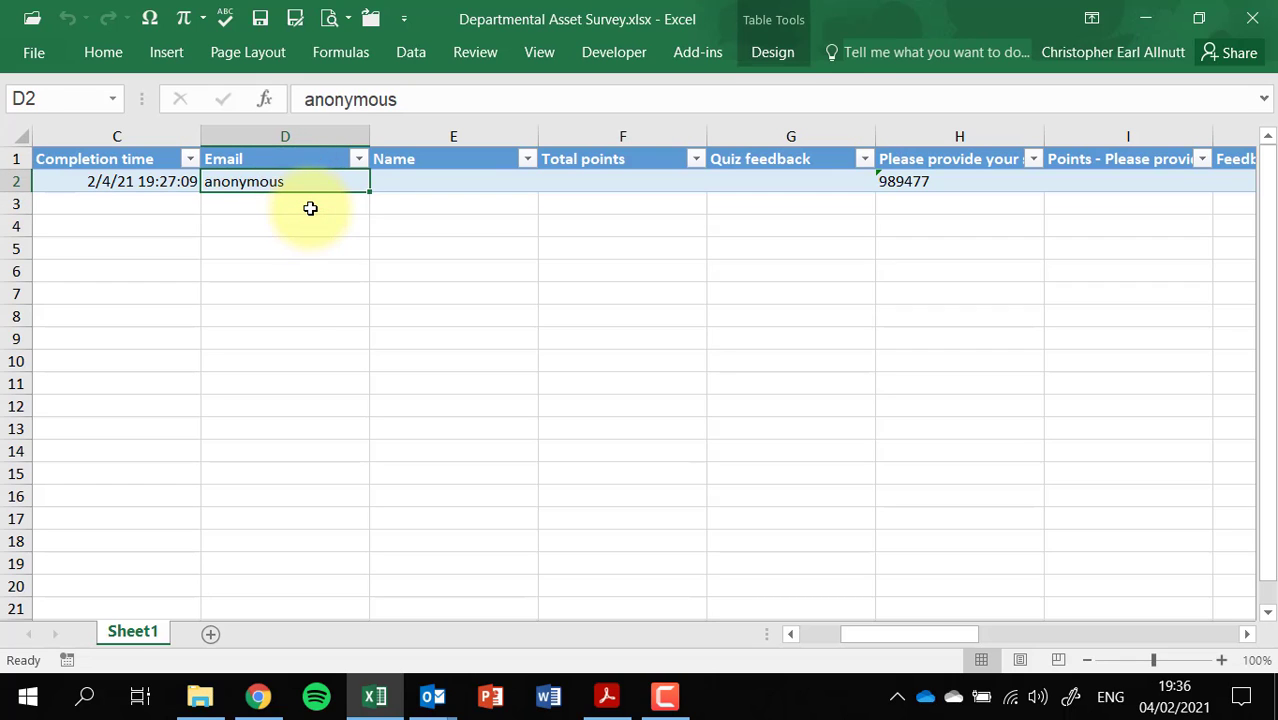
pyautogui.click(424, 180)
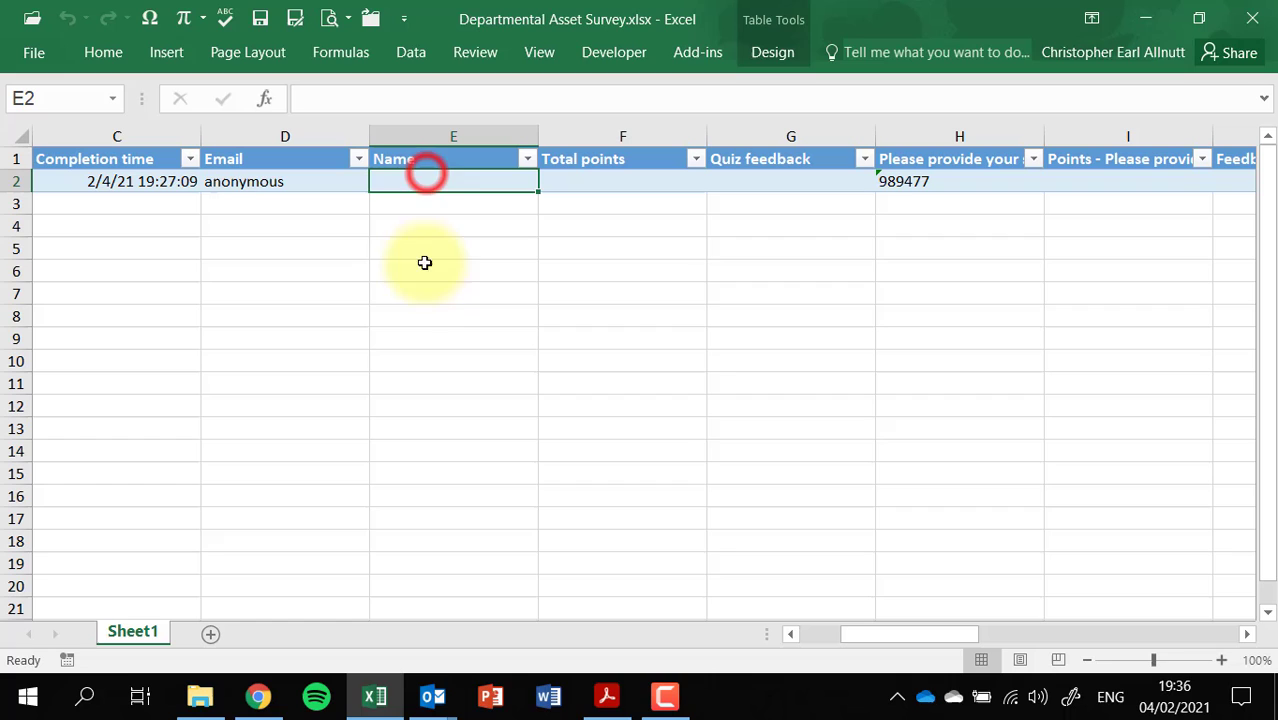
pyautogui.click(320, 192)
pyautogui.click(320, 212)
pyautogui.click(306, 188)
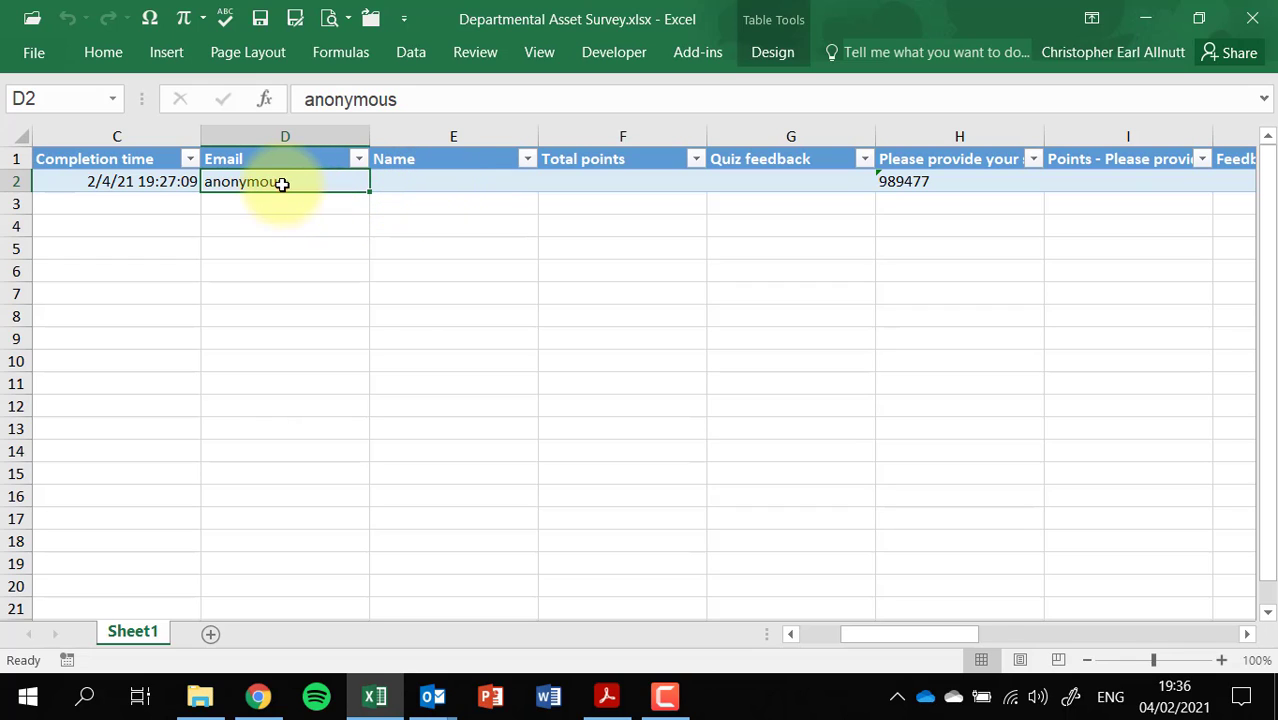
pyautogui.click(282, 187)
pyautogui.click(368, 254)
pyautogui.click(317, 189)
pyautogui.click(422, 186)
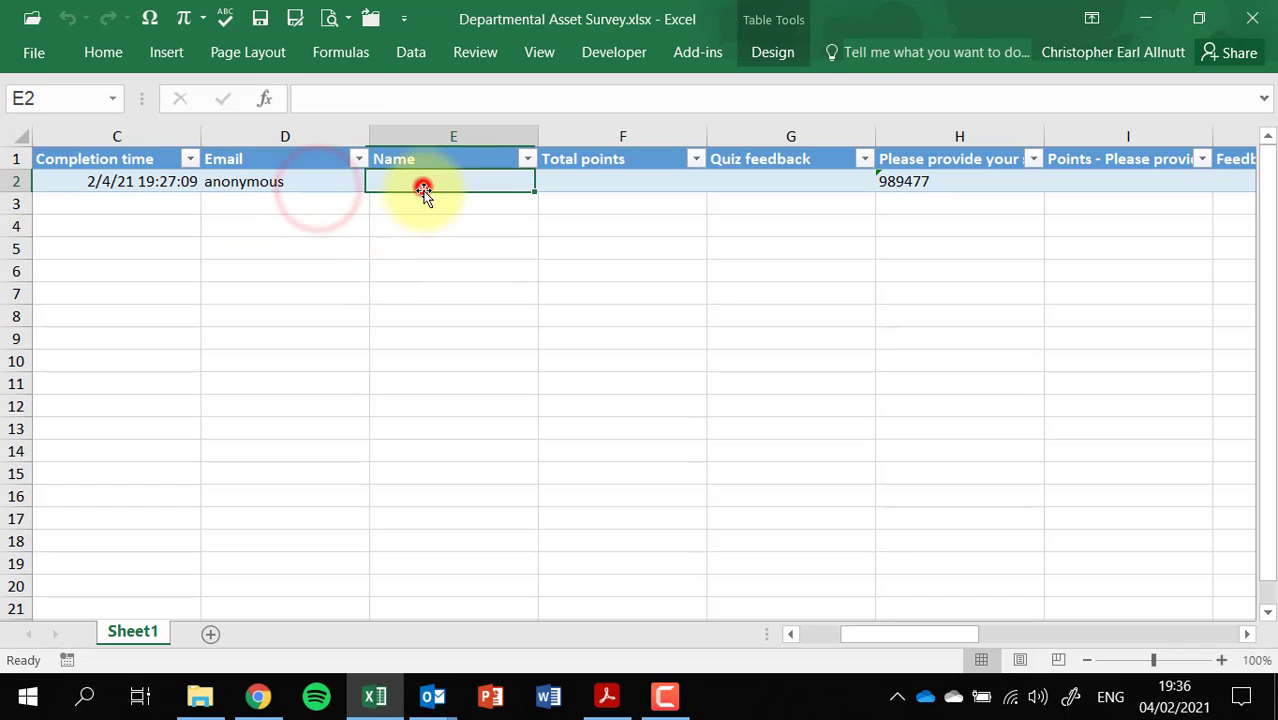
# Widen the staff number column H and check its answer and full question heading.
pyautogui.moveTo(881, 632); pyautogui.dragTo(949, 634)
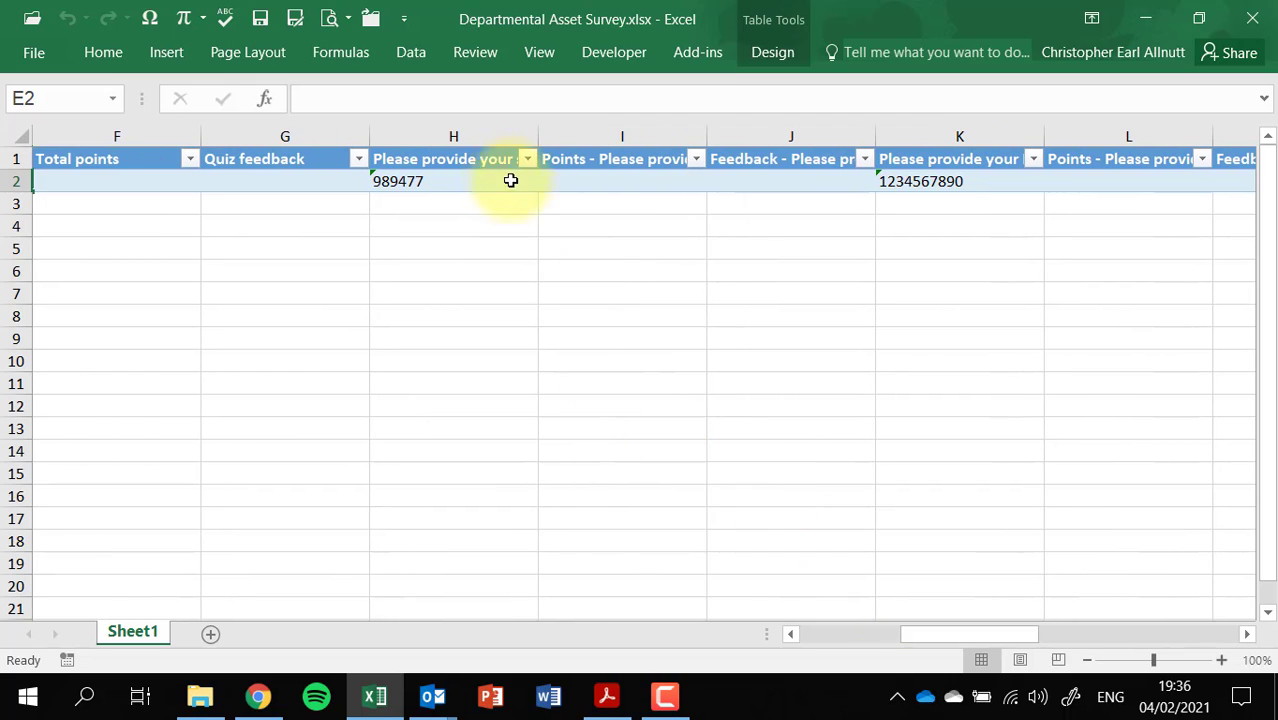
pyautogui.click(474, 182)
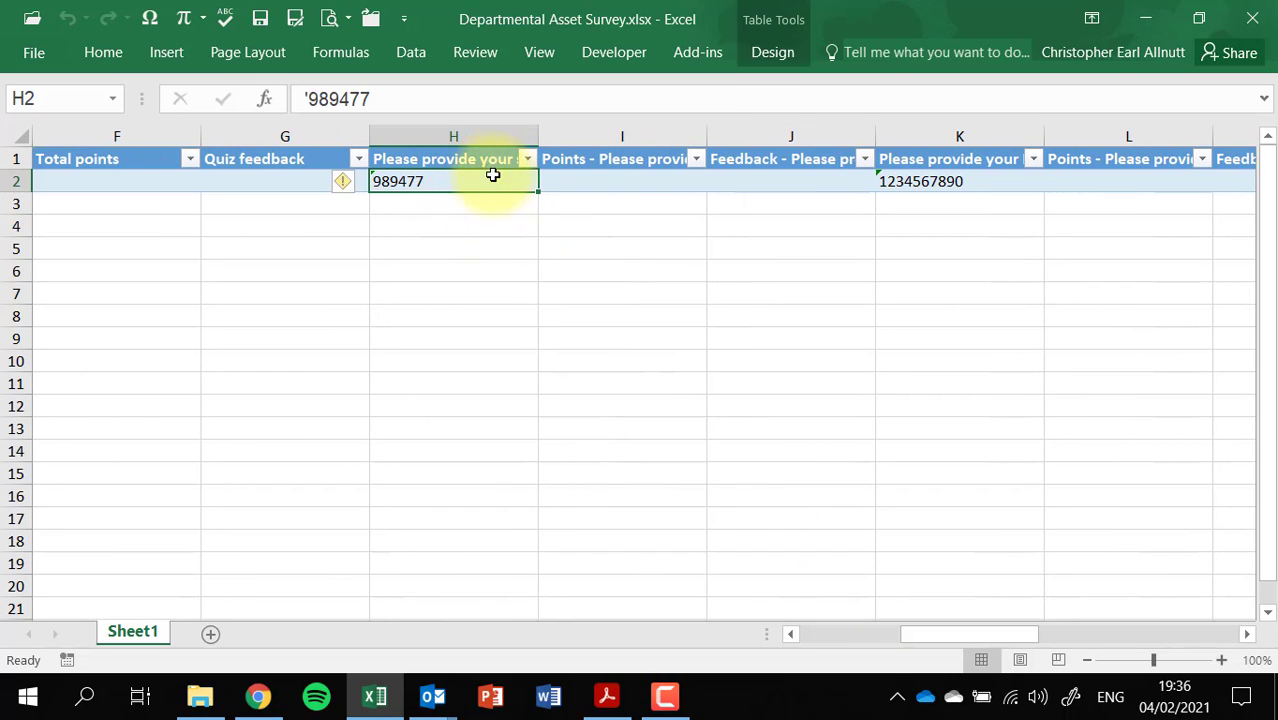
pyautogui.click(599, 181)
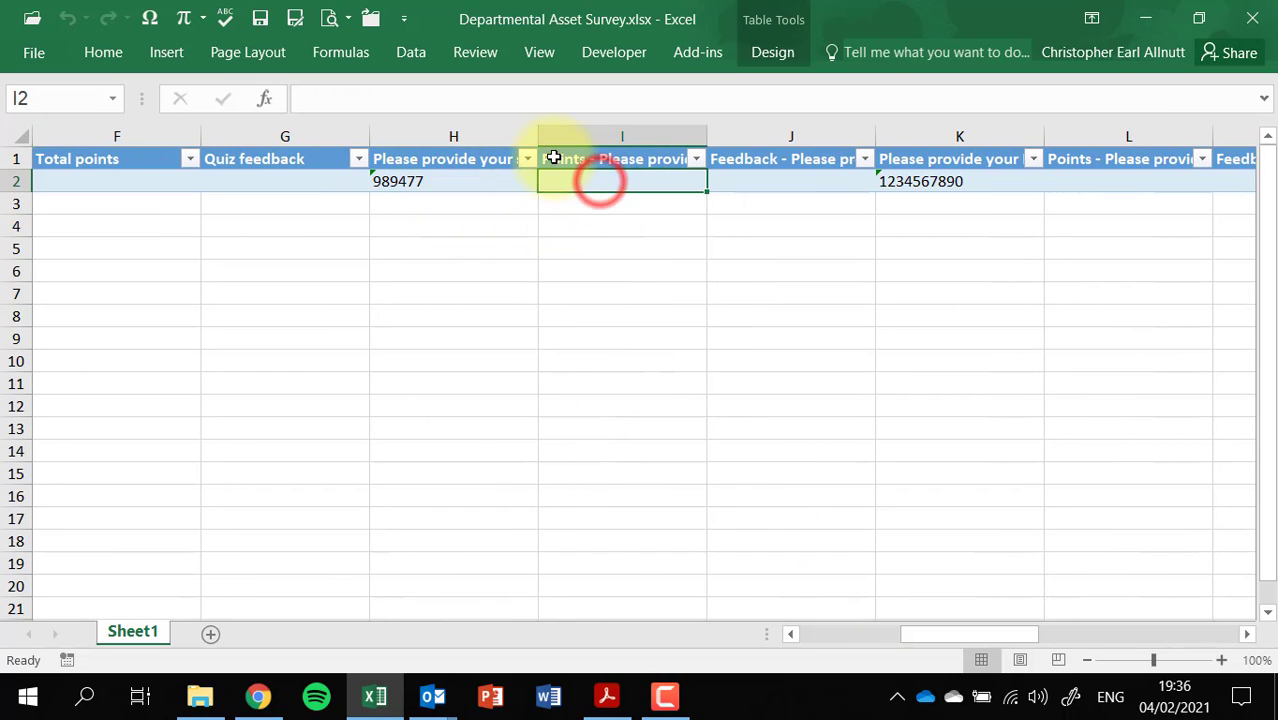
pyautogui.moveTo(546, 136); pyautogui.dragTo(613, 140)
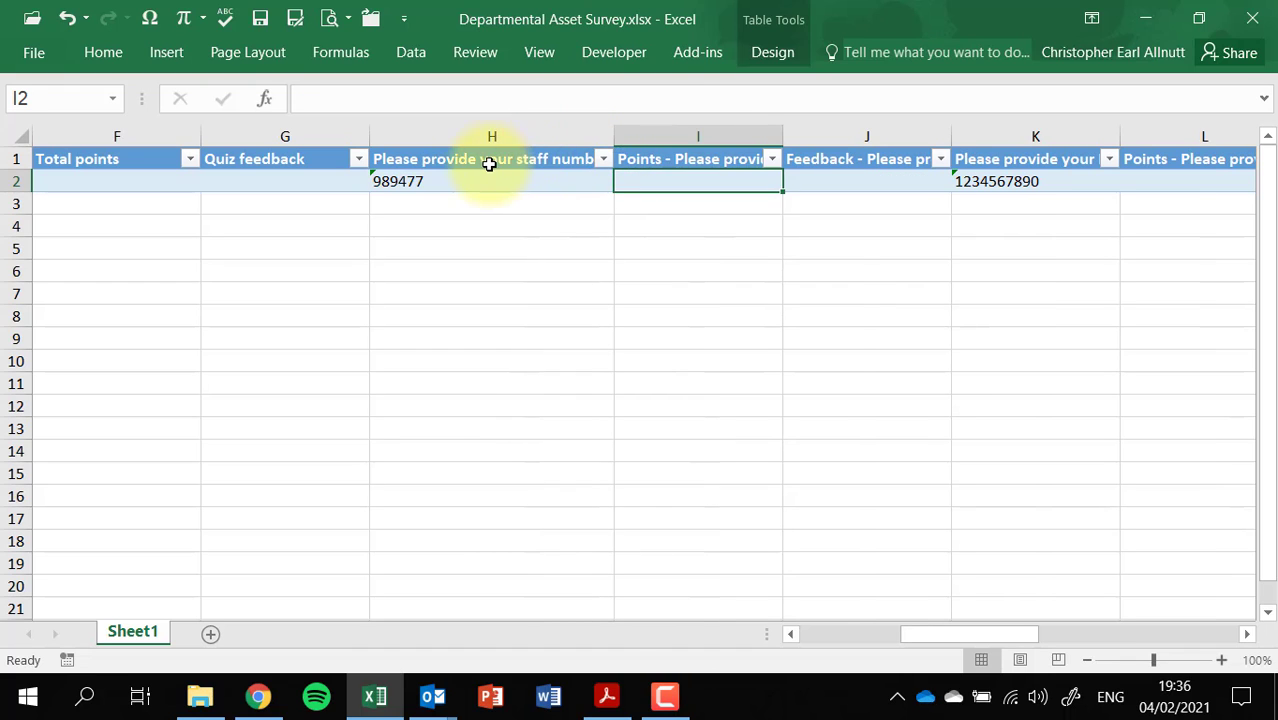
pyautogui.click(488, 162)
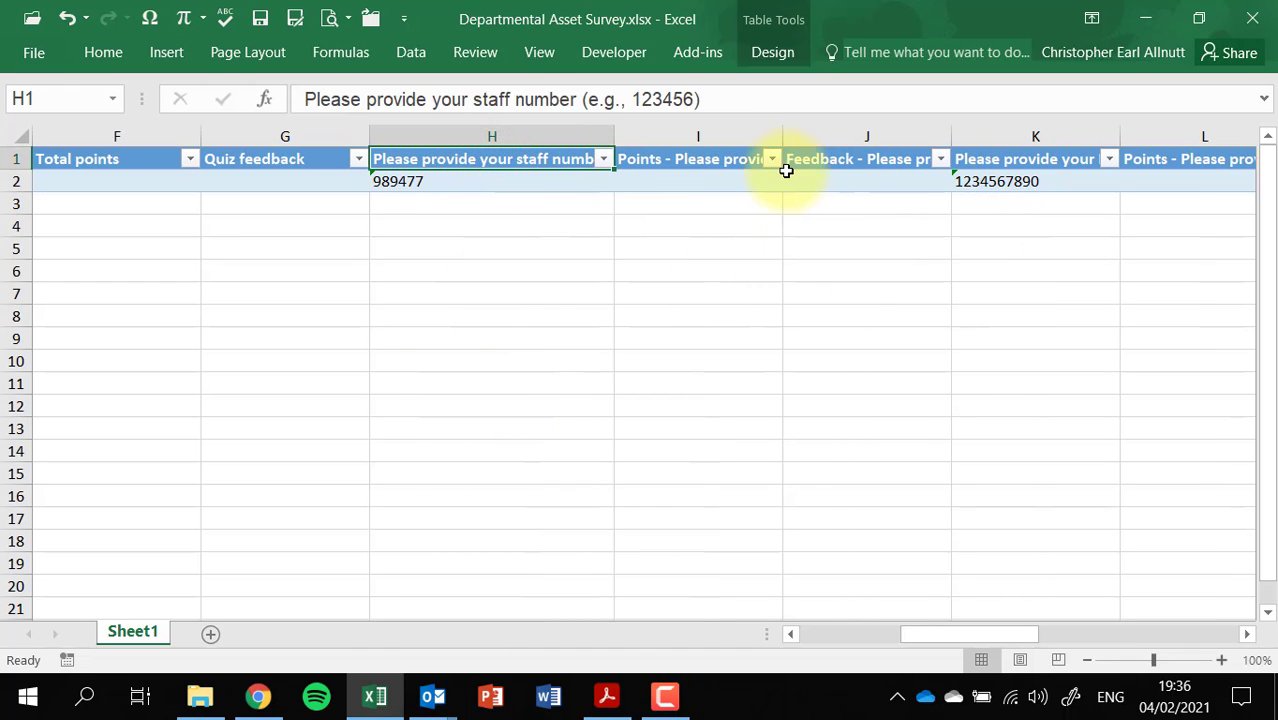
# Read the Points and Feedback headings for the staff number question and the heading of the Laptop/Desktop asset number column.
pyautogui.click(697, 165)
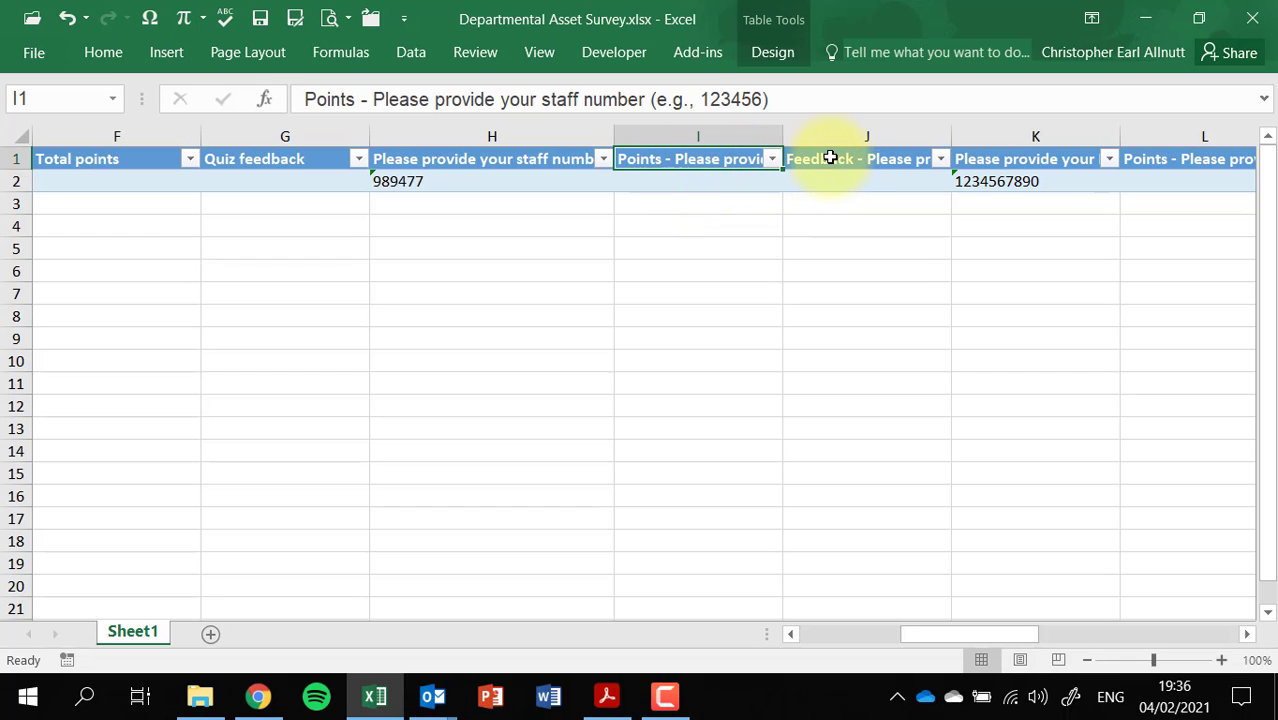
pyautogui.click(828, 159)
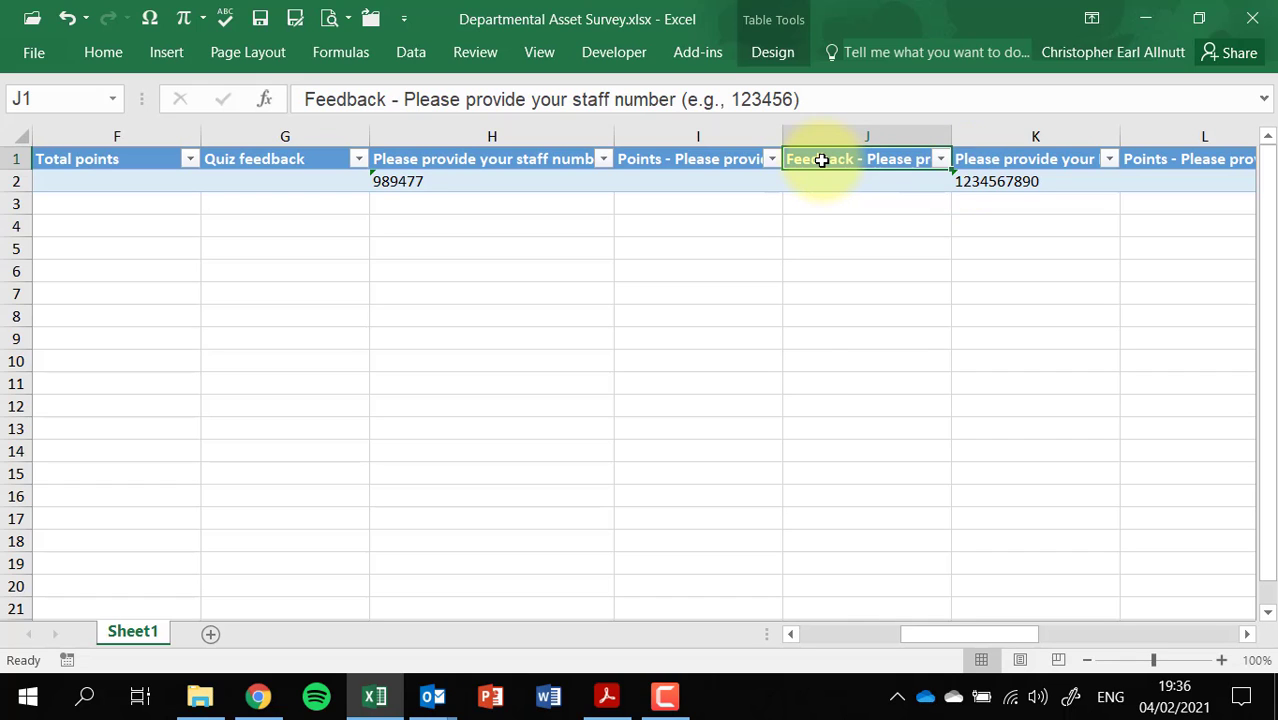
pyautogui.click(677, 163)
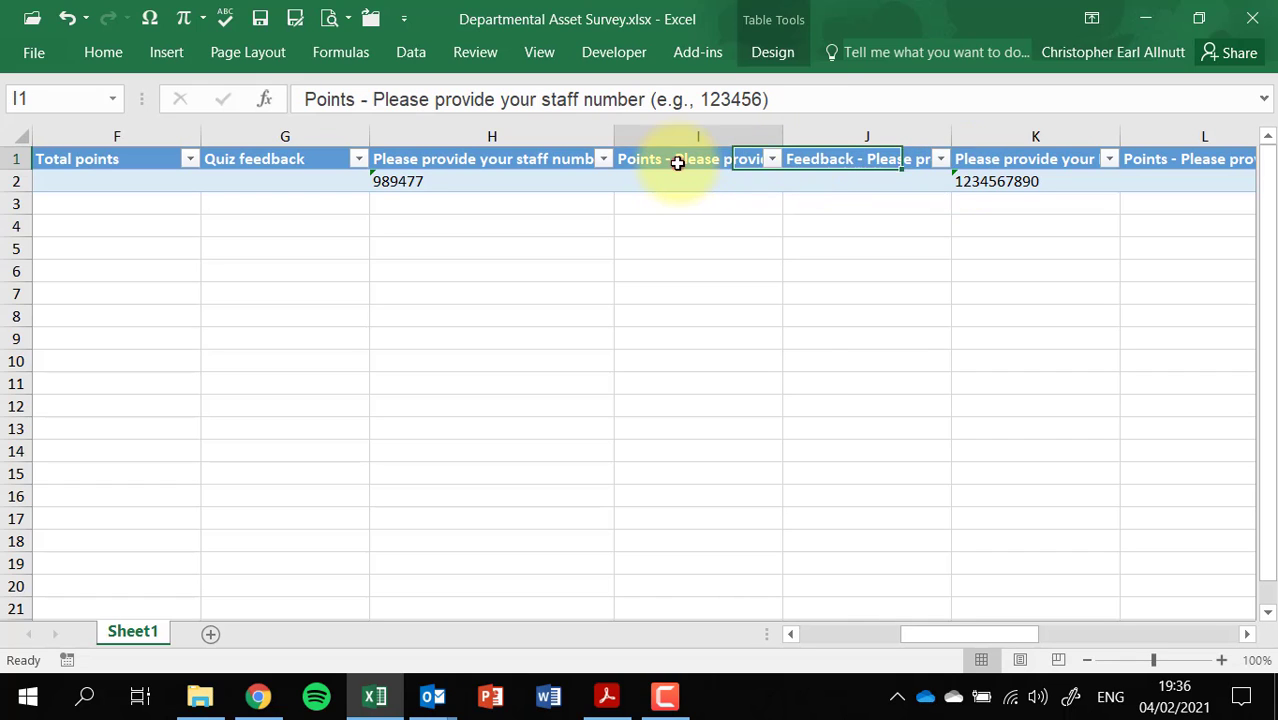
pyautogui.click(815, 161)
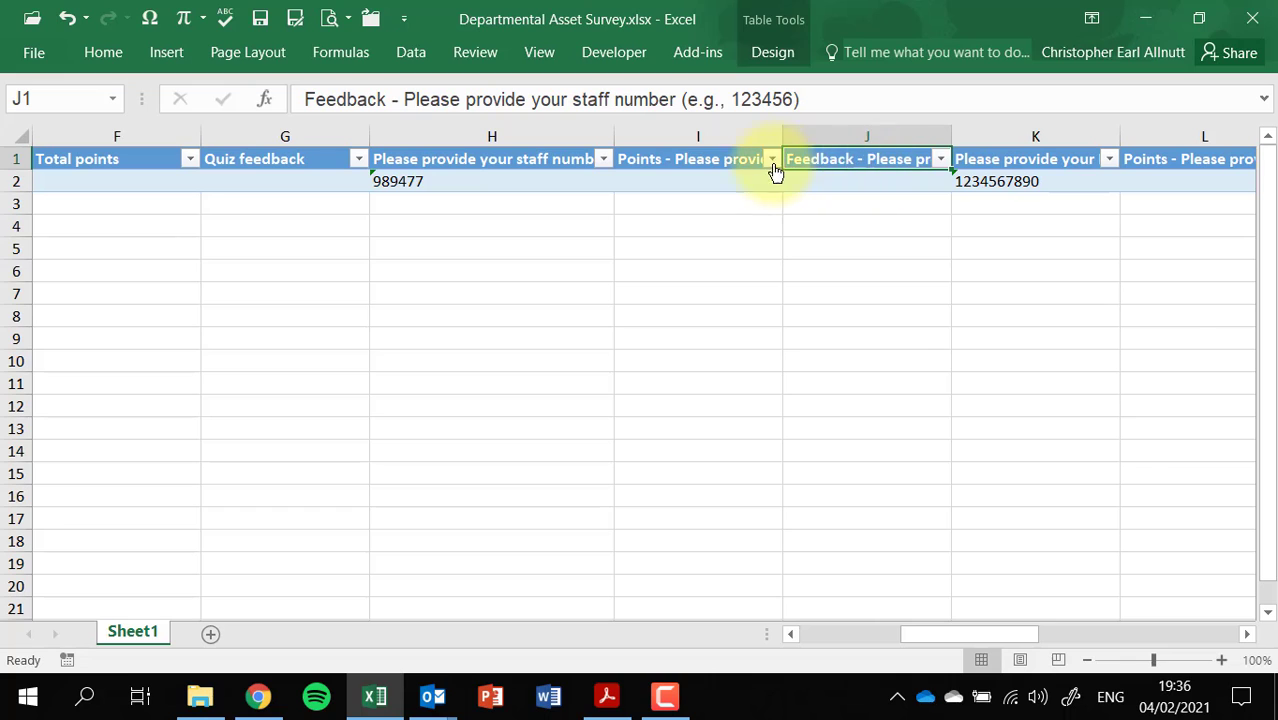
pyautogui.click(702, 160)
pyautogui.click(847, 160)
pyautogui.click(984, 158)
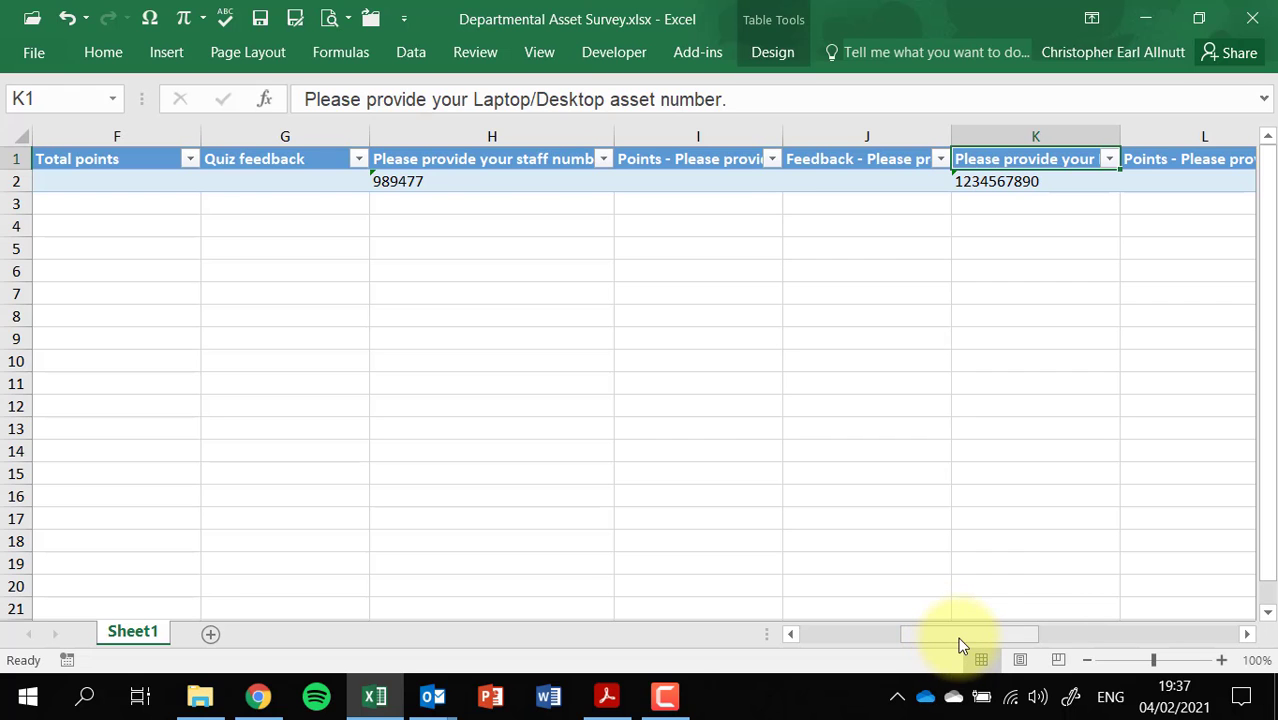
# Check the response's answers for the date received and the preferred brand of new laptop in columns Q and T.
pyautogui.moveTo(960, 638); pyautogui.dragTo(1135, 634)
pyautogui.click(524, 207)
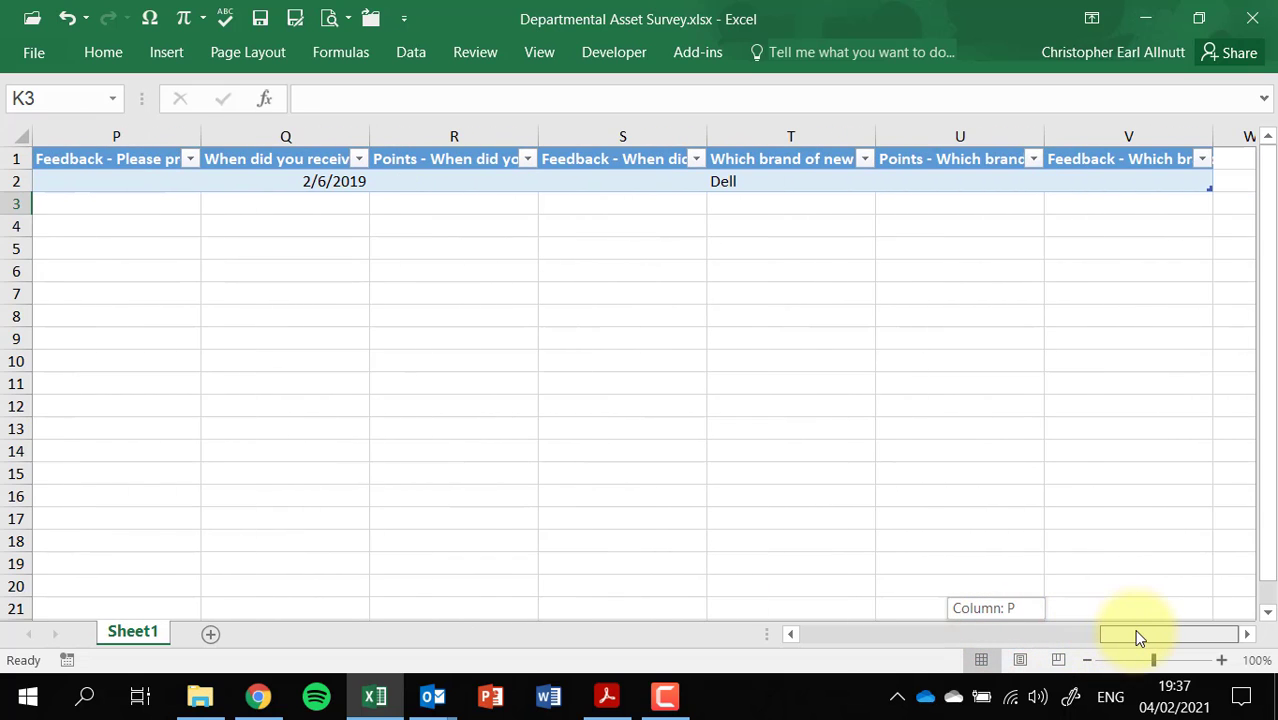
pyautogui.click(316, 182)
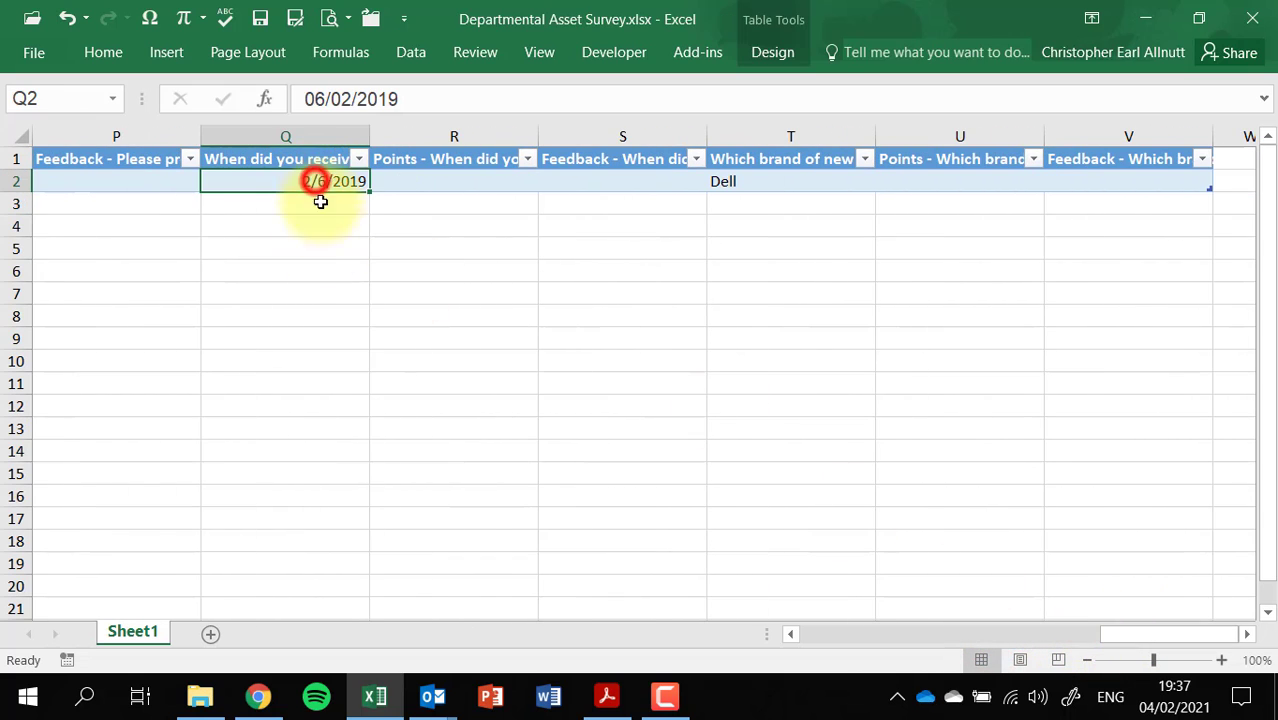
pyautogui.click(727, 184)
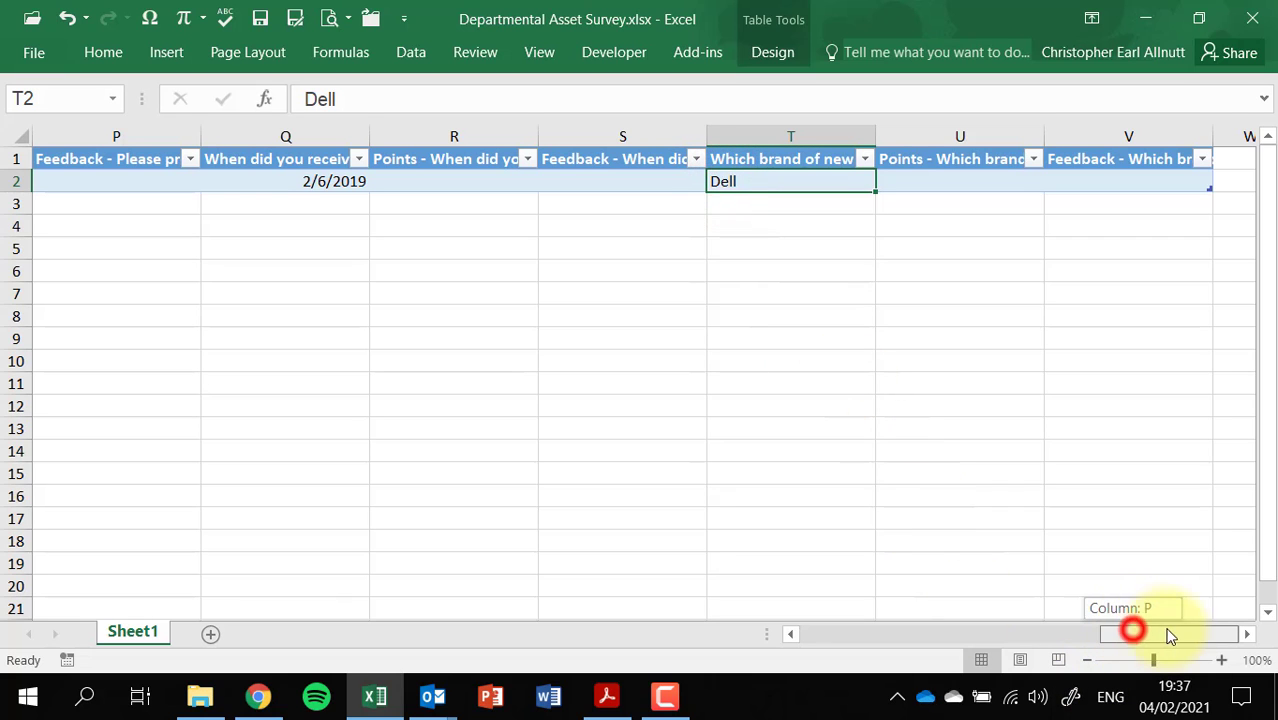
# Return to the first columns of the sheet and close the Departmental Asset Survey workbook without saving the changes.
pyautogui.moveTo(1170, 636); pyautogui.dragTo(655, 665)
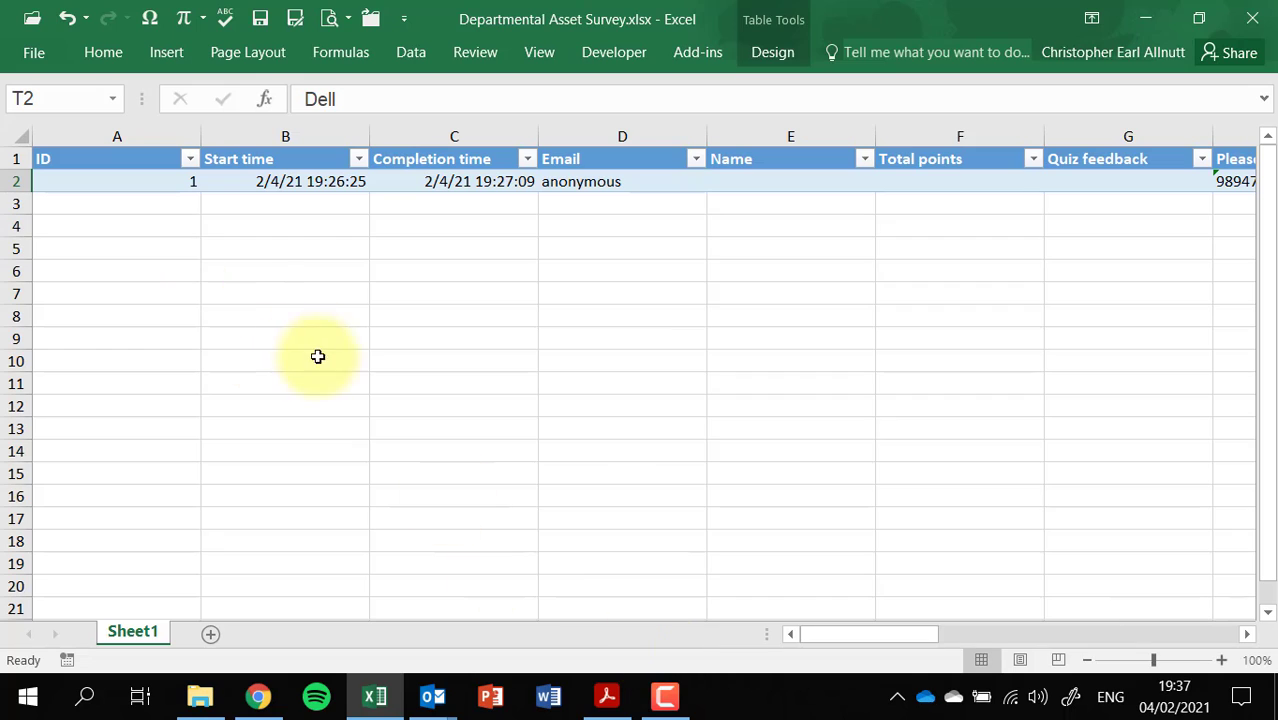
pyautogui.click(243, 231)
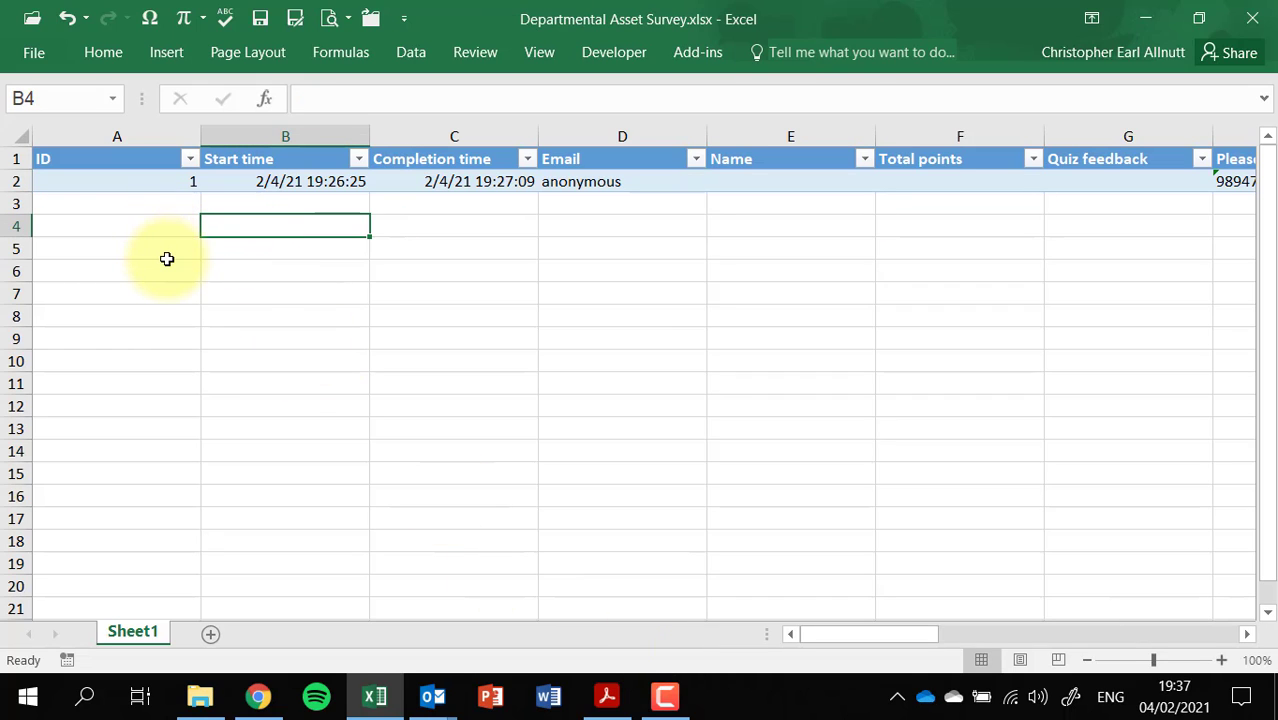
pyautogui.click(1249, 22)
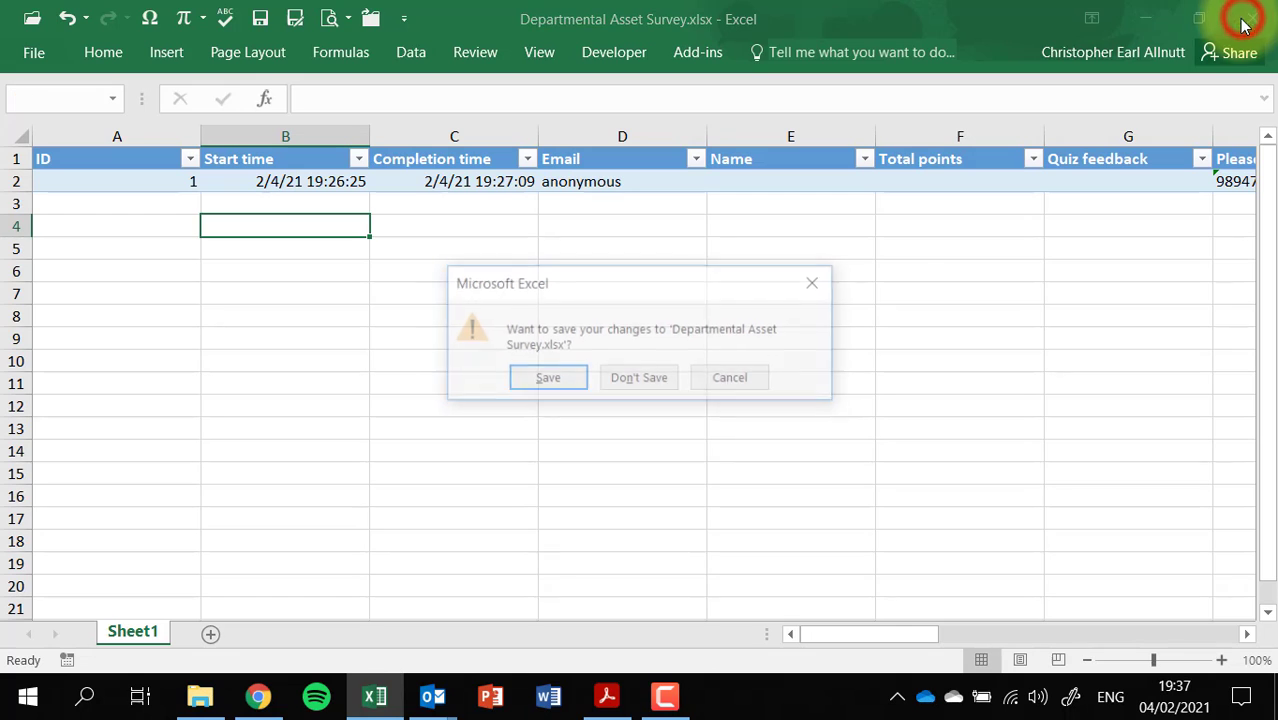
pyautogui.click(644, 379)
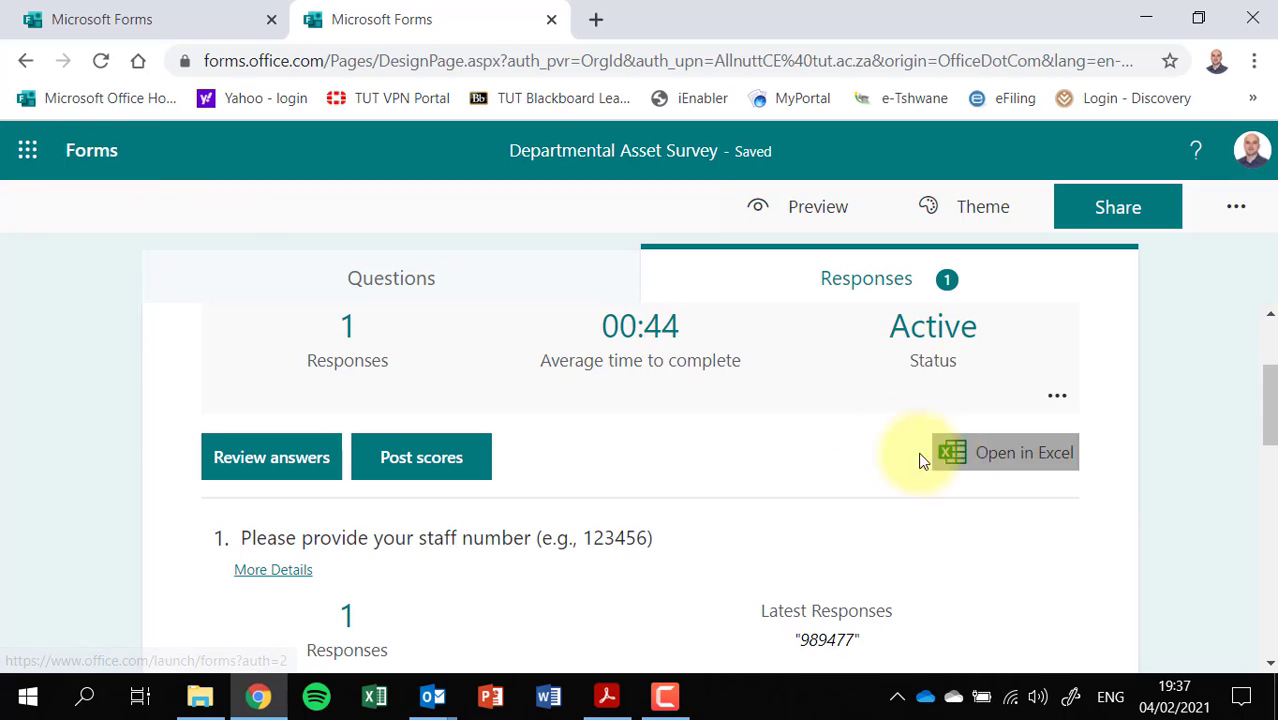
# Leave the asset survey for the Forms home page and open the responses of "Return of students to campus and normal class attendance".
pyautogui.scroll(-9, 919, 456)
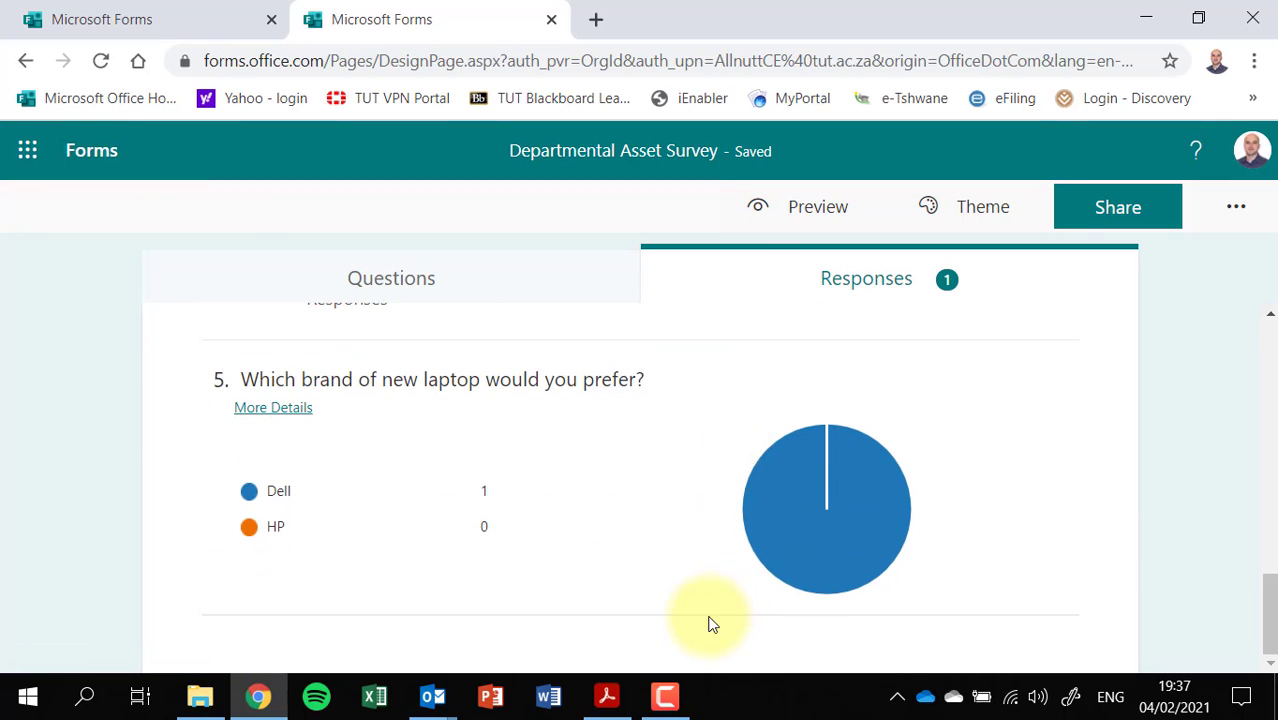
pyautogui.scroll(10, 668, 578)
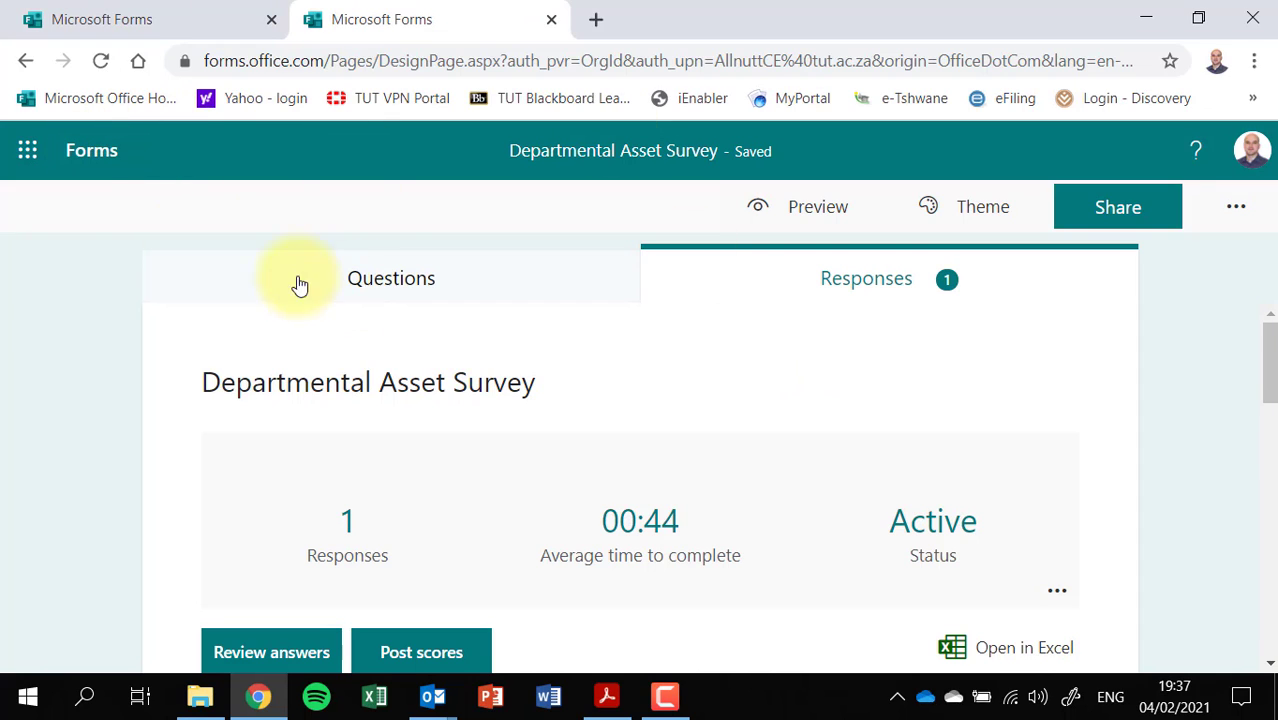
pyautogui.click(91, 157)
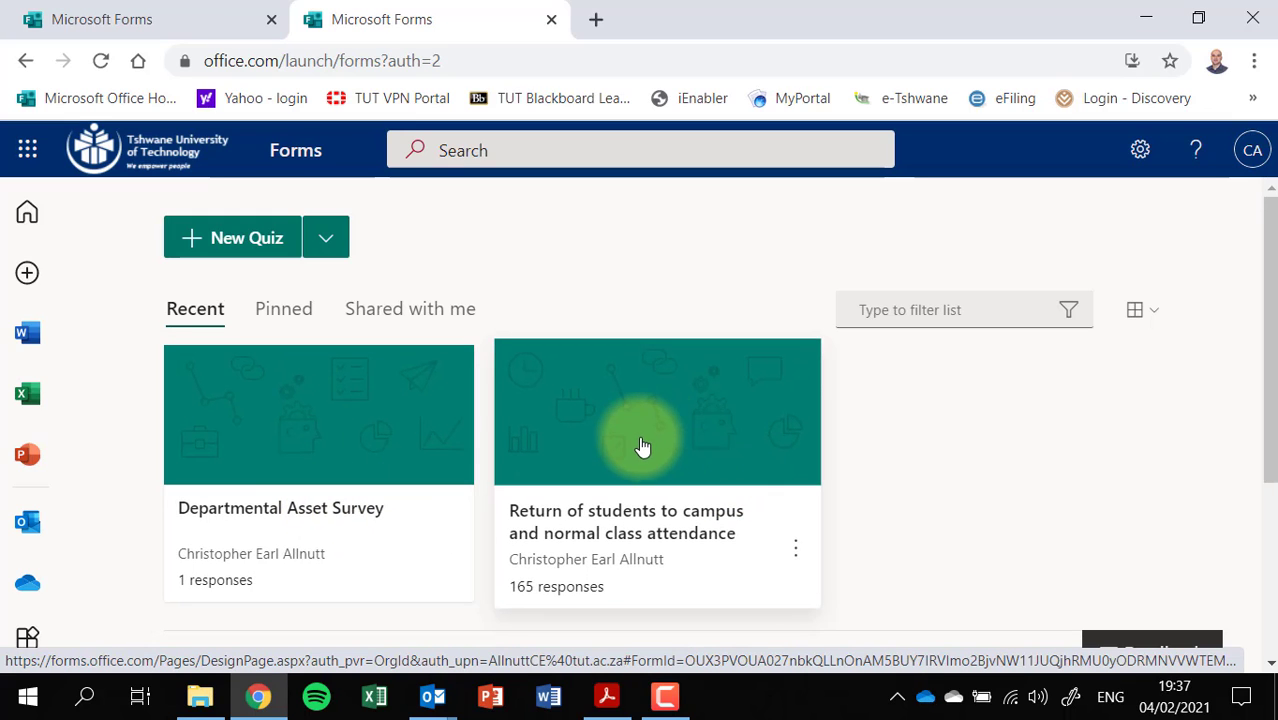
pyautogui.click(640, 446)
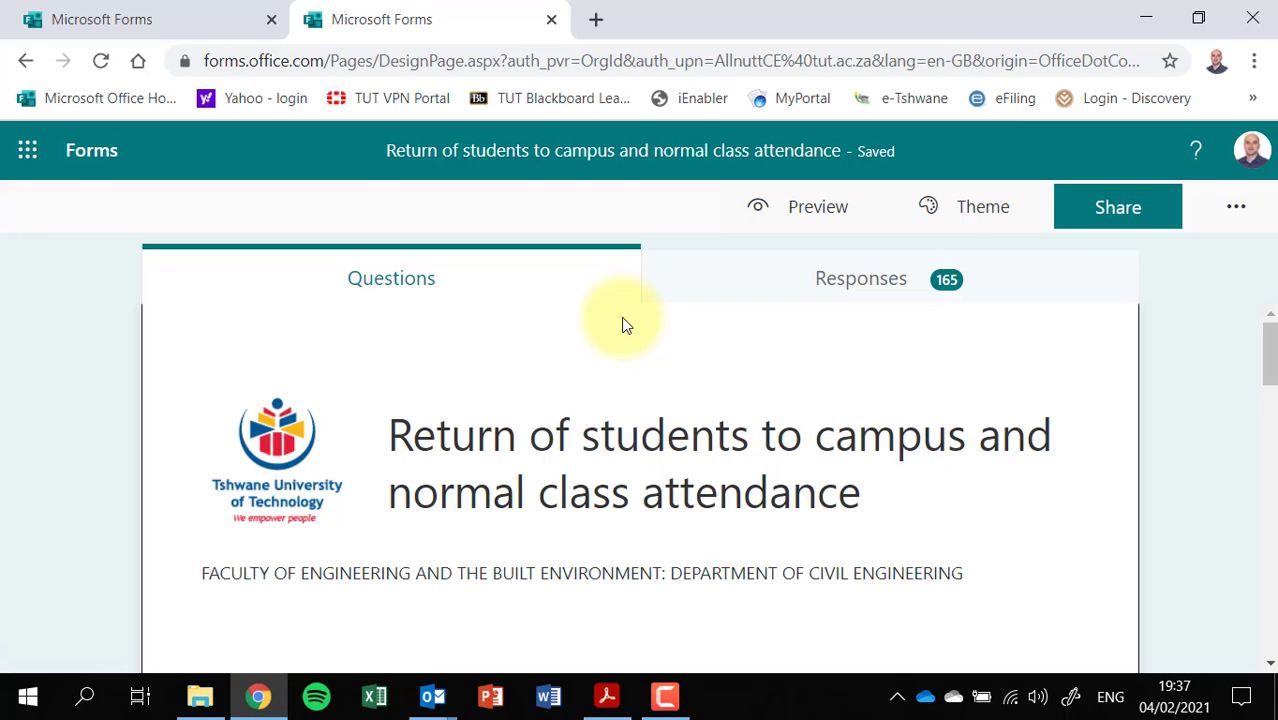
pyautogui.click(764, 296)
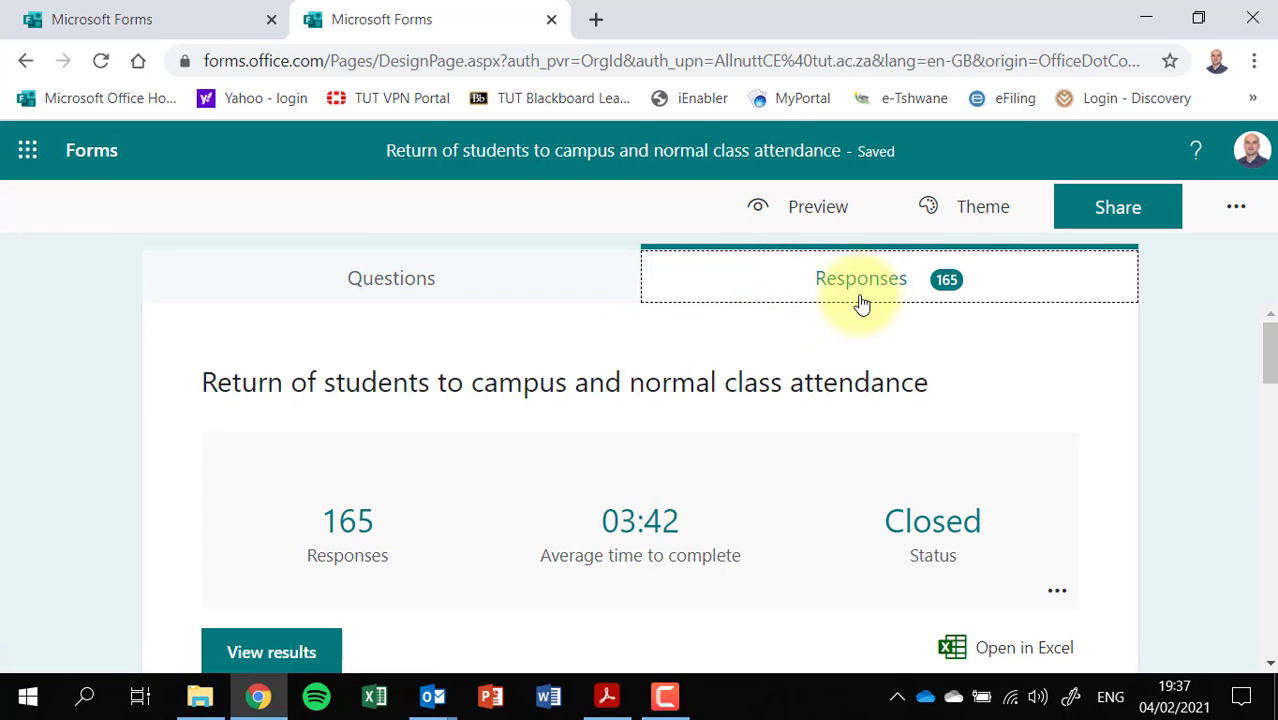
# Look through the response overview and one respondent's individual results, and return to the overview.
pyautogui.scroll(-2, 725, 430)
pyautogui.scroll(-2, 719, 465)
pyautogui.scroll(2, 719, 465)
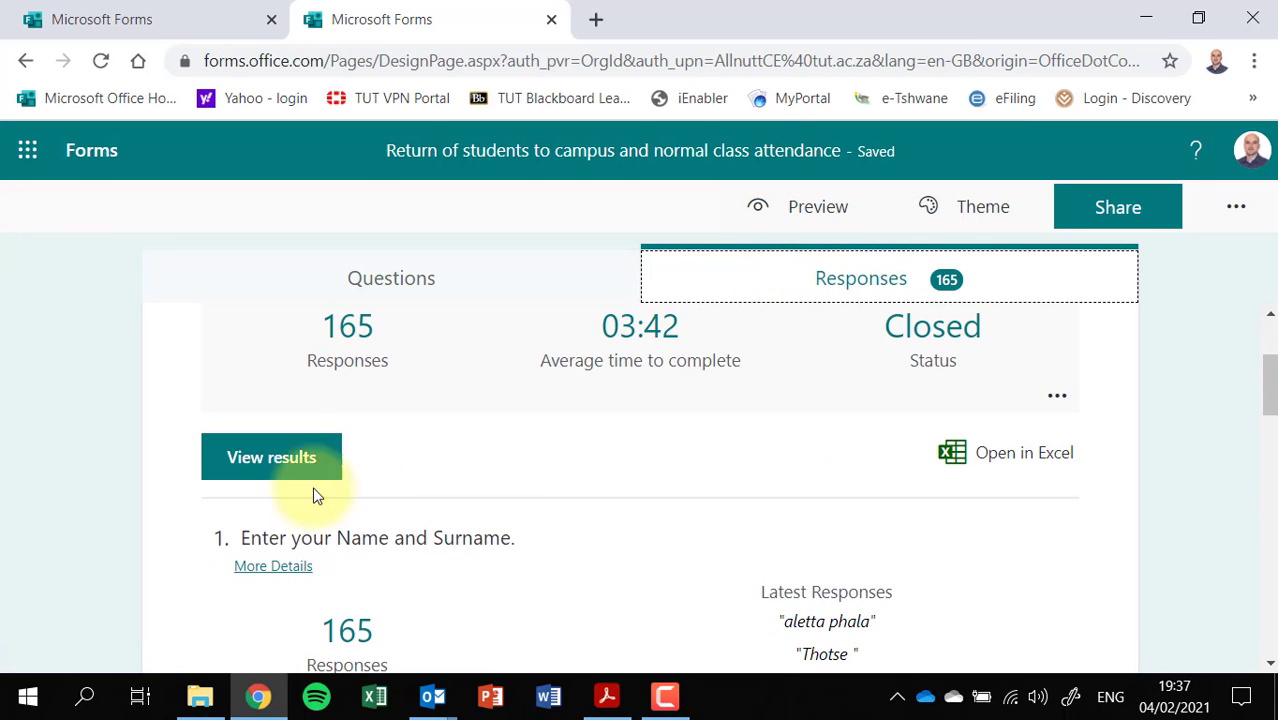
pyautogui.click(250, 470)
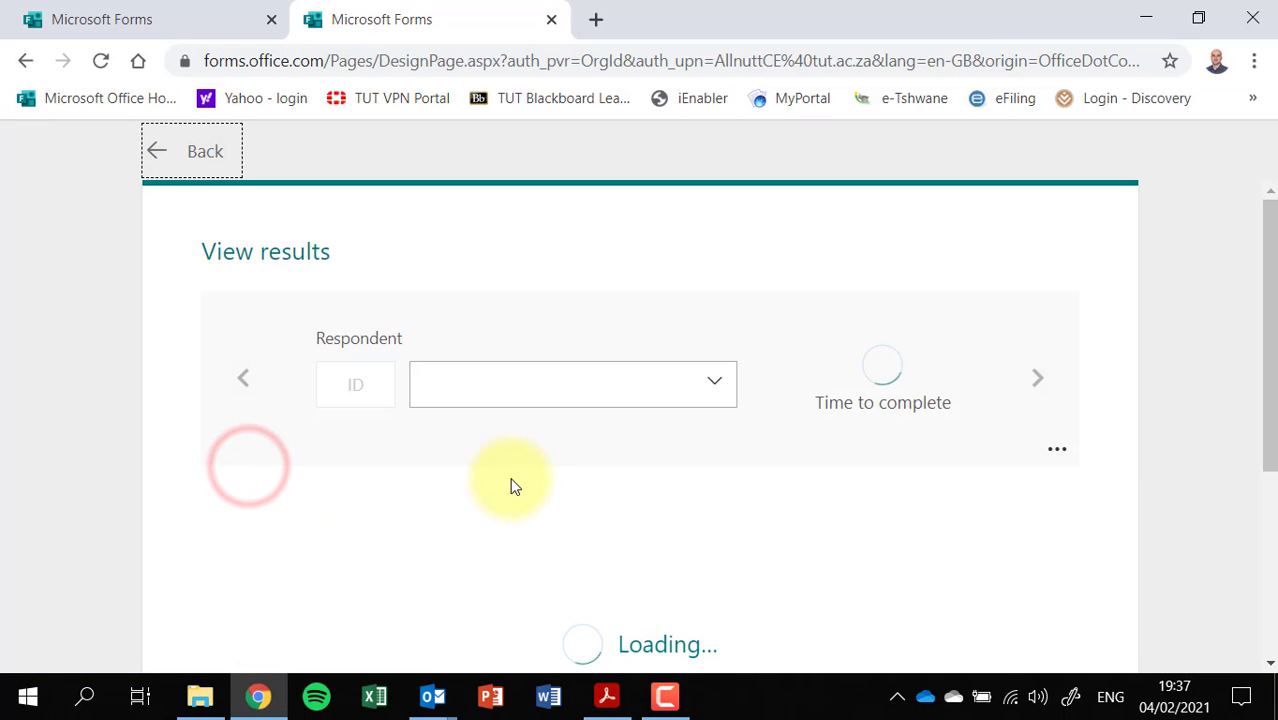
pyautogui.scroll(-10, 671, 447)
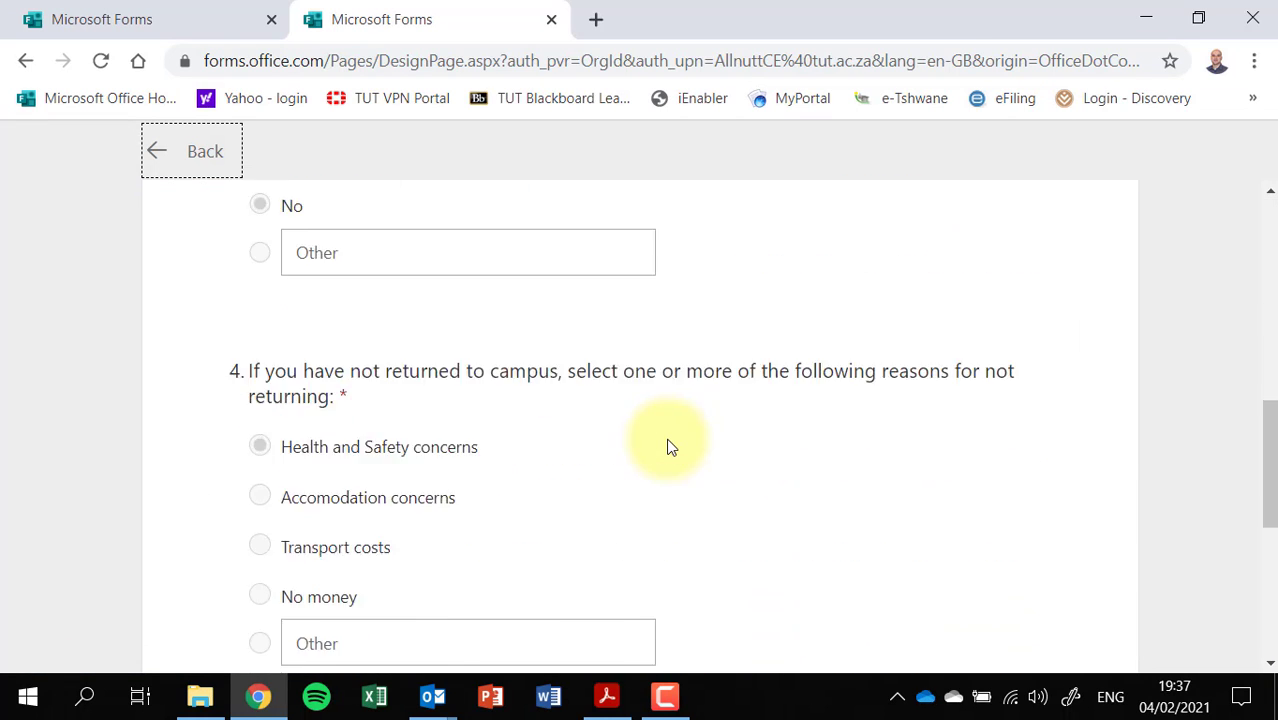
pyautogui.scroll(10, 671, 447)
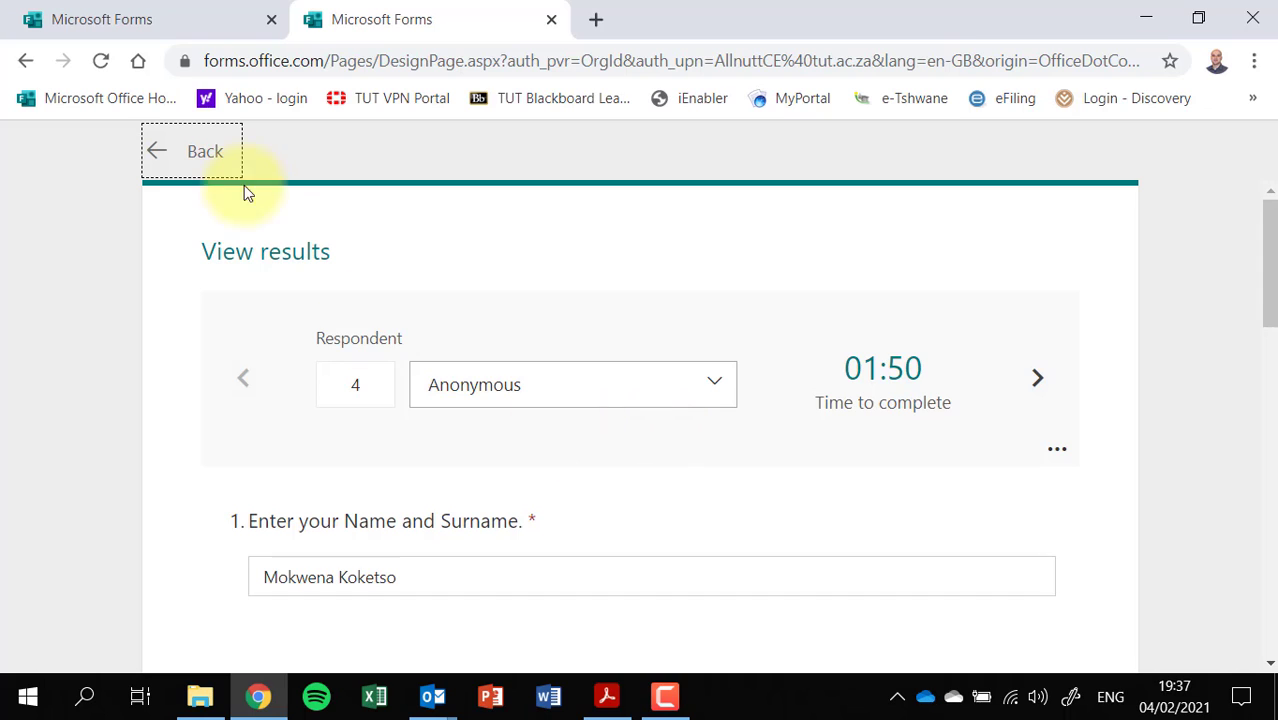
pyautogui.click(190, 150)
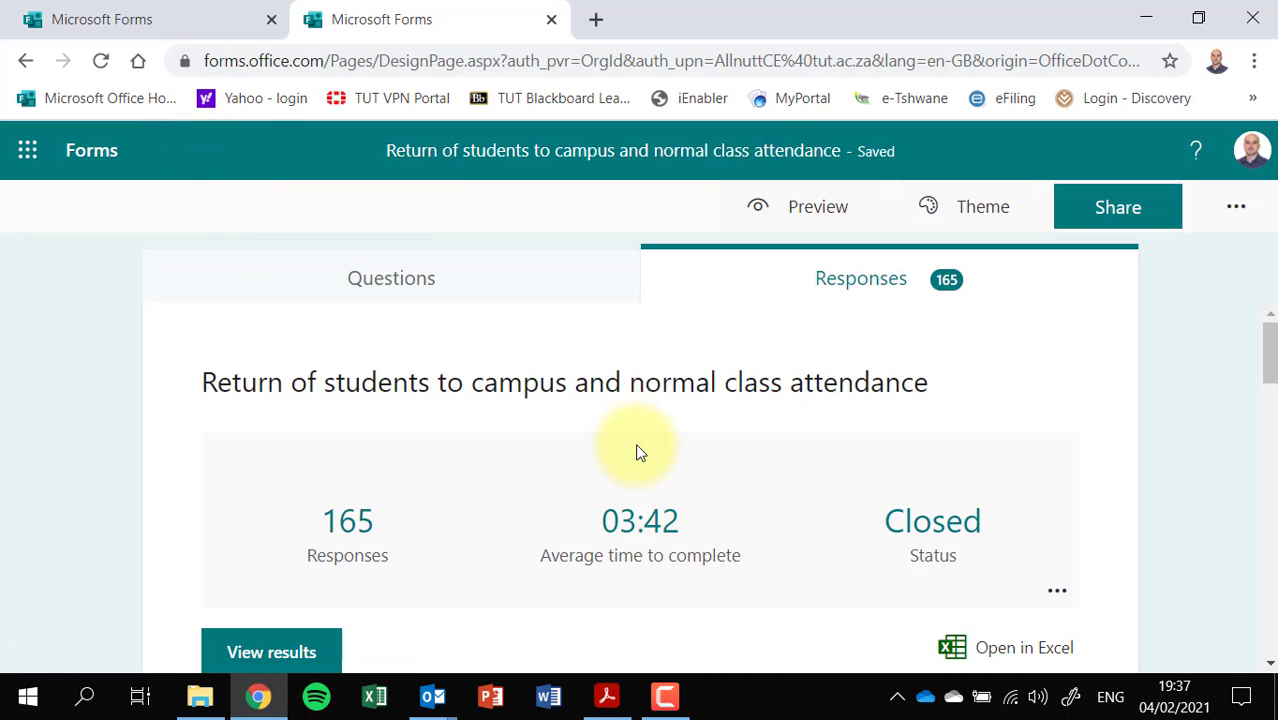
# Open the responses of "Return of students to campus and normal class attendance" in Excel and enable editing of the downloaded workbook.
pyautogui.scroll(-2, 636, 446)
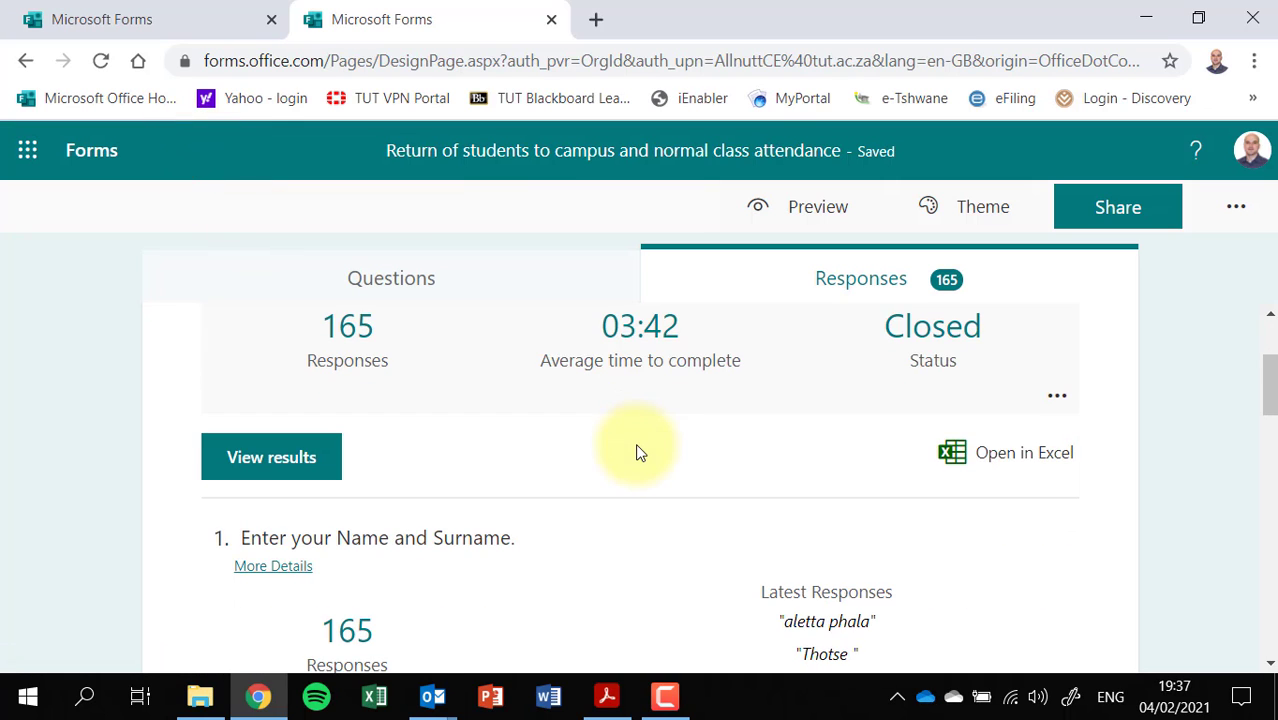
pyautogui.click(990, 460)
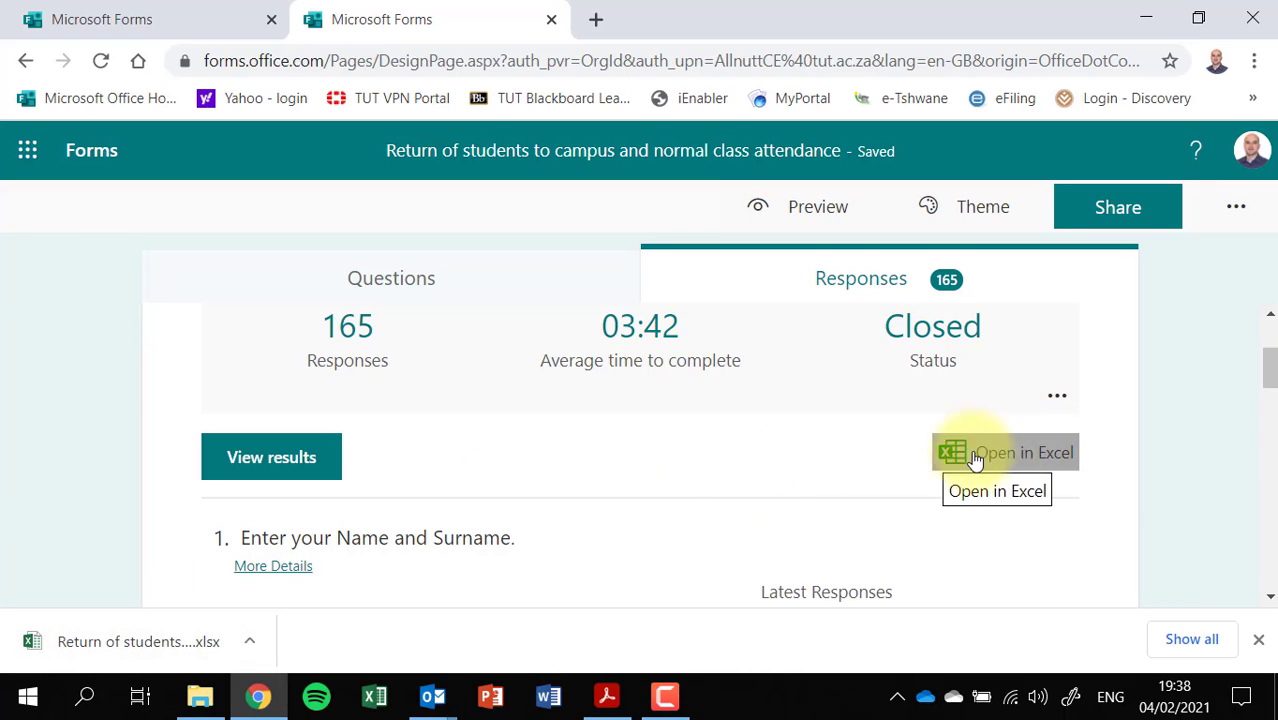
pyautogui.click(115, 640)
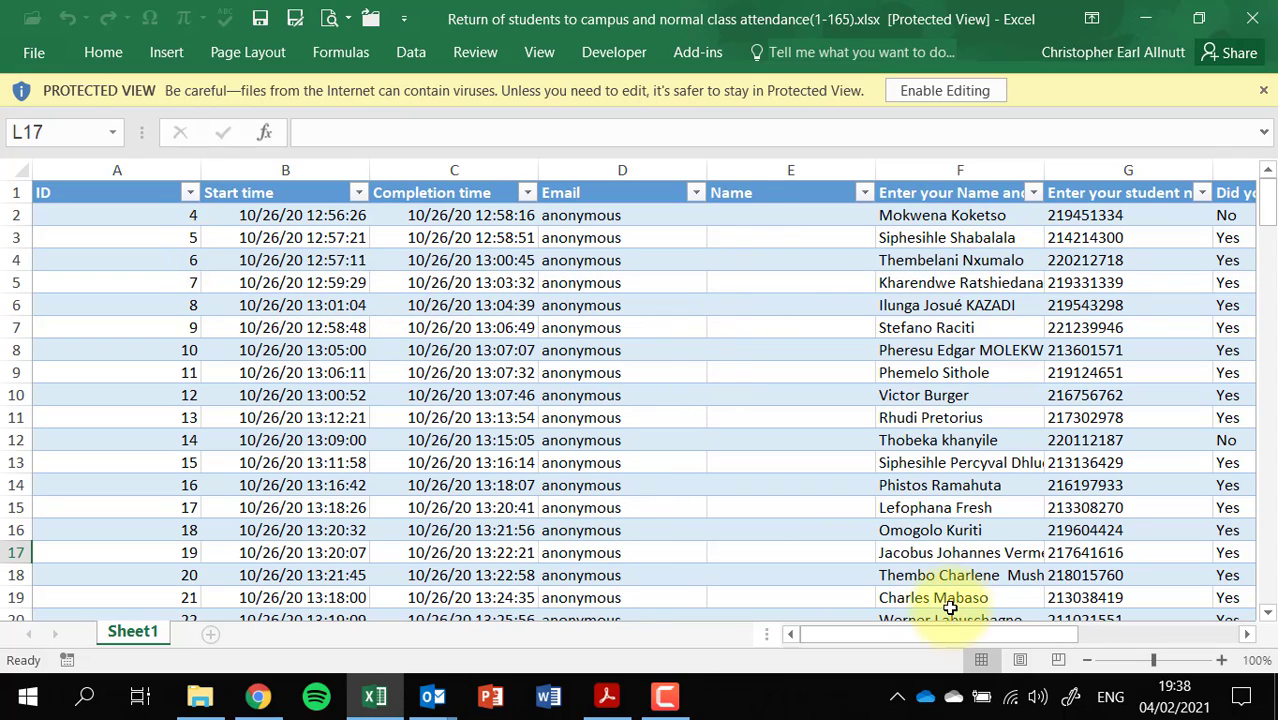
pyautogui.moveTo(893, 633); pyautogui.dragTo(840, 642)
pyautogui.click(928, 95)
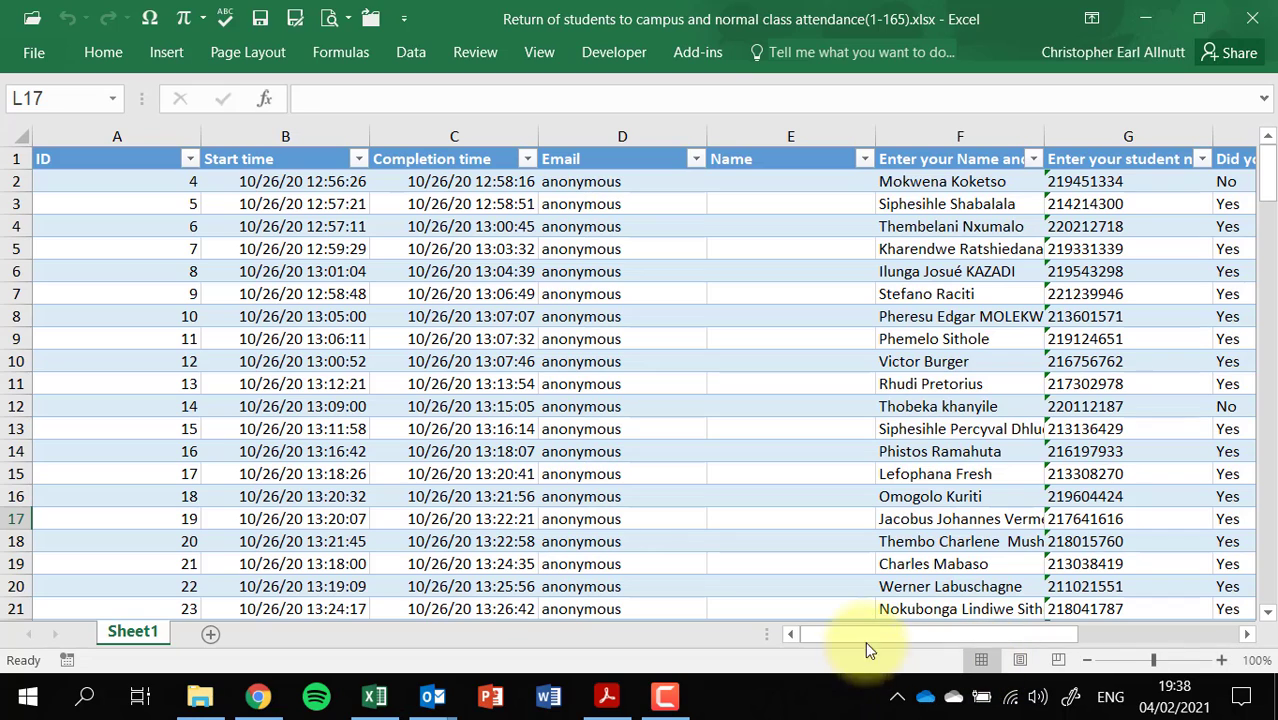
# Look through the response columns A to K, including the student number question, close the workbook and return to the form's response overview.
pyautogui.click(860, 637)
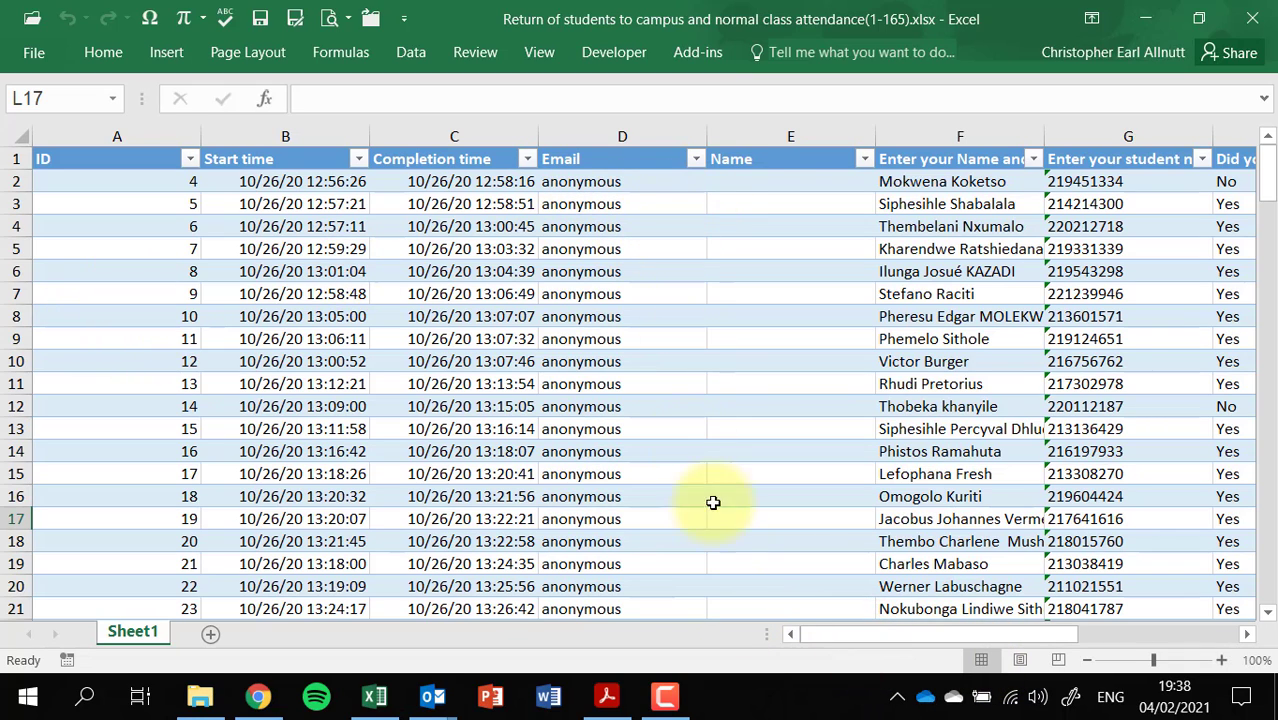
pyautogui.moveTo(830, 637); pyautogui.dragTo(1050, 637)
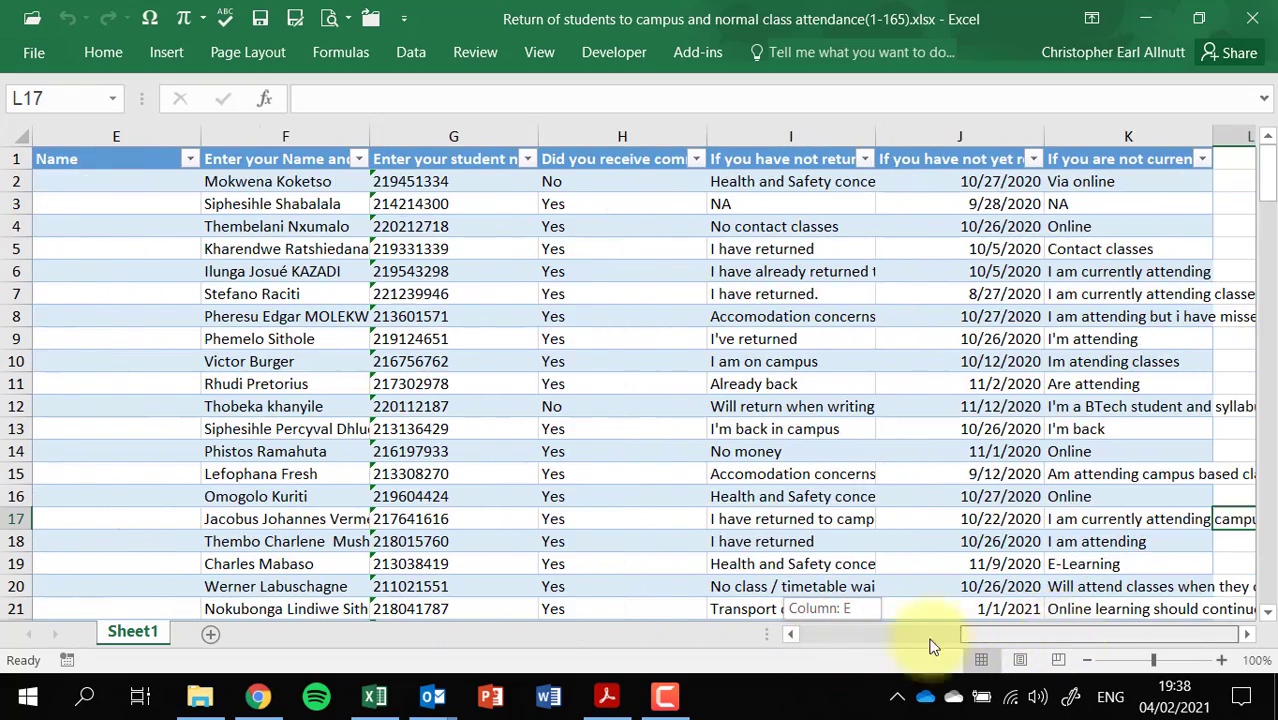
pyautogui.moveTo(930, 645); pyautogui.dragTo(740, 645)
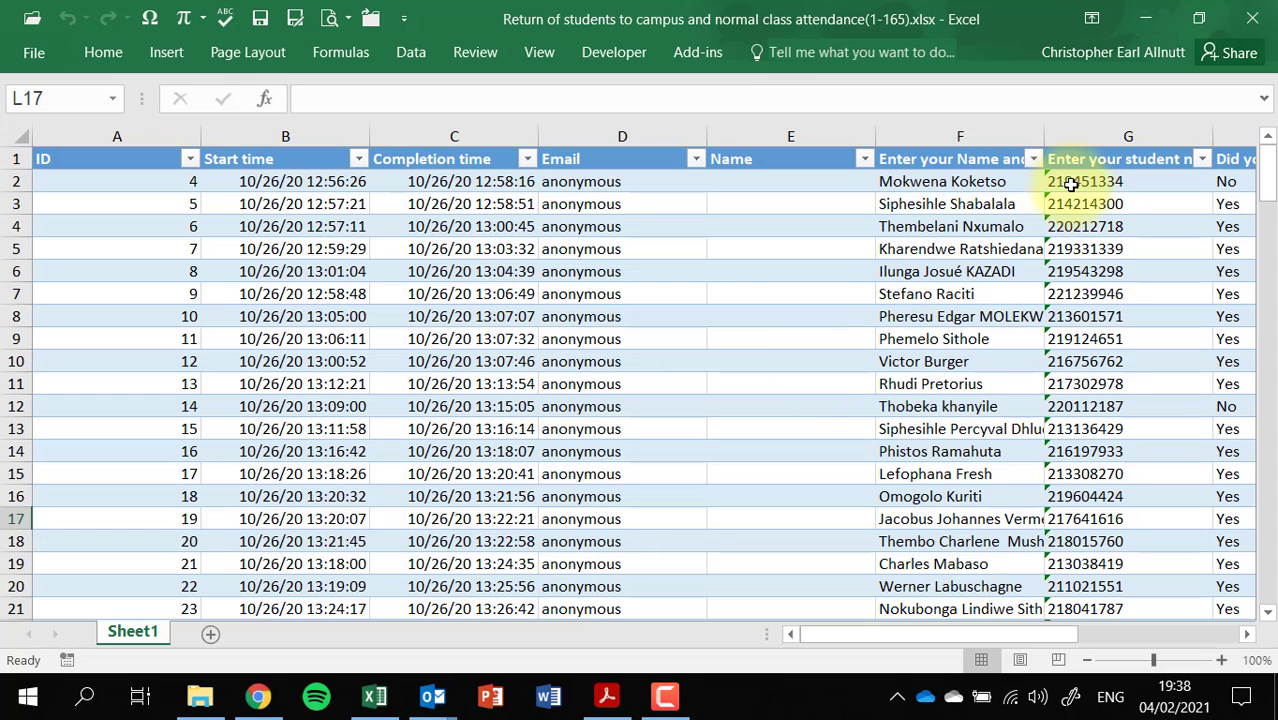
pyautogui.click(1098, 161)
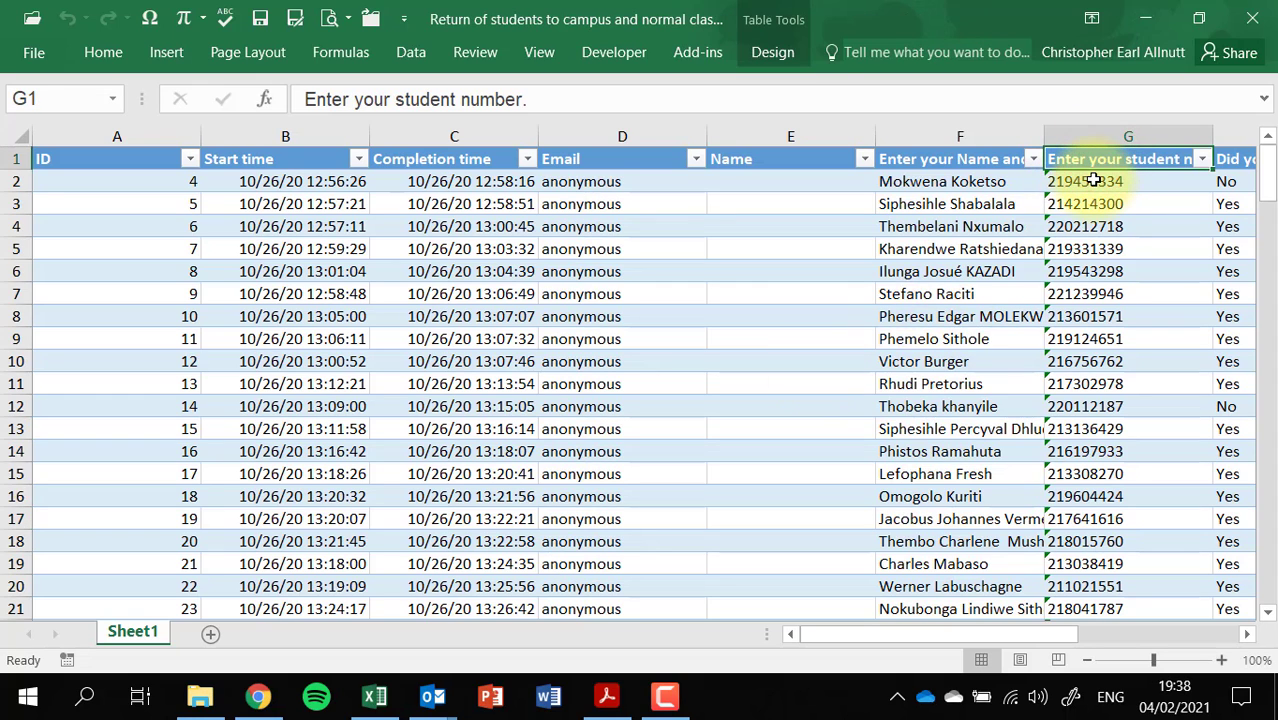
pyautogui.click(1098, 183)
pyautogui.click(885, 228)
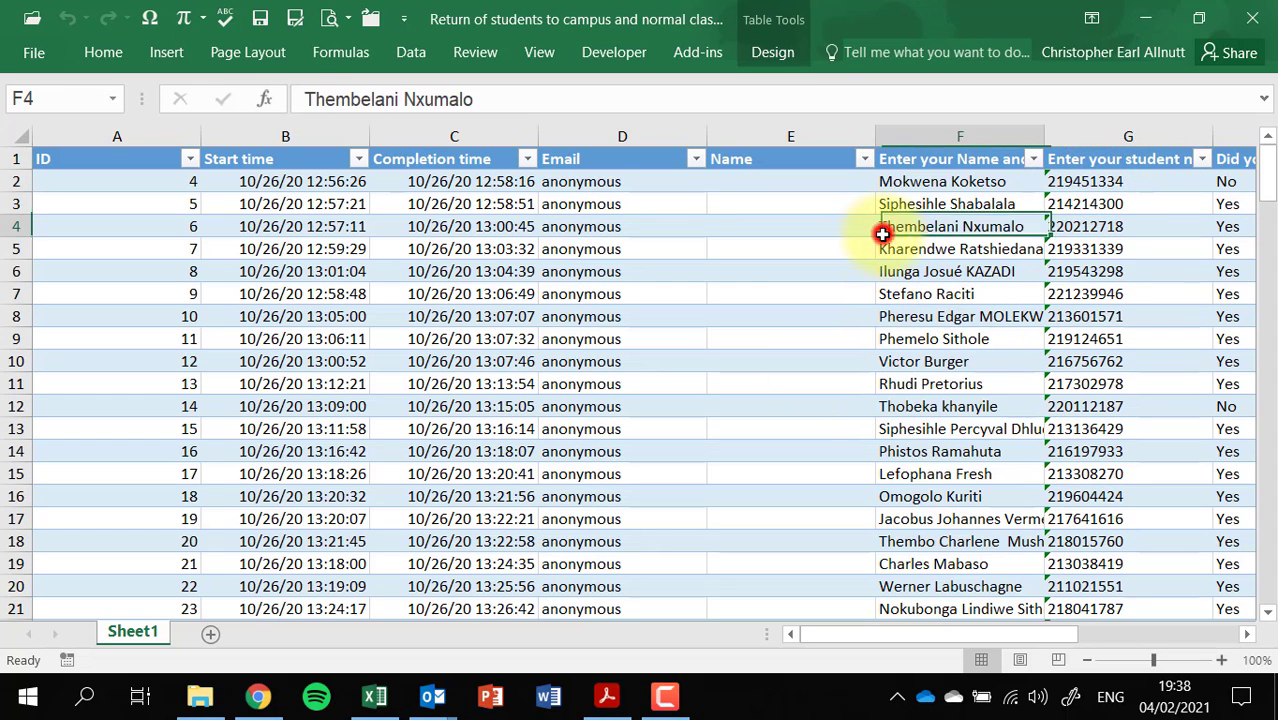
pyautogui.click(884, 634)
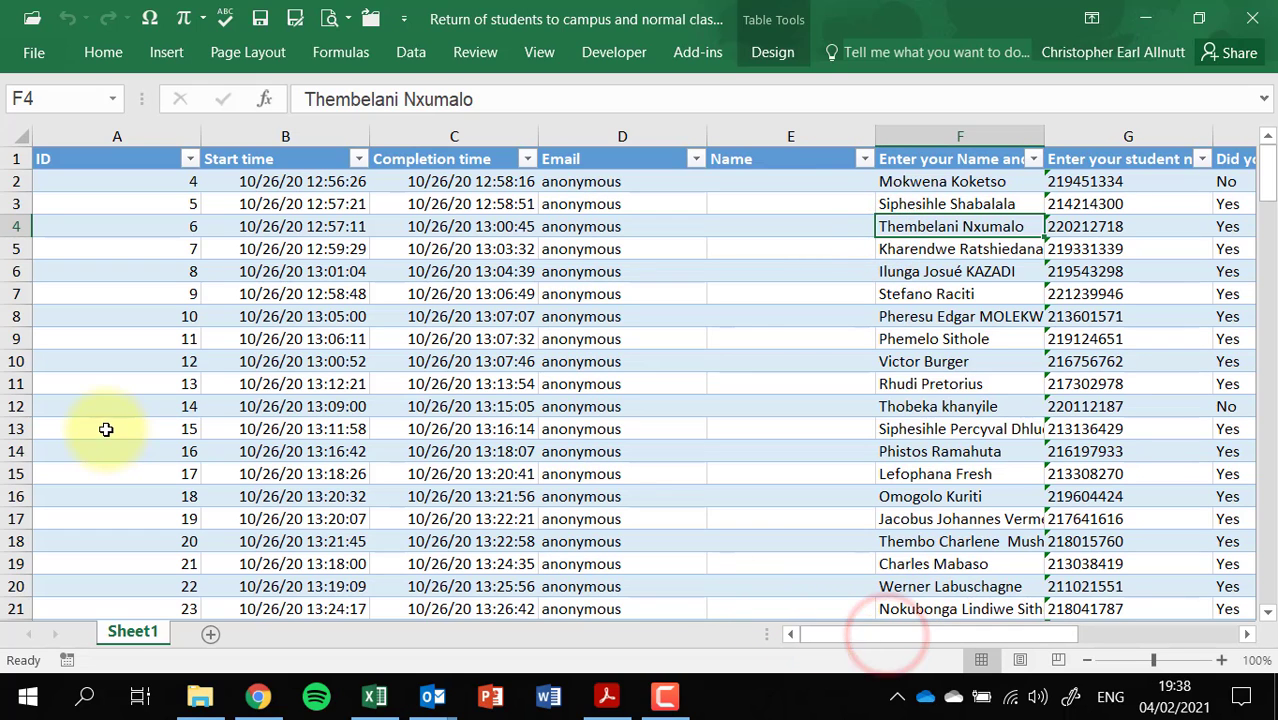
pyautogui.click(1252, 18)
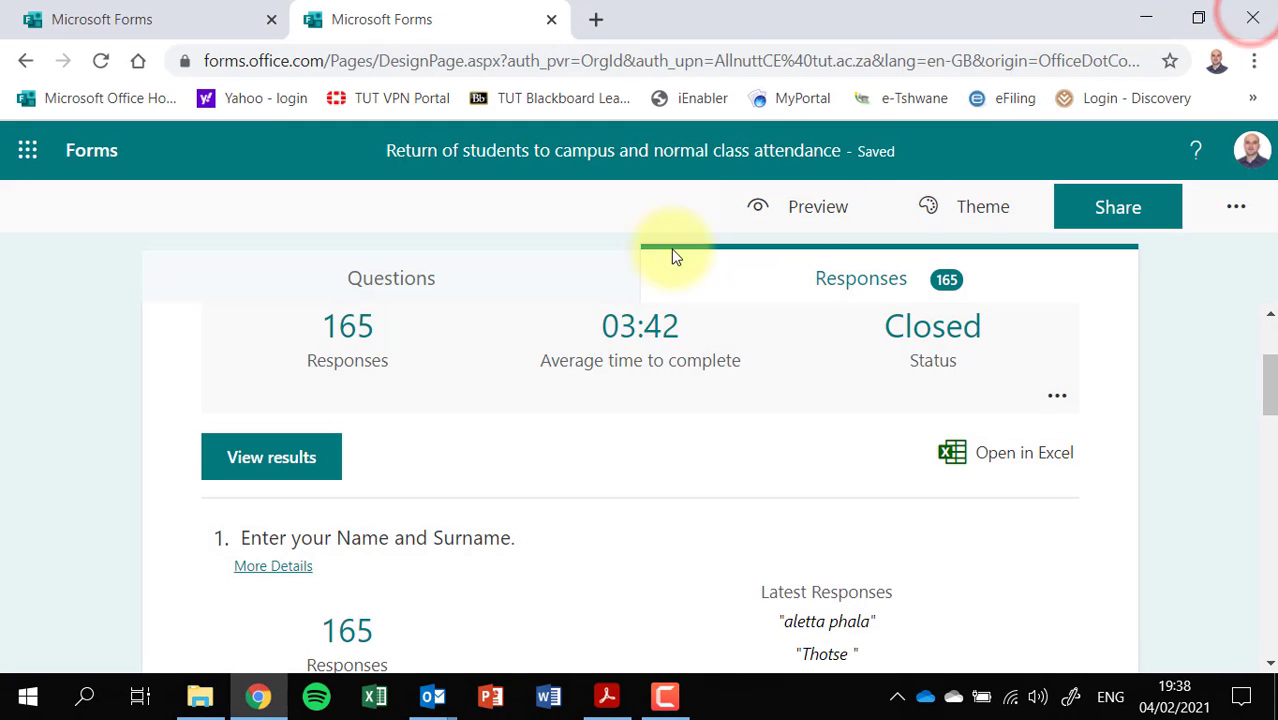
pyautogui.scroll(2, 490, 348)
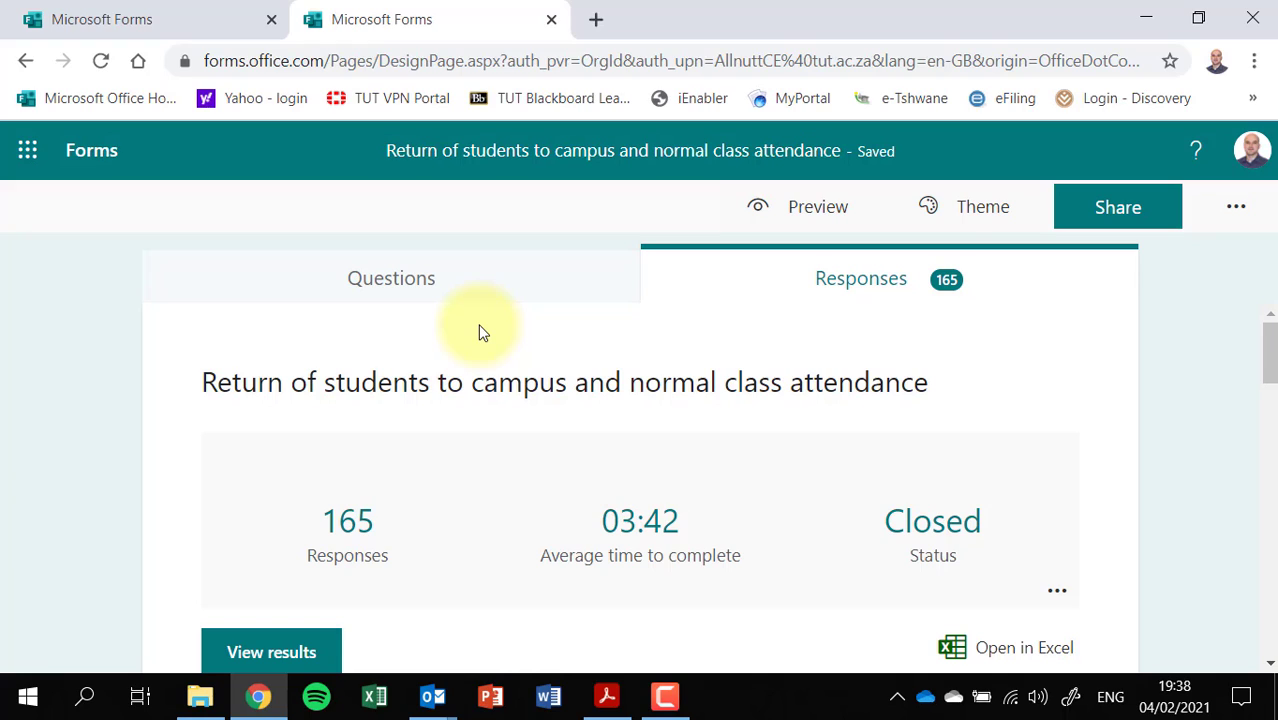